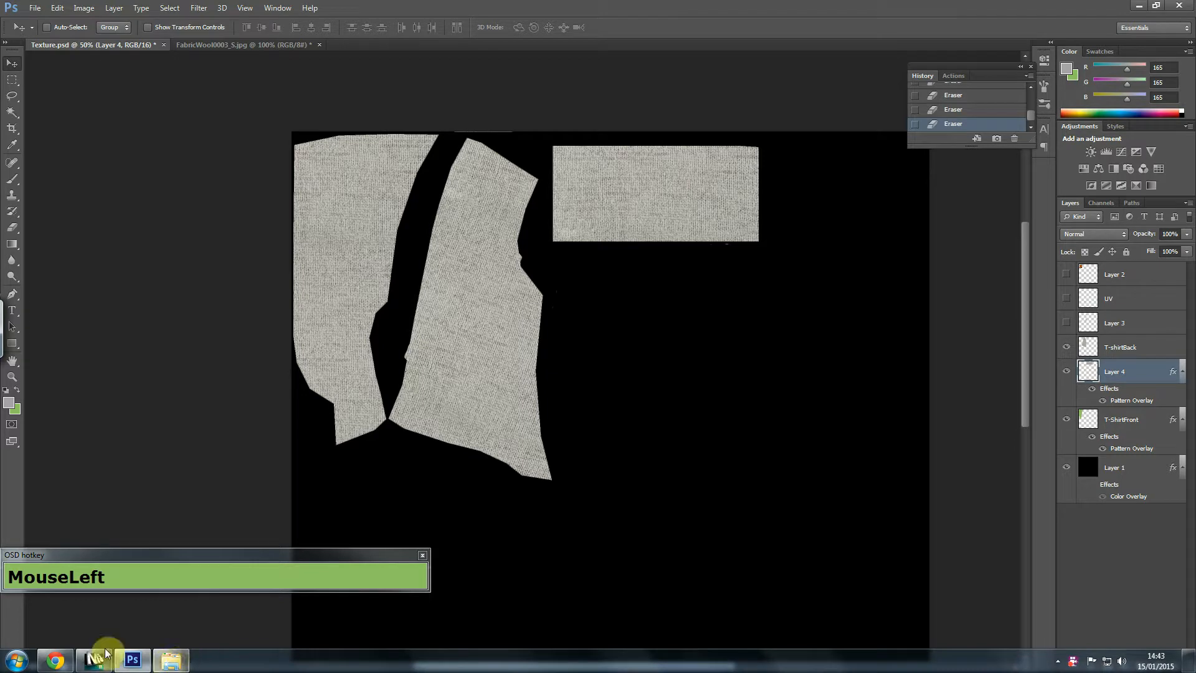
Switch to 3ds Max, decline resaving the backup file, and inspect the textured T-shirt on the model from different angles.
left_click(94, 662)
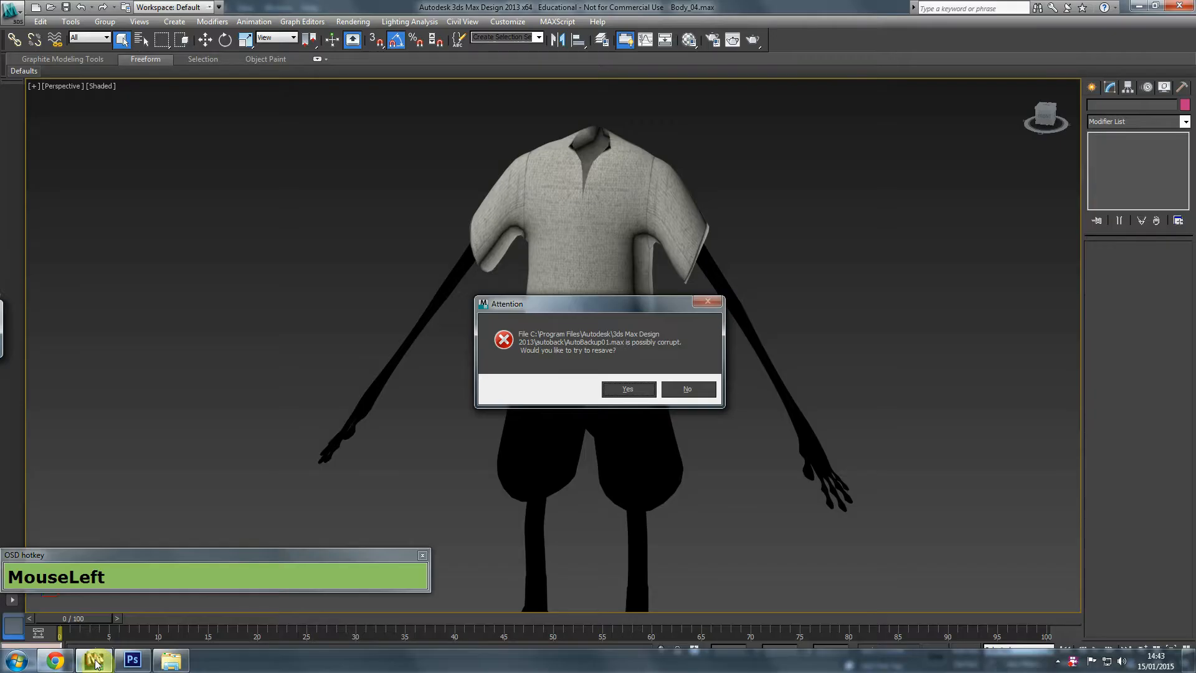
left_click(689, 390)
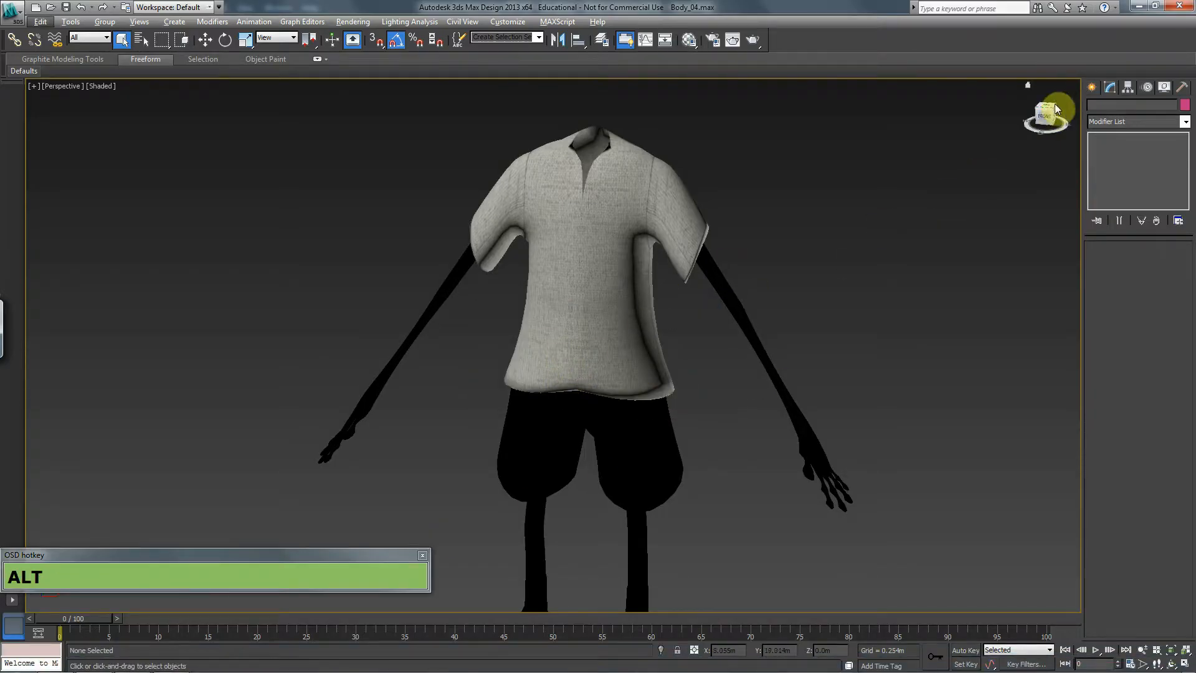
left_click_drag(1042, 120, 1013, 123)
left_click_drag(1176, 111, 1183, 114)
left_click_drag(1046, 122, 939, 144)
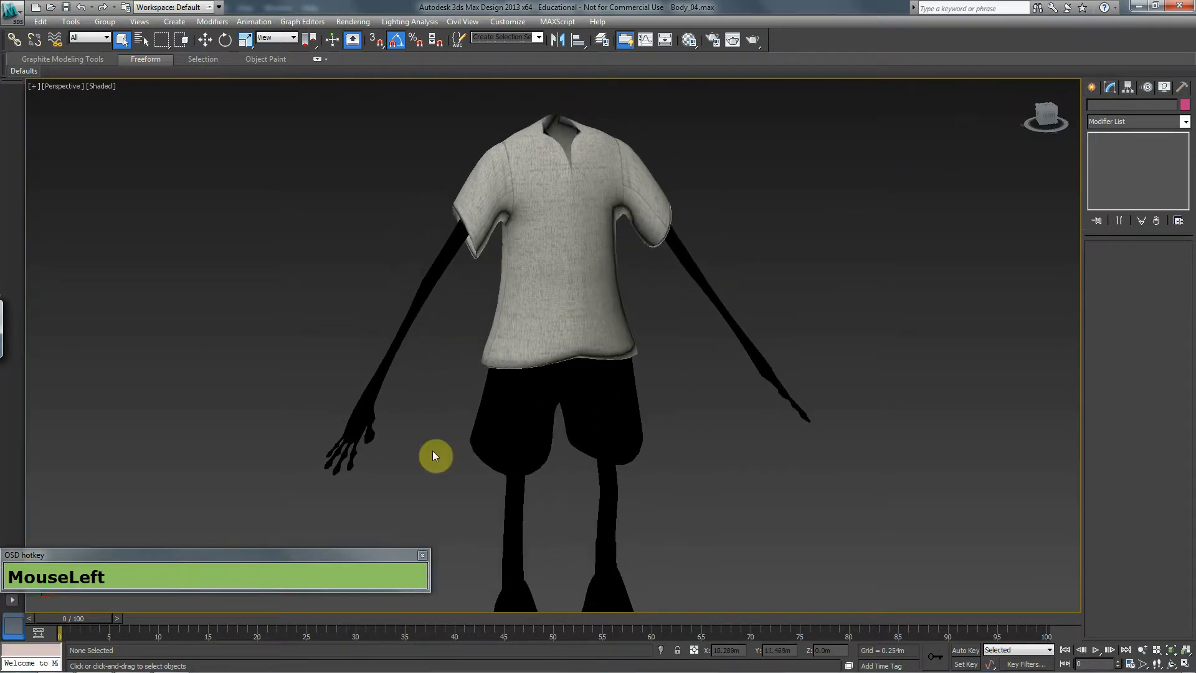
Switch to Chrome and look through the remaining CG Textures result pages for cloth, up to page 7.
mouse_move(301, 672)
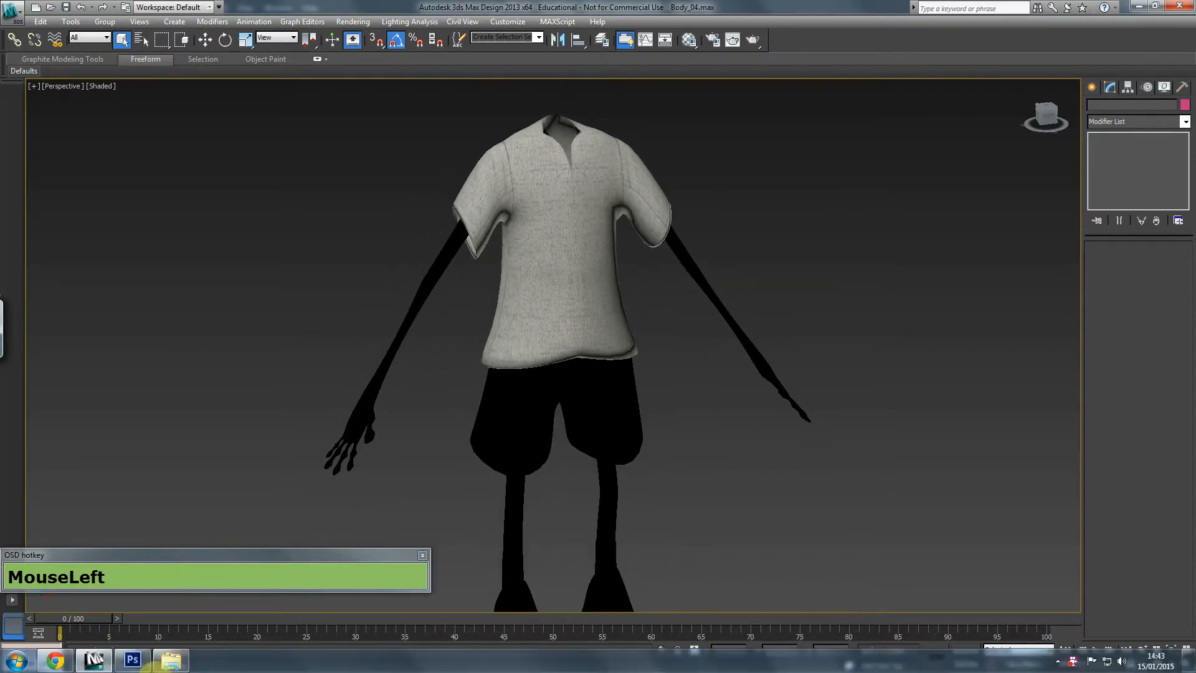
left_click(94, 666)
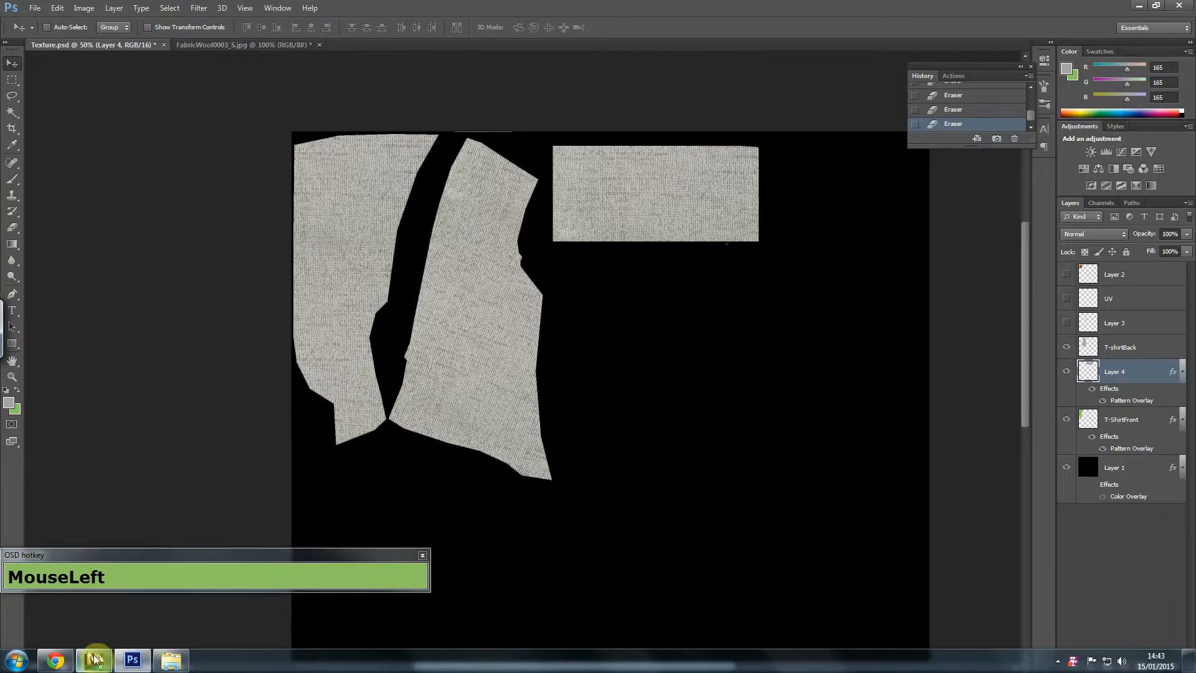
left_click(120, 666)
left_click(133, 662)
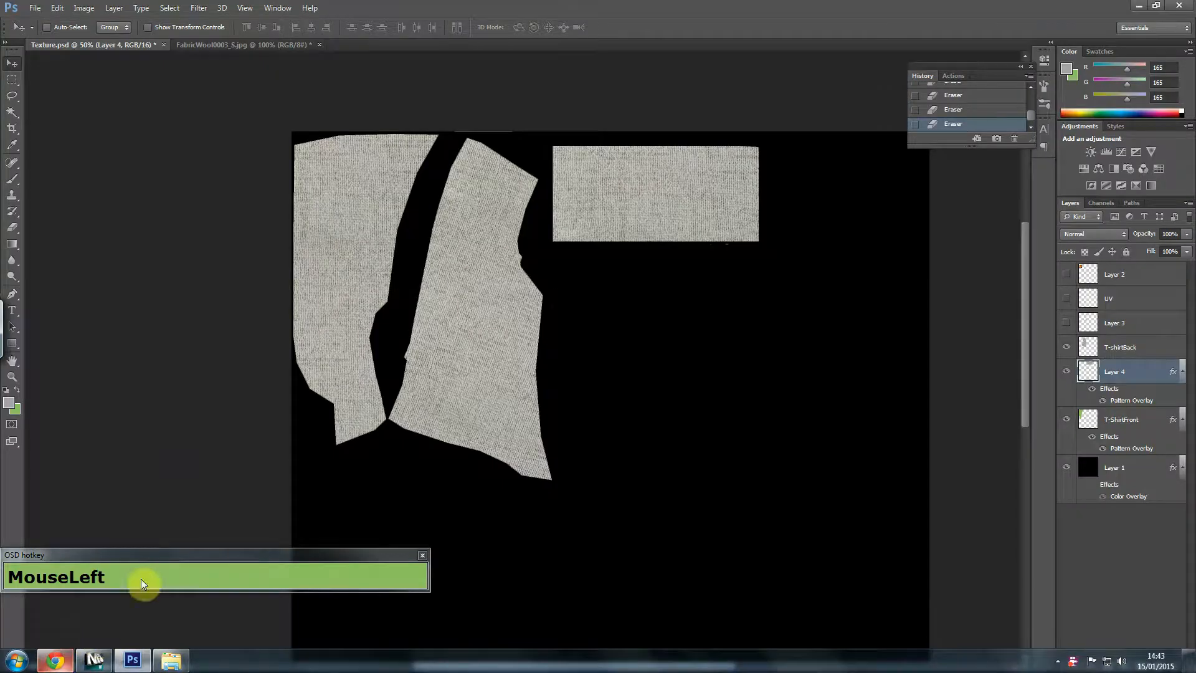
left_click(61, 660)
left_click(356, 8)
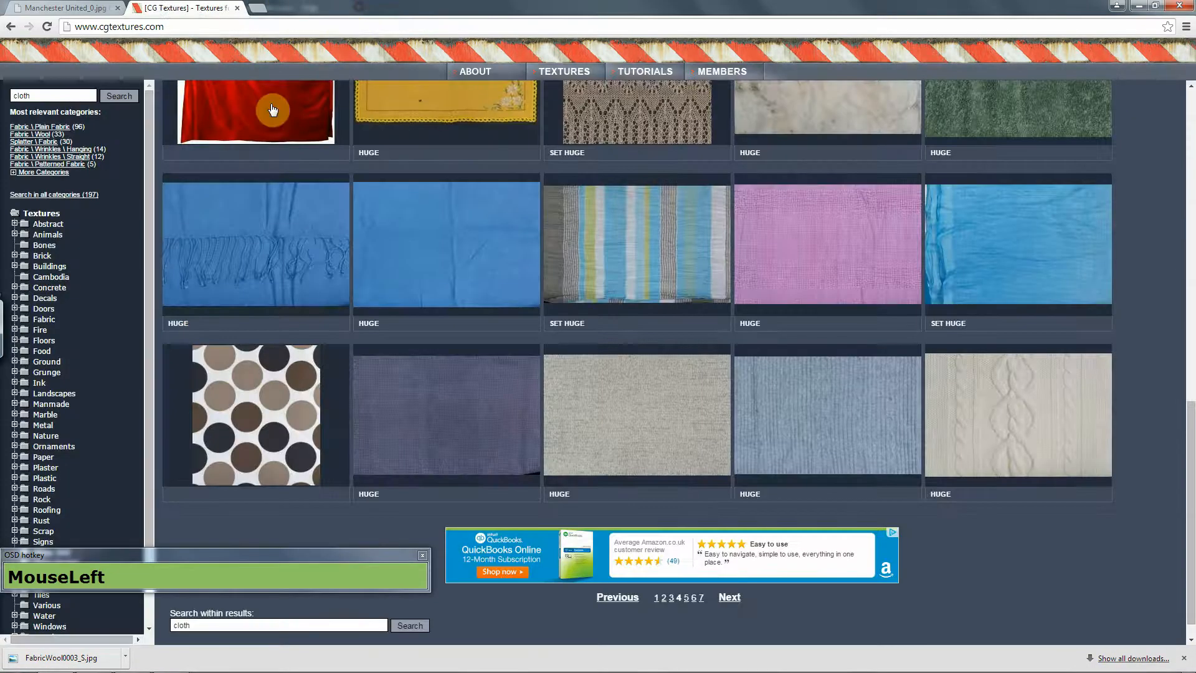
left_click(730, 600)
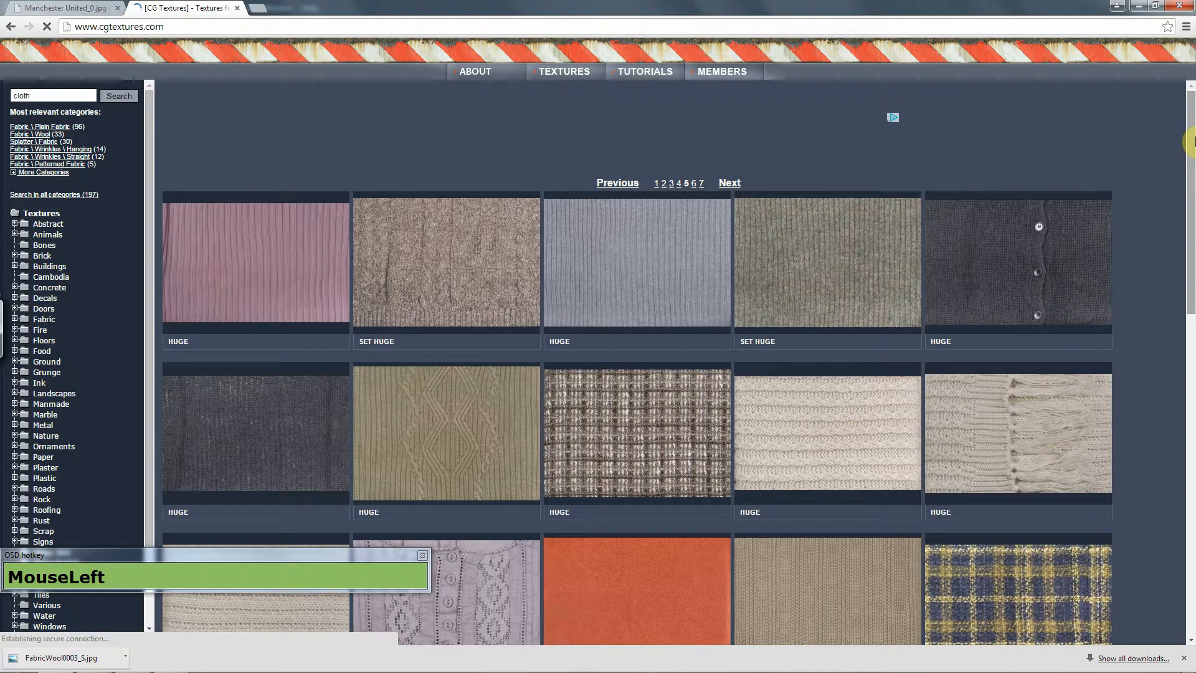
left_click_drag(1190, 155, 1168, 480)
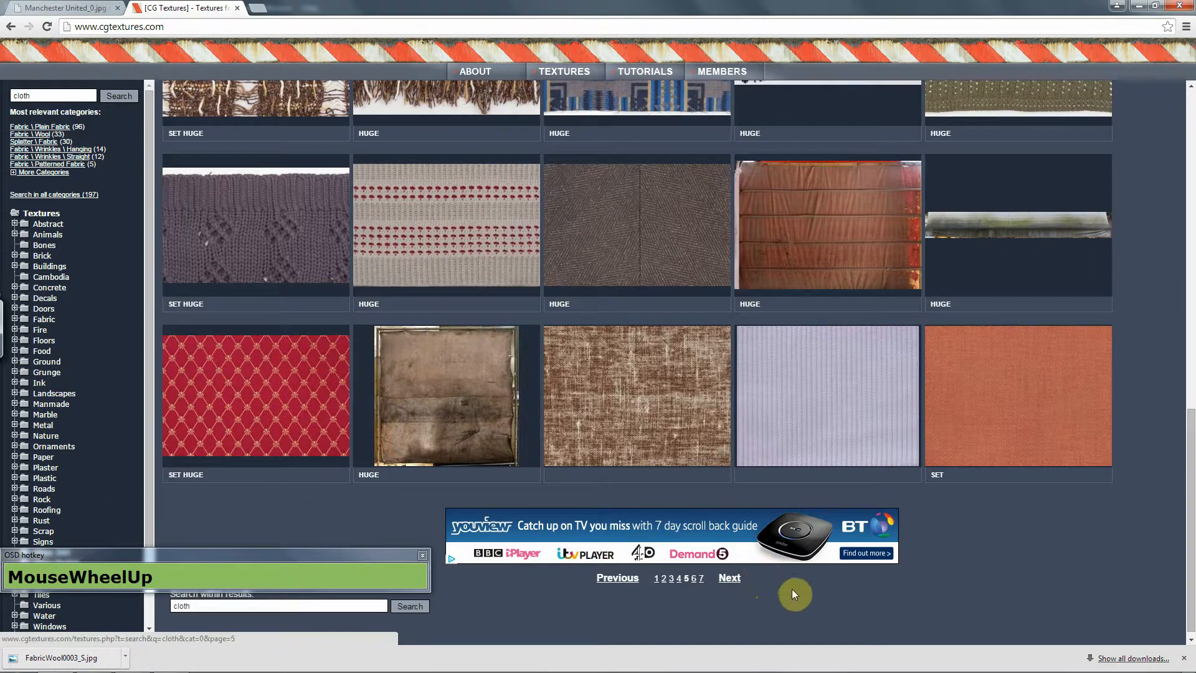
left_click(731, 578)
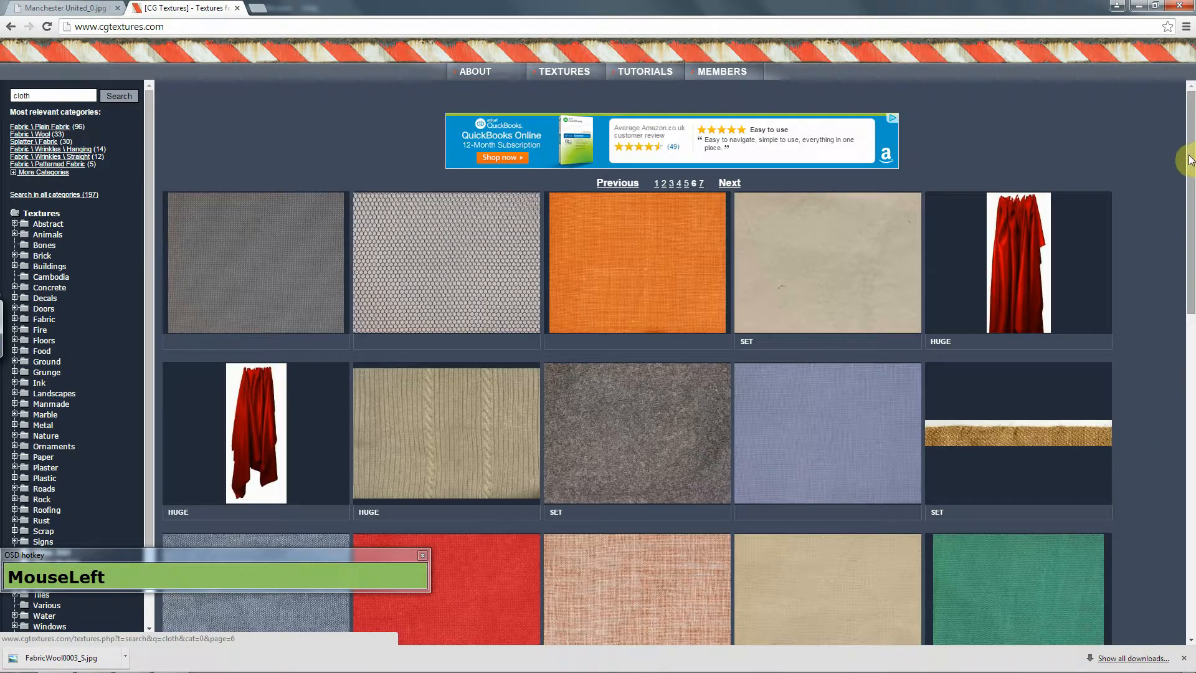
scroll(1188, 166, "down", 5)
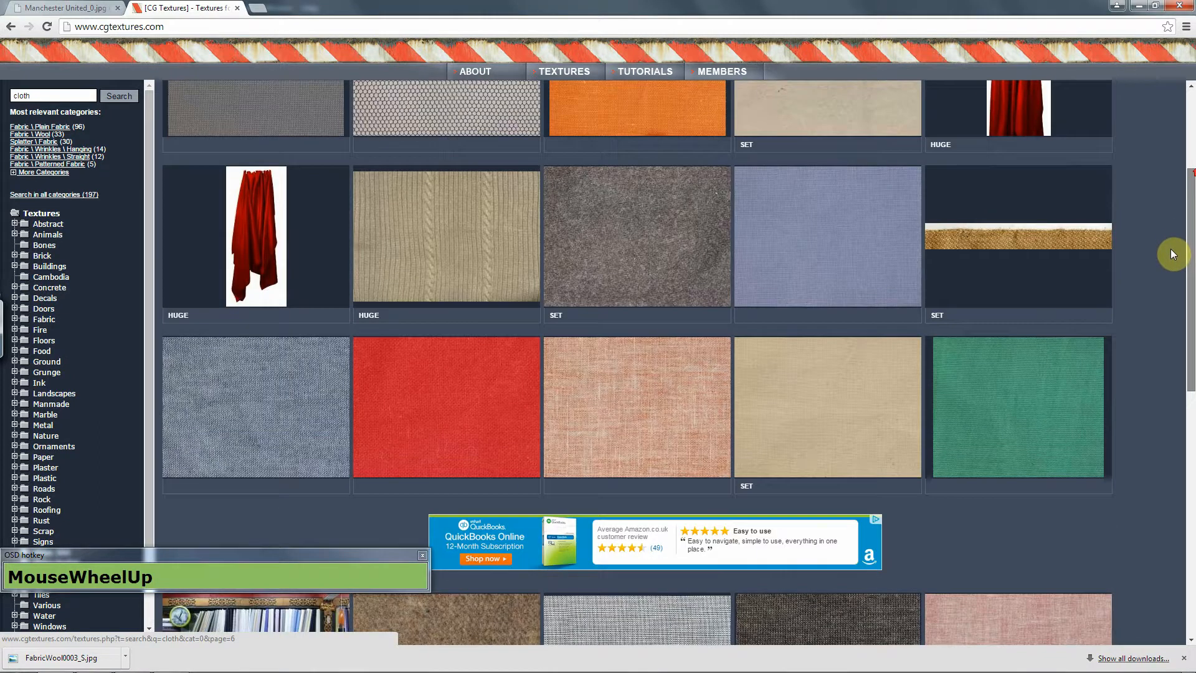
scroll(1170, 274, "down", 3)
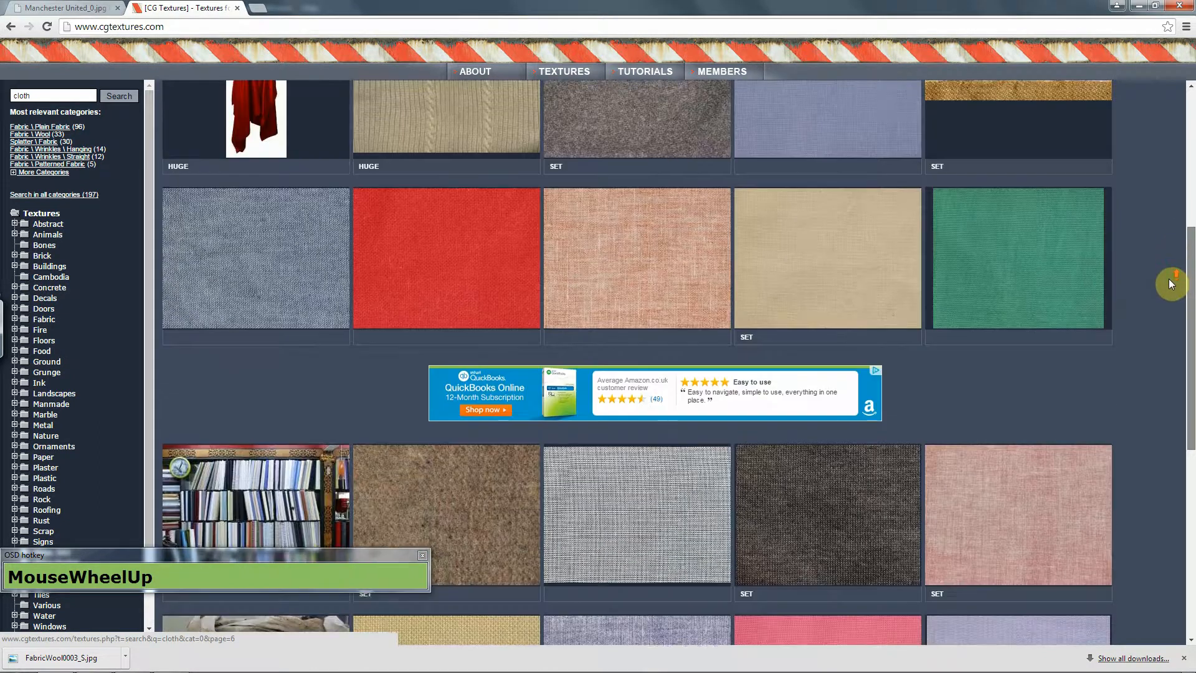
scroll(1149, 424, "down", 6)
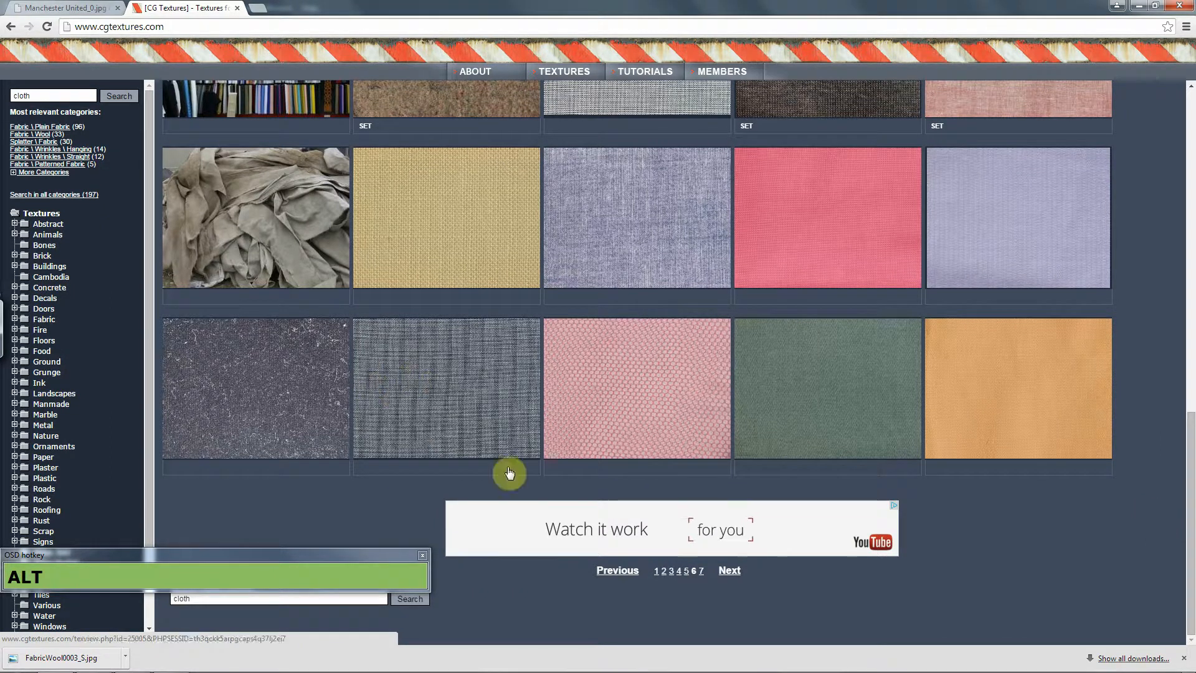
left_click(728, 570)
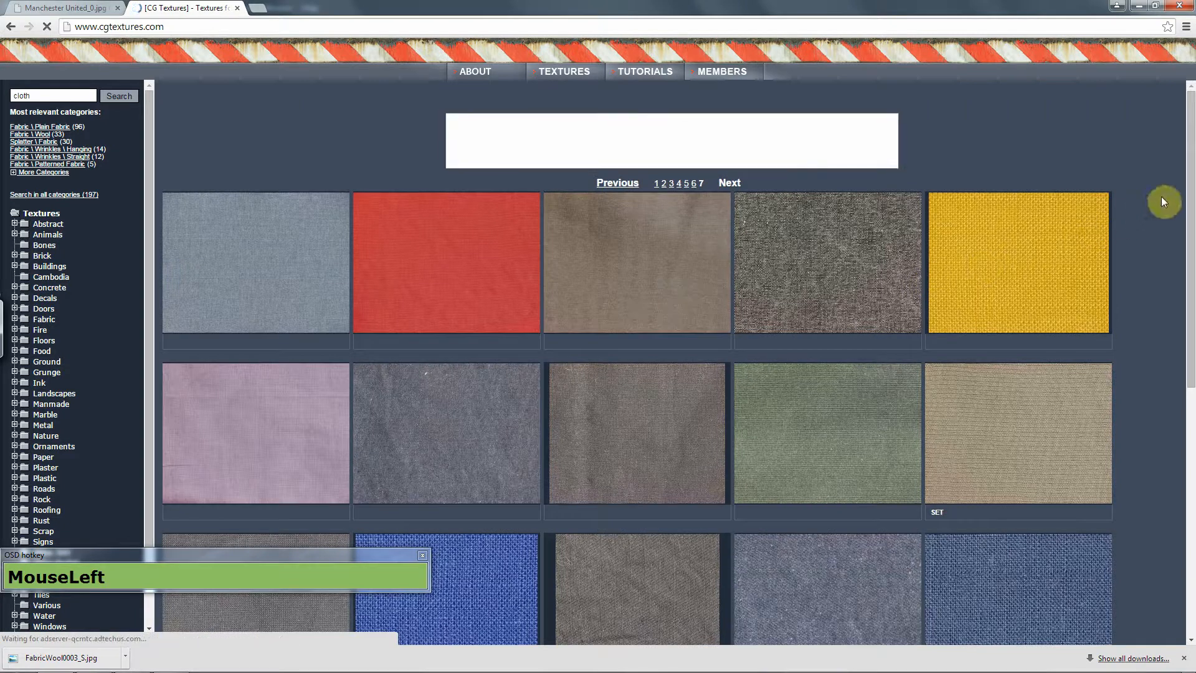
left_click_drag(1192, 180, 727, 566)
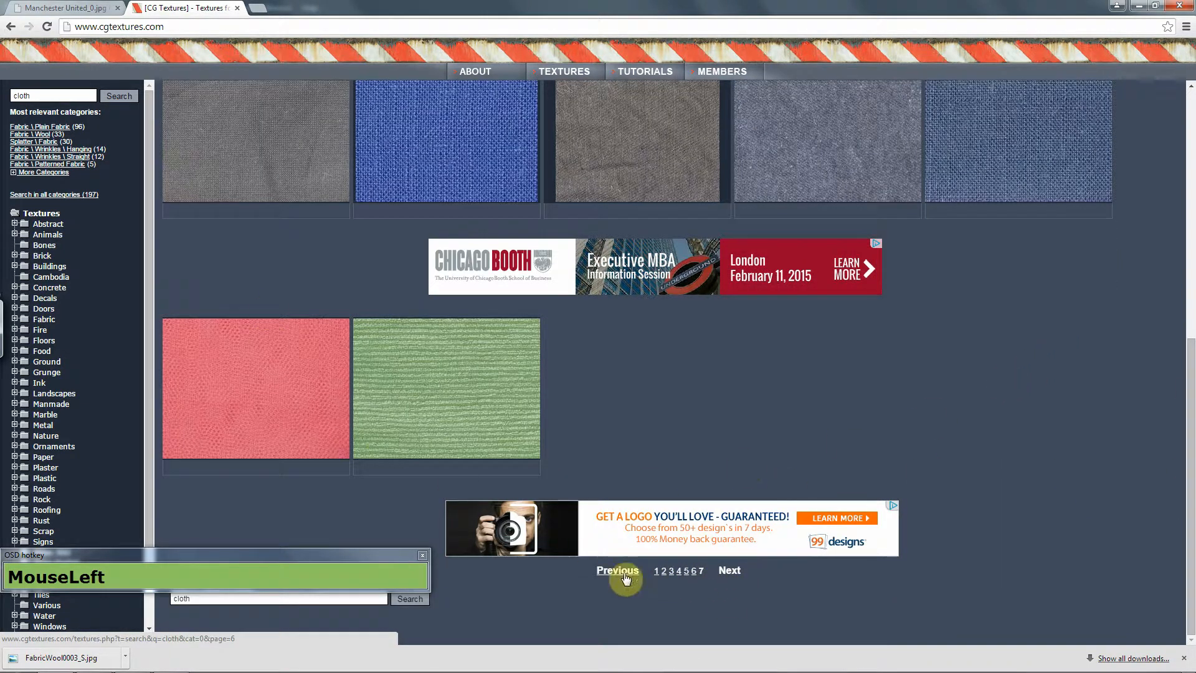
Download the small 700x700 tiled image of the blue denim texture FabricPlain0028 from the first results page.
left_click(658, 571)
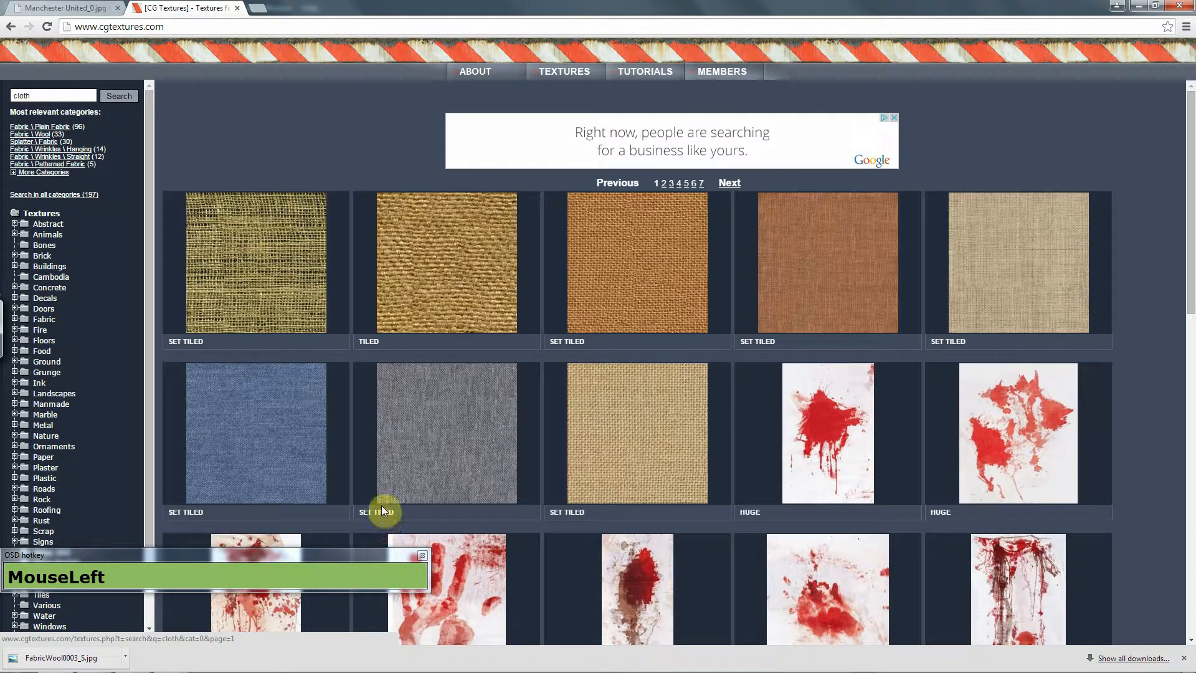
left_click(286, 441)
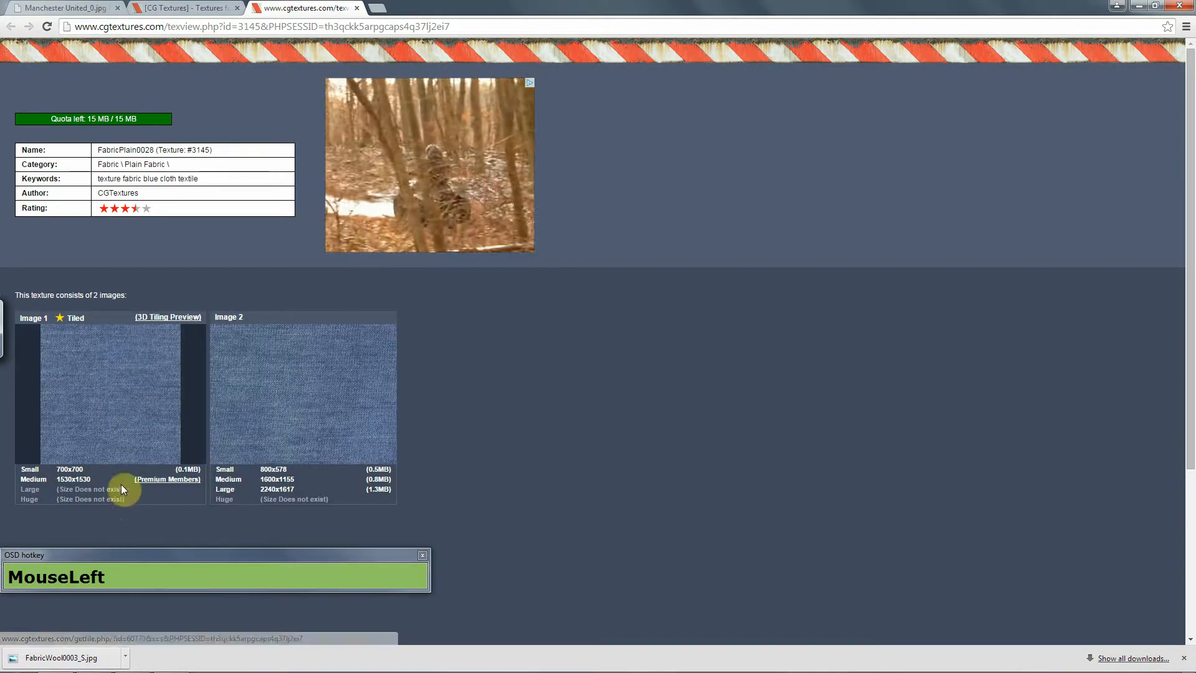
left_click(187, 471)
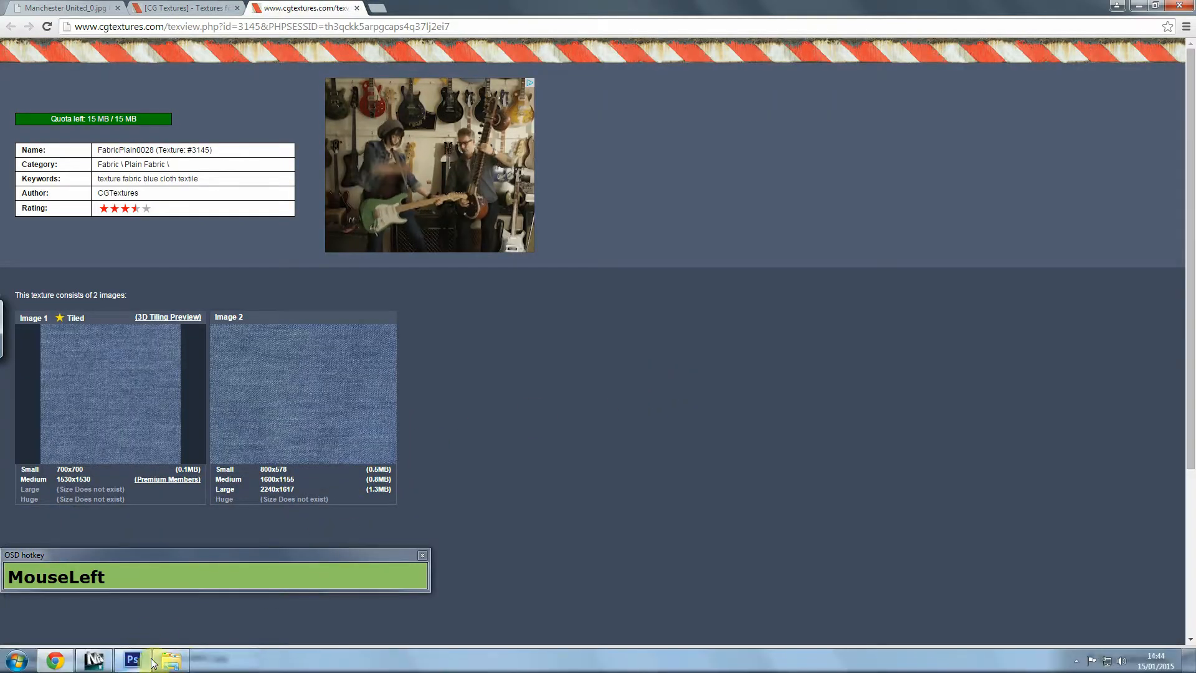
Copy the downloaded FabricPlain0028_2_S image from Downloads into the 3Ds_Max_Modelling_HumanBody folder.
left_click(172, 661)
left_click(173, 664)
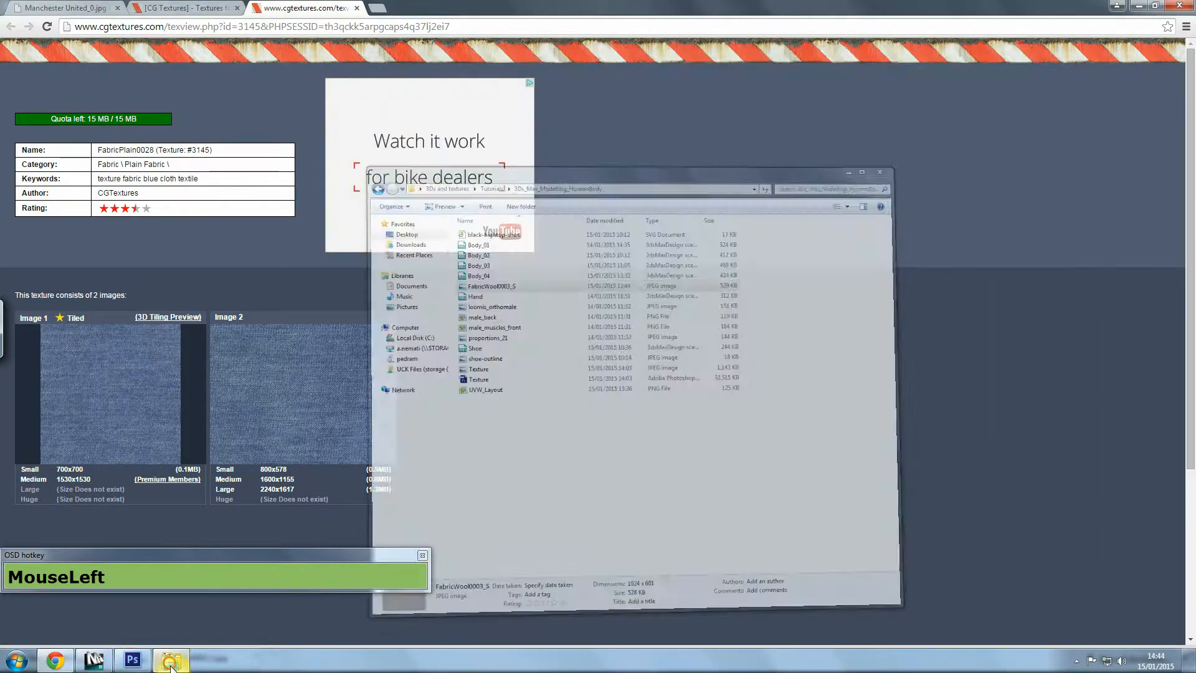
left_click(125, 657)
left_click(149, 615)
key("ctrl")
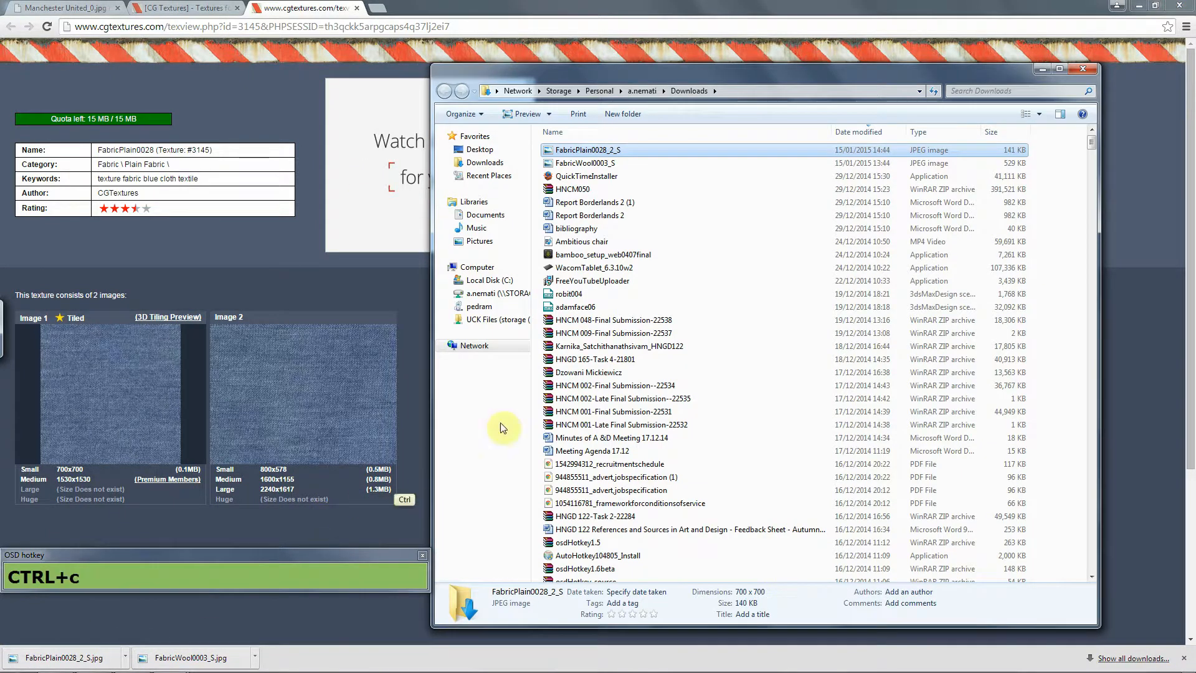
key("ctrl+c")
left_click(1084, 74)
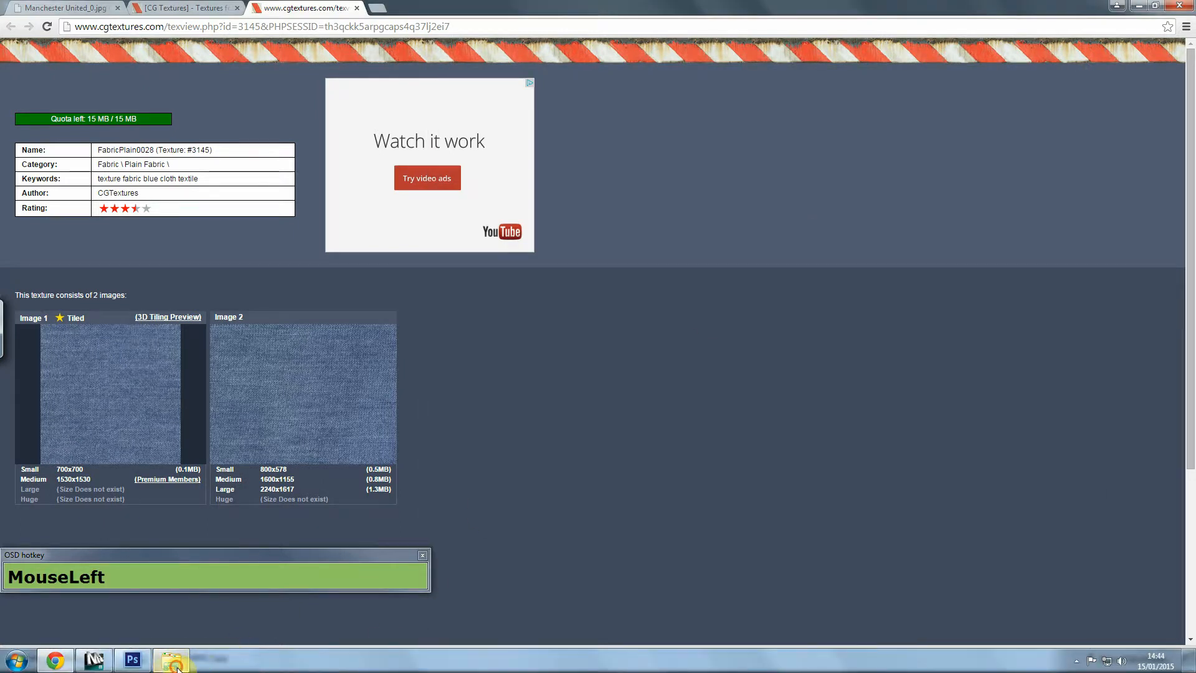
left_click(177, 662)
key("ctrl+v")
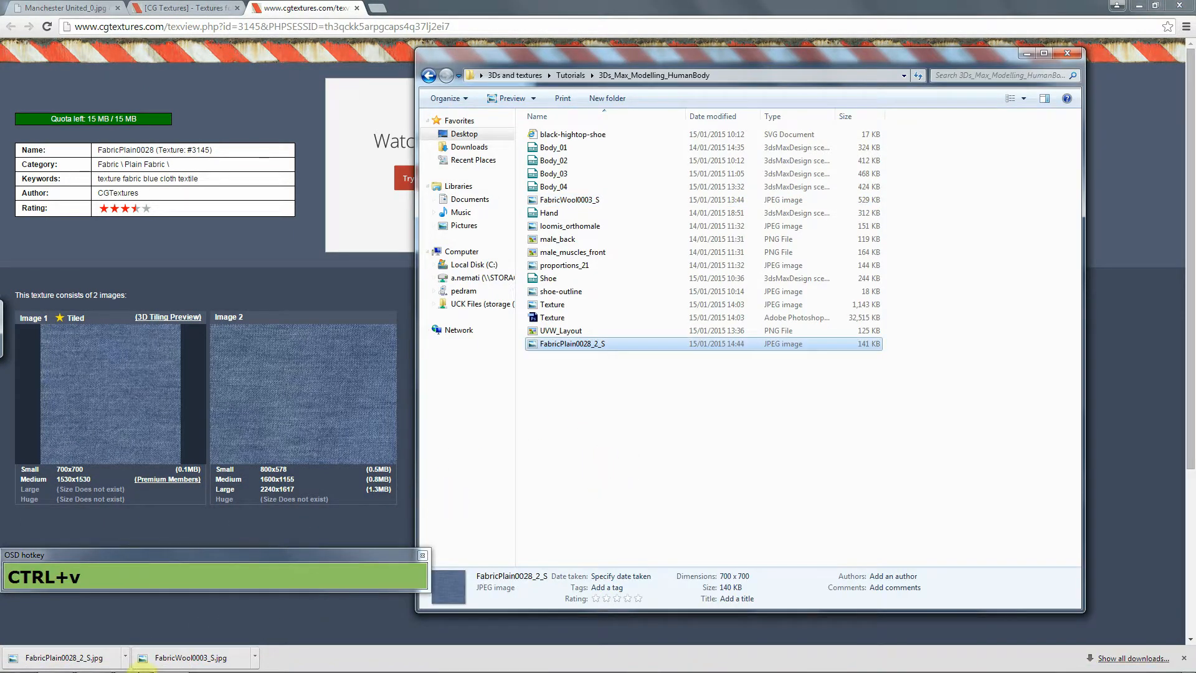
Switch to Photoshop and close FabricWool0003_S.jpg without saving its changes.
mouse_move(122, 672)
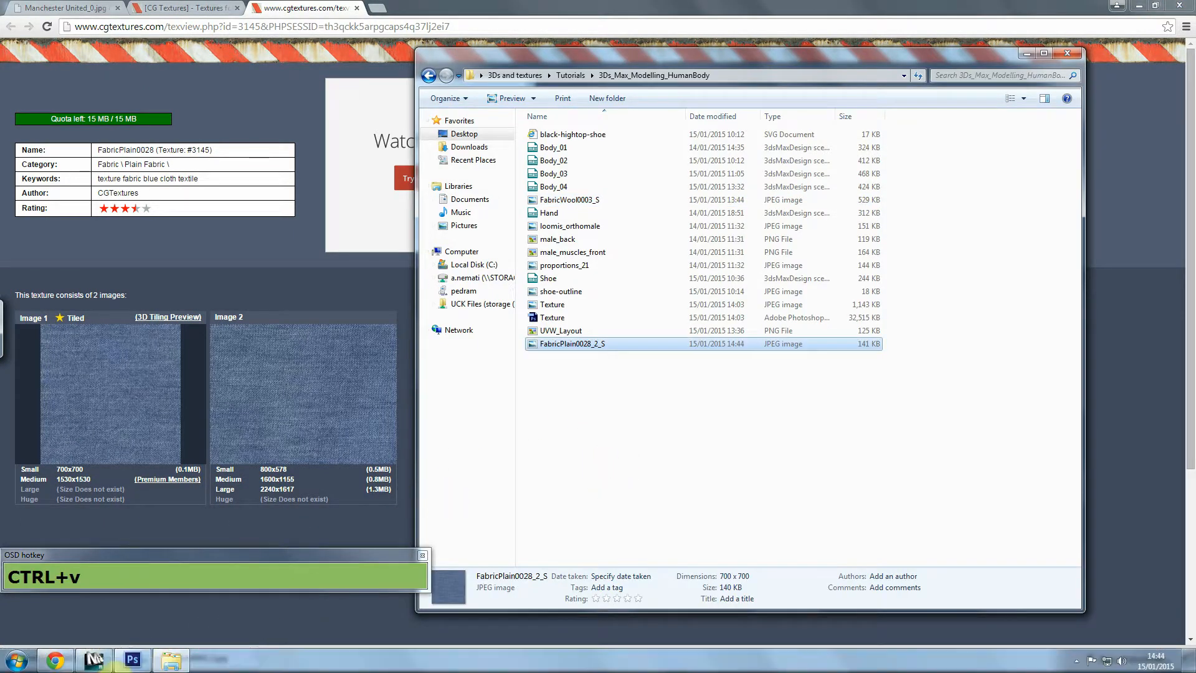
left_click(130, 665)
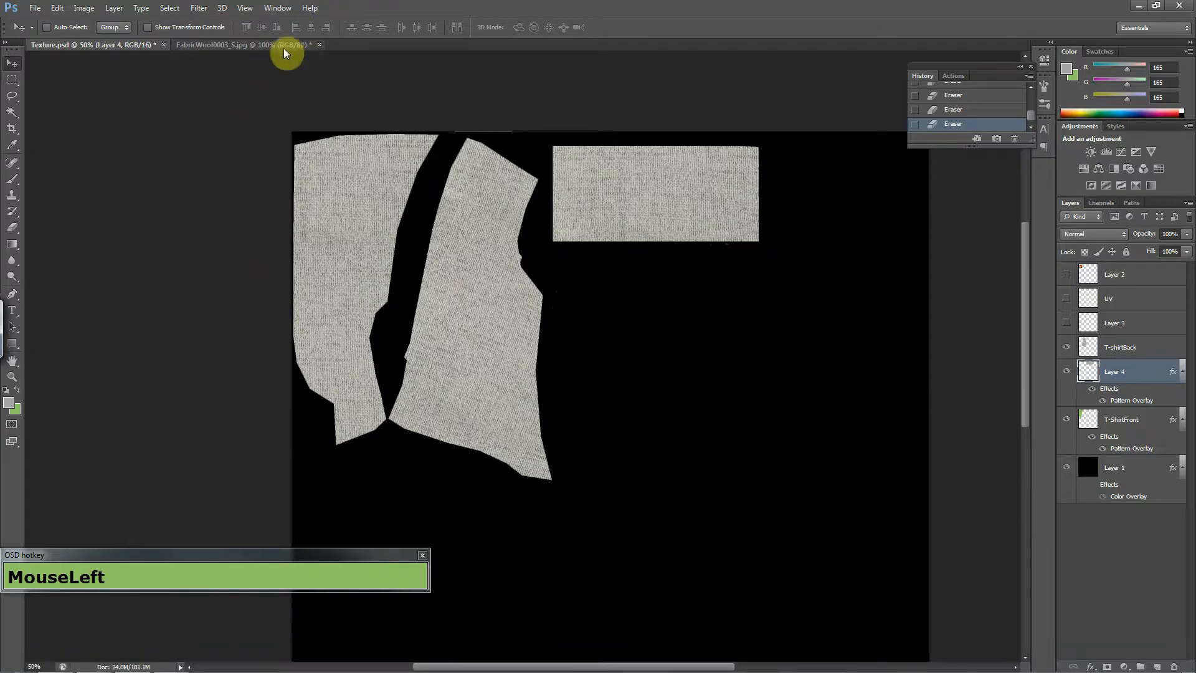
left_click(287, 46)
left_click(320, 45)
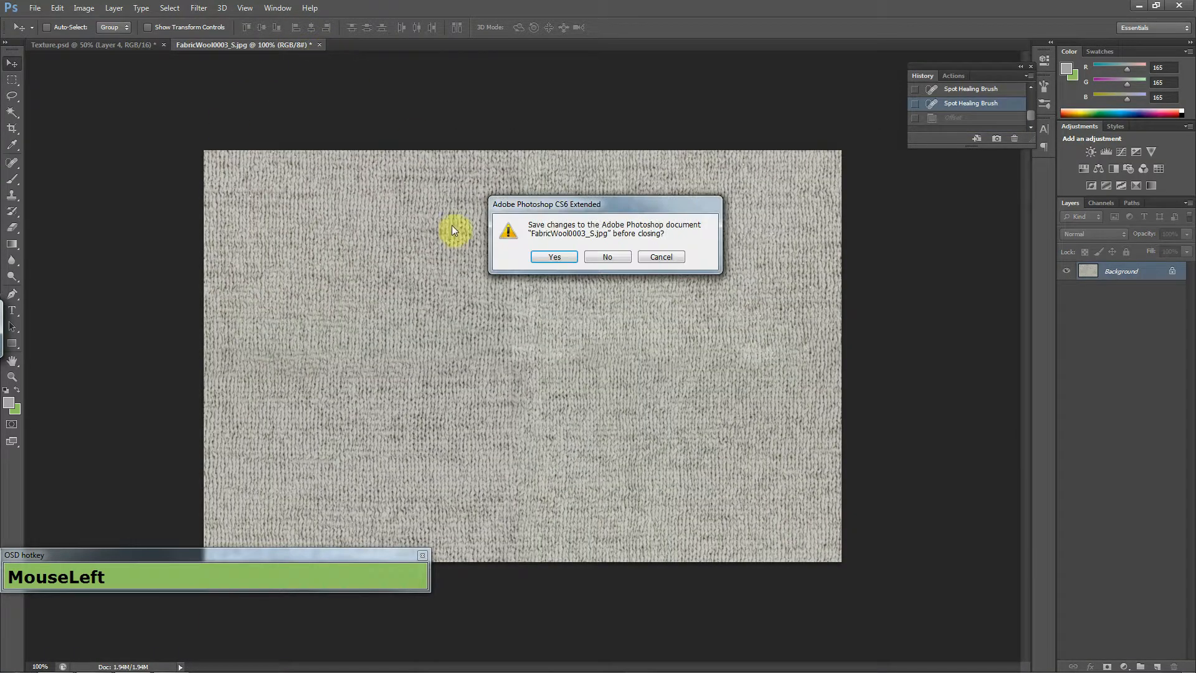
left_click(607, 259)
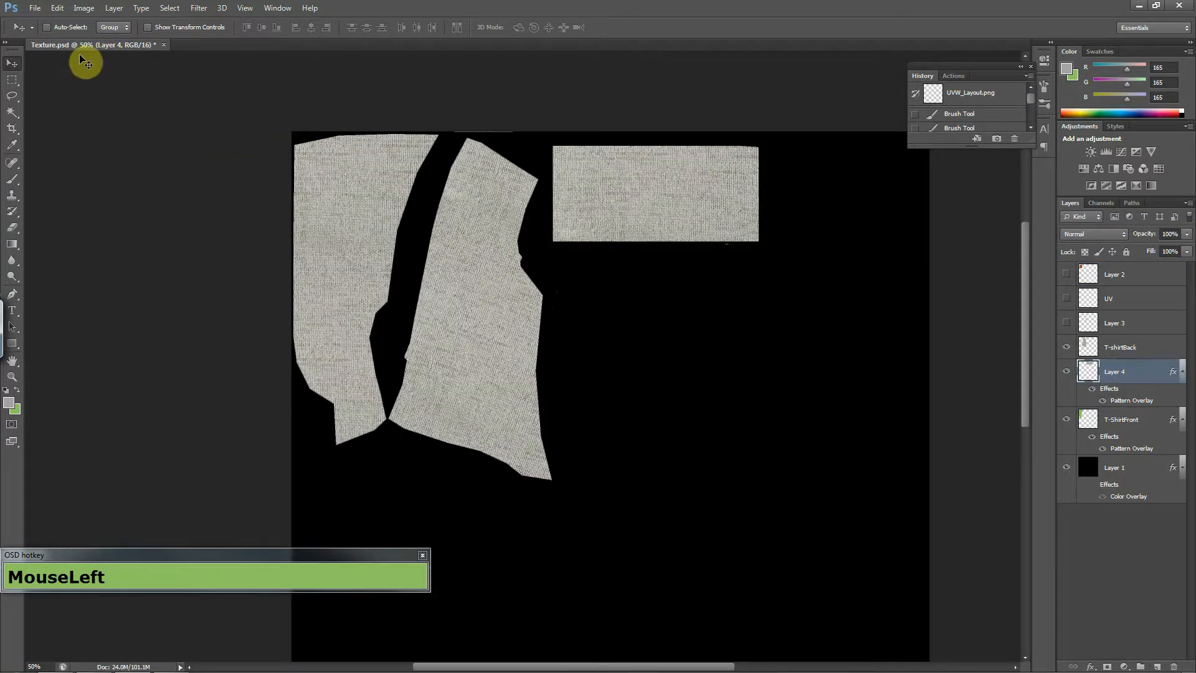
Open the denim image FabricPlain0028_2_S from the 3Ds_Max_Modelling_HumanBody folder.
left_click(35, 9)
left_click(62, 35)
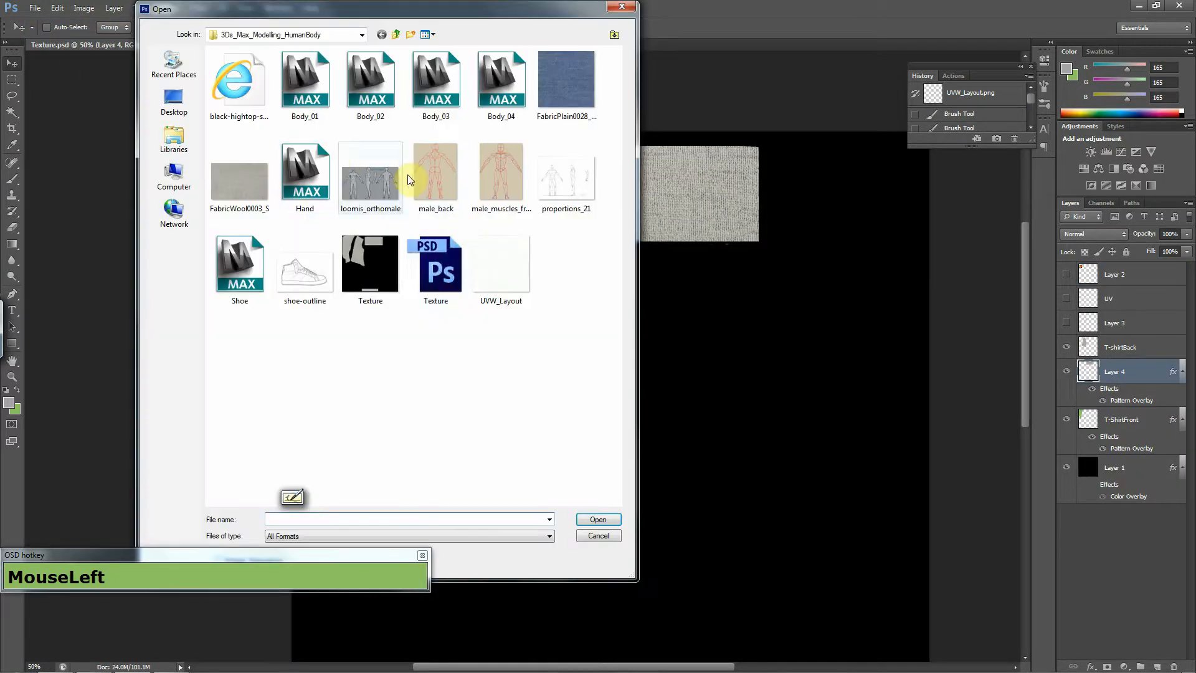
double_click(566, 87)
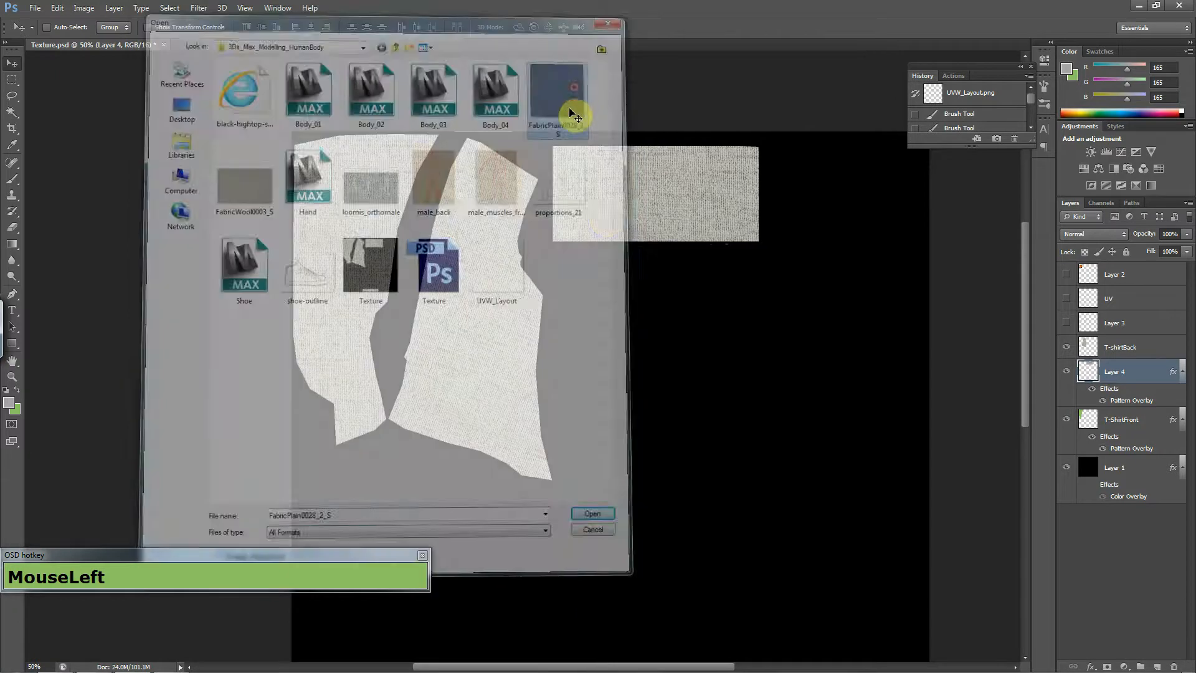
Define the denim image as a pattern named Fabric2.jpg.
left_click(58, 8)
left_click(121, 304)
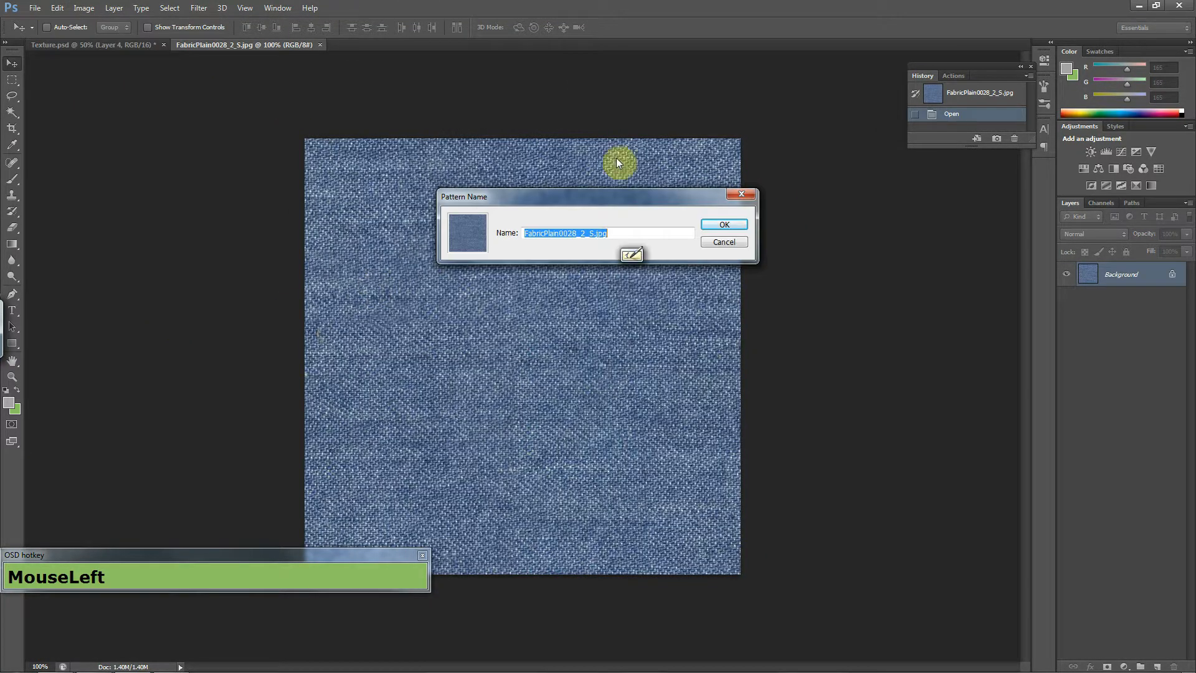
left_click(544, 233)
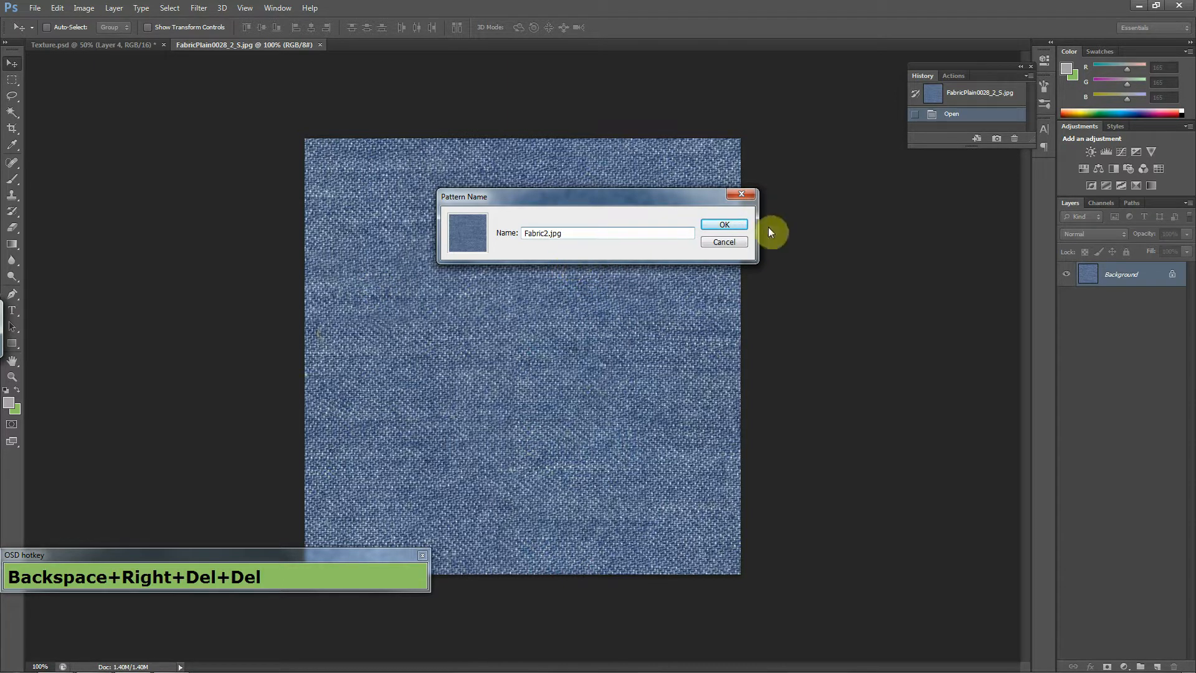
left_click(724, 225)
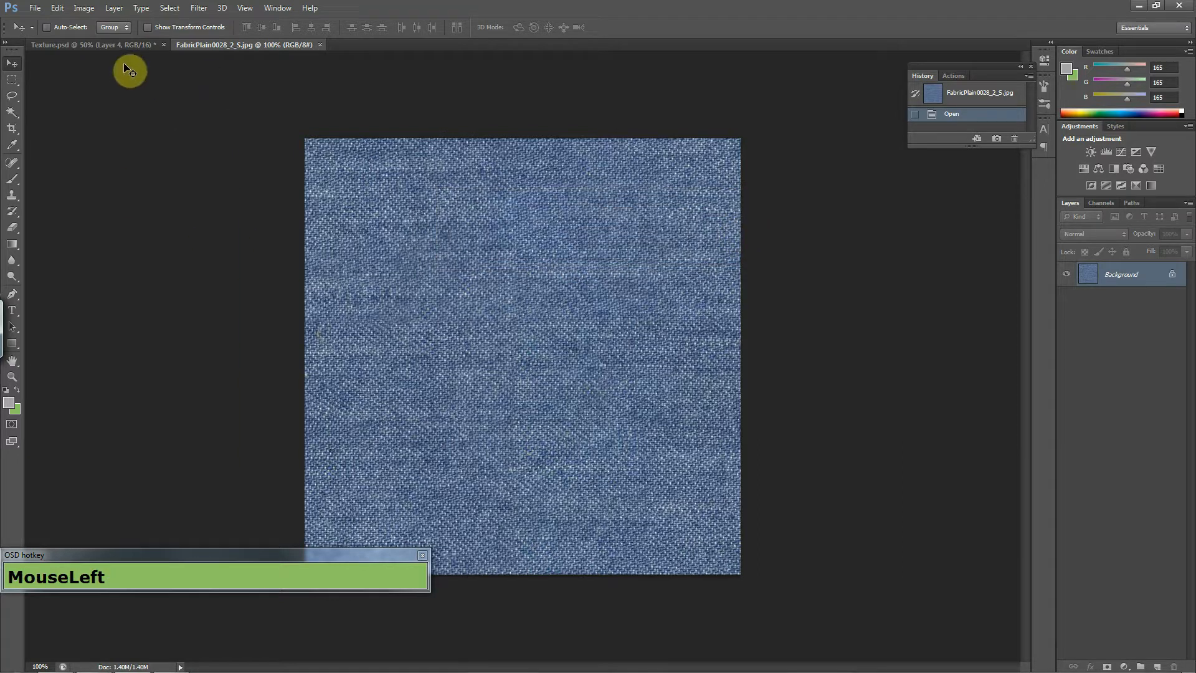
Return to Texture.psd and show the UV layer to locate the untextured pieces of the layout.
left_click(128, 45)
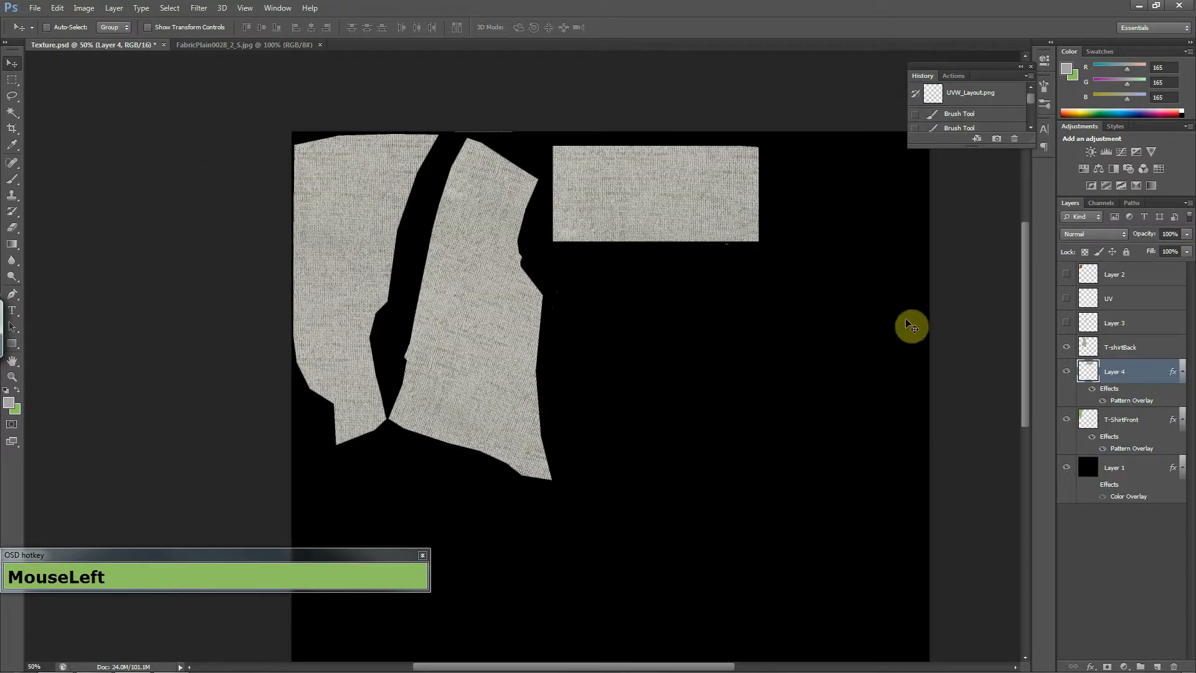
left_click(1066, 301)
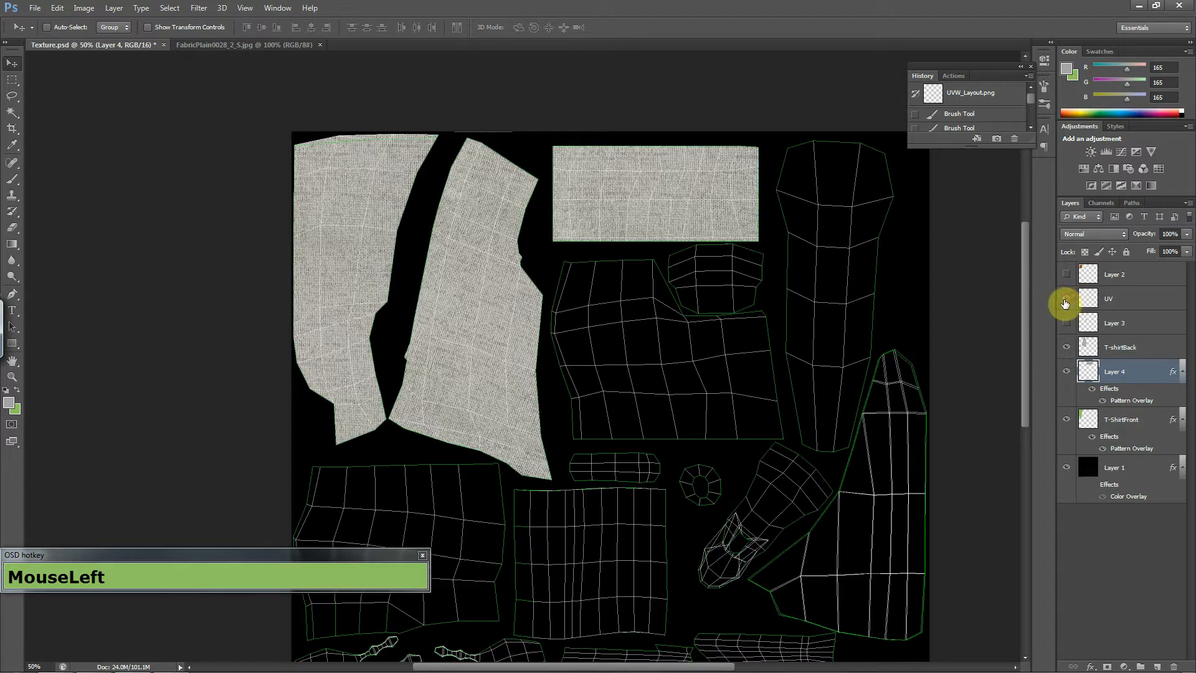
left_click_drag(1027, 270, 1025, 323)
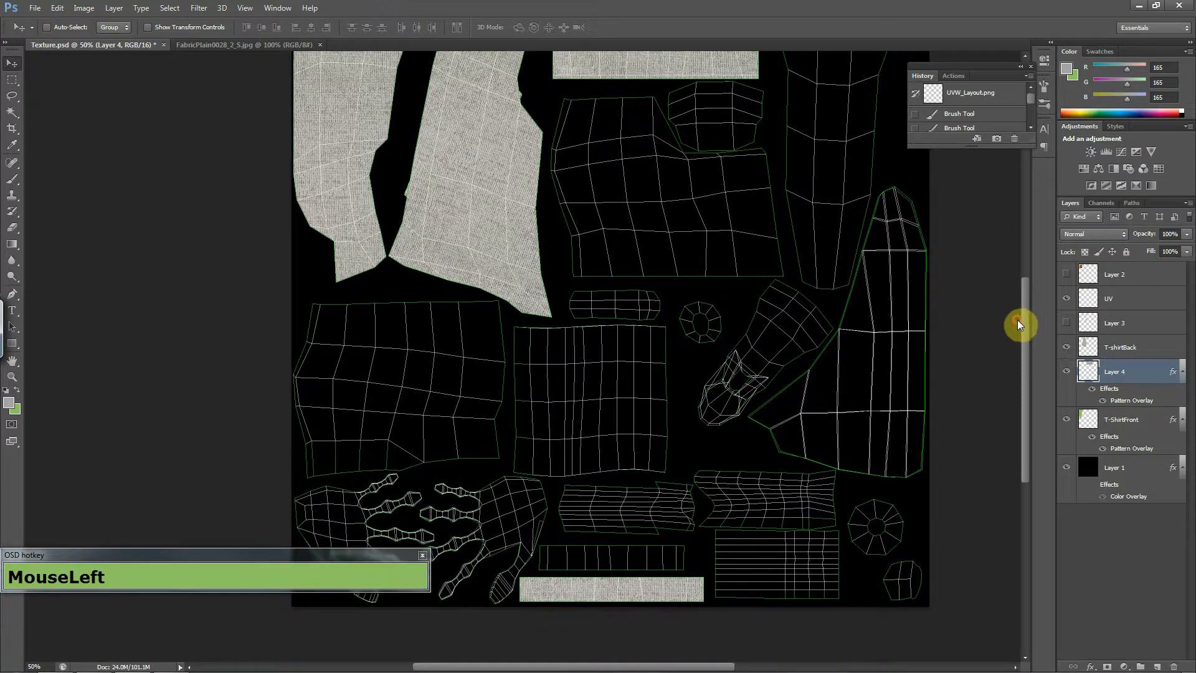
left_click_drag(689, 182, 423, 399)
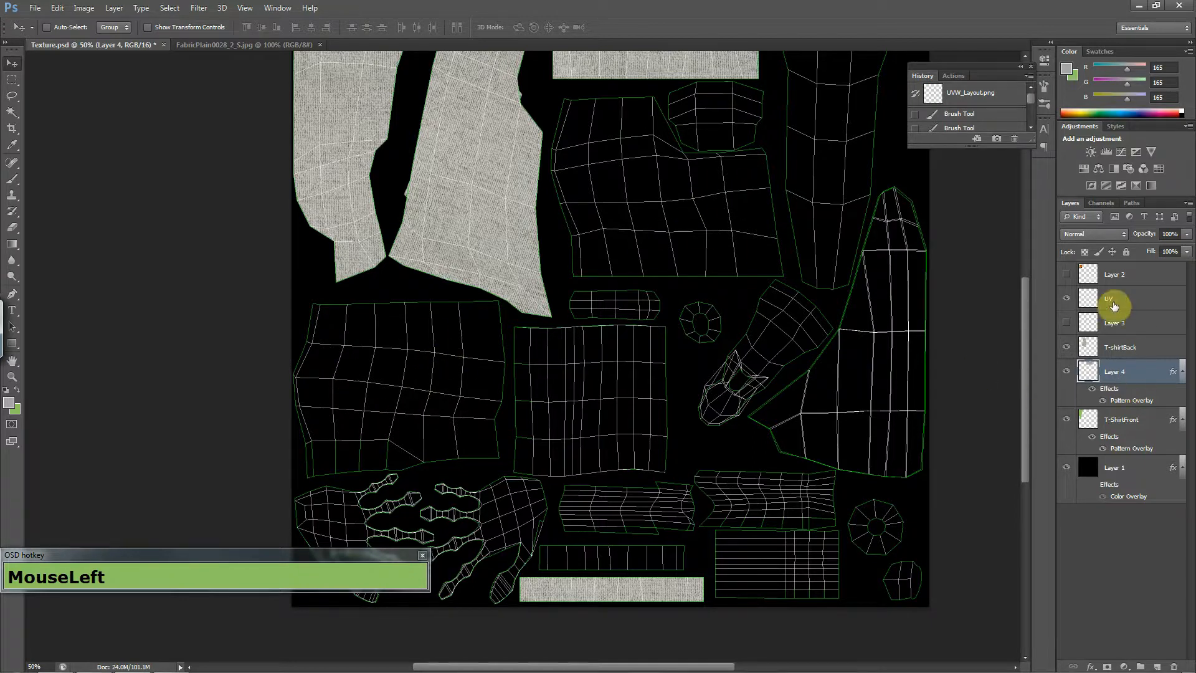
Create a new layer directly above T-shirtBack and name it Shorts.
left_click(1145, 344)
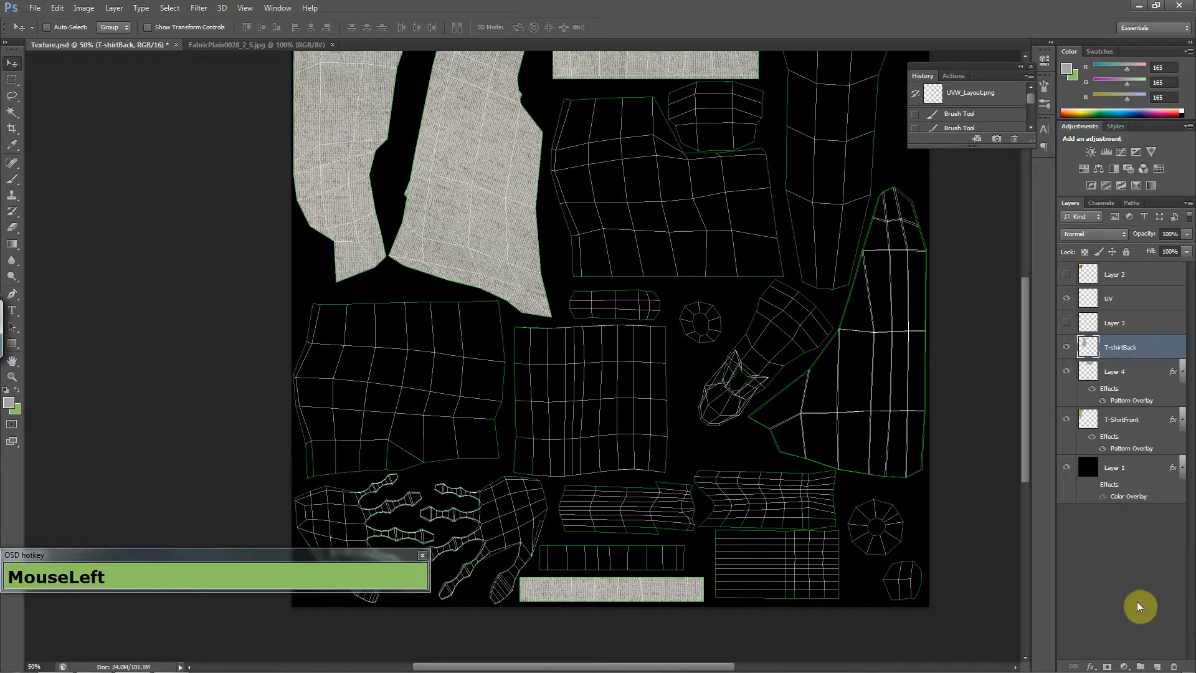
left_click(1158, 667)
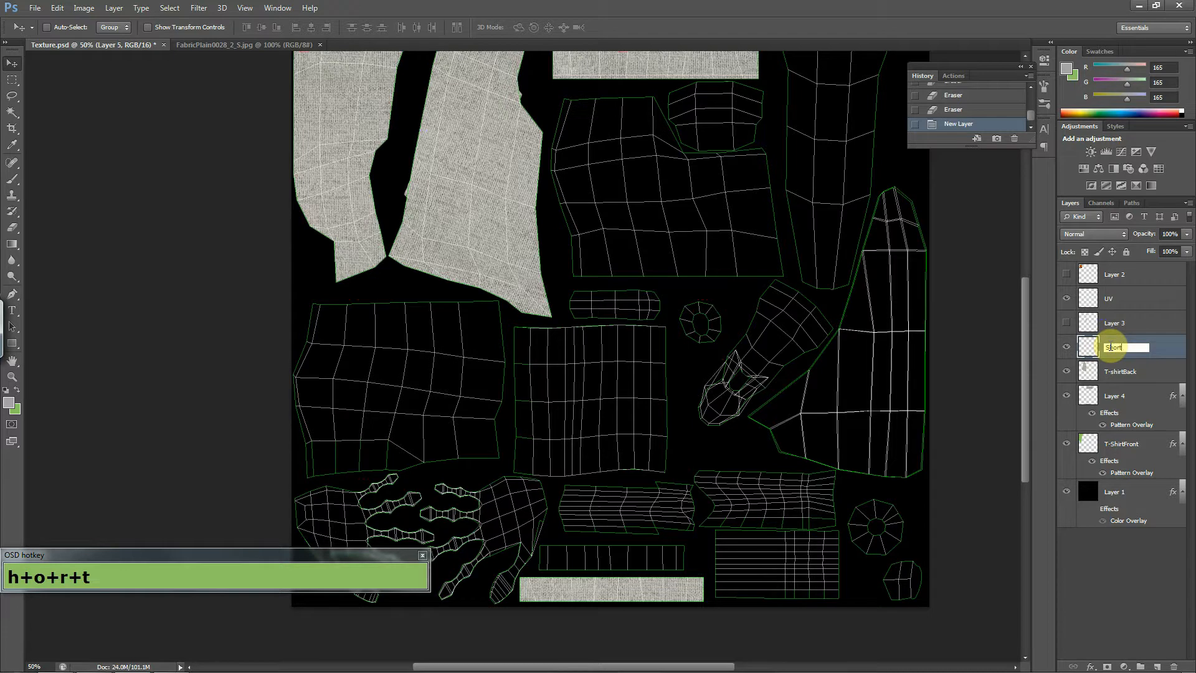
left_click(1112, 347)
type("Shorts")
key("Return")
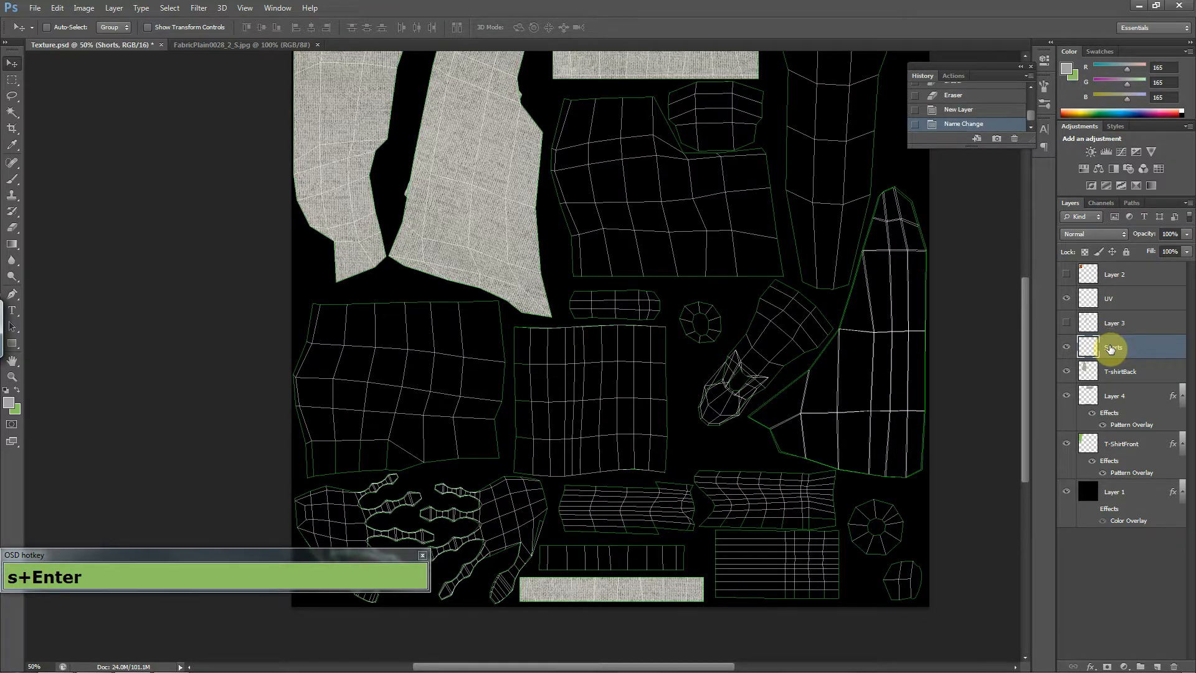
Give the Shorts layer a Pattern Overlay effect using the denim pattern at 100% opacity.
double_click(1154, 342)
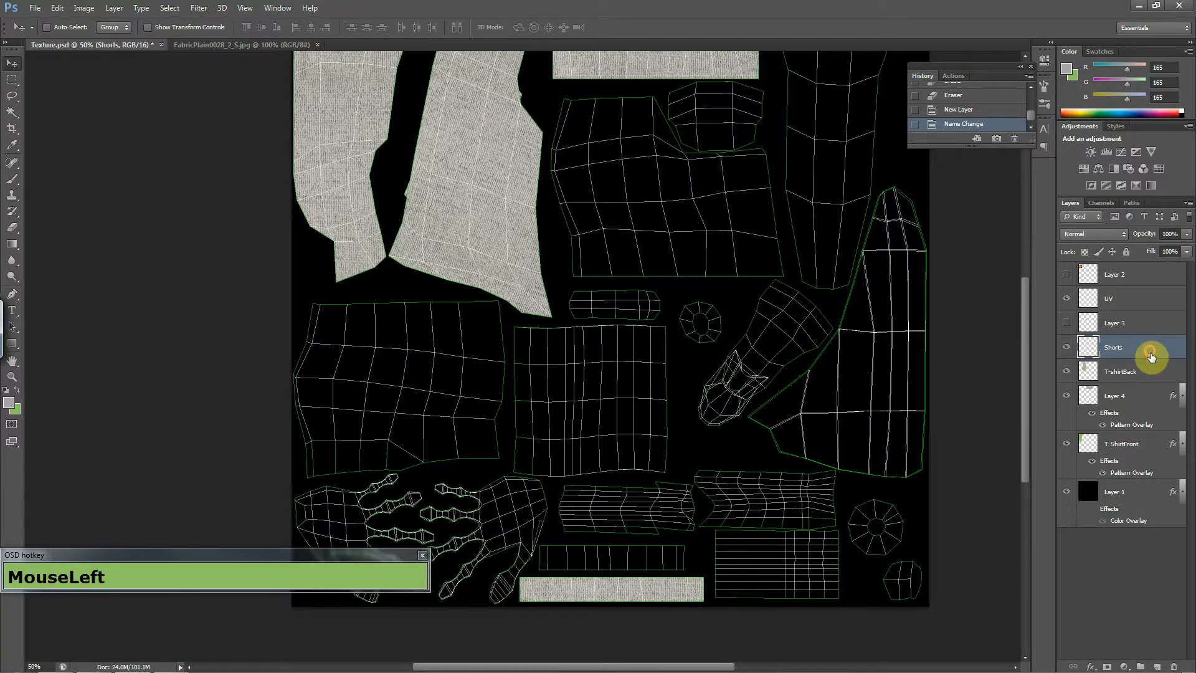
left_click(446, 300)
left_click(609, 212)
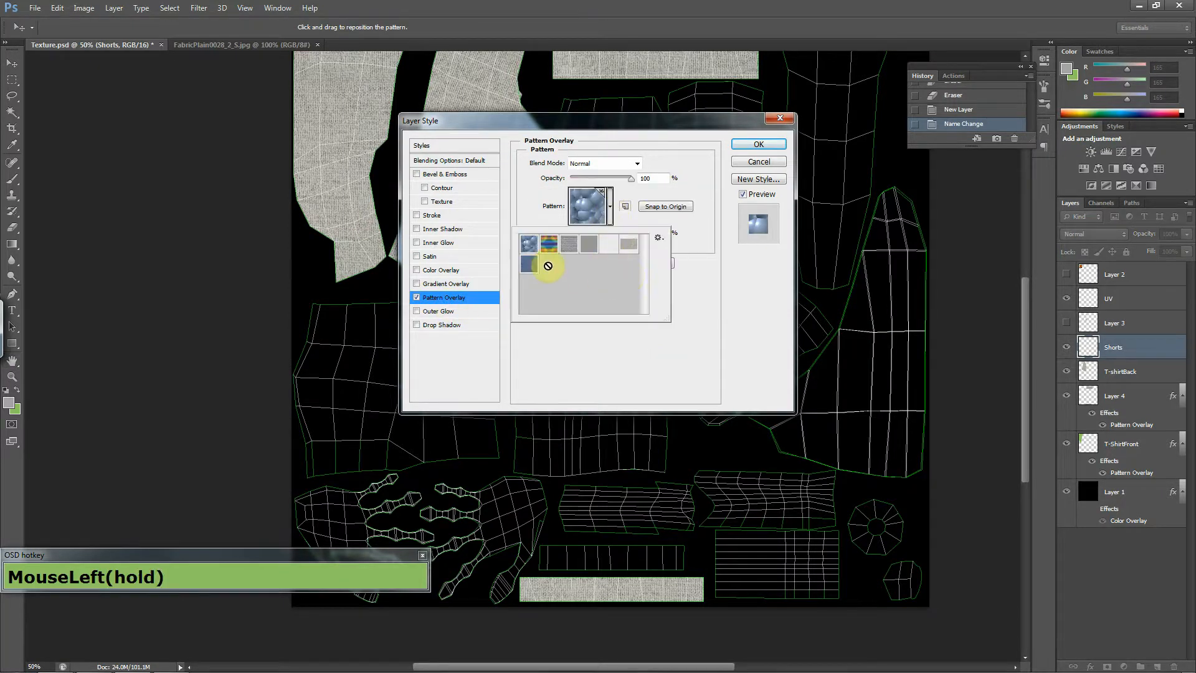
left_click(530, 266)
left_click(754, 154)
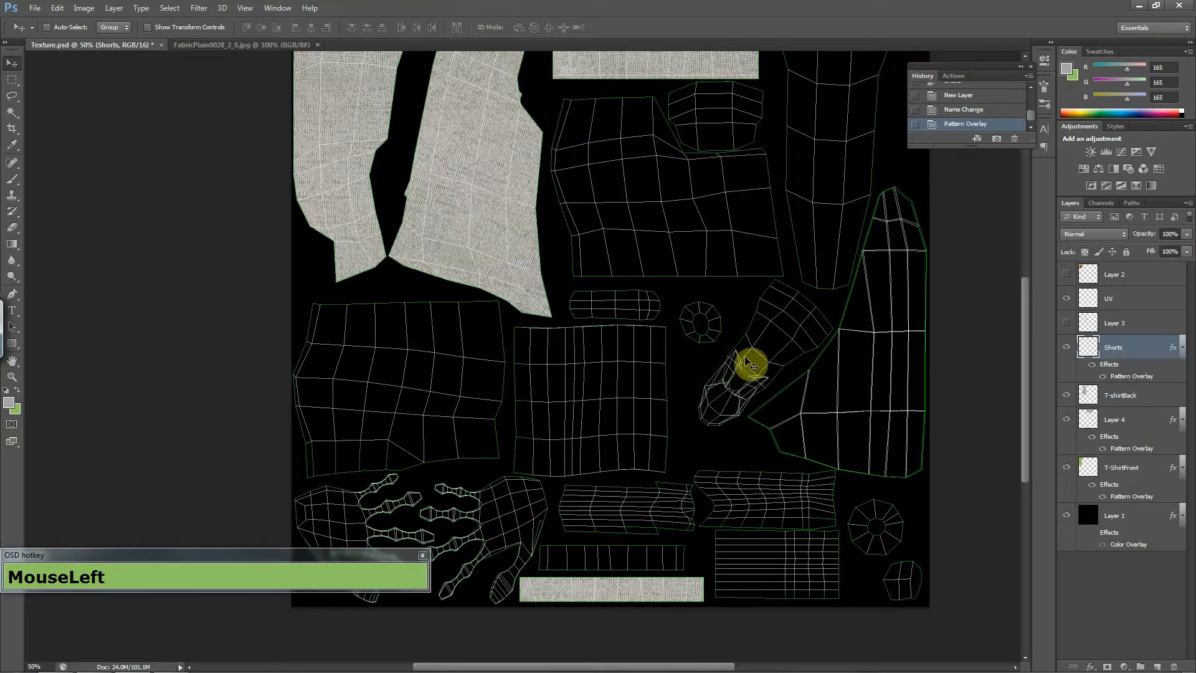
Magic-wand the empty background on the UV layer and invert the selection so the UV pieces are selected.
left_click(12, 112)
left_click(320, 281)
left_click(314, 343)
left_click(194, 627)
left_click(1152, 300)
left_click(549, 273)
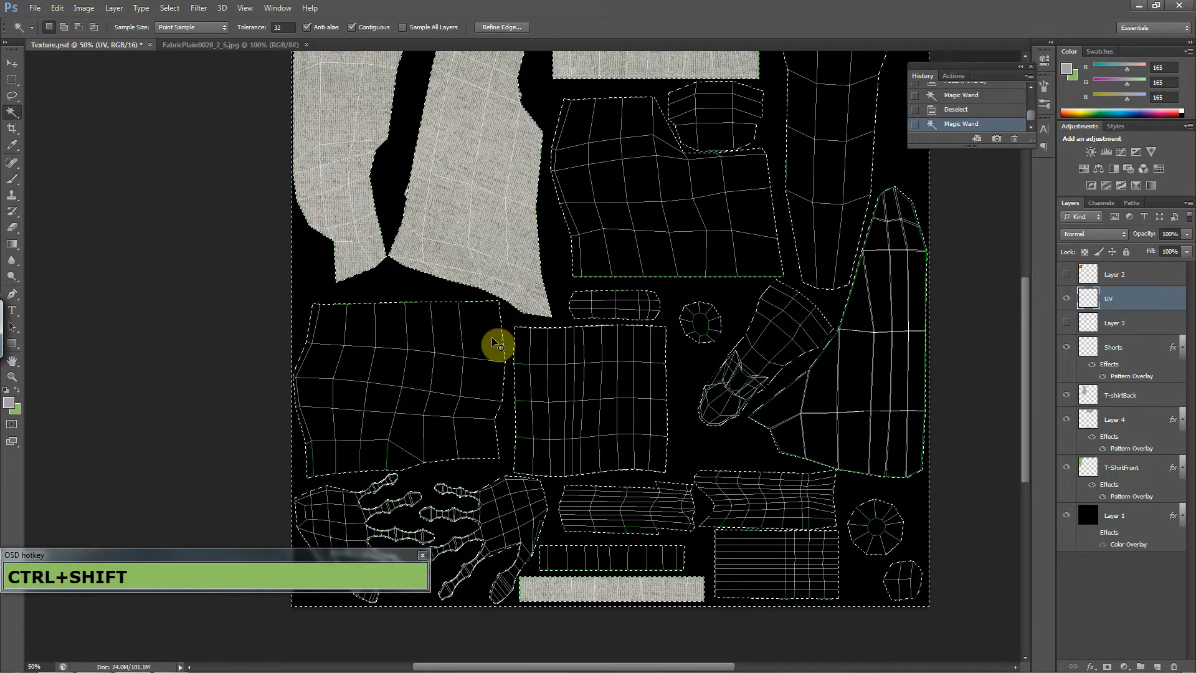
key("ctrl+shift+i")
key("b")
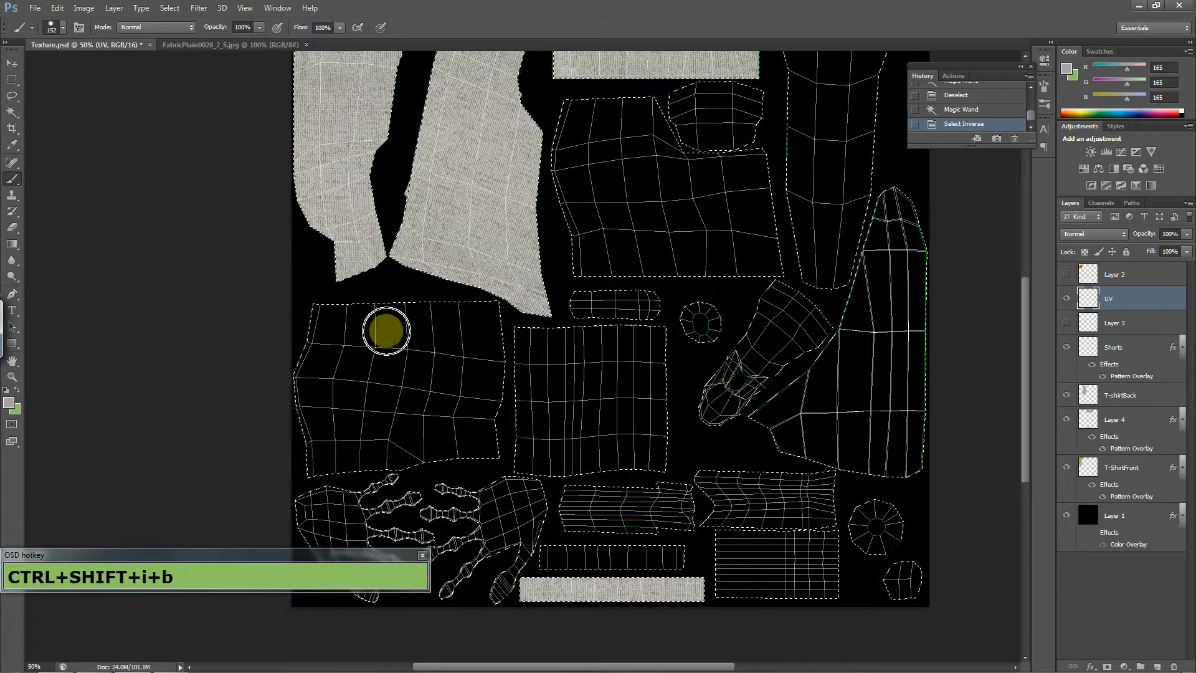
left_click(317, 315)
mouse_move(318, 314)
left_mouse_down()
mouse_move(336, 326)
mouse_move(395, 309)
mouse_move(430, 343)
mouse_move(414, 420)
left_mouse_up()
key("ctrl+z")
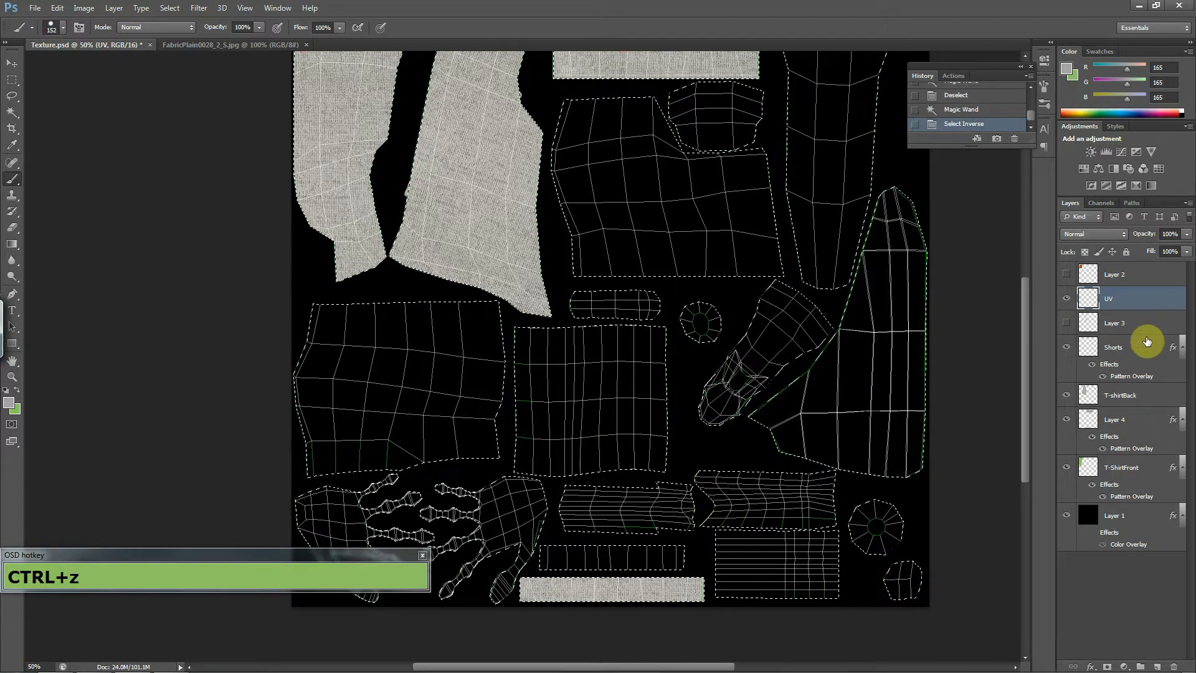
On the Shorts layer, brush denim over the upper and left areas of the large shorts piece below the T-shirt pieces.
left_click(1134, 360)
mouse_move(373, 345)
left_mouse_down()
mouse_move(309, 357)
mouse_move(329, 309)
left_mouse_up()
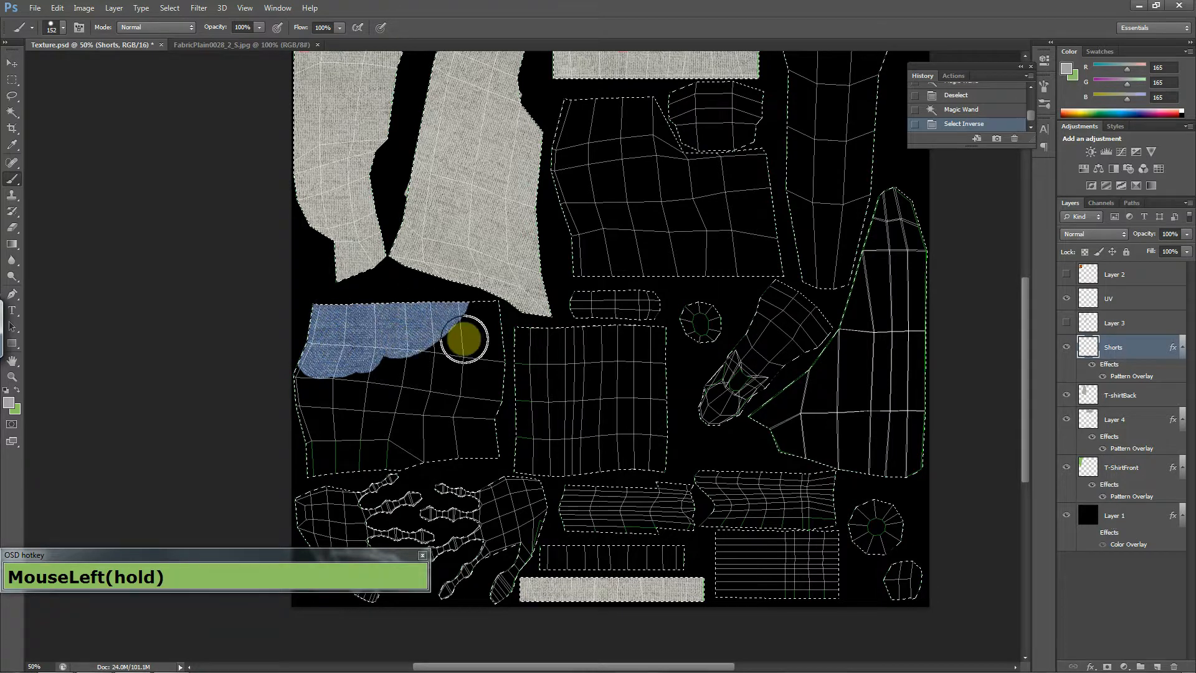
left_click_drag(464, 335, 461, 380)
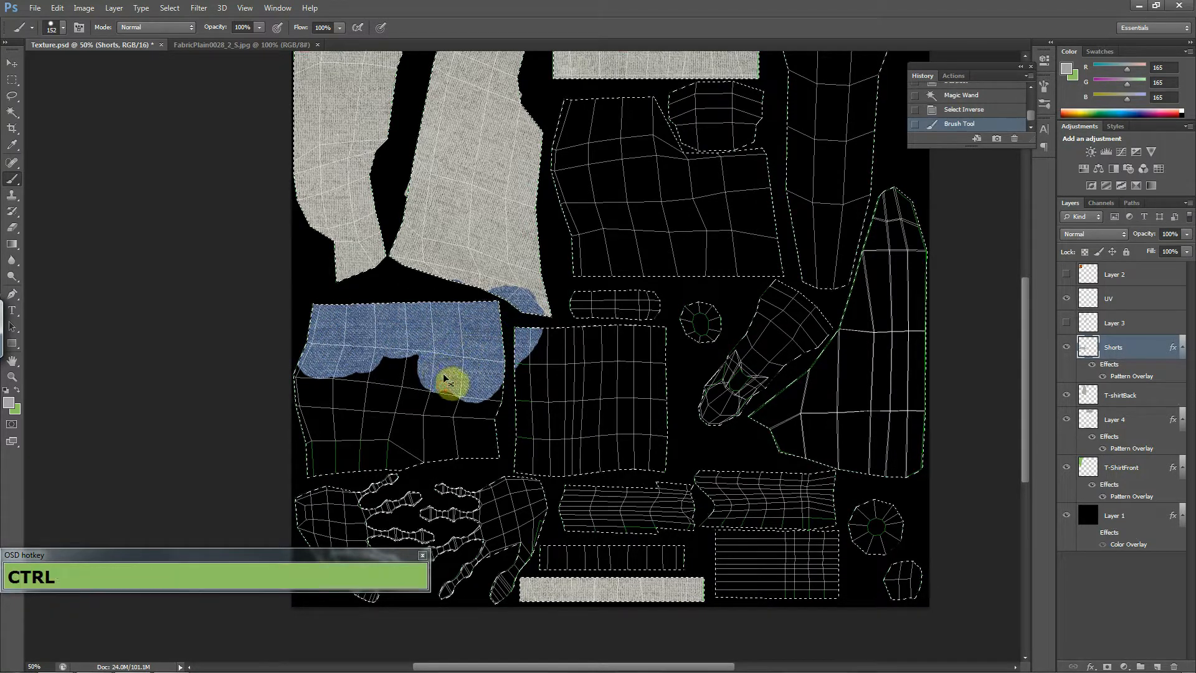
key("ctrl+z")
left_click(448, 343)
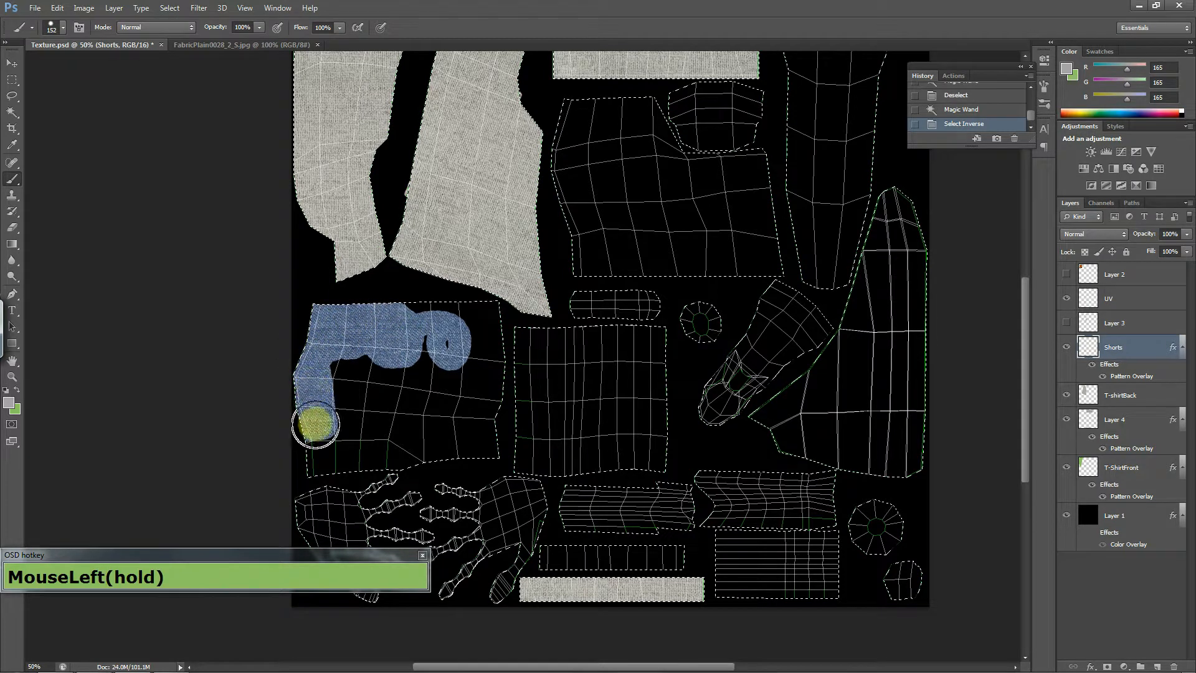
mouse_move(315, 457)
left_mouse_down()
mouse_move(357, 433)
mouse_move(337, 407)
left_mouse_up()
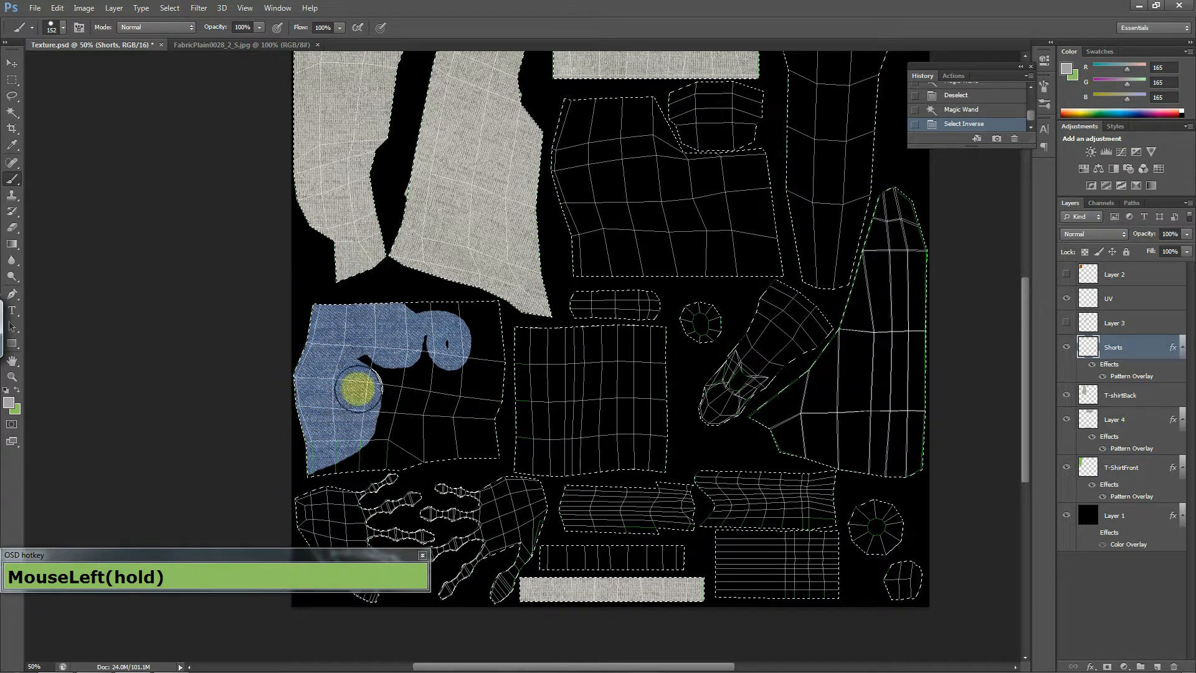
left_click_drag(421, 347, 427, 378)
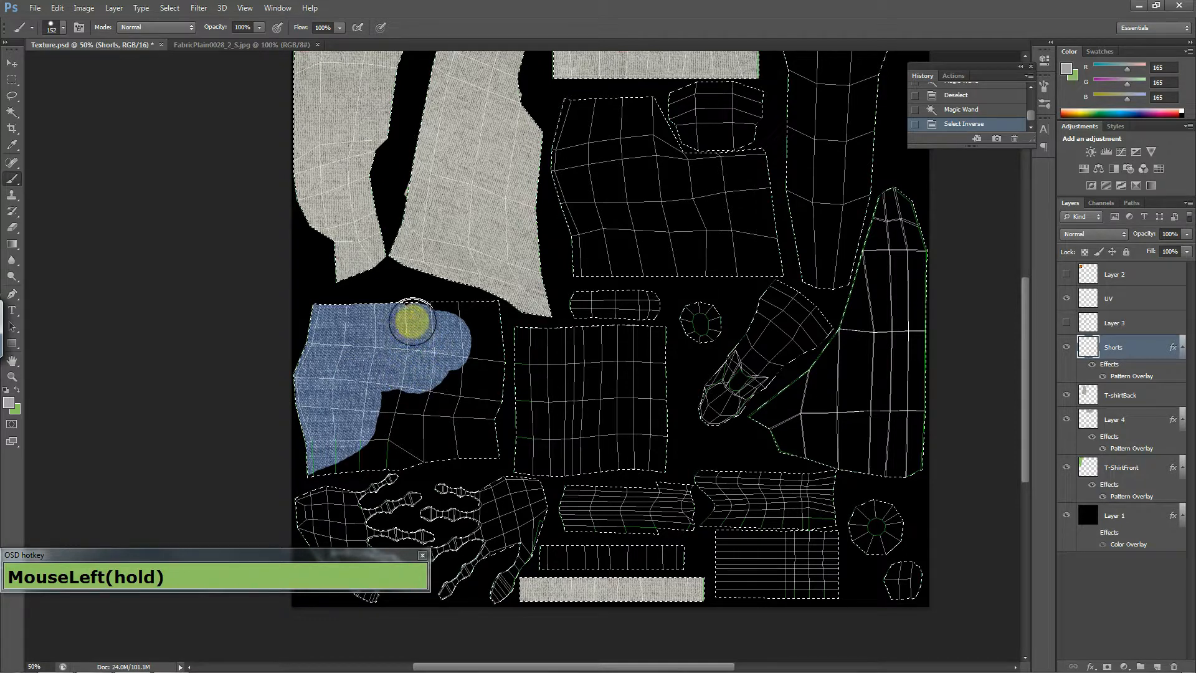
left_click_drag(439, 321, 439, 321)
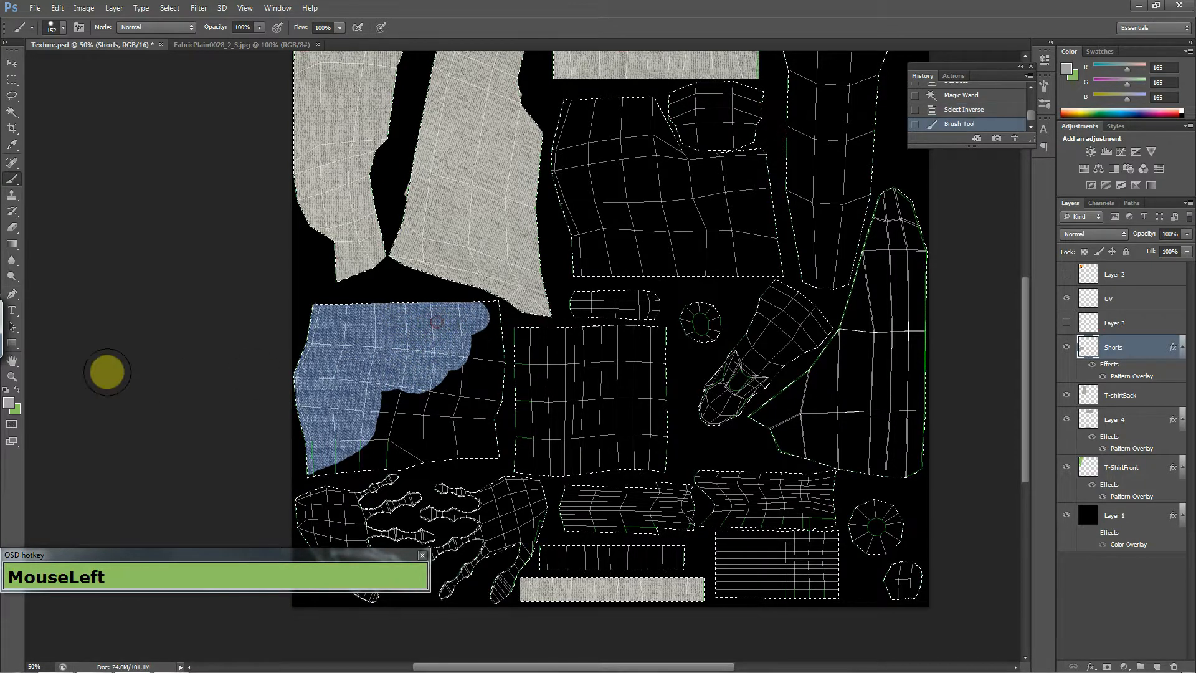
Try to lighten a spot of the painted denim with the Dodge tool.
left_click(12, 276)
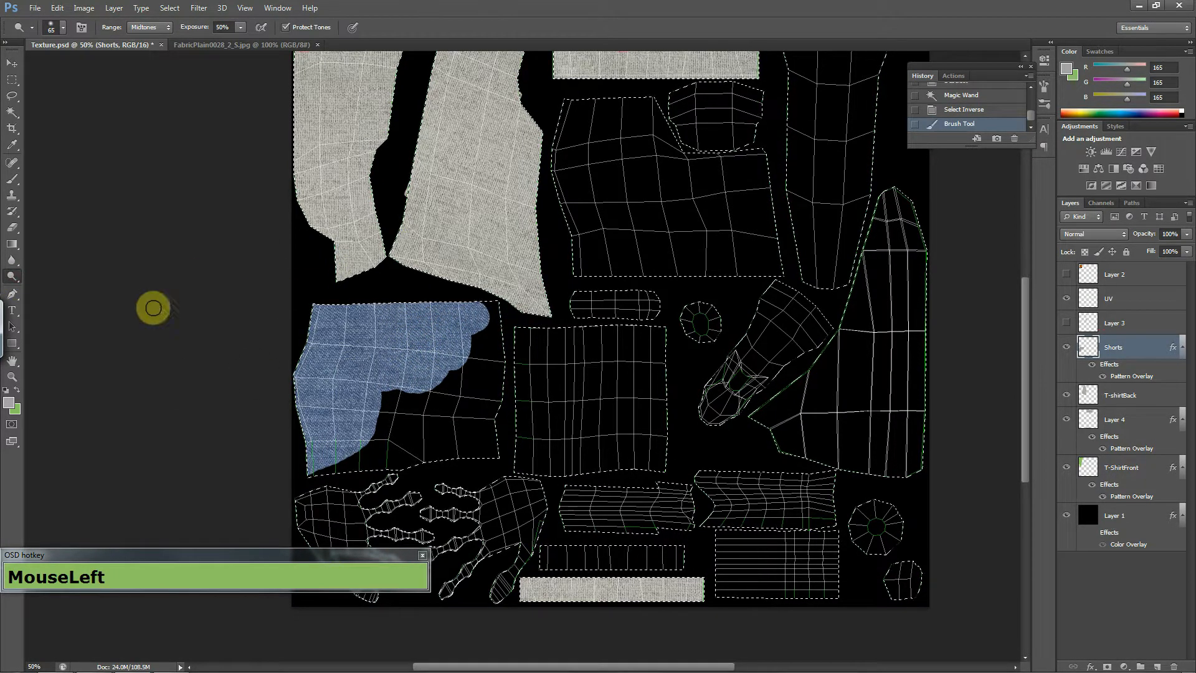
left_click(259, 286)
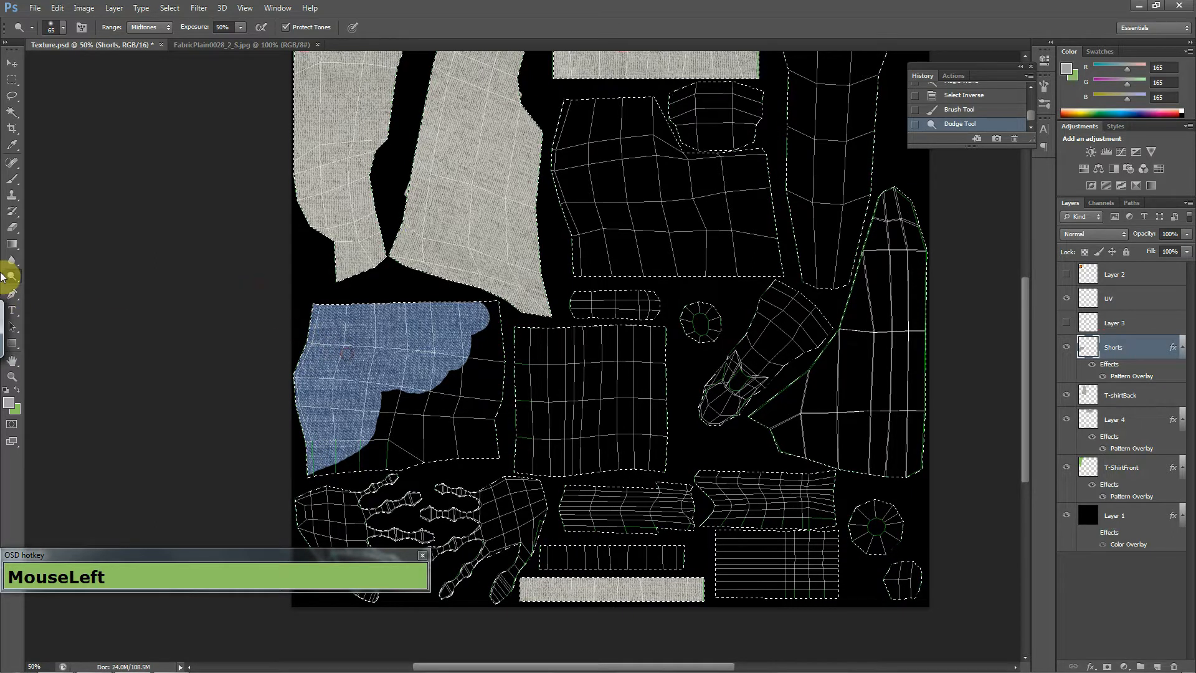
left_click_drag(14, 278, 84, 309)
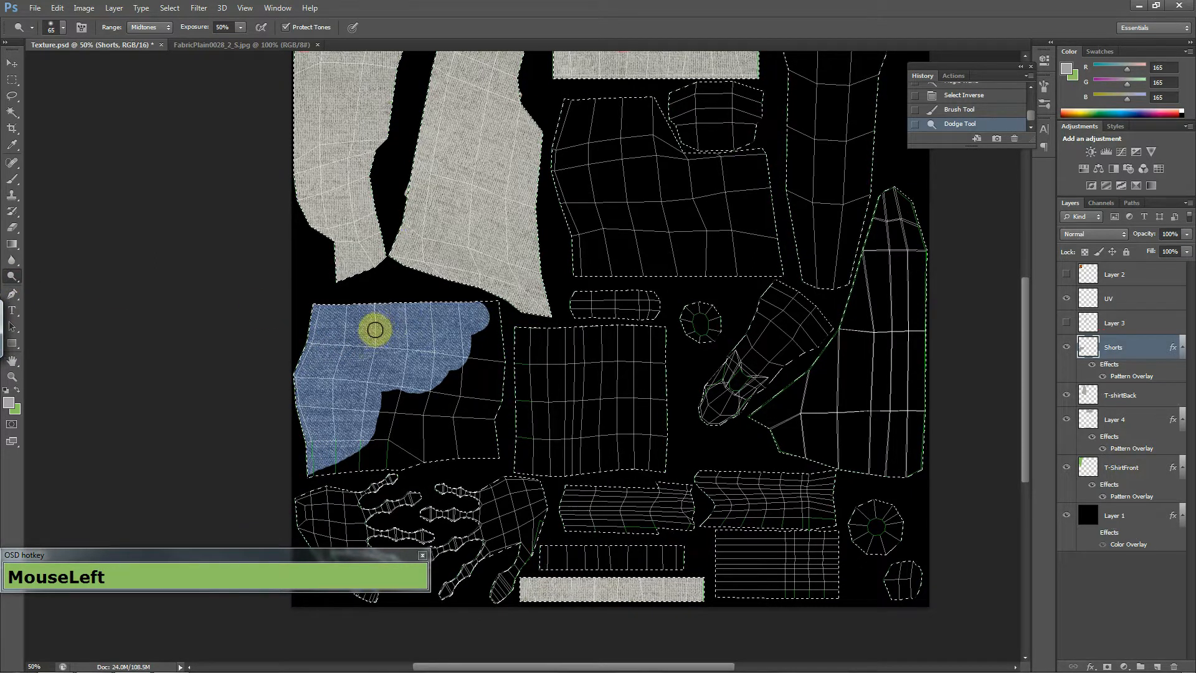
Paint the rest of the first shorts piece up to its edges with a 55 px brush.
key("z")
left_click_drag(272, 288, 332, 380)
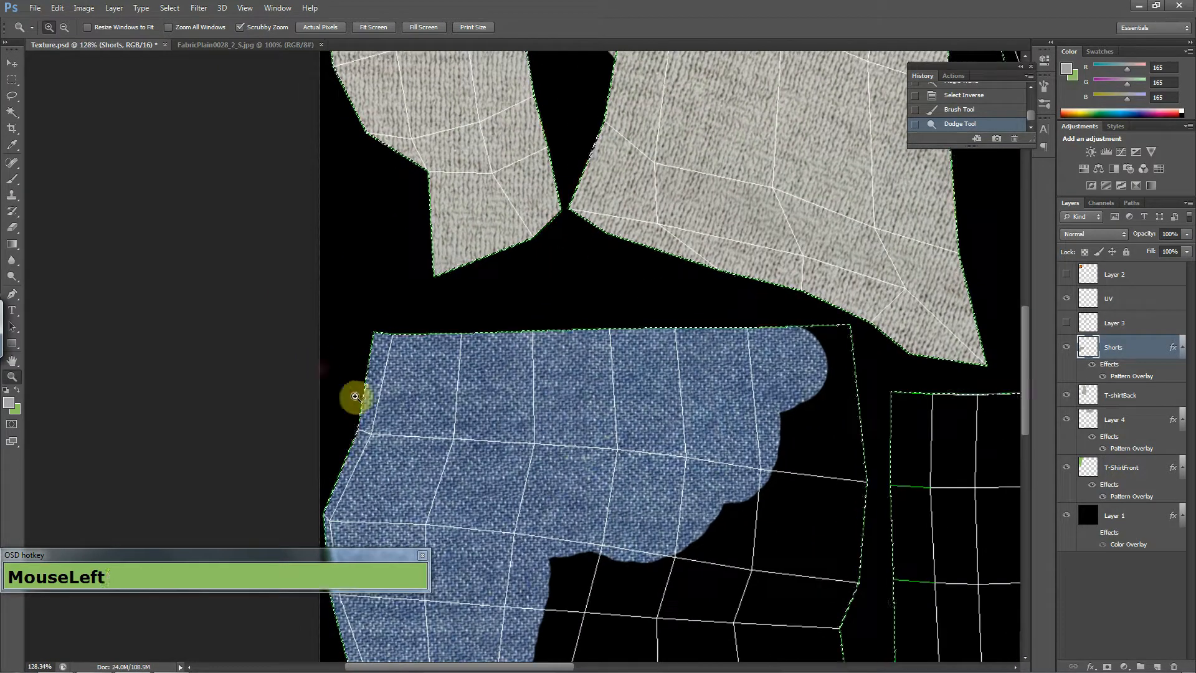
left_click_drag(579, 473, 459, 227)
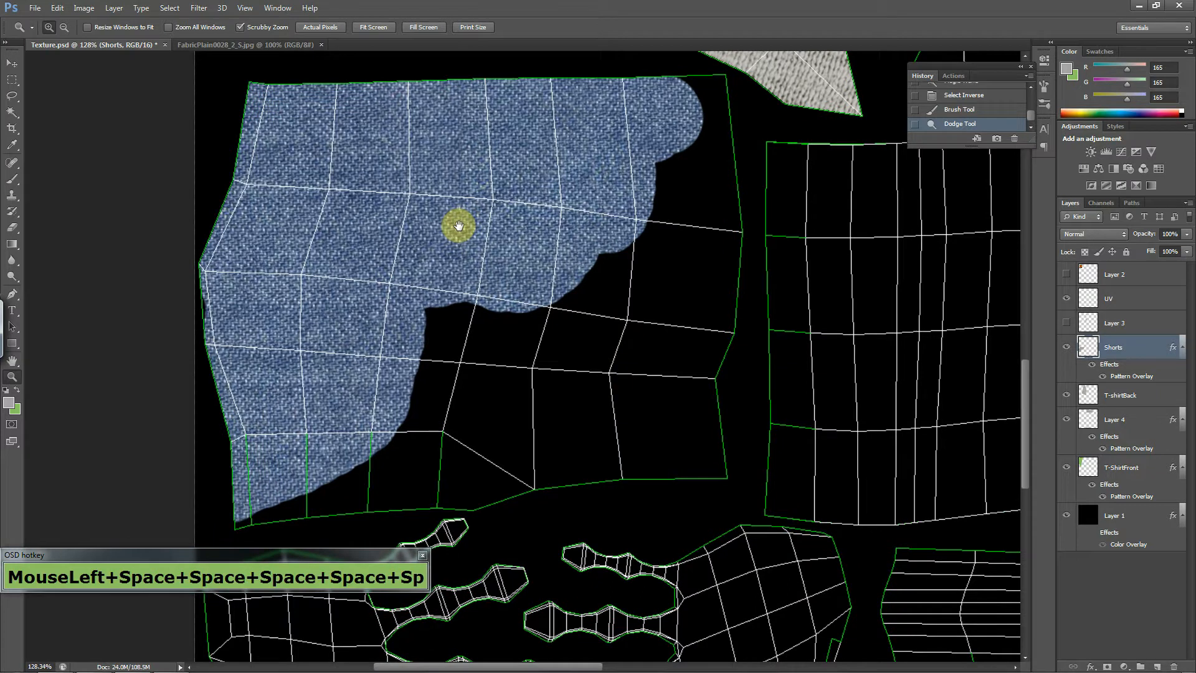
left_click(13, 179)
mouse_move(320, 246)
left_mouse_down()
mouse_move(481, 278)
mouse_move(499, 341)
mouse_move(457, 363)
mouse_move(441, 352)
mouse_move(430, 388)
mouse_move(564, 289)
mouse_move(621, 276)
mouse_move(622, 237)
mouse_move(663, 195)
left_mouse_up()
right_click(527, 268)
left_click_drag(583, 297, 574, 302)
mouse_move(672, 165)
left_mouse_down()
mouse_move(708, 131)
mouse_move(721, 87)
mouse_move(664, 87)
mouse_move(712, 96)
mouse_move(716, 150)
mouse_move(726, 99)
mouse_move(716, 178)
mouse_move(722, 225)
mouse_move(732, 150)
mouse_move(733, 241)
mouse_move(714, 312)
mouse_move(733, 266)
mouse_move(726, 313)
mouse_move(727, 293)
mouse_move(696, 286)
mouse_move(710, 257)
mouse_move(681, 334)
mouse_move(726, 368)
mouse_move(705, 365)
mouse_move(698, 388)
mouse_move(674, 356)
mouse_move(618, 412)
mouse_move(638, 444)
mouse_move(695, 435)
left_mouse_up()
mouse_move(698, 466)
left_mouse_down()
mouse_move(588, 468)
mouse_move(570, 479)
mouse_move(609, 448)
mouse_move(608, 427)
mouse_move(567, 428)
mouse_move(485, 468)
mouse_move(512, 430)
mouse_move(491, 443)
mouse_move(600, 386)
mouse_move(463, 459)
mouse_move(496, 411)
mouse_move(380, 445)
mouse_move(243, 413)
mouse_move(191, 297)
mouse_move(302, 471)
mouse_move(245, 522)
mouse_move(399, 461)
mouse_move(269, 489)
mouse_move(516, 440)
mouse_move(542, 458)
mouse_move(509, 489)
mouse_move(388, 505)
mouse_move(517, 463)
mouse_move(283, 523)
mouse_move(434, 471)
mouse_move(277, 516)
mouse_move(508, 418)
mouse_move(566, 240)
mouse_move(422, 203)
mouse_move(429, 281)
mouse_move(551, 177)
mouse_move(520, 234)
left_mouse_up()
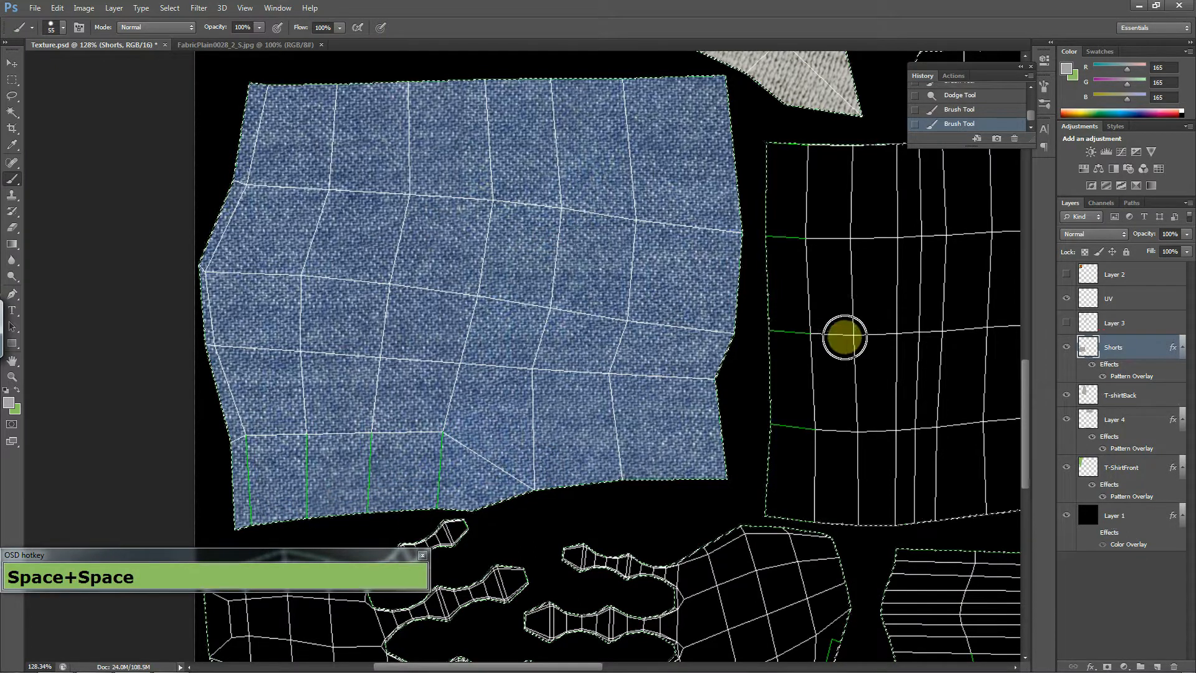
Try to fill the second shorts piece, beside the T-shirt back, with the Paint Bucket tool.
mouse_move(862, 251)
left_mouse_down()
mouse_move(683, 356)
mouse_move(558, 459)
mouse_move(543, 487)
left_mouse_up()
mouse_move(791, 248)
left_mouse_down()
mouse_move(636, 382)
mouse_move(544, 483)
left_mouse_up()
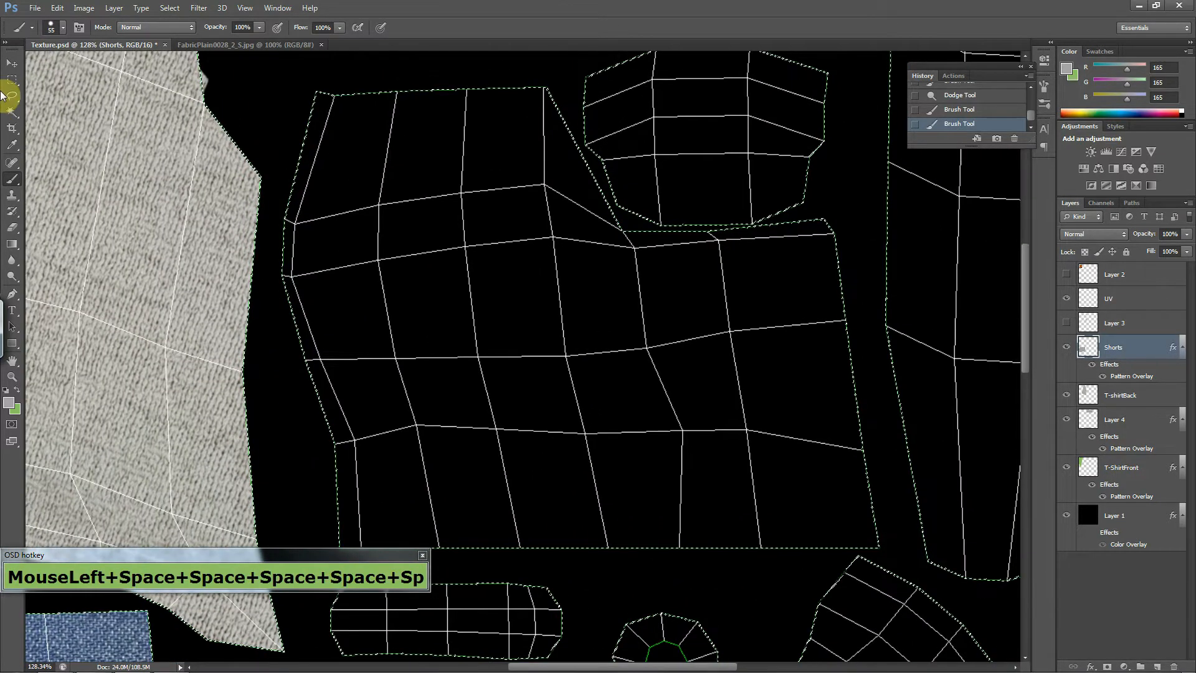
left_click(14, 246)
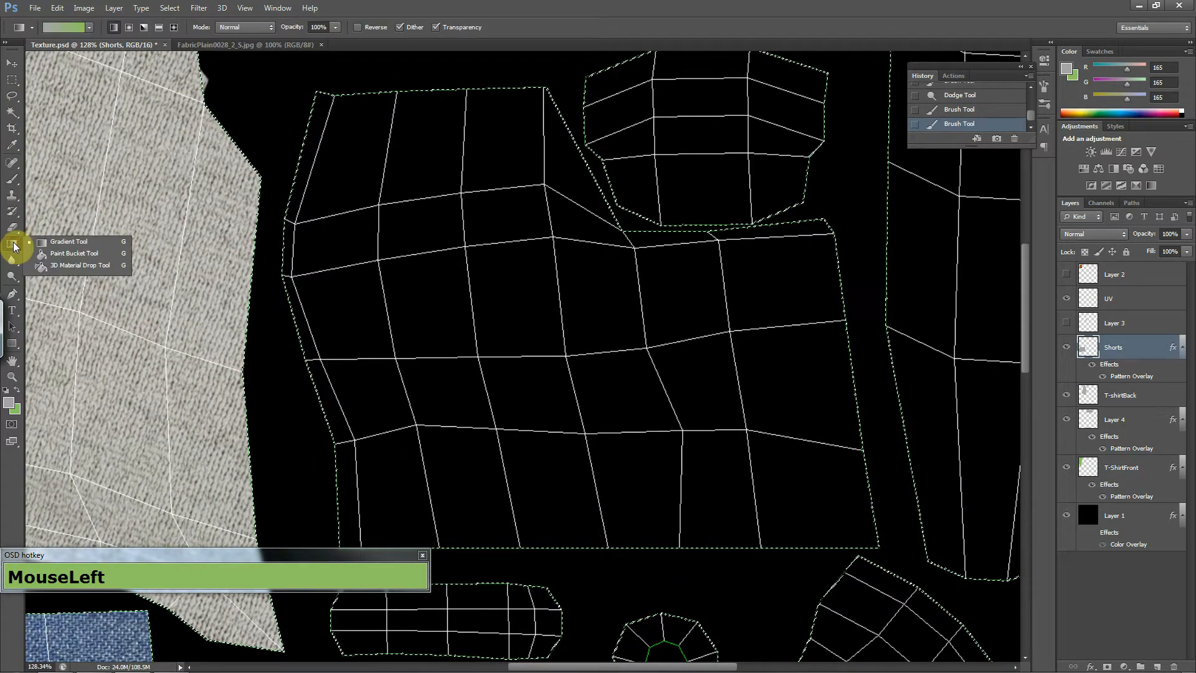
left_click(62, 254)
left_click(550, 286)
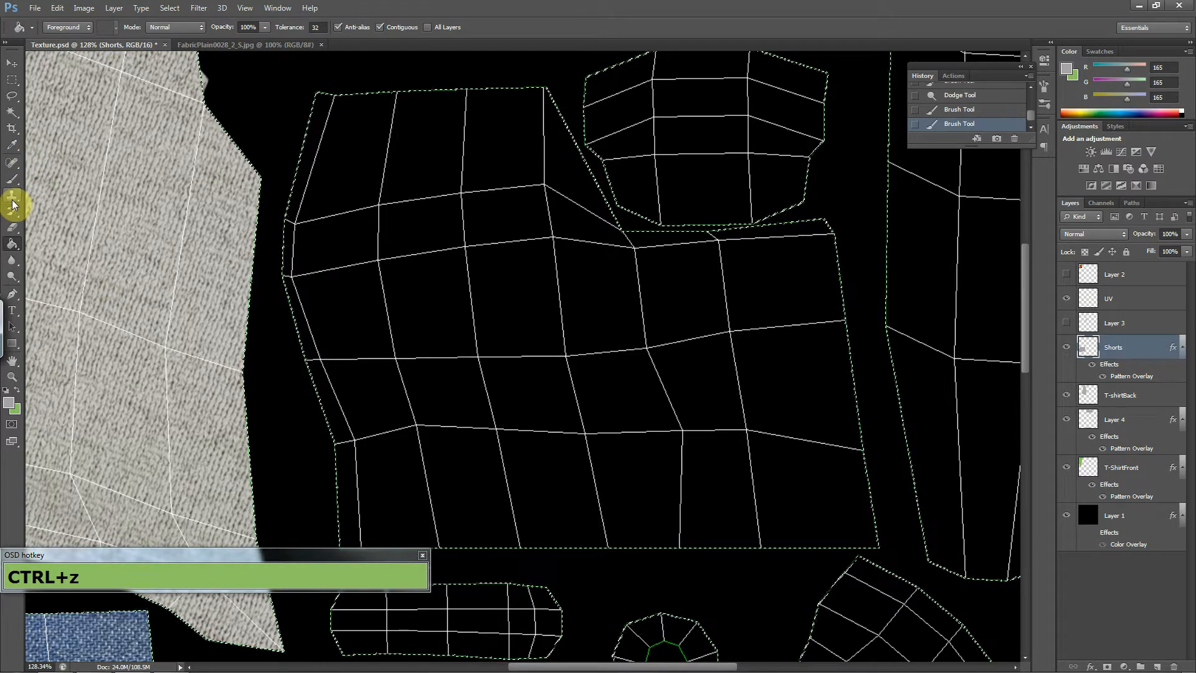
Brush denim along the left side of the second shorts piece with an 88 px brush.
left_click(16, 181)
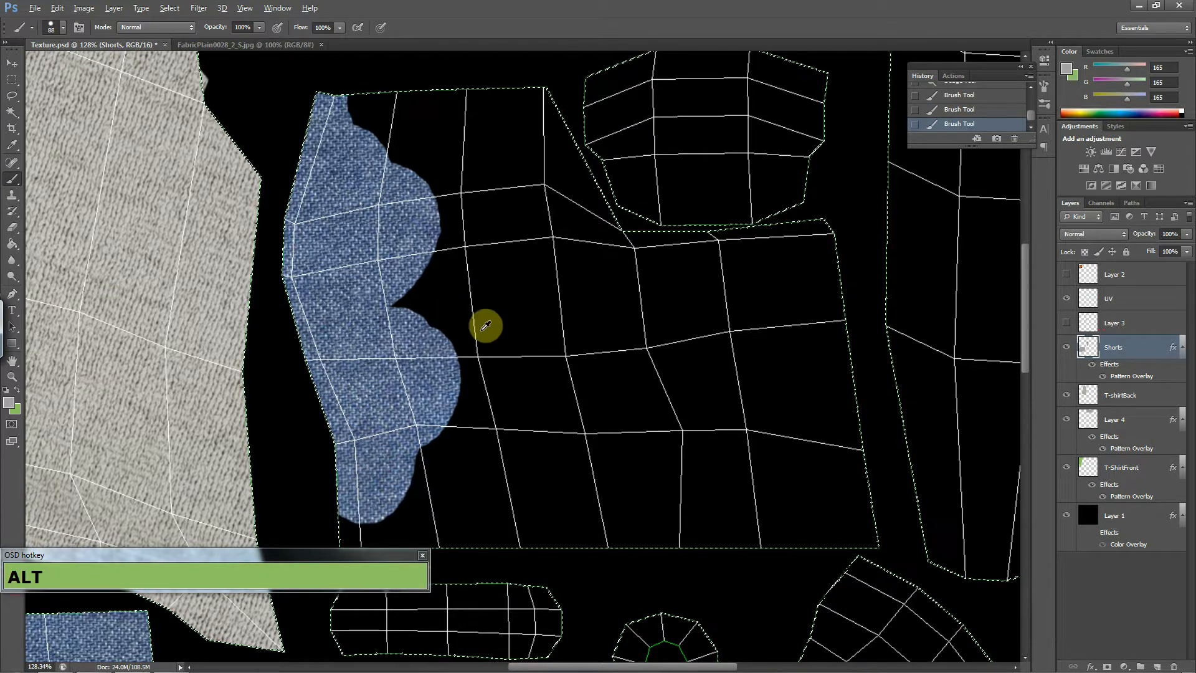
left_click(22, 277)
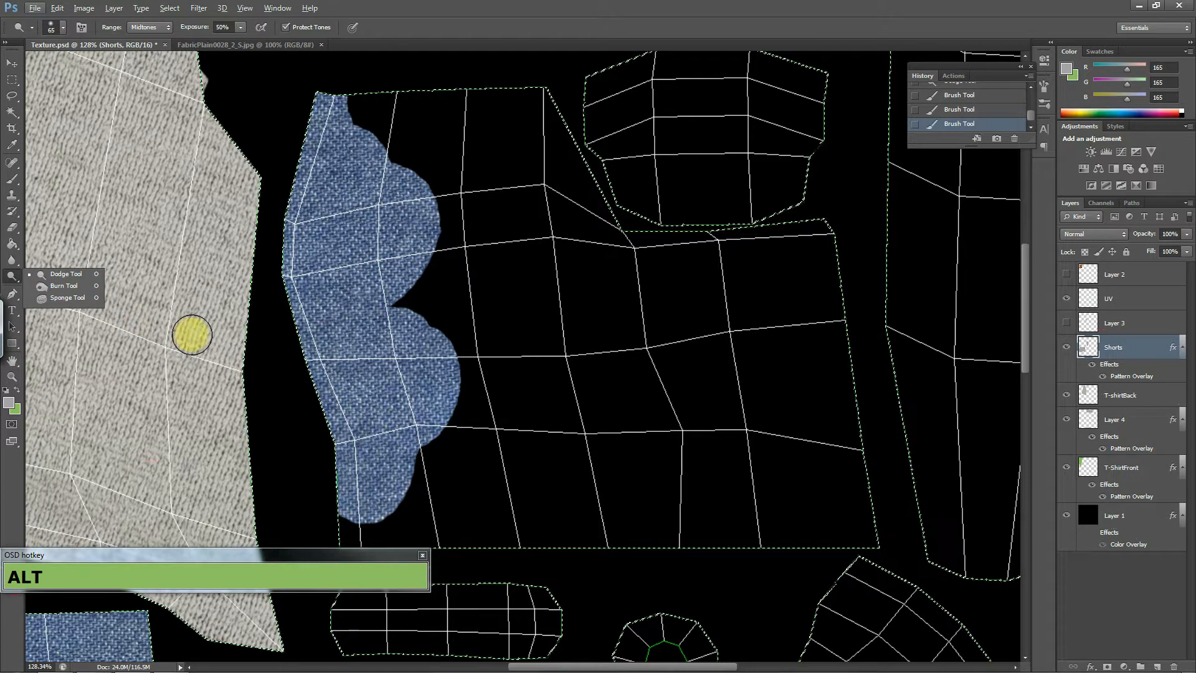
Subtract the UV pieces to the left, below and to the right of the second shorts piece from the selection with the Rectangular Marquee.
key("alt+z")
left_click_drag(550, 338, 496, 475)
key("space")
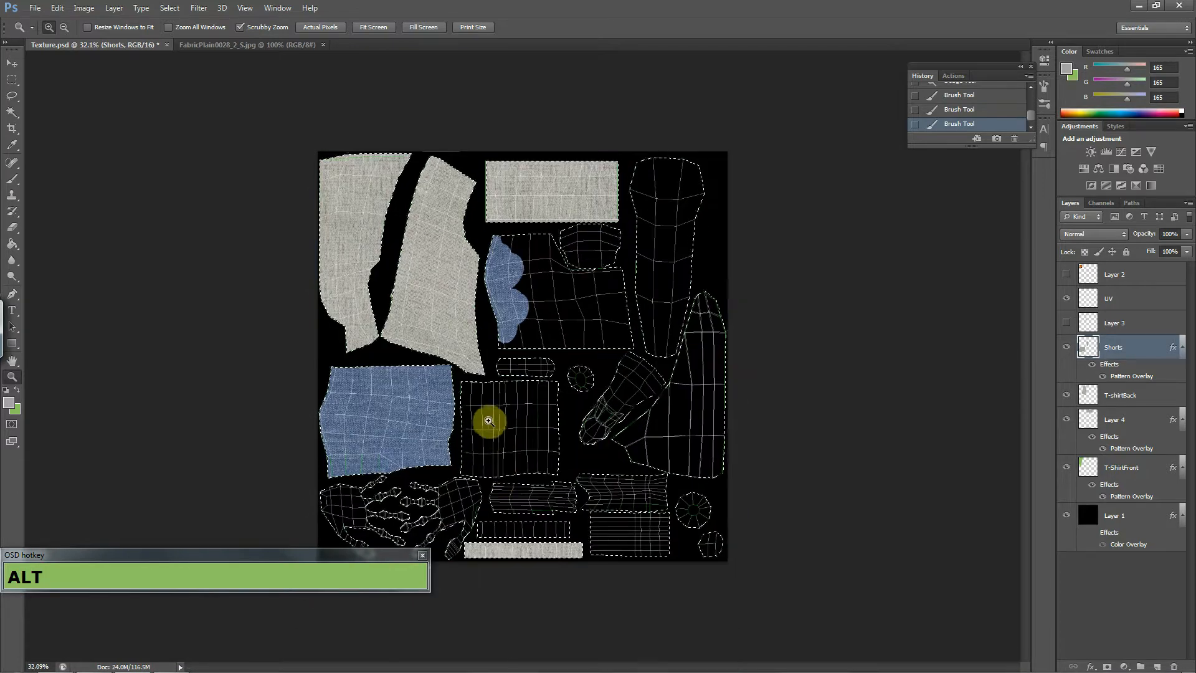
left_click(13, 79)
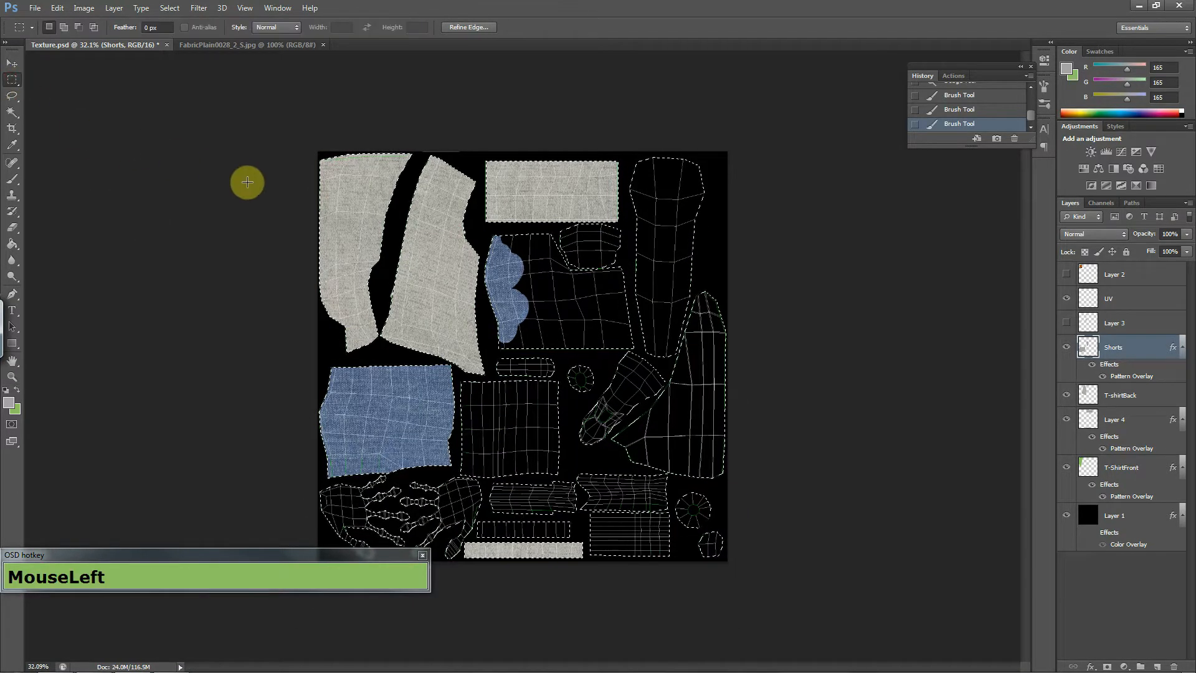
left_click_drag(318, 152, 468, 459)
left_click_drag(318, 379, 835, 611)
left_click_drag(798, 152, 645, 484)
left_click_drag(751, 93, 631, 252)
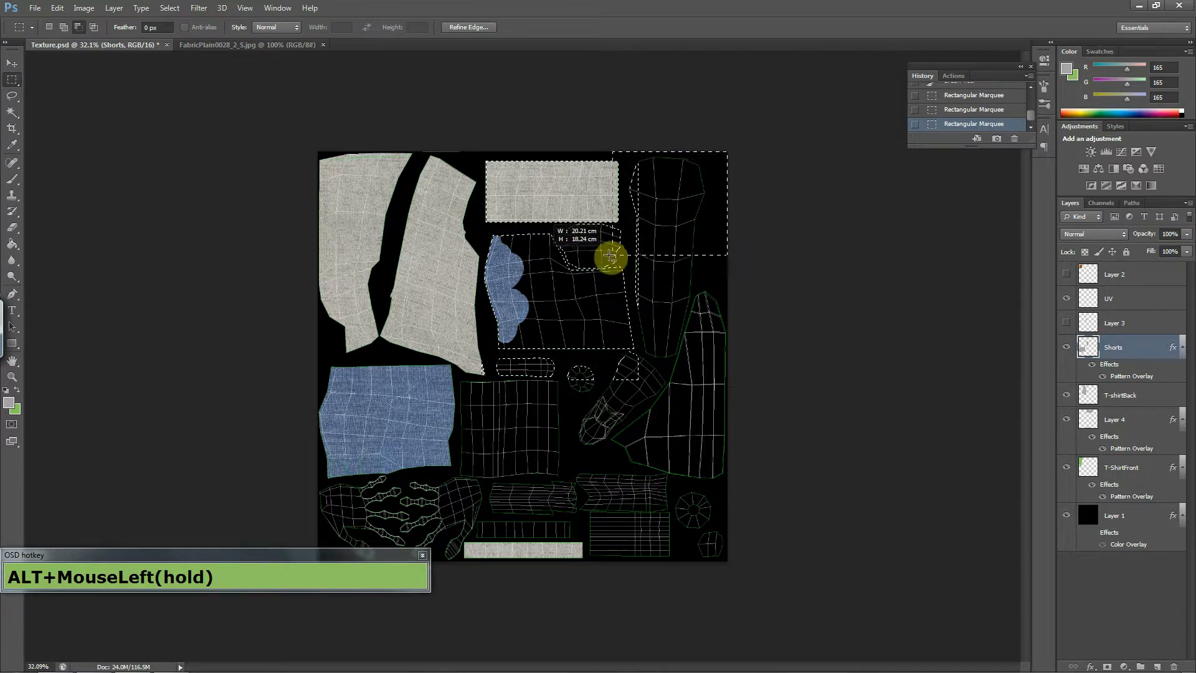
left_click_drag(690, 200, 651, 265)
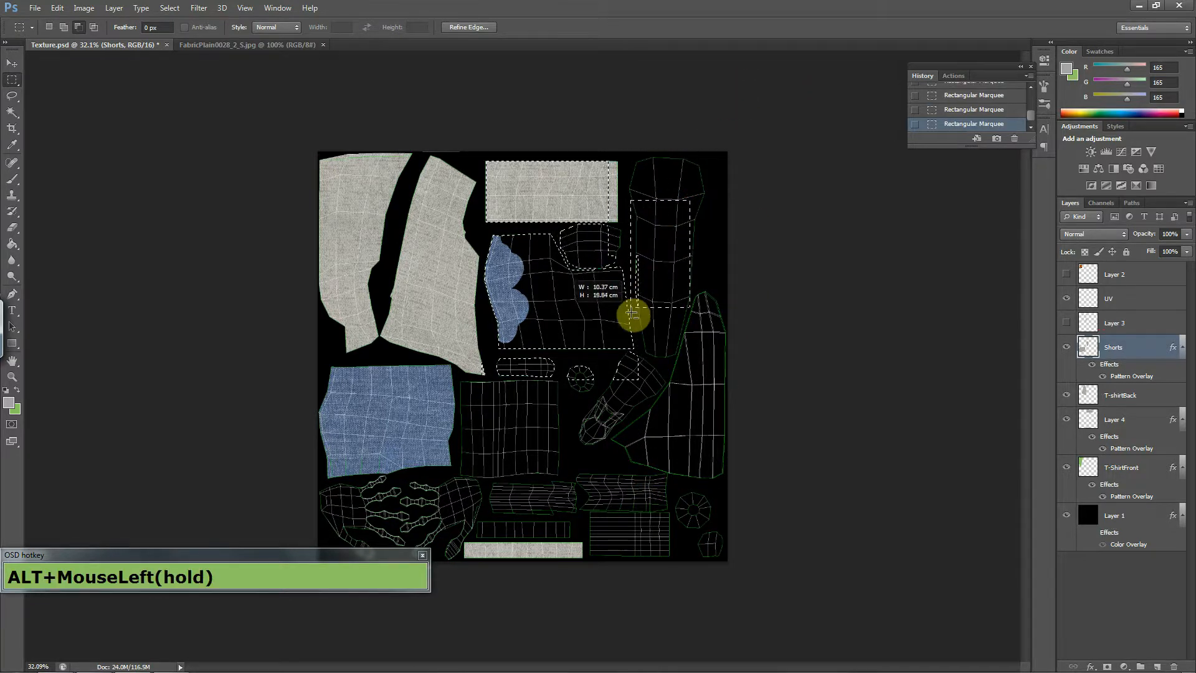
left_click_drag(685, 425, 555, 380)
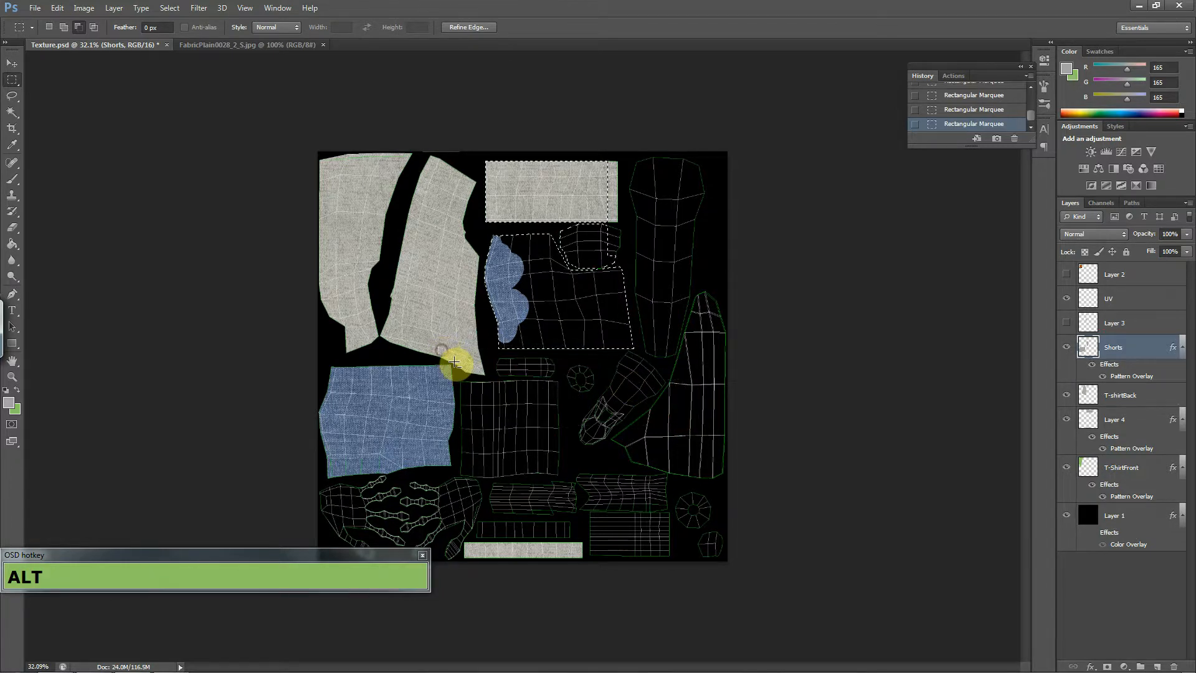
Subtract the rectangular wool-textured piece above the second shorts piece from the selection.
key("alt+z")
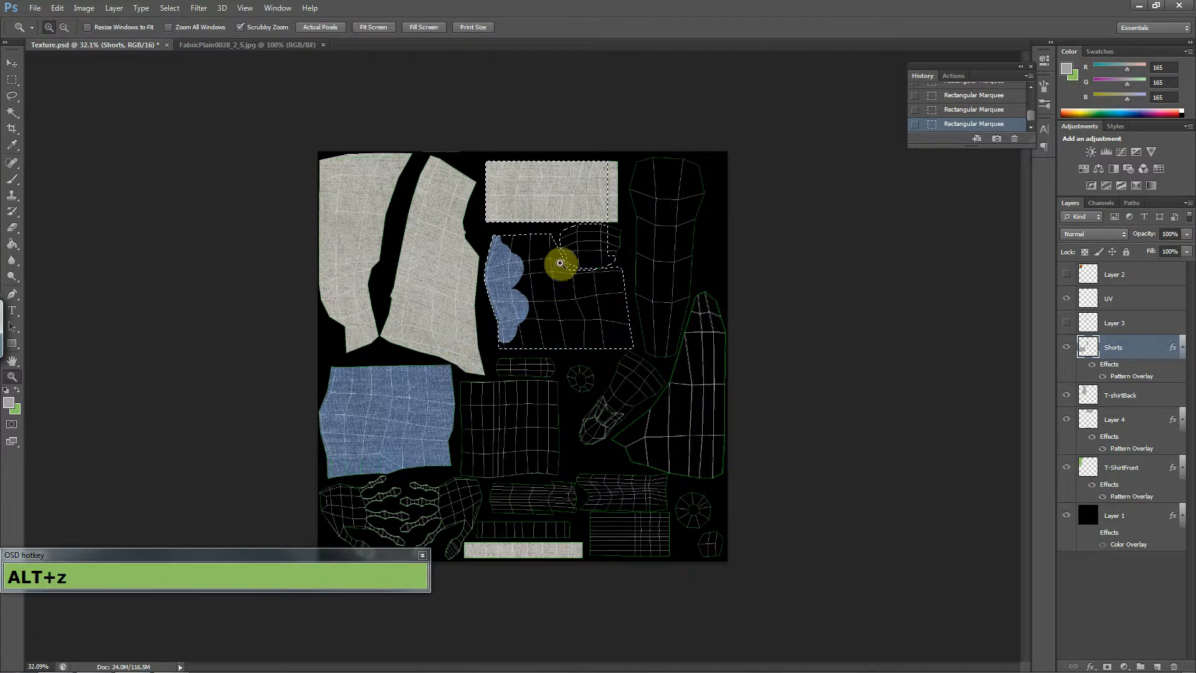
key("m")
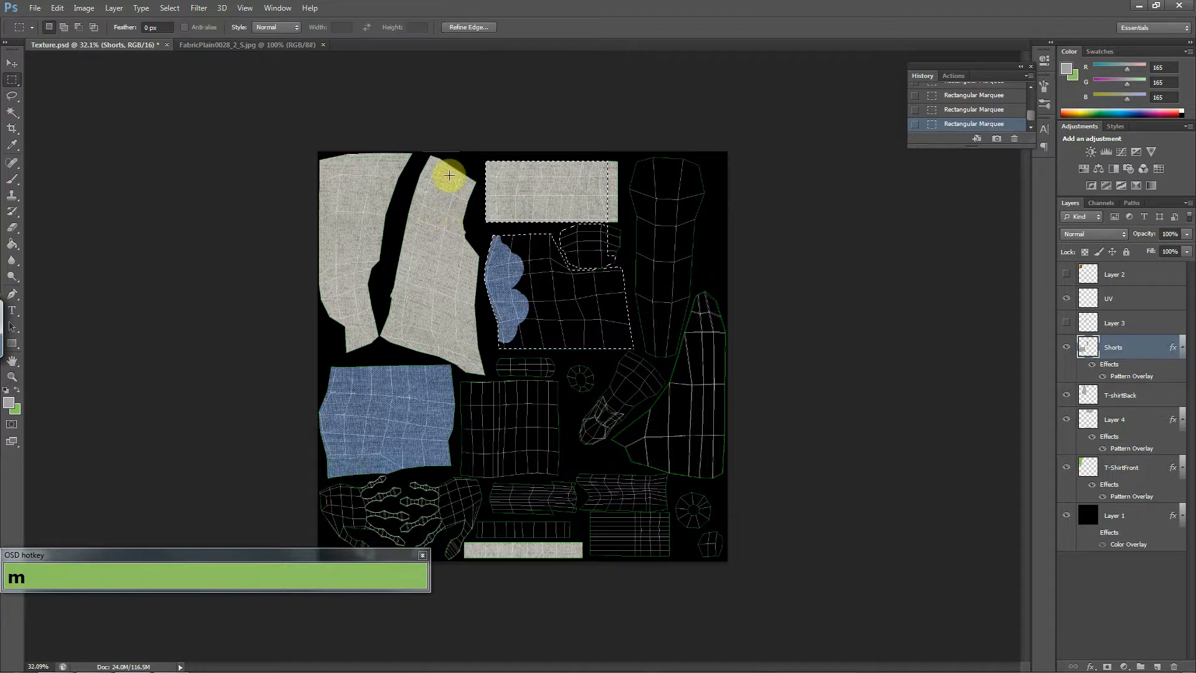
left_click_drag(455, 152, 485, 181)
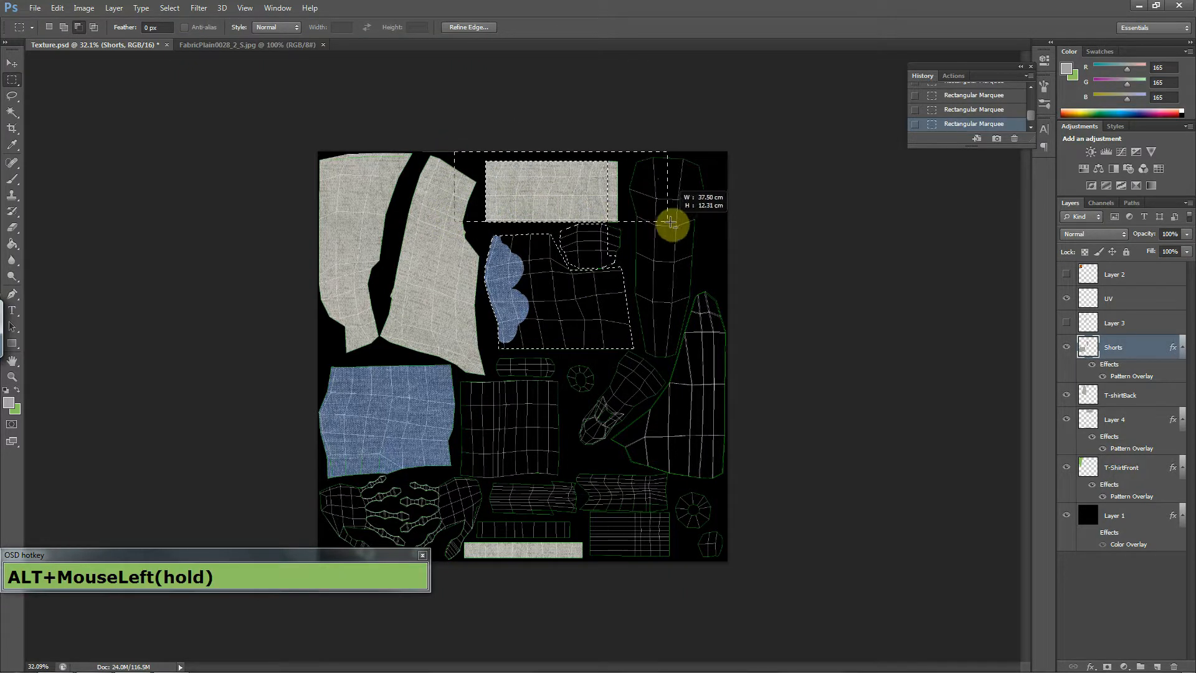
left_click_drag(677, 226, 678, 234)
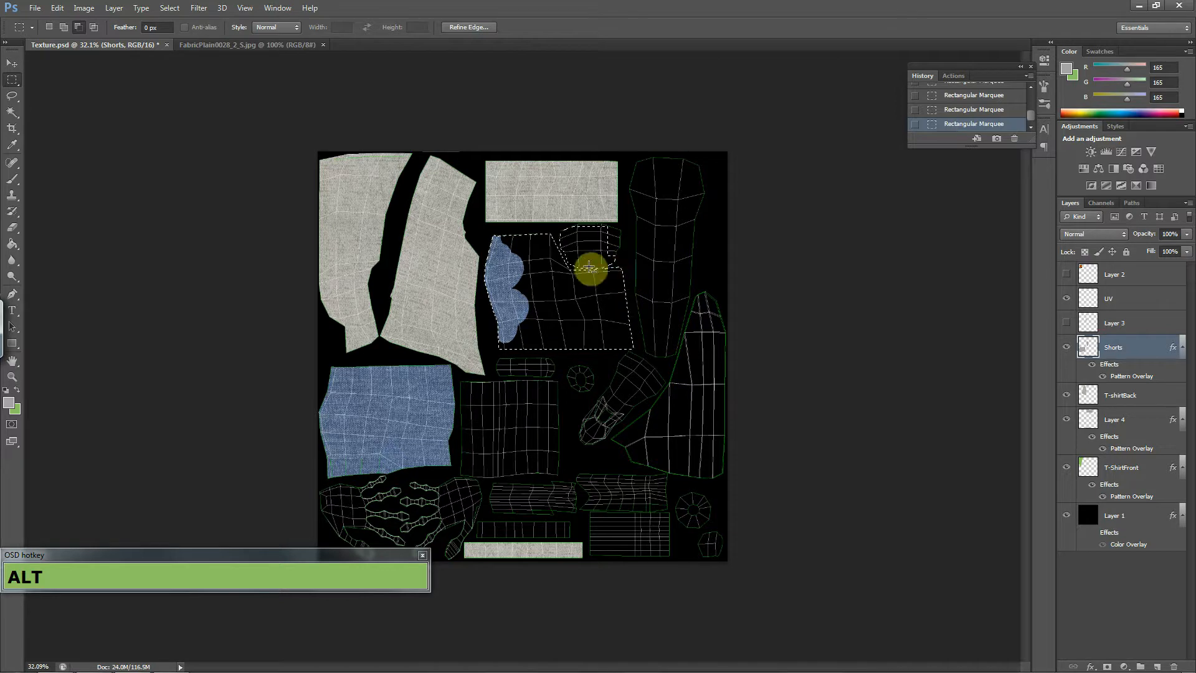
Subtract the small UV piece at the second shorts piece's notch from the selection with the Polygonal Lasso.
key("alt+z")
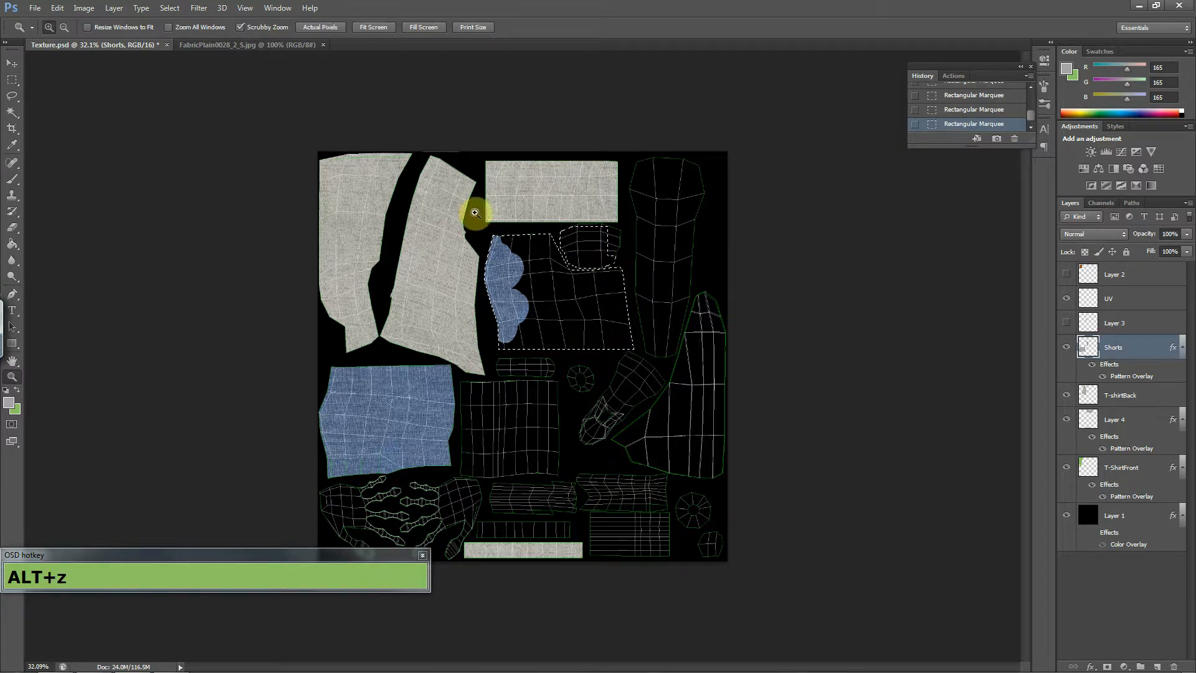
left_click_drag(550, 282, 595, 553)
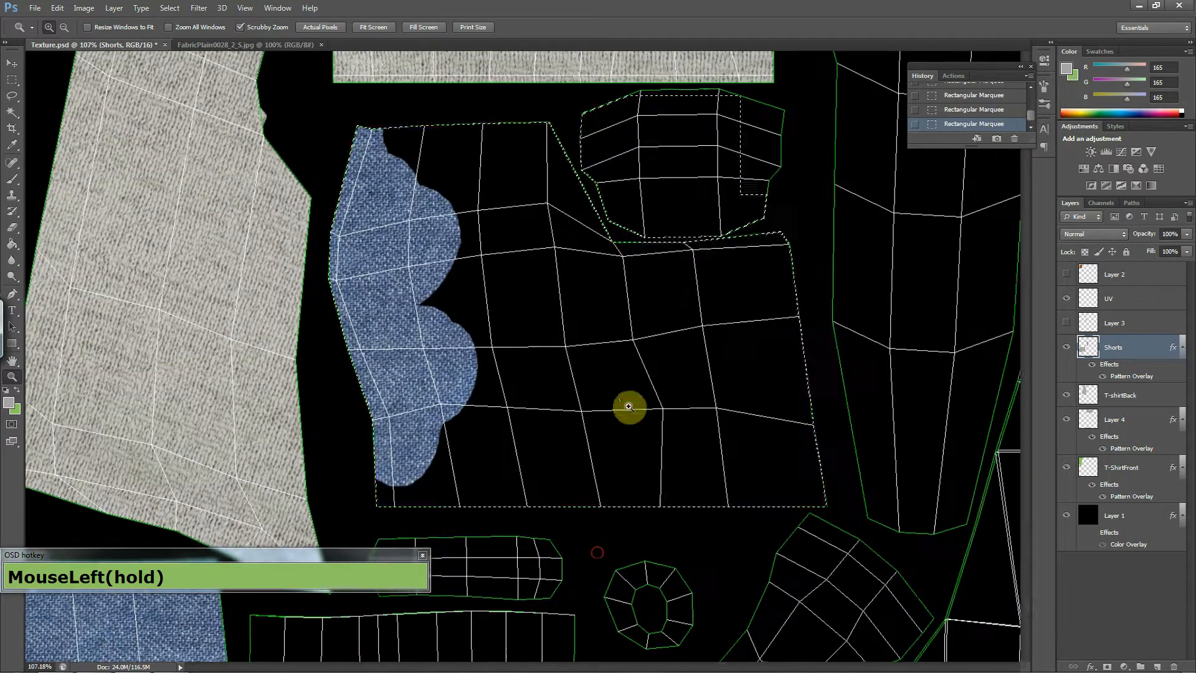
left_click_drag(679, 256, 655, 310)
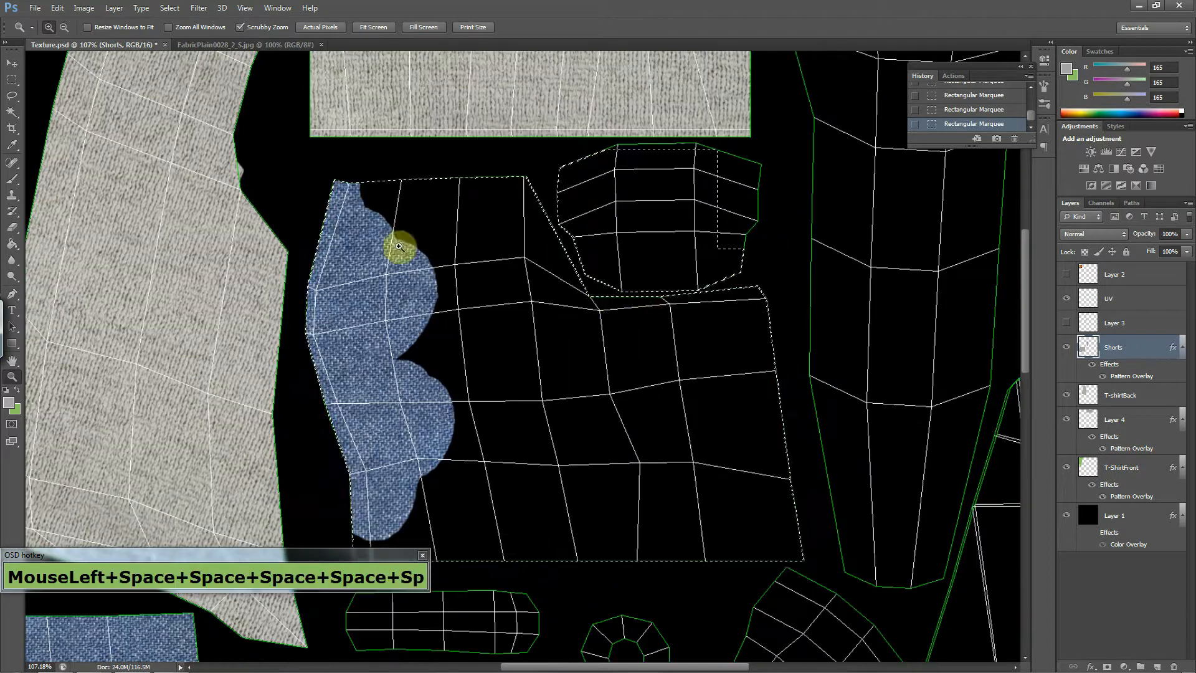
left_click(12, 84)
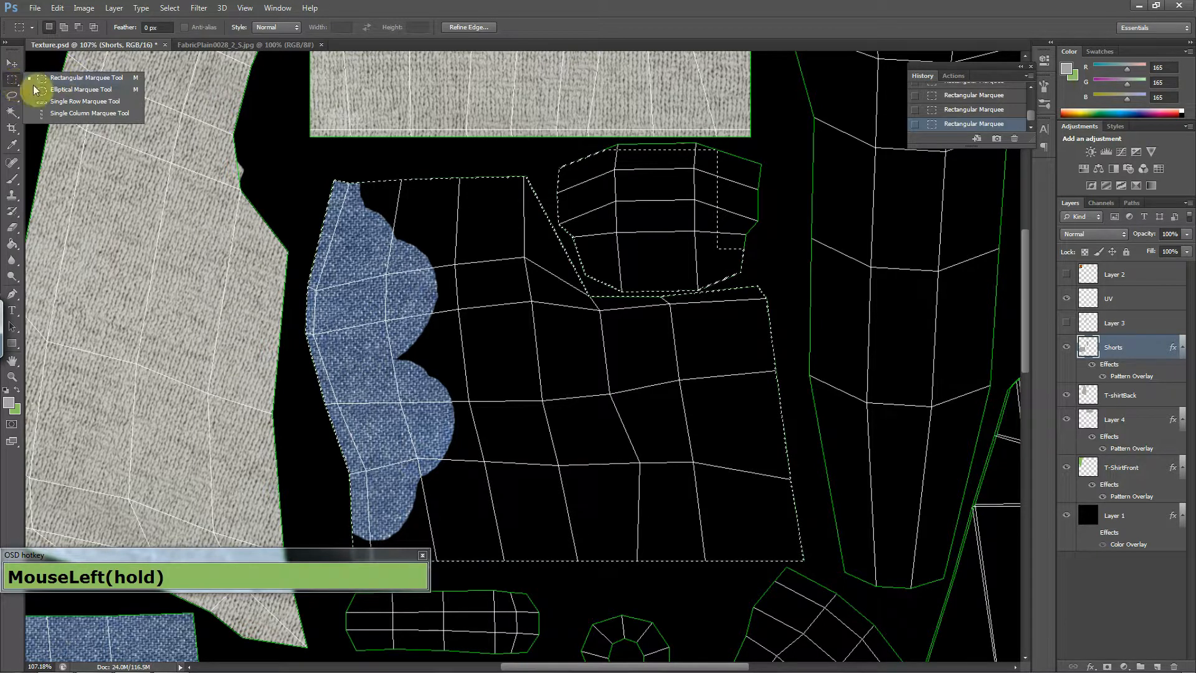
left_click(18, 100)
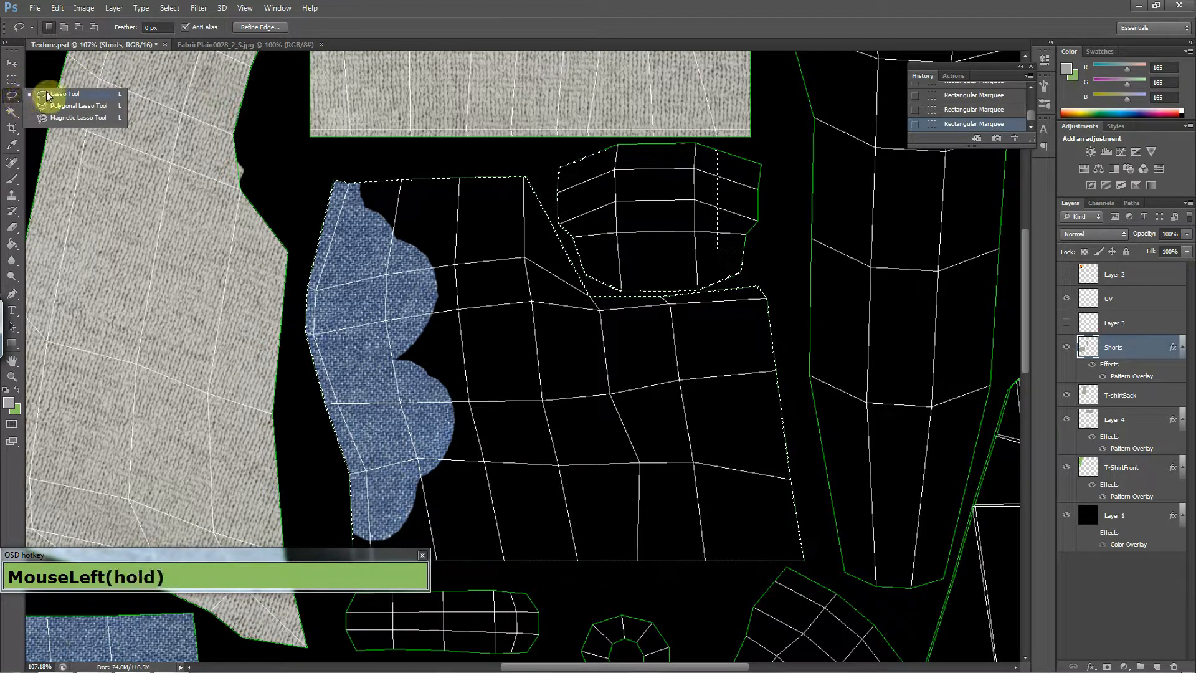
left_click(53, 110)
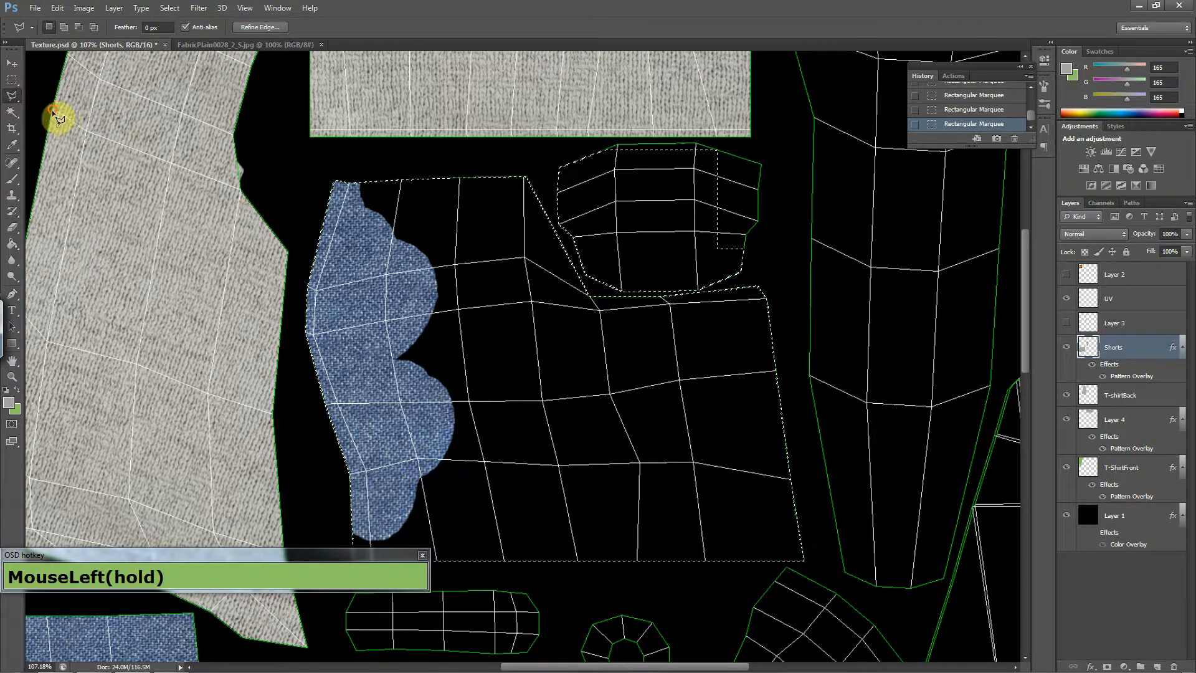
left_click(542, 166, "alt")
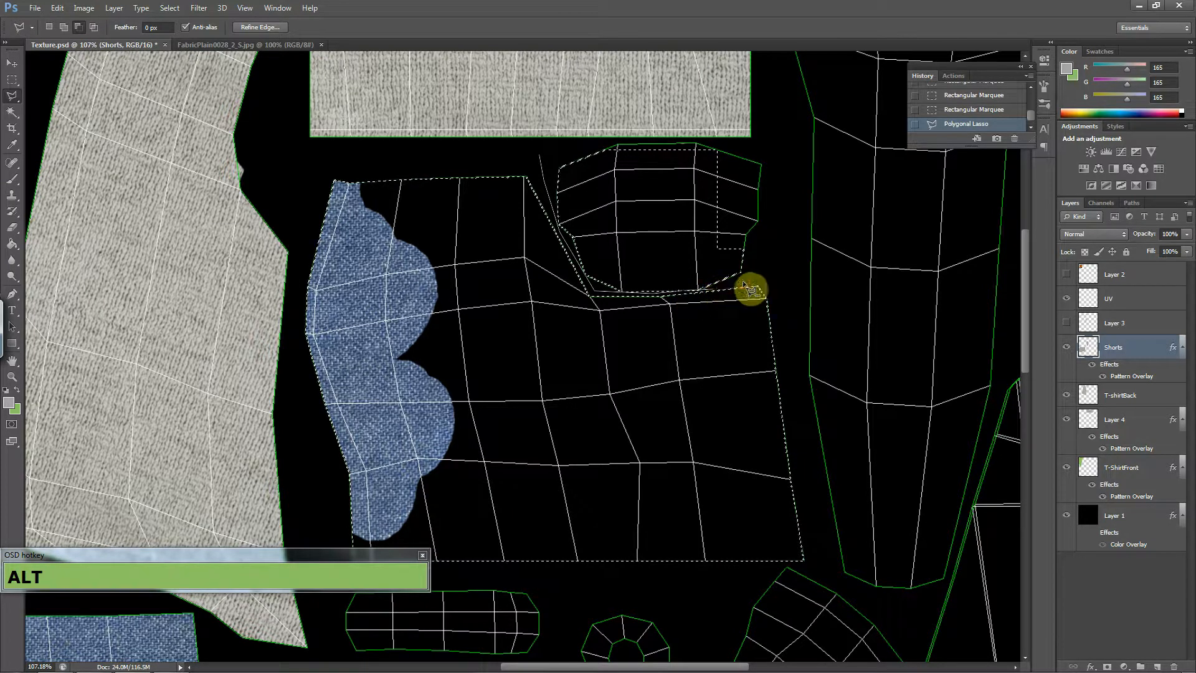
left_click(771, 213)
left_click_drag(617, 101, 563, 126)
left_click(541, 157)
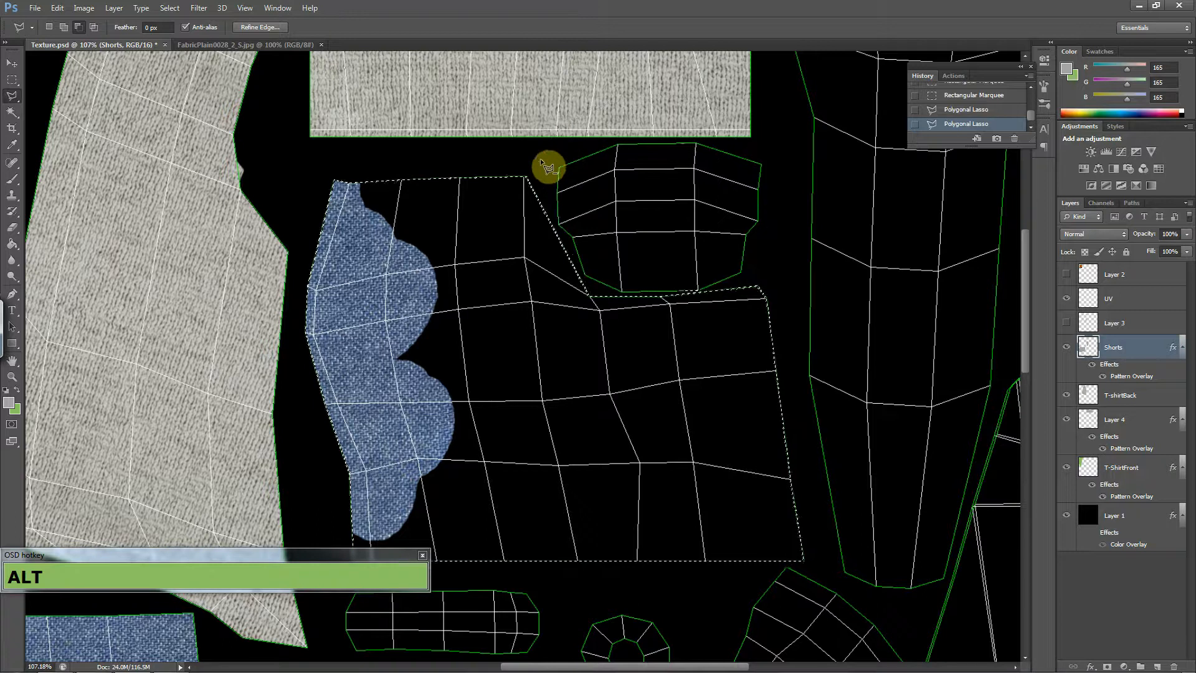
Subtract the leftover selection slivers along the lower edge of the small UV piece with the Rectangular Marquee.
key("alt+z")
mouse_move(707, 304)
left_mouse_down()
mouse_move(719, 462)
mouse_move(729, 363)
mouse_move(716, 339)
mouse_move(746, 436)
left_mouse_up()
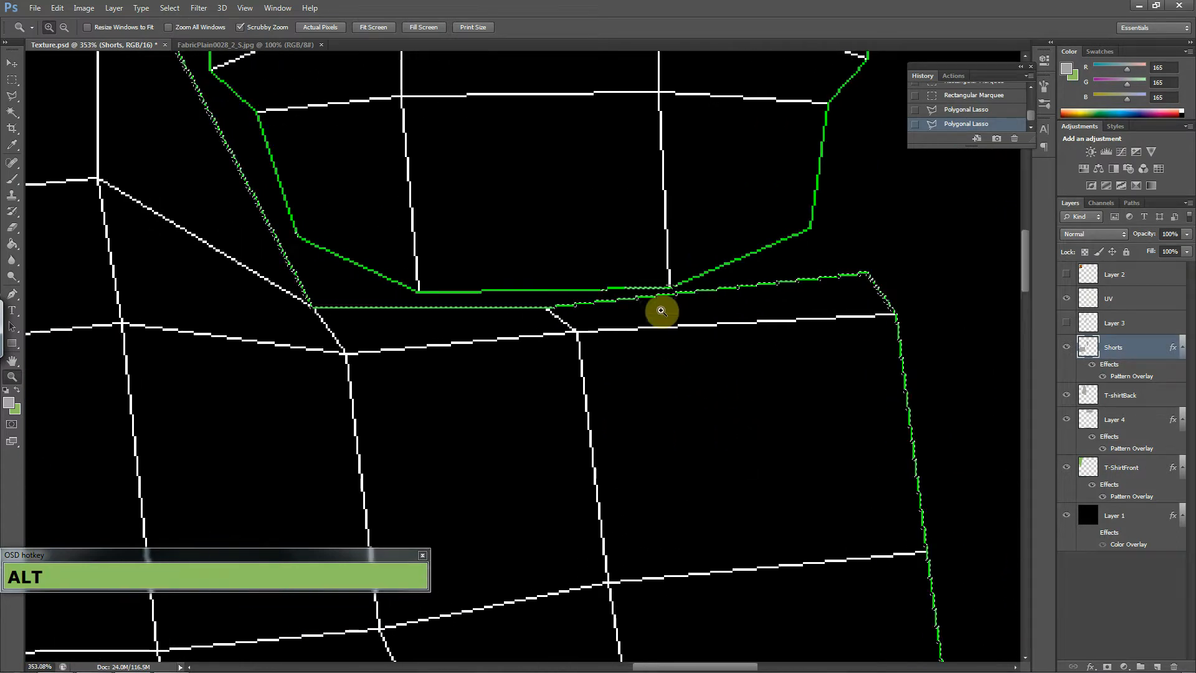
left_click(12, 80)
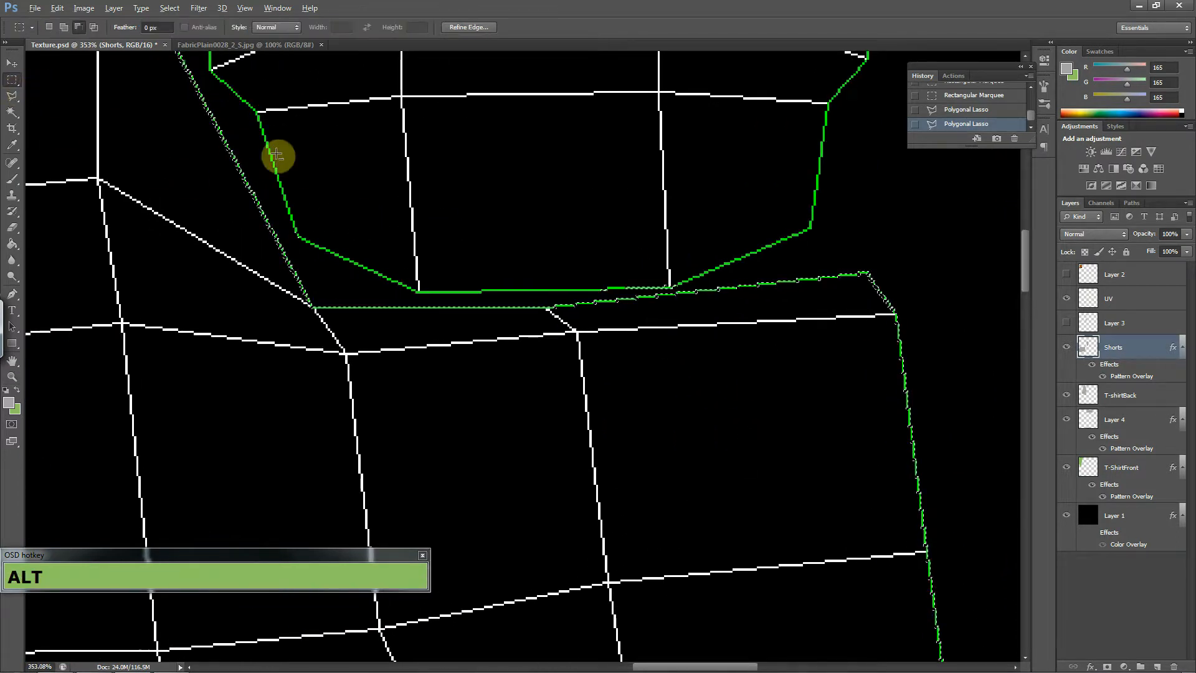
left_click_drag(652, 279, 617, 281)
left_click_drag(595, 281, 598, 283)
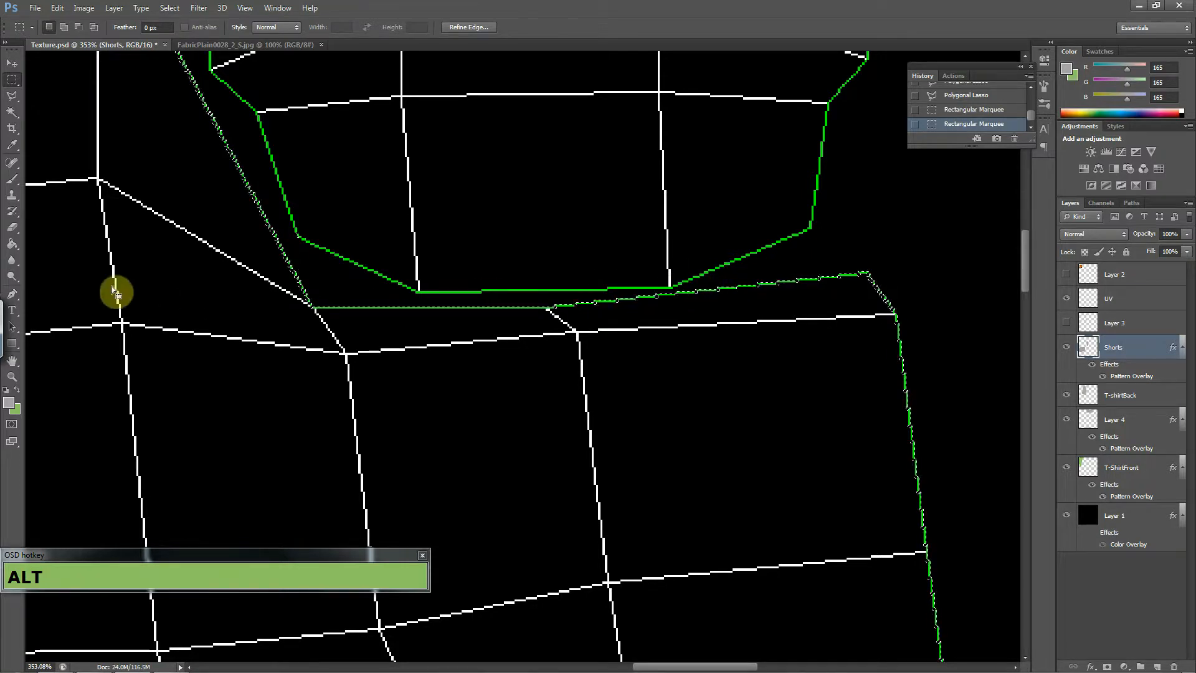
Fill the selected second shorts piece on the Shorts layer with the Paint Bucket and deselect it.
key("z")
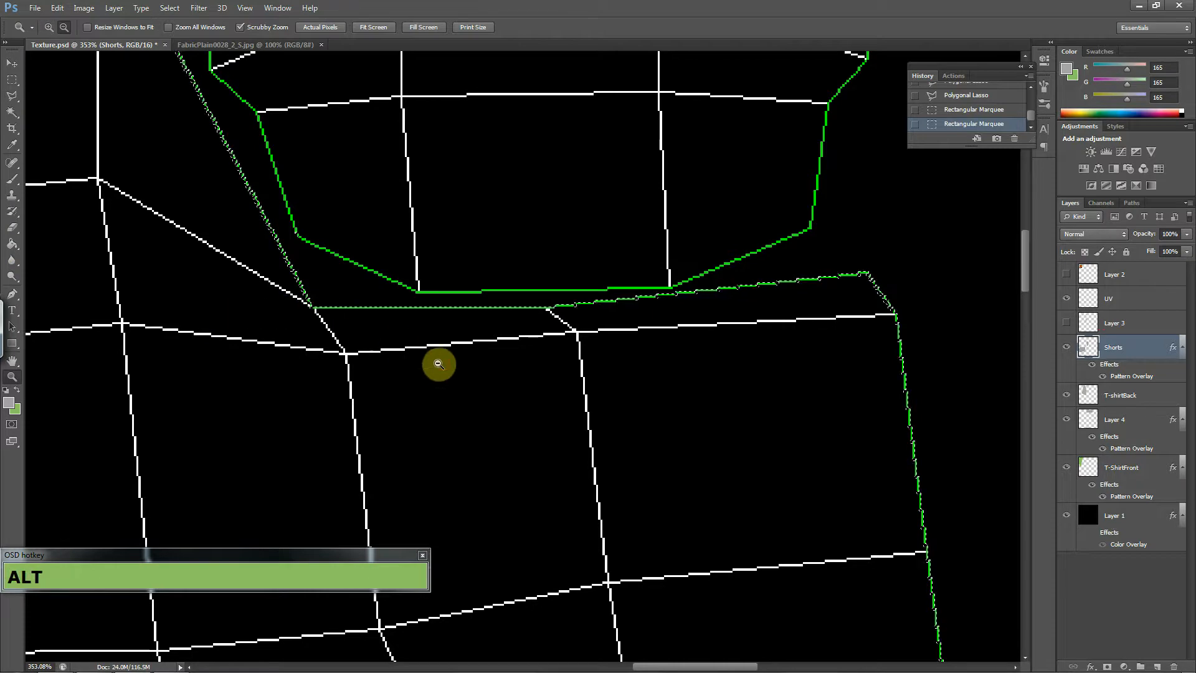
left_click(482, 393, "alt")
left_click(480, 423, "alt")
left_click(477, 428, "alt")
left_click(473, 431, "alt")
left_click(471, 432, "alt")
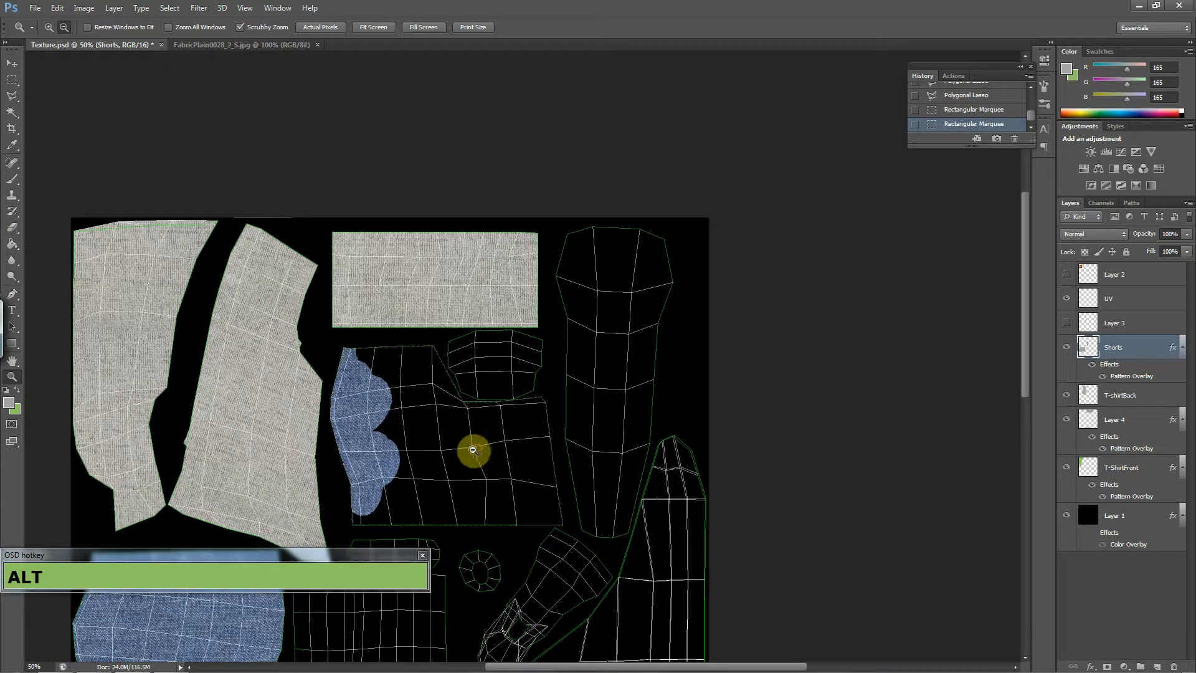
left_click(470, 432, "alt")
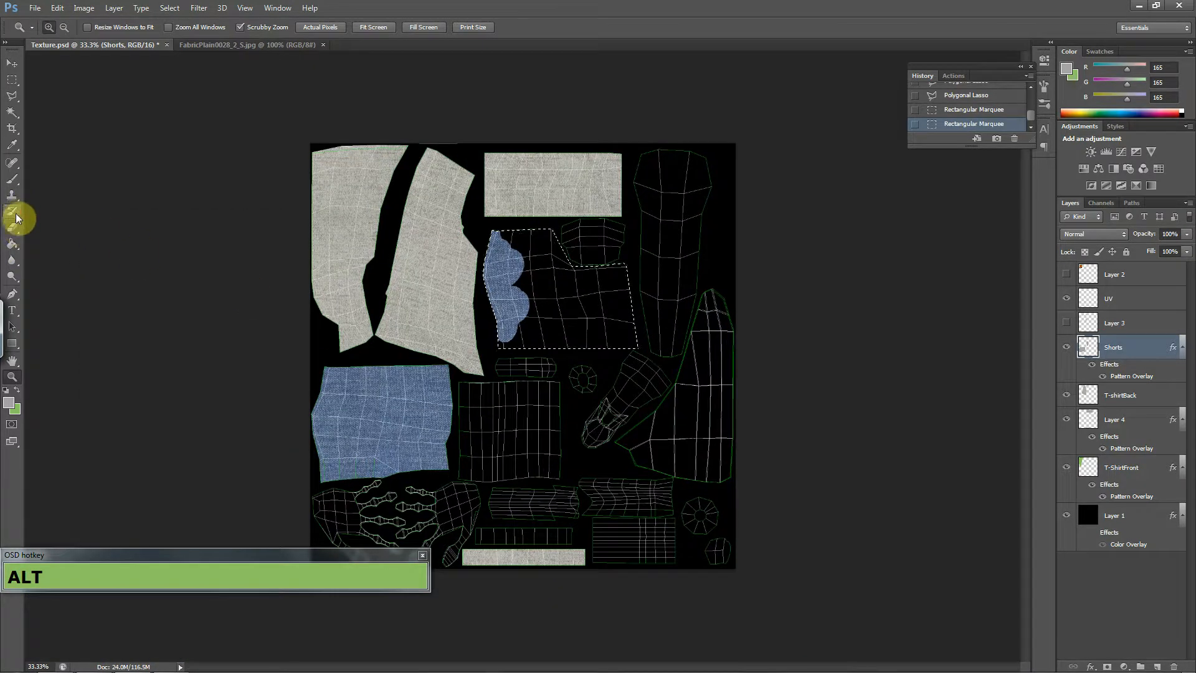
left_click(12, 244)
left_click(549, 327)
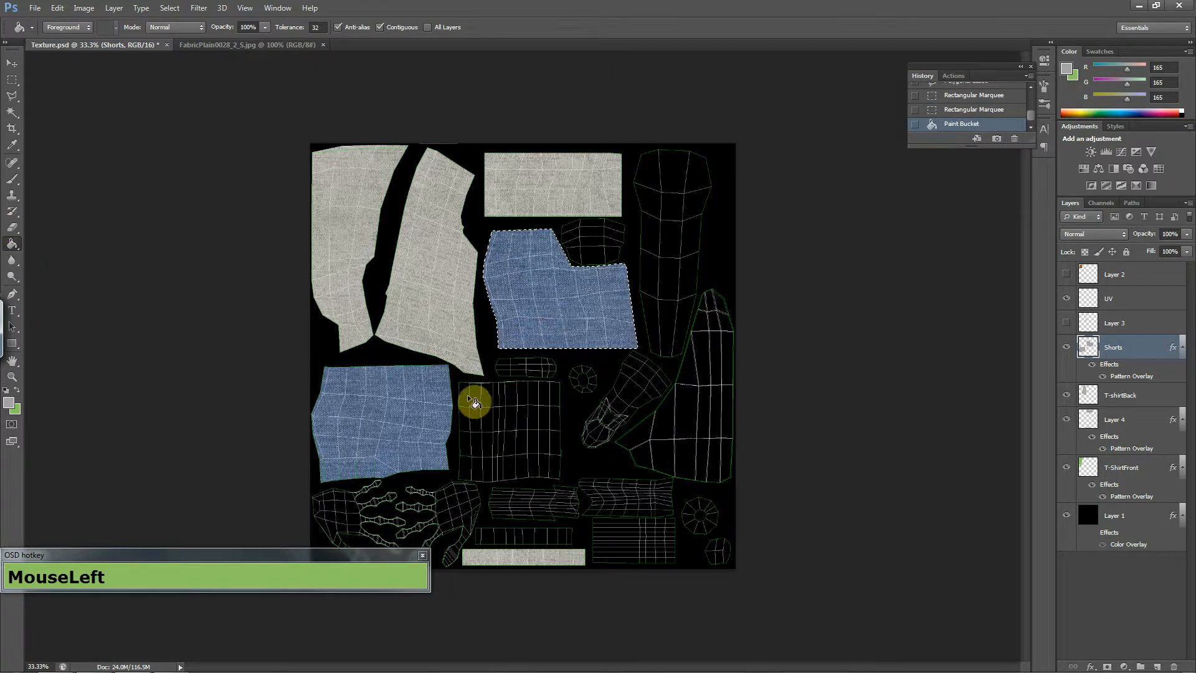
key("ctrl+d")
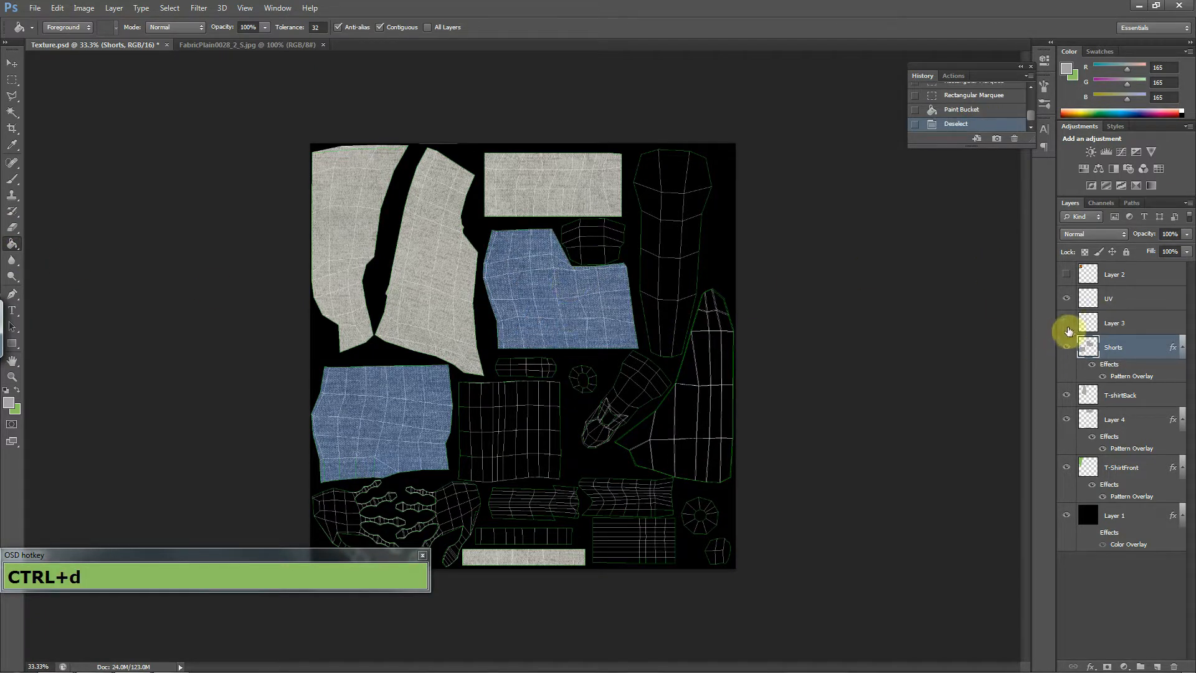
Hide the UV layer and save the artwork in JPEG format as Texture, replacing the existing file in 3Ds_Max_Modelling_HumanBody.
left_click(1067, 299)
left_click(37, 8)
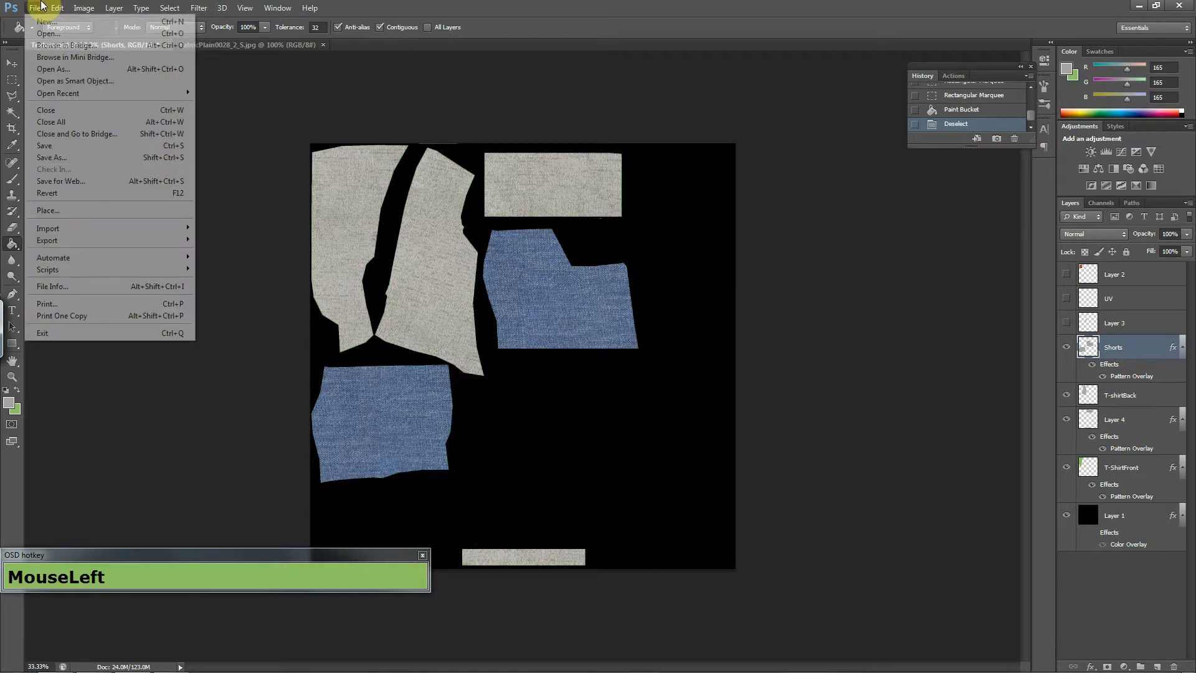
left_click(86, 179)
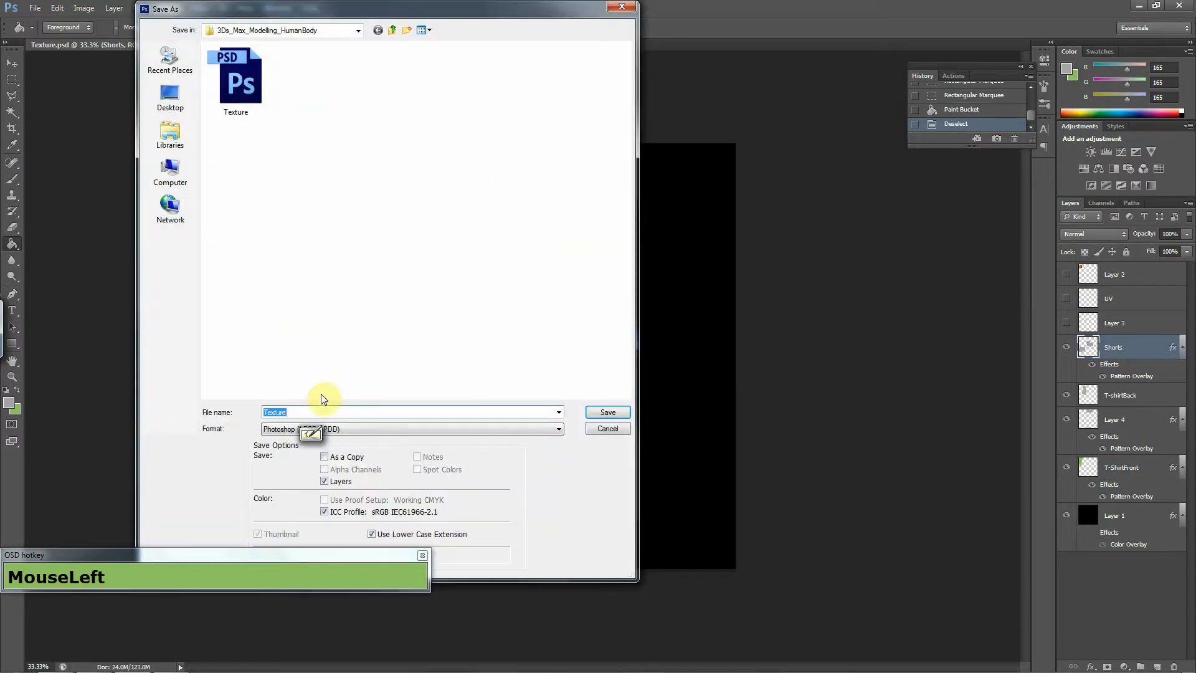
left_click(339, 430)
left_click(336, 476)
left_click(334, 430)
left_click(334, 489)
left_click(330, 430)
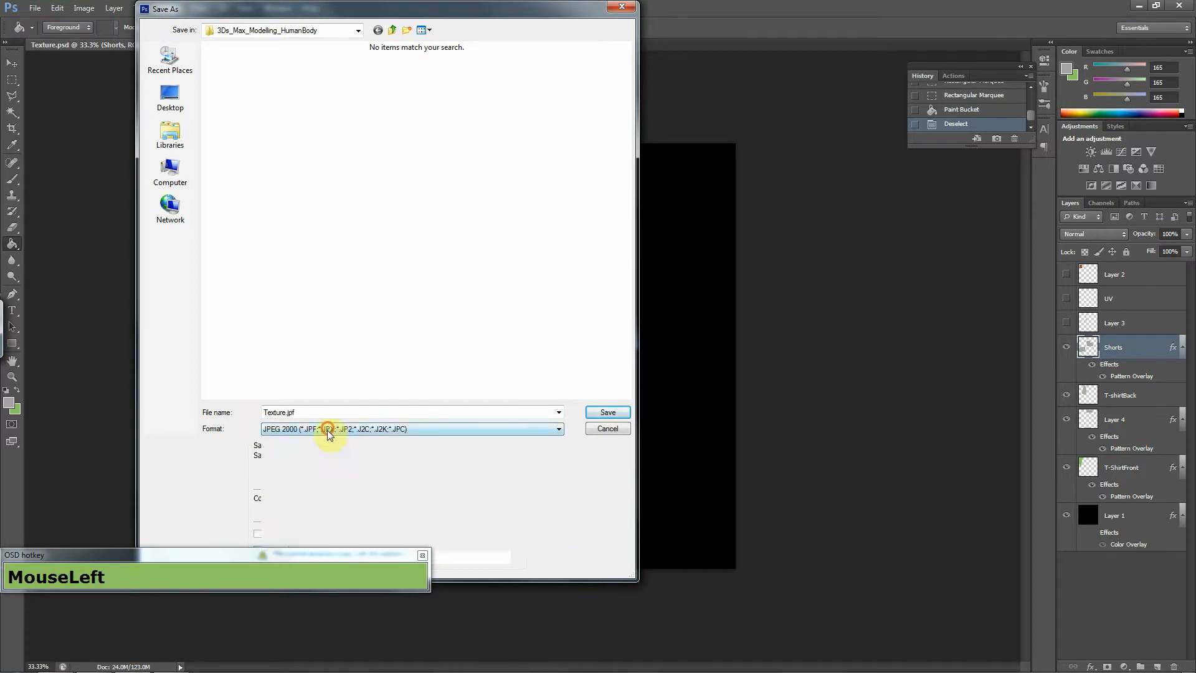
left_click(327, 482)
double_click(551, 93)
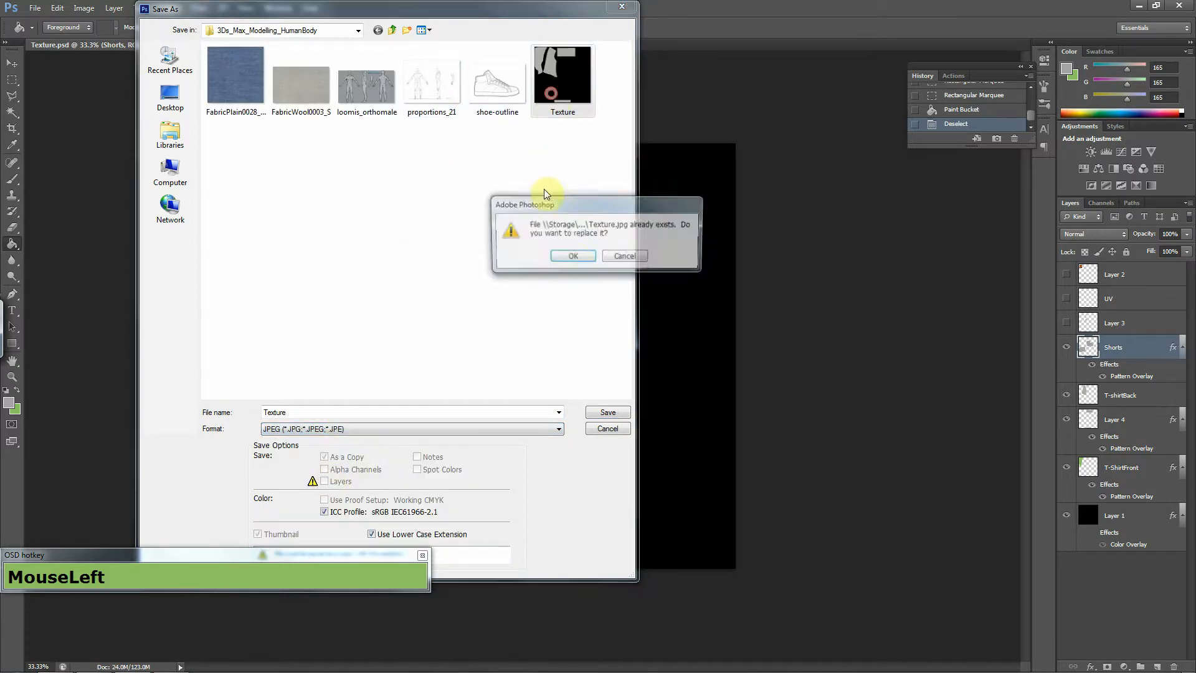
left_click(574, 255)
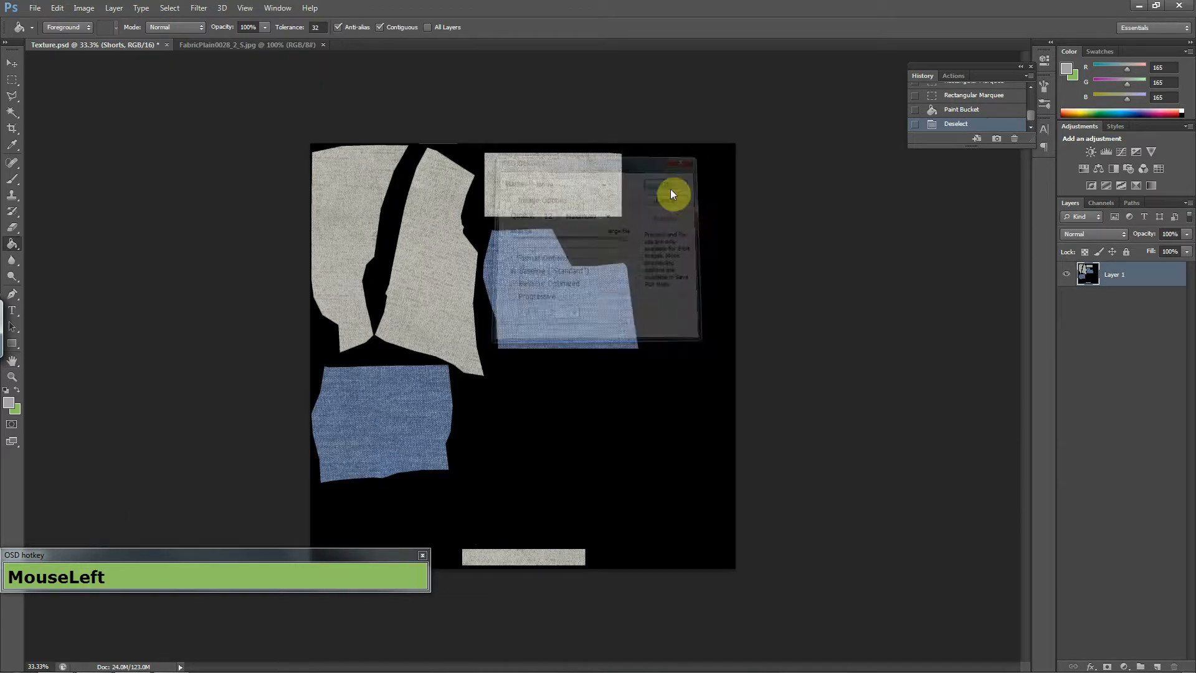
left_click(672, 185)
Decline resaving the AutoBackup02.max file and switch to the character scene in 3ds Max.
key("alt+Tab")
key("alt+Tab")
key("alt+Tab")
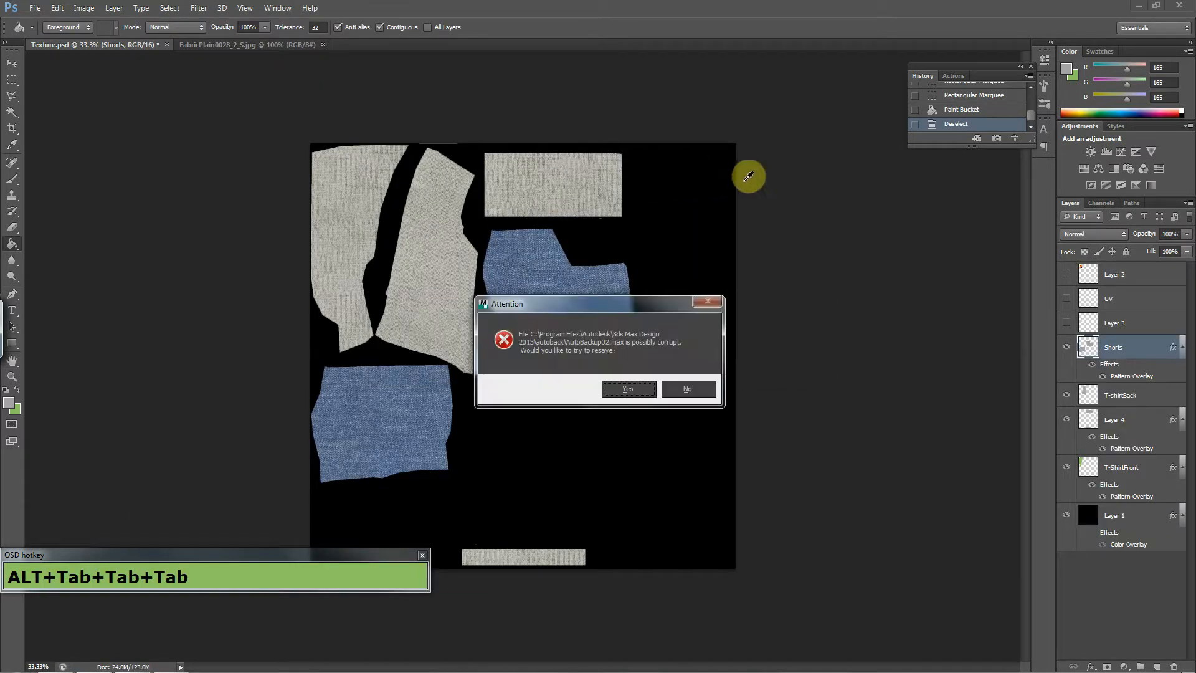
left_click(684, 389)
key("alt+Tab")
key("alt+Tab")
key("alt+Tab")
key("alt+Tab")
key("alt+Tab")
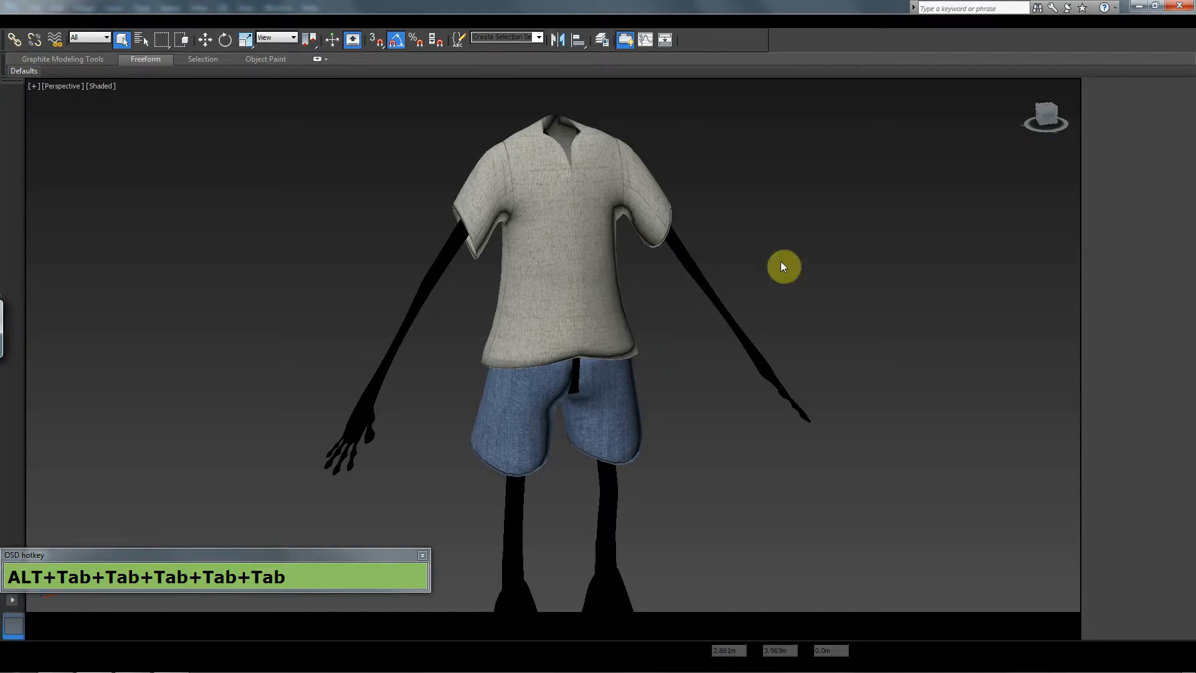
Select the clothed character mesh in the Perspective viewport.
left_click_drag(1048, 118, 980, 127)
left_click(595, 387)
key("space")
key("space")
key("space")
key("space")
left_click(586, 399)
left_click(576, 417)
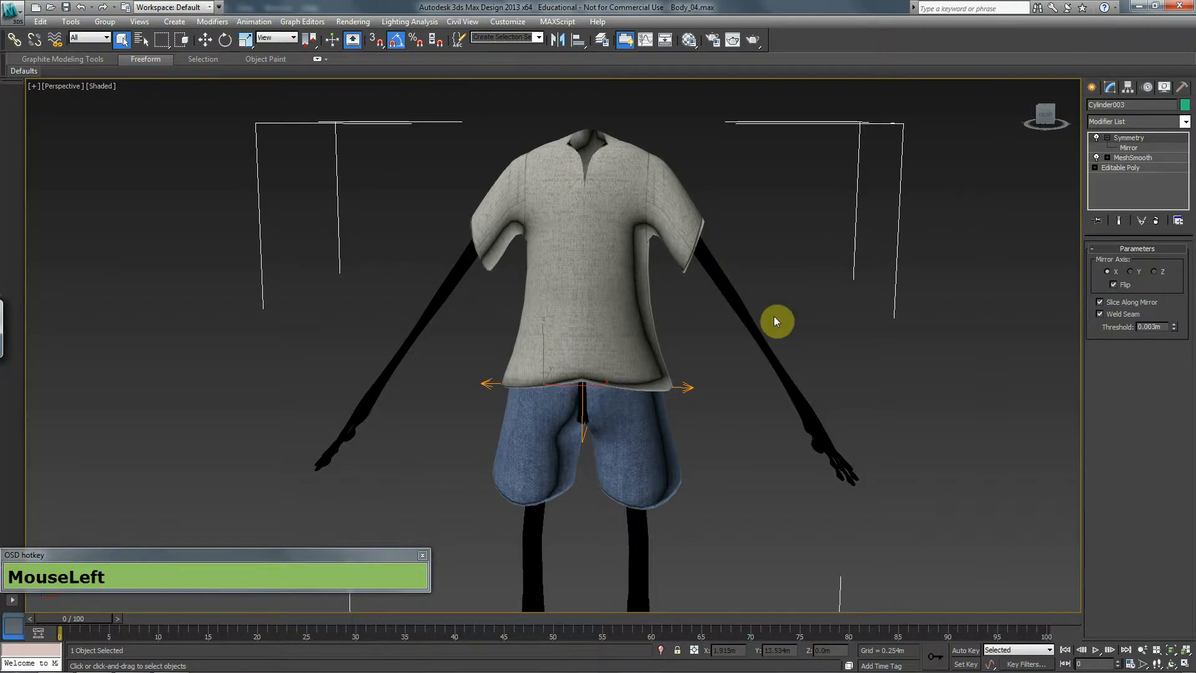
Activate the Symmetry modifier's Mirror level and examine the denim on the shorts up close, around the body and underneath the leg openings.
scroll(395, 401, "up", 2)
scroll(821, 368, "up", 4)
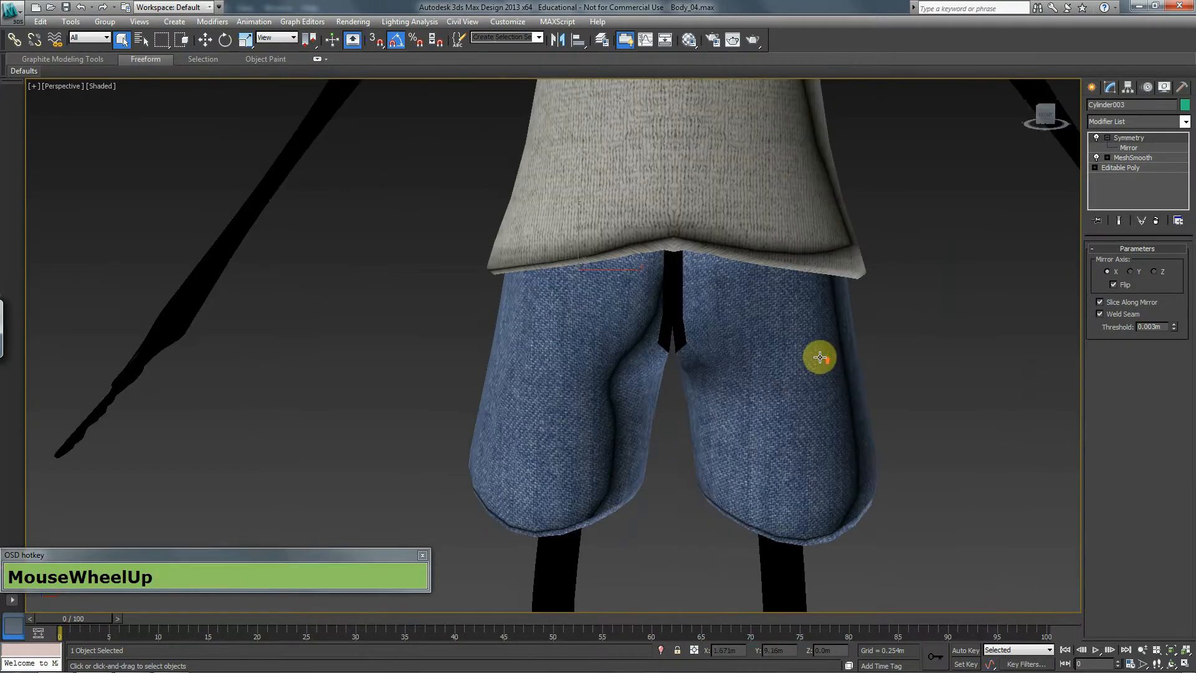
scroll(820, 355, "up", 2)
left_click_drag(820, 355, 787, 324)
left_click_drag(789, 268, 823, 288)
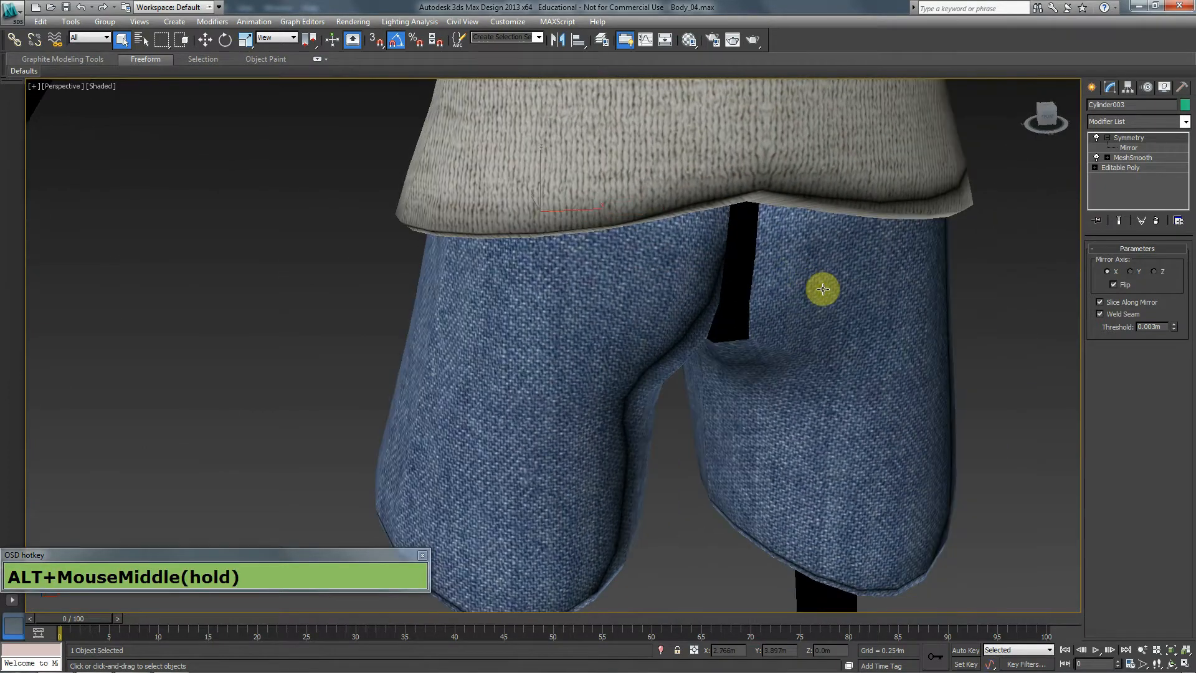
left_click(1134, 149)
scroll(804, 273, "down", 4)
left_click_drag(607, 350, 598, 351)
scroll(635, 304, "down", 3)
left_click_drag(634, 305, 809, 314)
left_click_drag(694, 312, 753, 336)
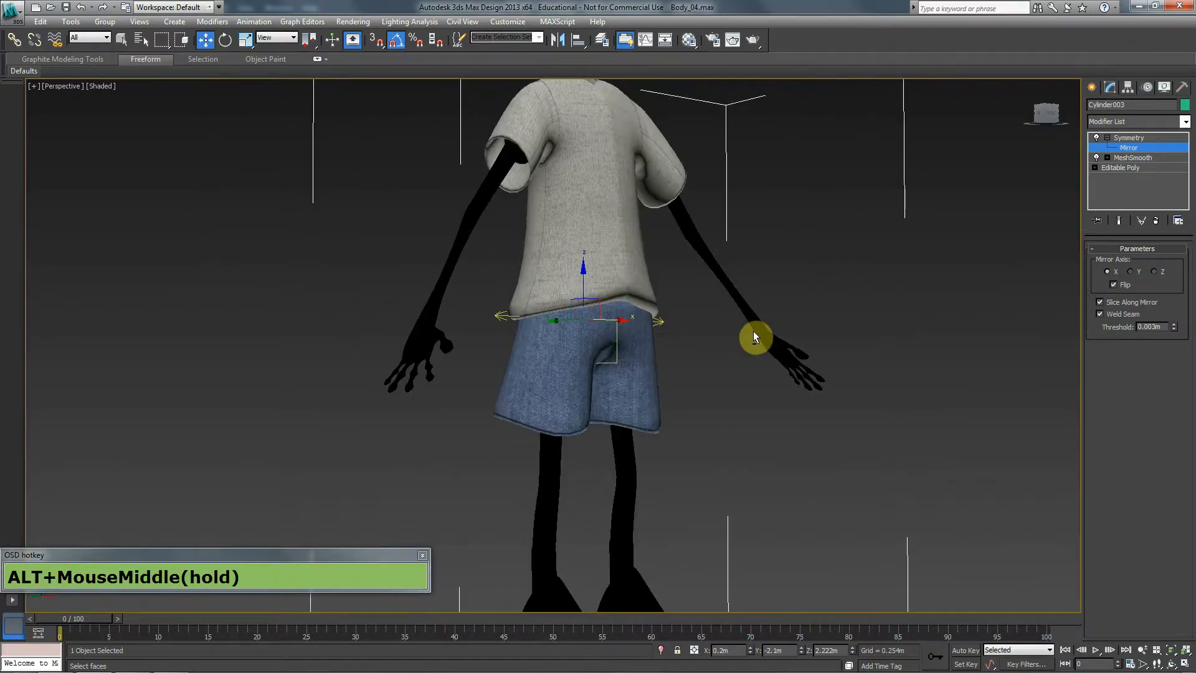
left_click_drag(697, 293, 598, 298)
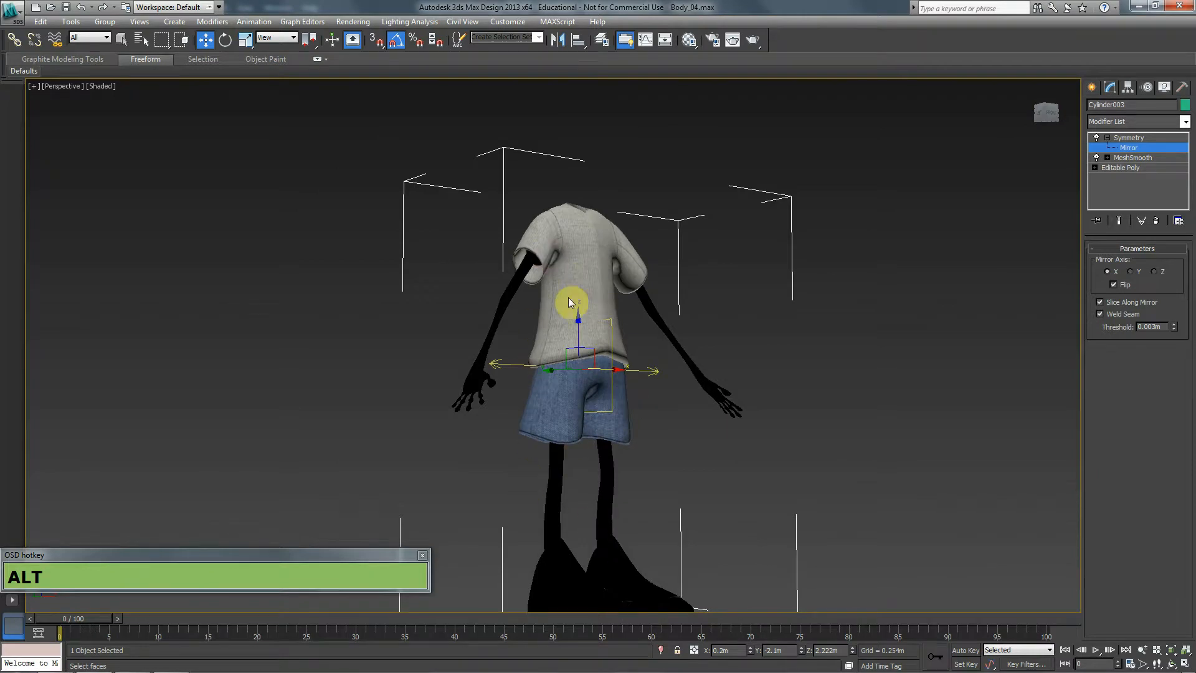
left_click_drag(632, 389, 463, 443)
left_click_drag(584, 472, 638, 422)
scroll(591, 409, "up", 3)
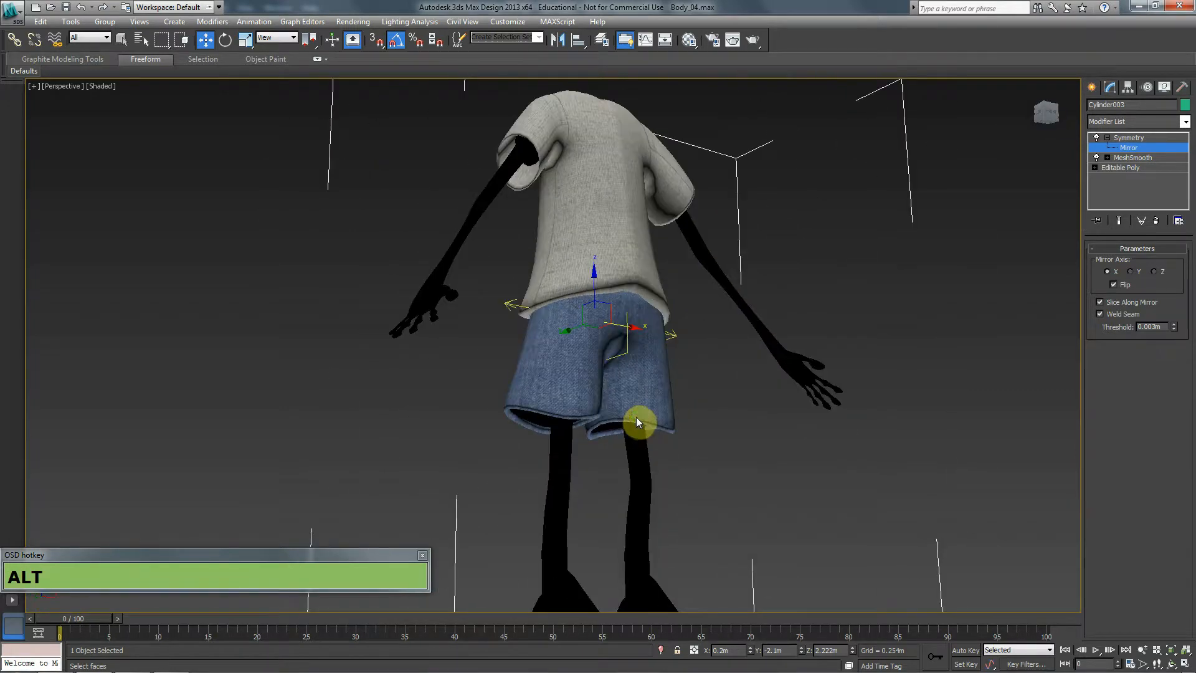
Add an Unwrap UVW modifier directly above the Editable Poly and open its UV editor.
left_click(1140, 167)
left_click(1158, 122)
type("uvw")
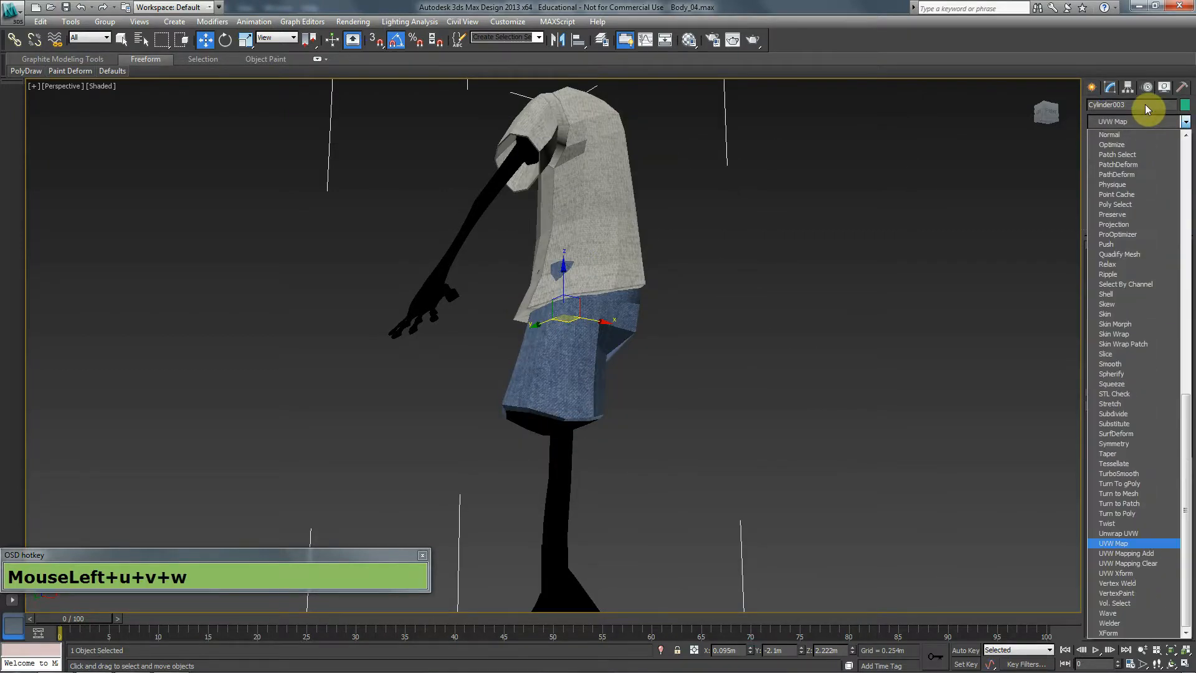
key("Up")
key("Return")
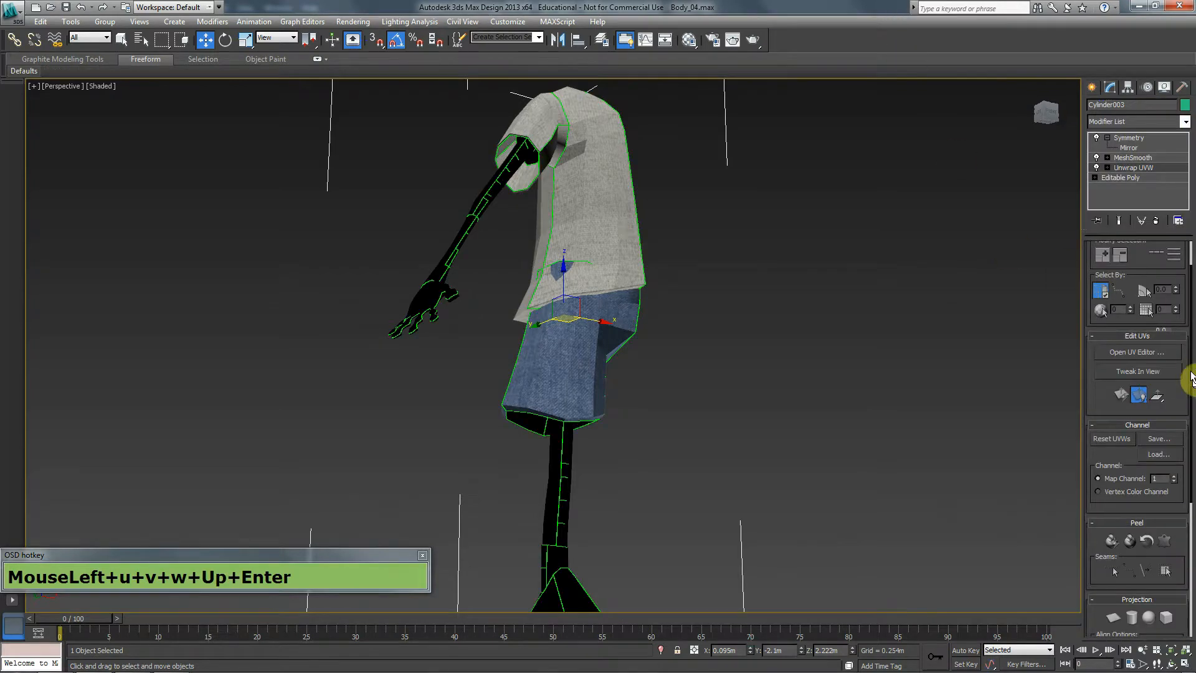
left_click(1164, 351)
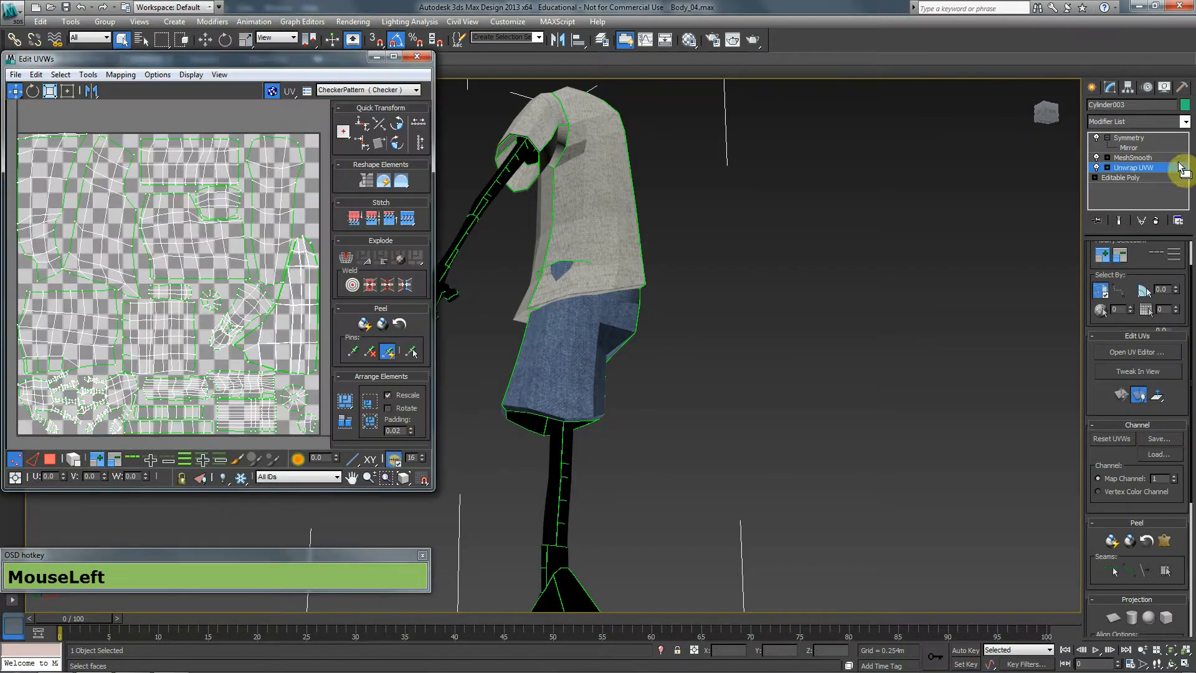
Select a face inside the shorts' leg opening at the Unwrap UVW Face level and open the UV editor.
left_click(1110, 161)
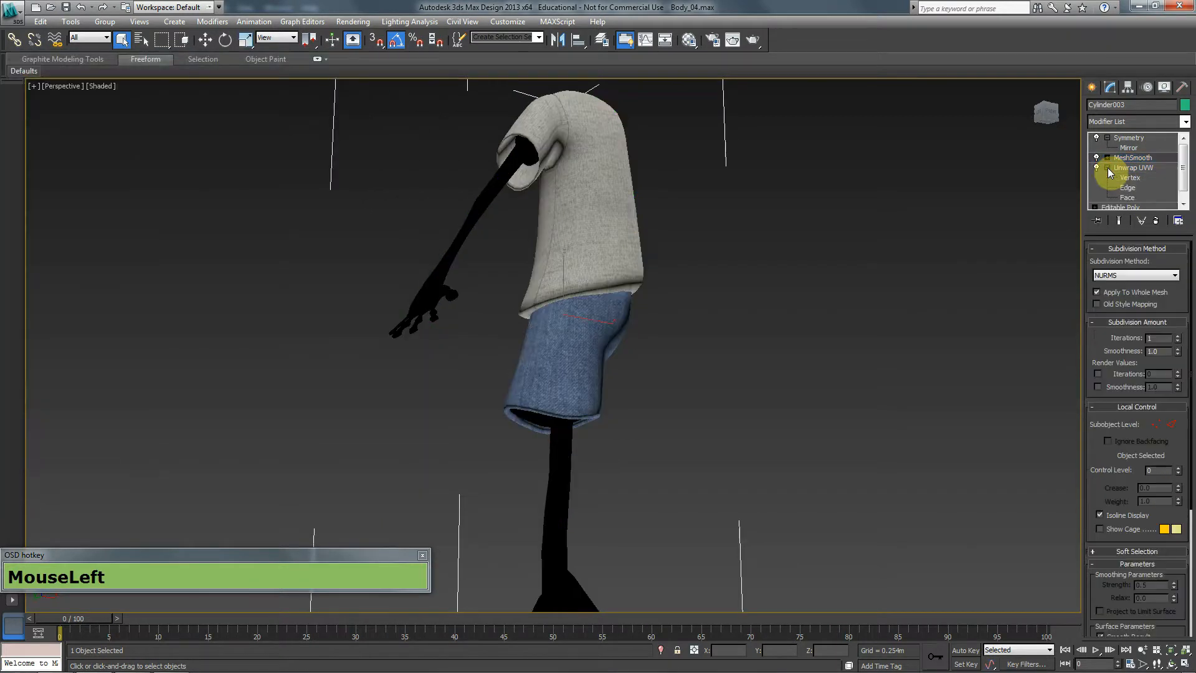
left_click(1108, 167)
left_click(1129, 195)
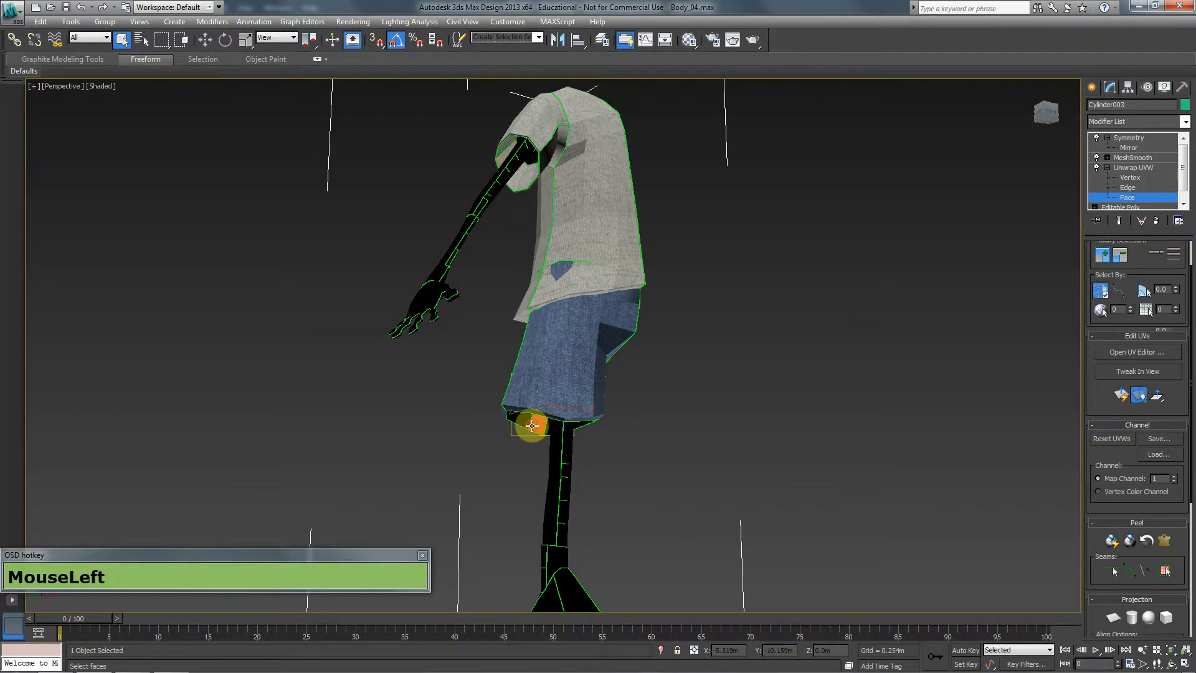
left_click(1135, 353)
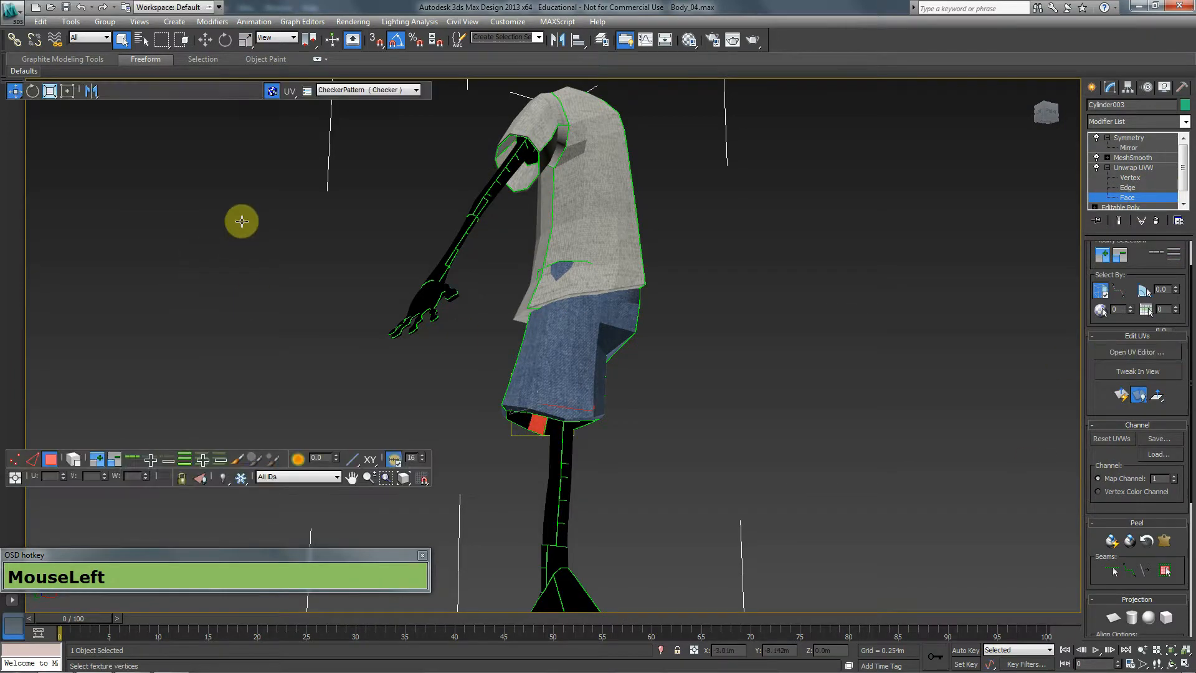
Locate the selected leg-opening face in the UV editor, then switch to Photoshop and show the UV layer over its rectangular strip.
scroll(197, 391, "down", 1)
scroll(198, 377, "up", 2)
middle_click(200, 365)
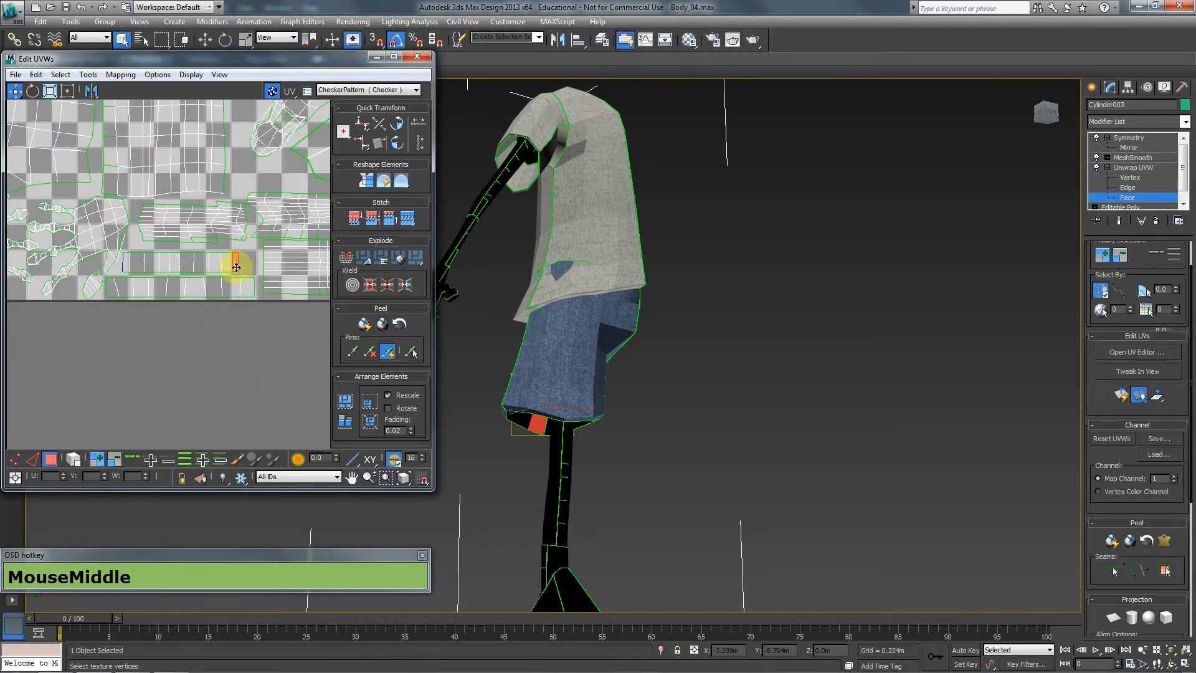
key("alt+Tab")
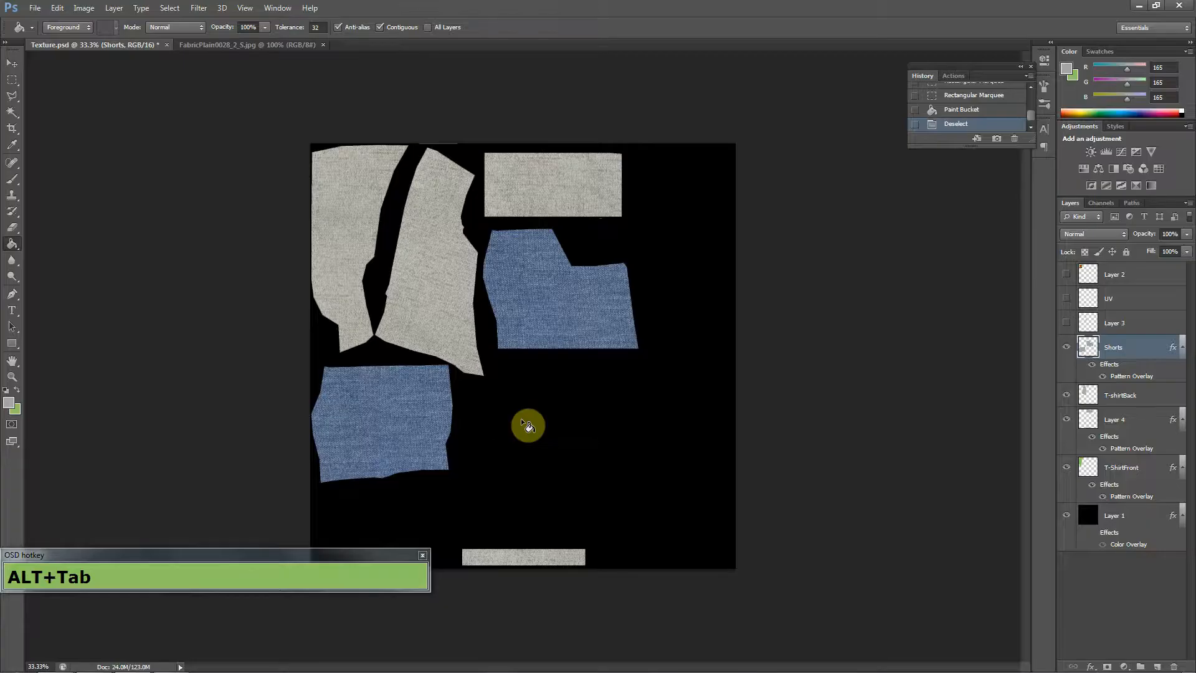
left_click(1066, 298)
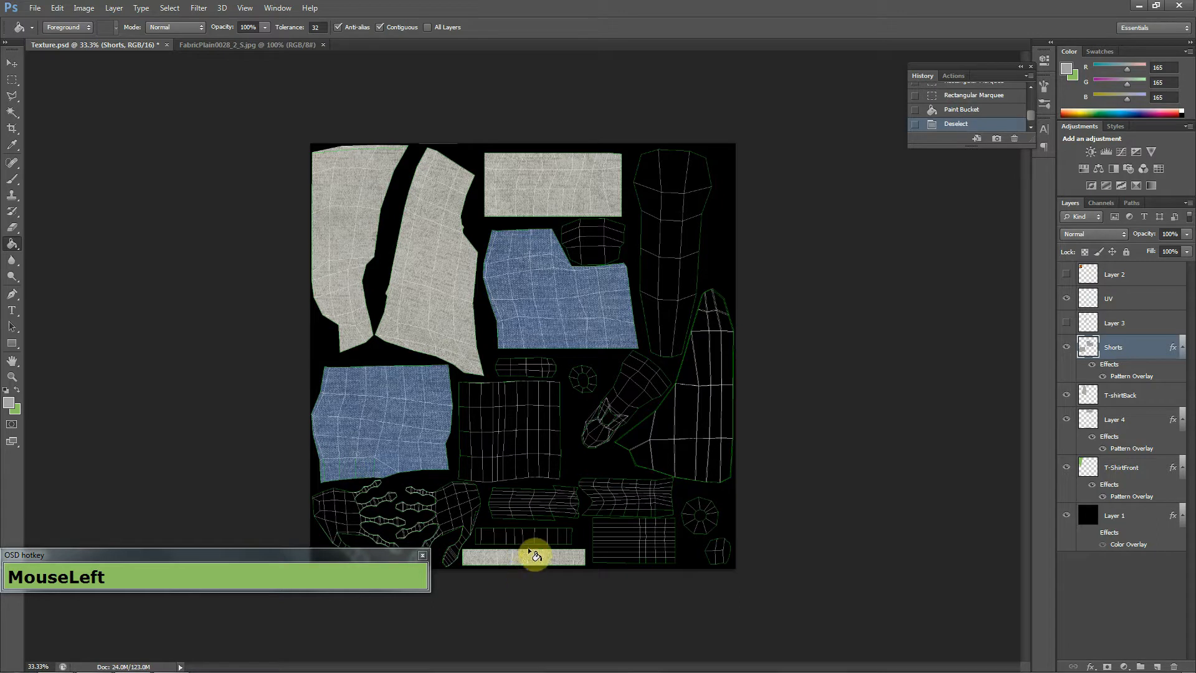
key("z")
left_click_drag(464, 522, 587, 240)
key("space")
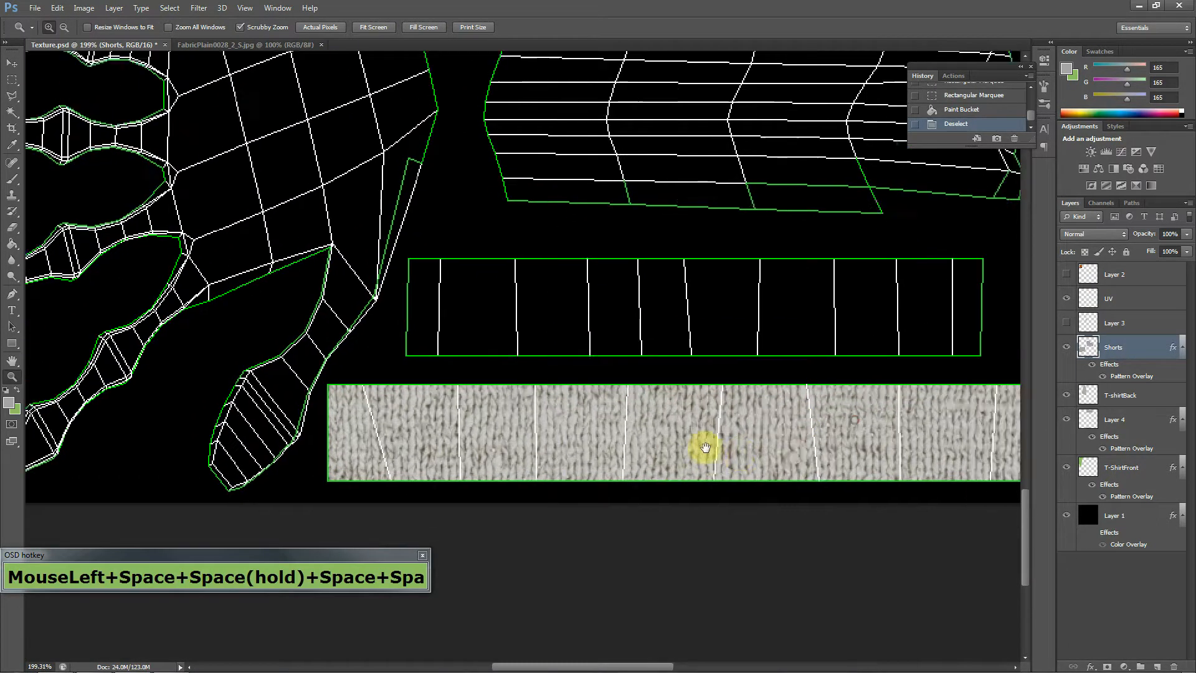
left_click_drag(723, 446, 656, 455)
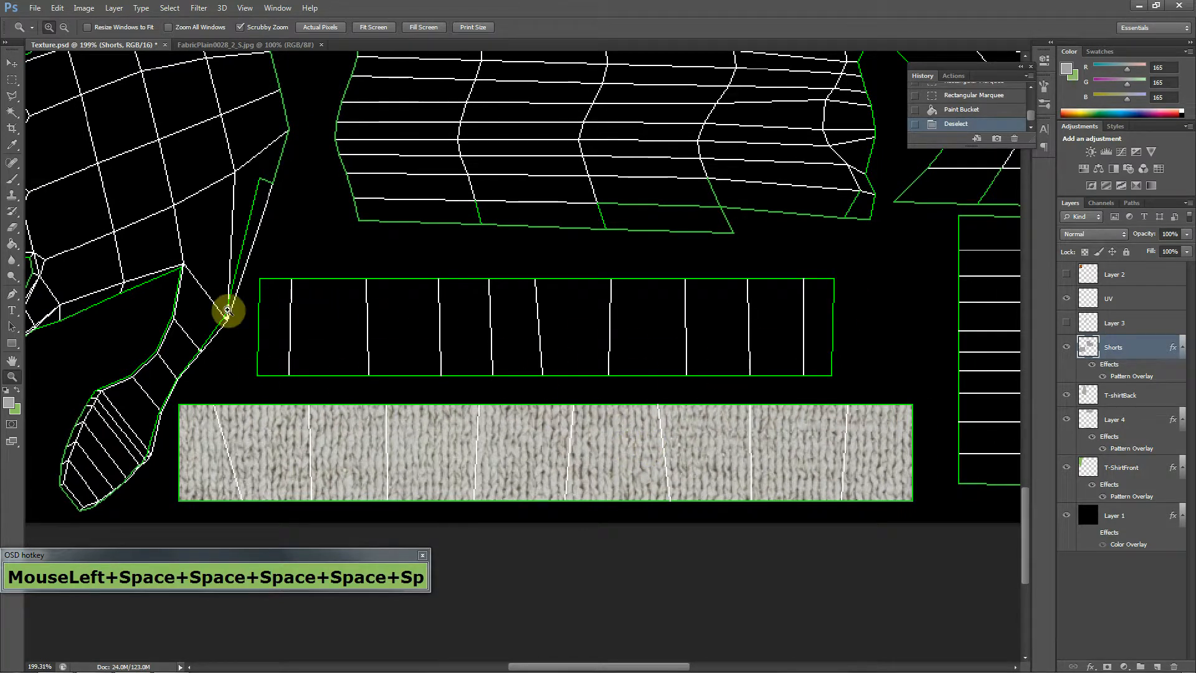
Select the areas inside all UV islands by selecting the empty background on the UV layer with the Magic Wand and inverting it.
left_click(1144, 355)
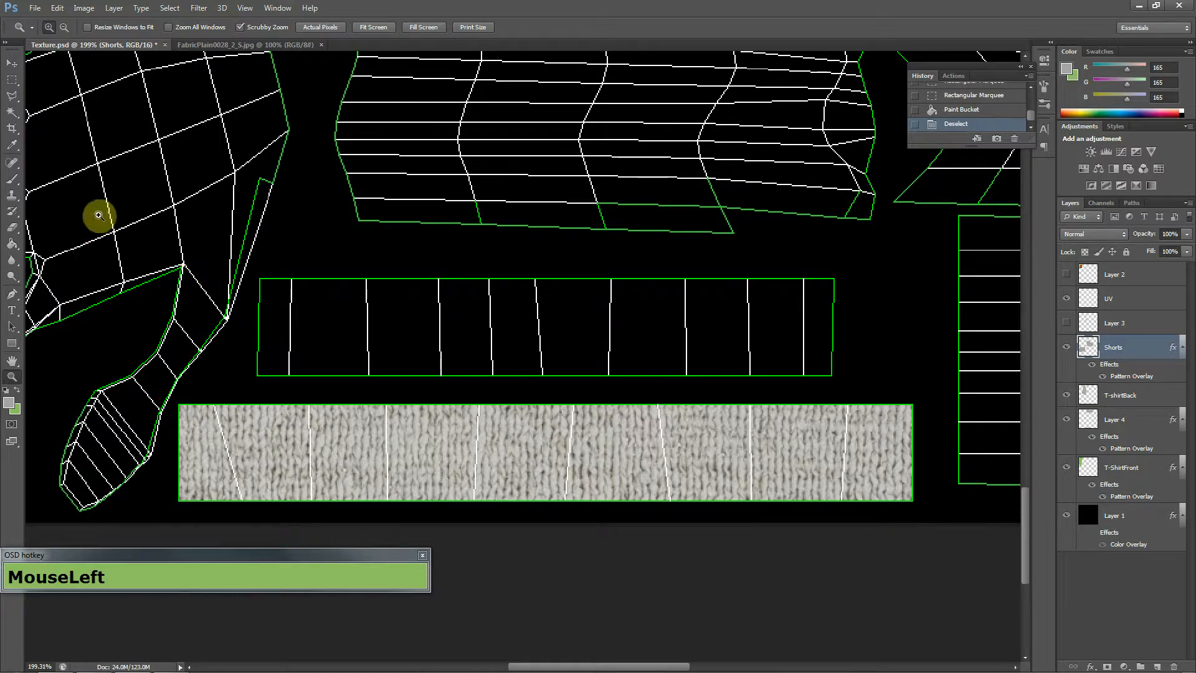
left_click(20, 111)
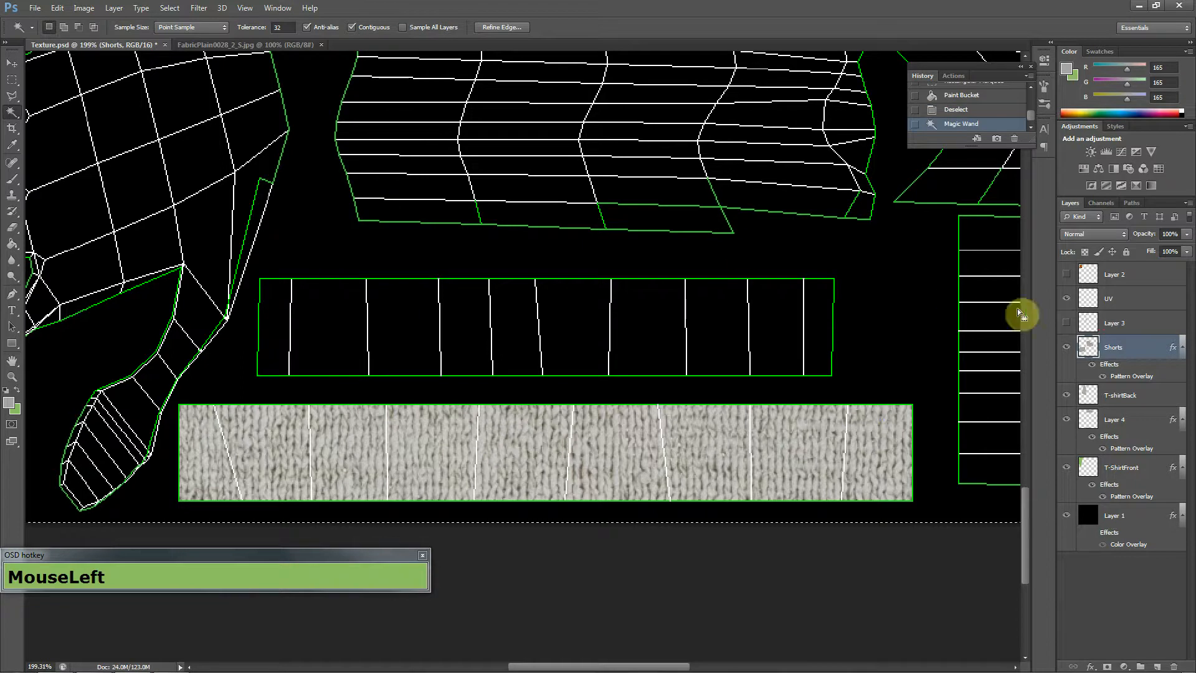
left_click(1120, 300)
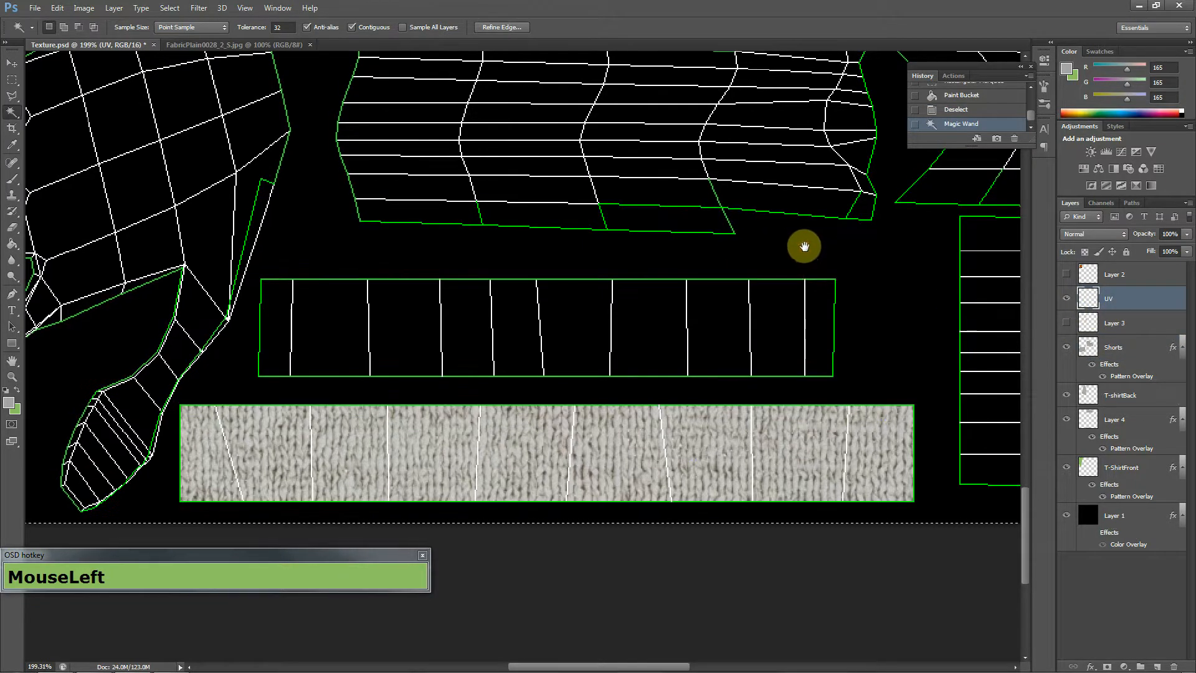
key("space")
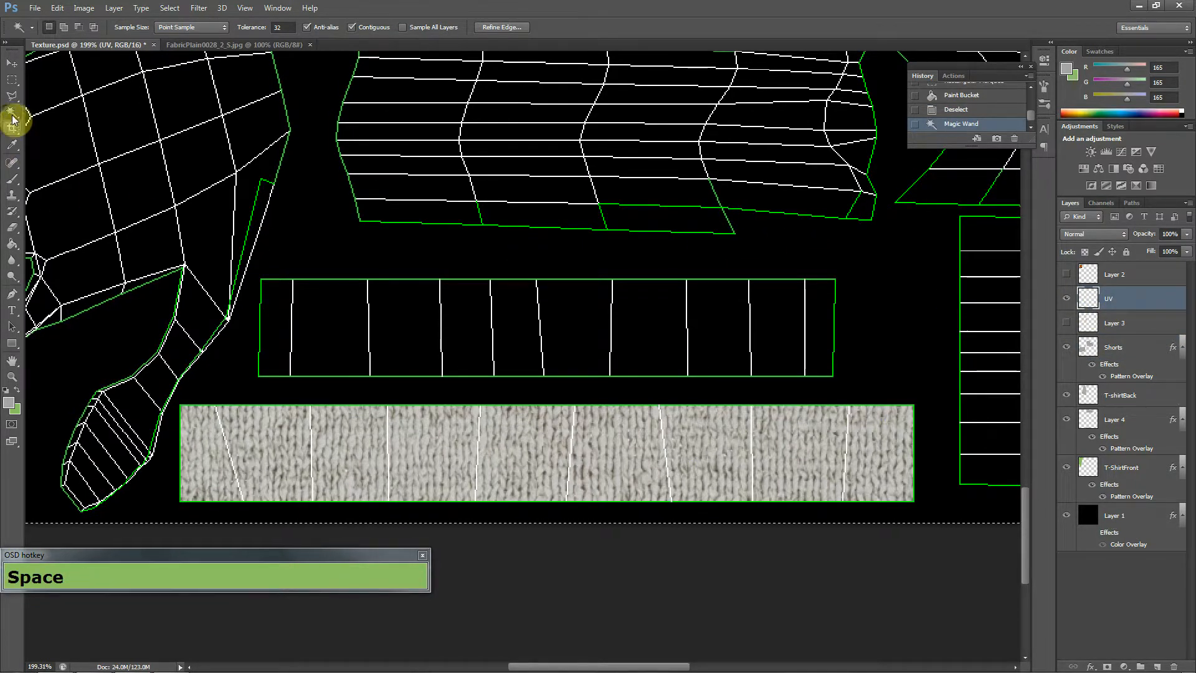
key("ctrl+d")
left_click(655, 277)
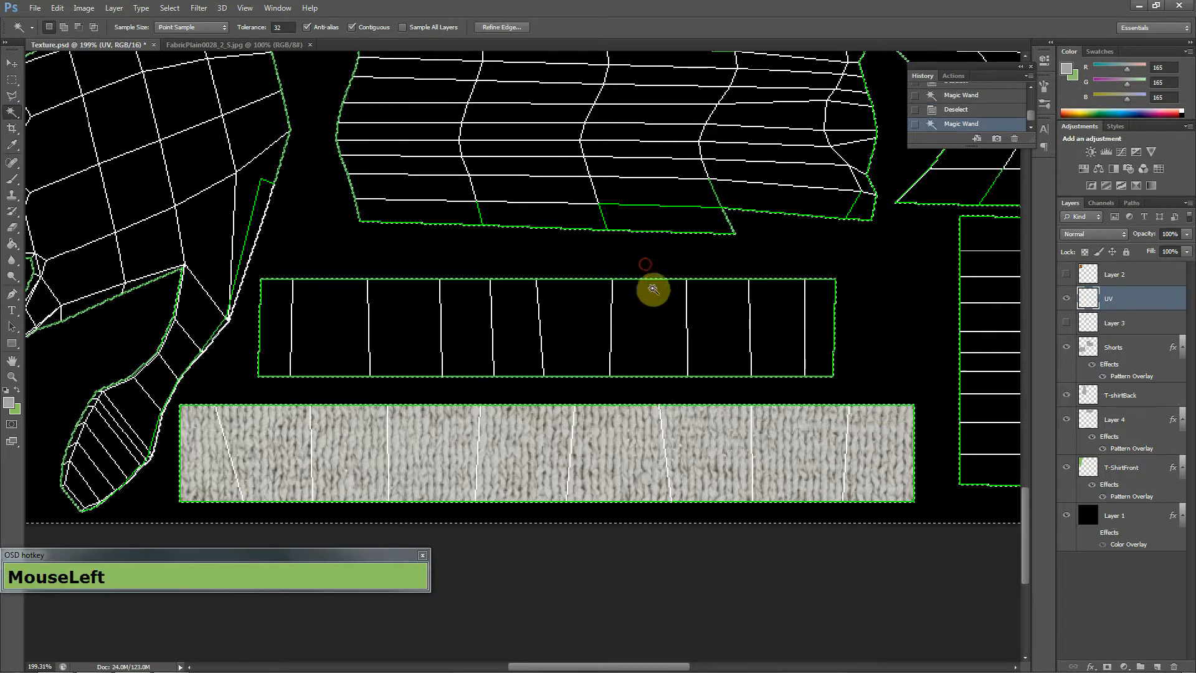
key("ctrl+shift+i")
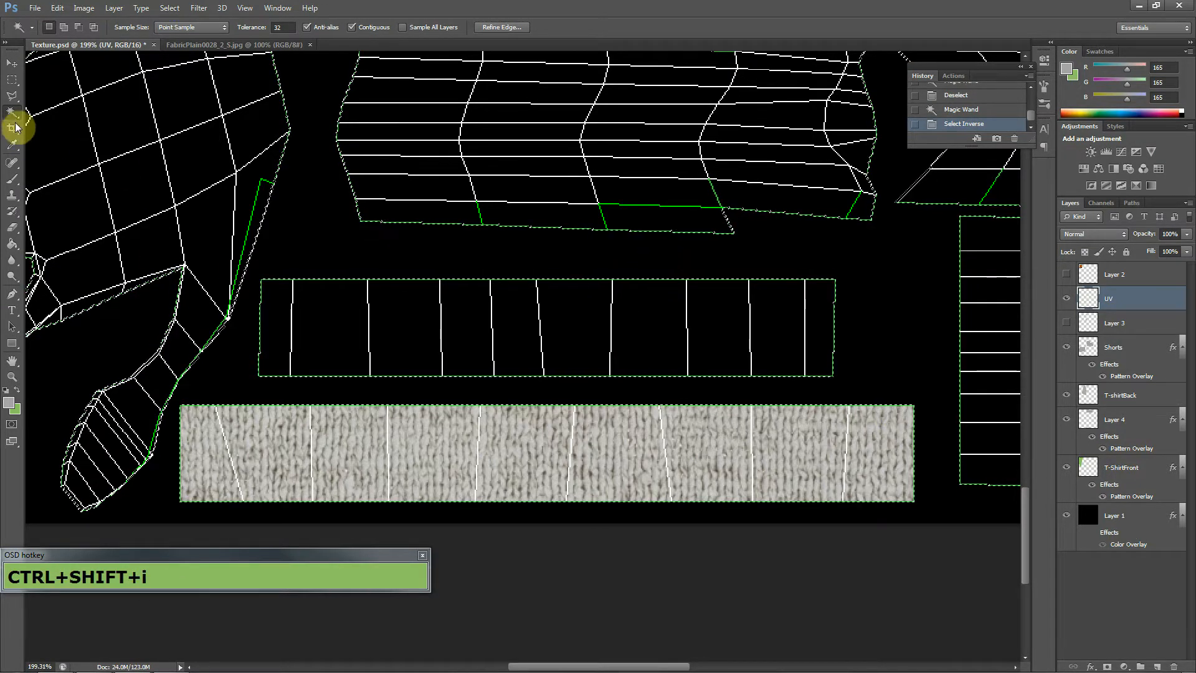
Paint denim over the whole empty strip above the knit strip with the Brush on the Shorts layer.
left_click(14, 182)
left_click_drag(340, 318, 436, 304)
key("ctrl+z")
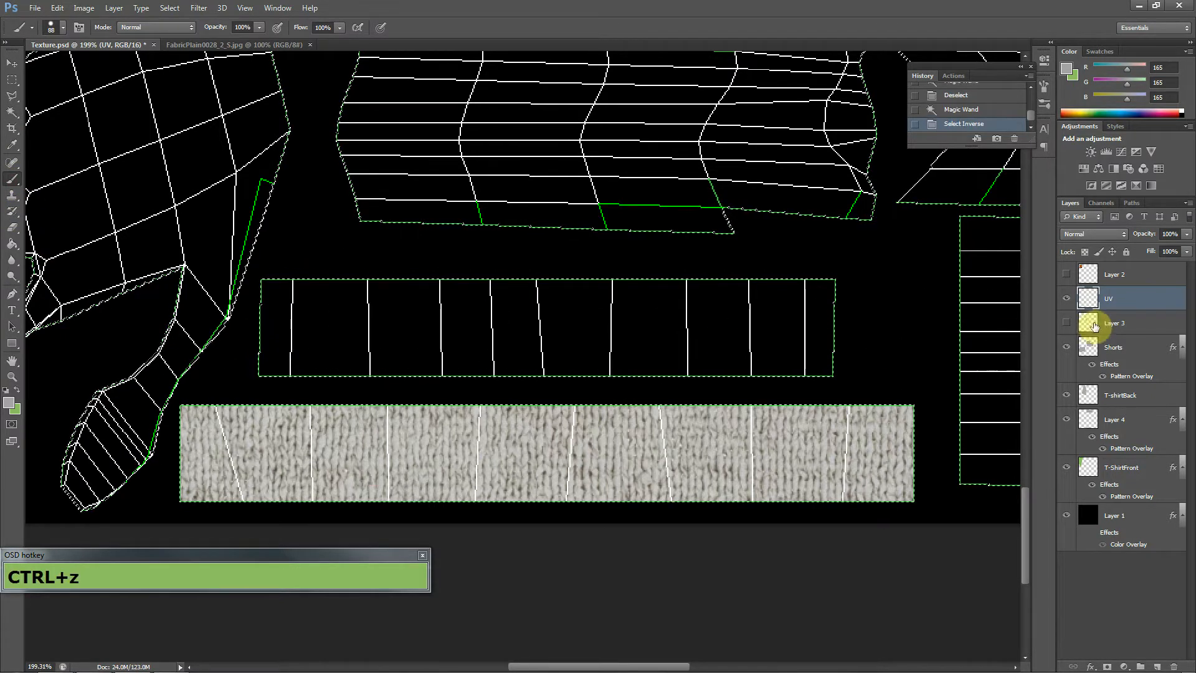
left_click(1051, 355)
mouse_move(806, 302)
left_mouse_down()
mouse_move(825, 297)
mouse_move(835, 352)
mouse_move(801, 326)
mouse_move(702, 339)
mouse_move(654, 330)
mouse_move(736, 319)
mouse_move(659, 315)
mouse_move(606, 353)
left_mouse_up()
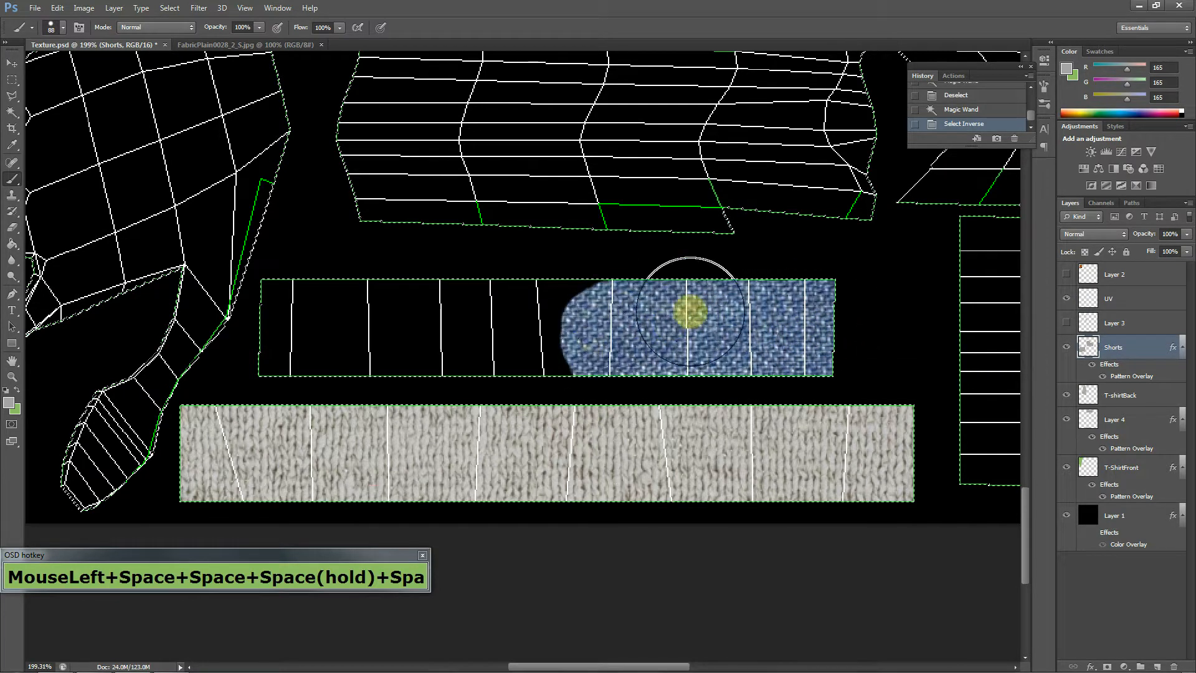
mouse_move(524, 323)
left_mouse_down()
mouse_move(477, 362)
mouse_move(426, 333)
mouse_move(461, 313)
mouse_move(486, 335)
mouse_move(470, 341)
mouse_move(445, 319)
mouse_move(409, 343)
mouse_move(335, 339)
mouse_move(353, 350)
mouse_move(347, 335)
mouse_move(330, 340)
mouse_move(326, 289)
mouse_move(312, 296)
mouse_move(317, 341)
mouse_move(365, 335)
left_mouse_up()
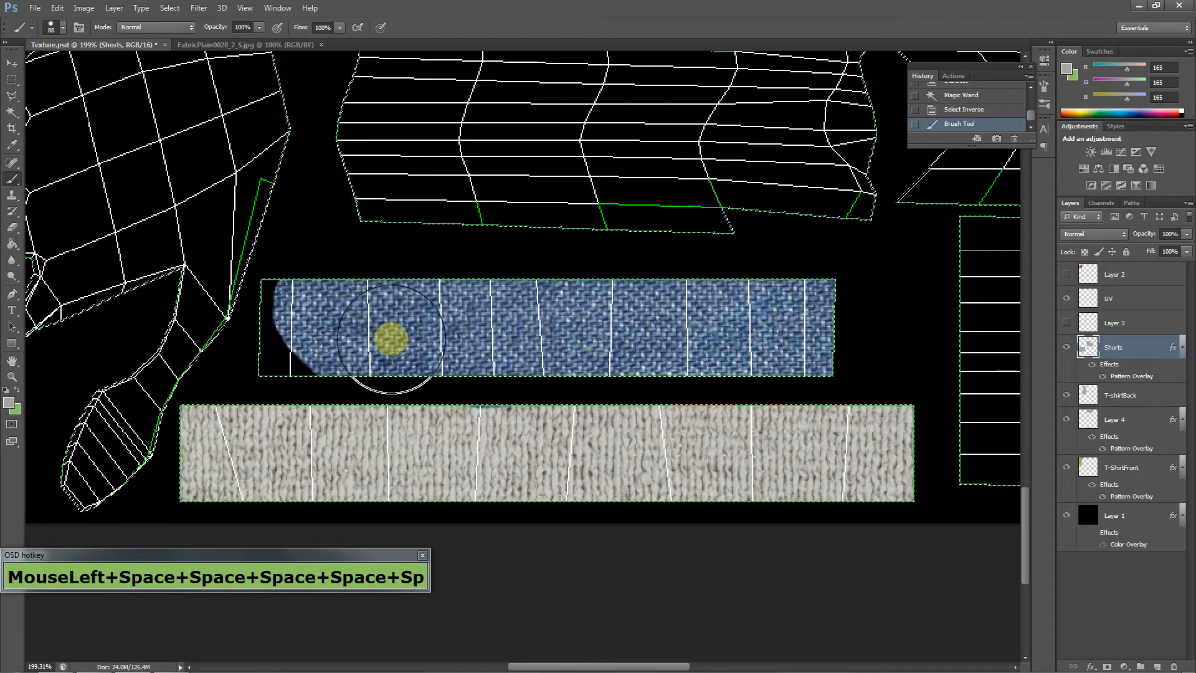
right_click(371, 325)
left_click(412, 351)
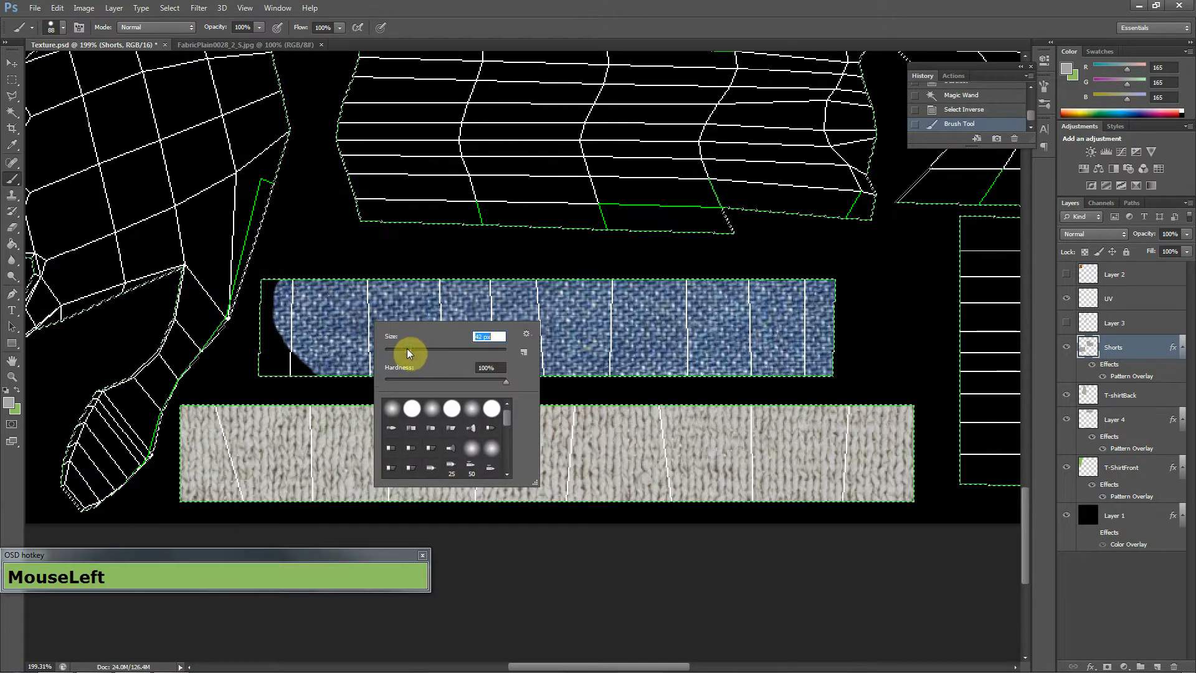
mouse_move(325, 378)
left_mouse_down()
mouse_move(310, 352)
mouse_move(270, 353)
mouse_move(273, 302)
mouse_move(262, 297)
mouse_move(564, 286)
mouse_move(815, 316)
mouse_move(357, 347)
mouse_move(633, 299)
mouse_move(729, 233)
left_mouse_up()
Switch to 3ds Max, select a face inside the T-shirt's sleeve opening and locate it in the UV editor.
left_click_drag(655, 166, 654, 355)
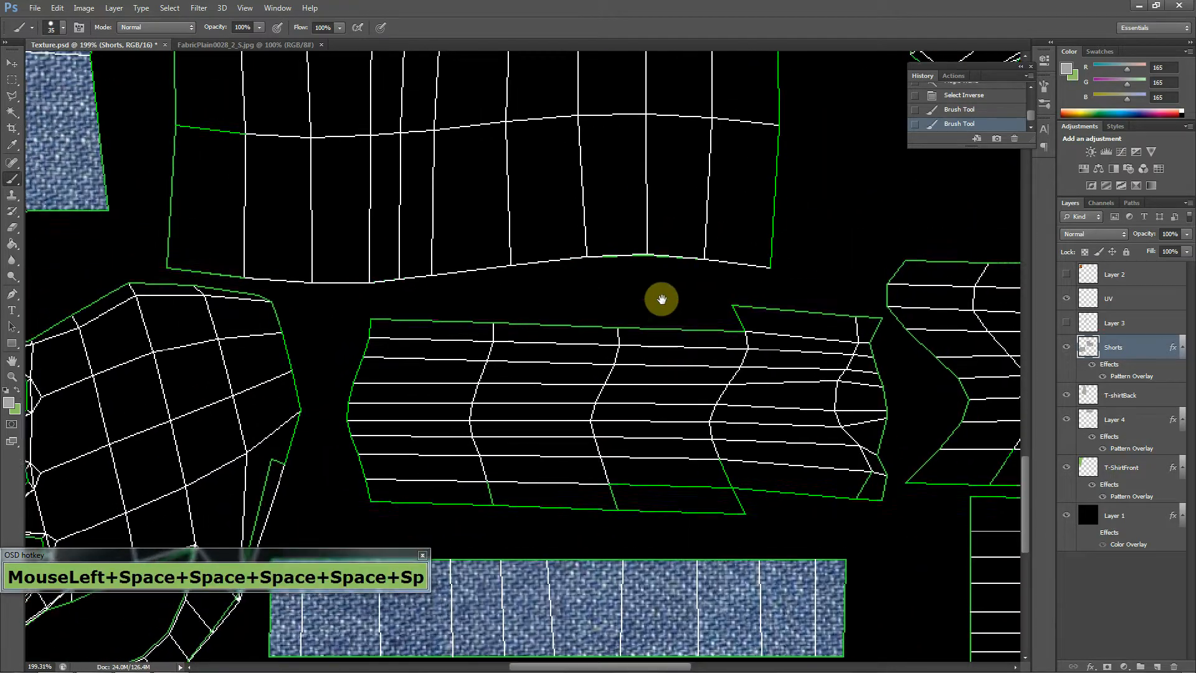
key("alt+Tab")
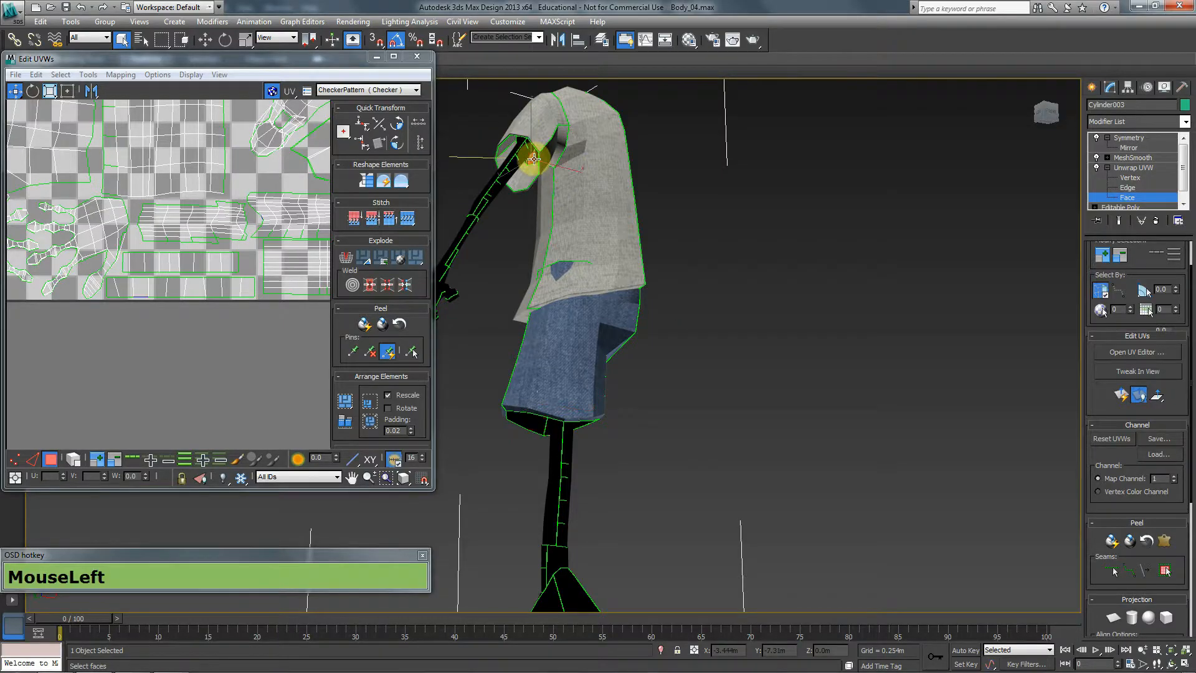
left_click_drag(627, 218, 655, 187)
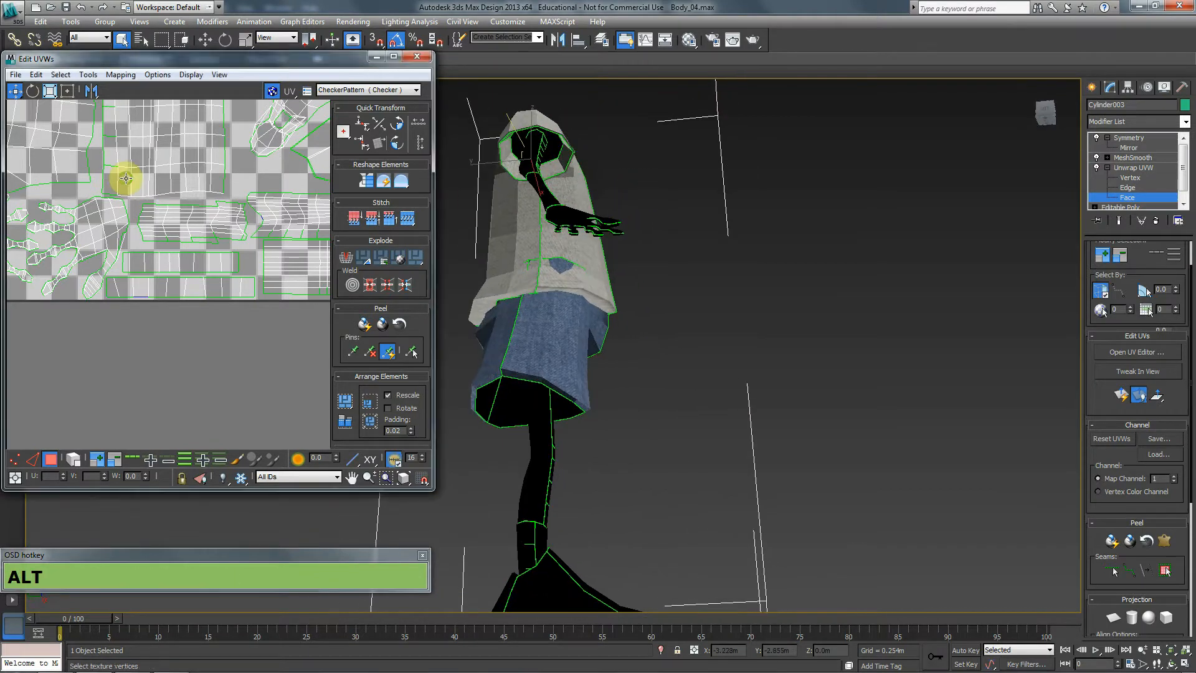
scroll(158, 199, "down", 3)
left_click_drag(200, 192, 219, 283)
scroll(226, 272, "up", 2)
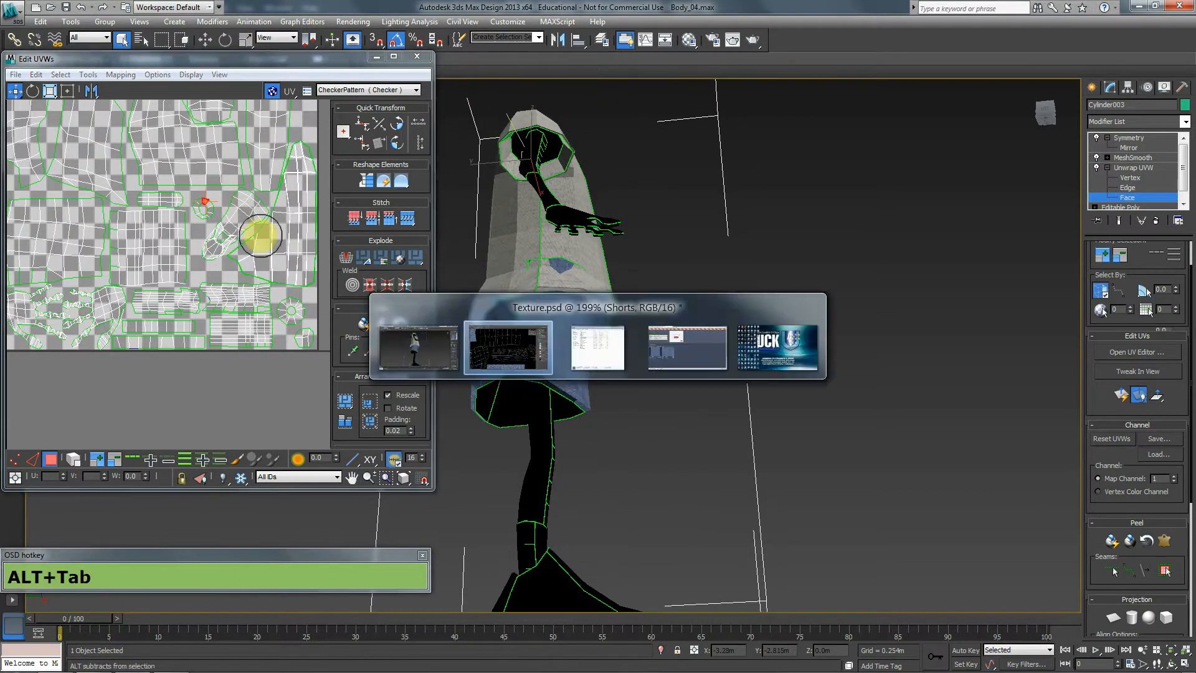
Switch to Photoshop and find the ring-shaped UV island of the sleeve opening in Texture.psd.
key("alt+Tab")
scroll(764, 347, "down", 1)
scroll(783, 339, "down", 2, "alt")
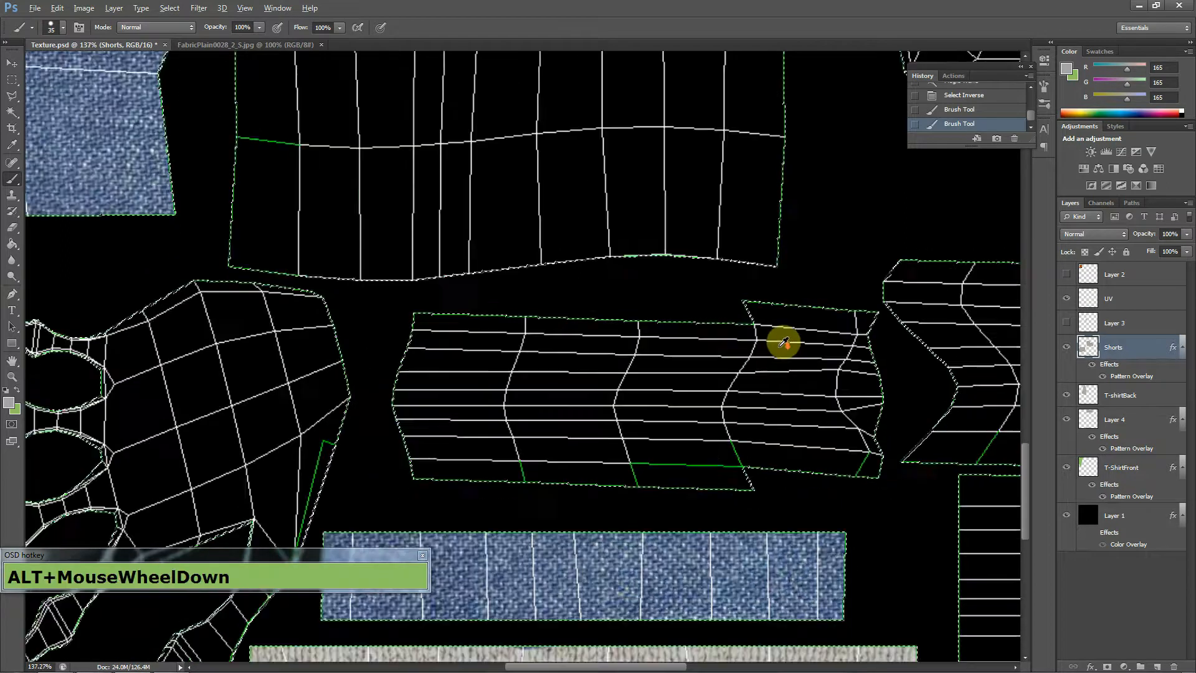
left_click_drag(859, 214, 647, 460)
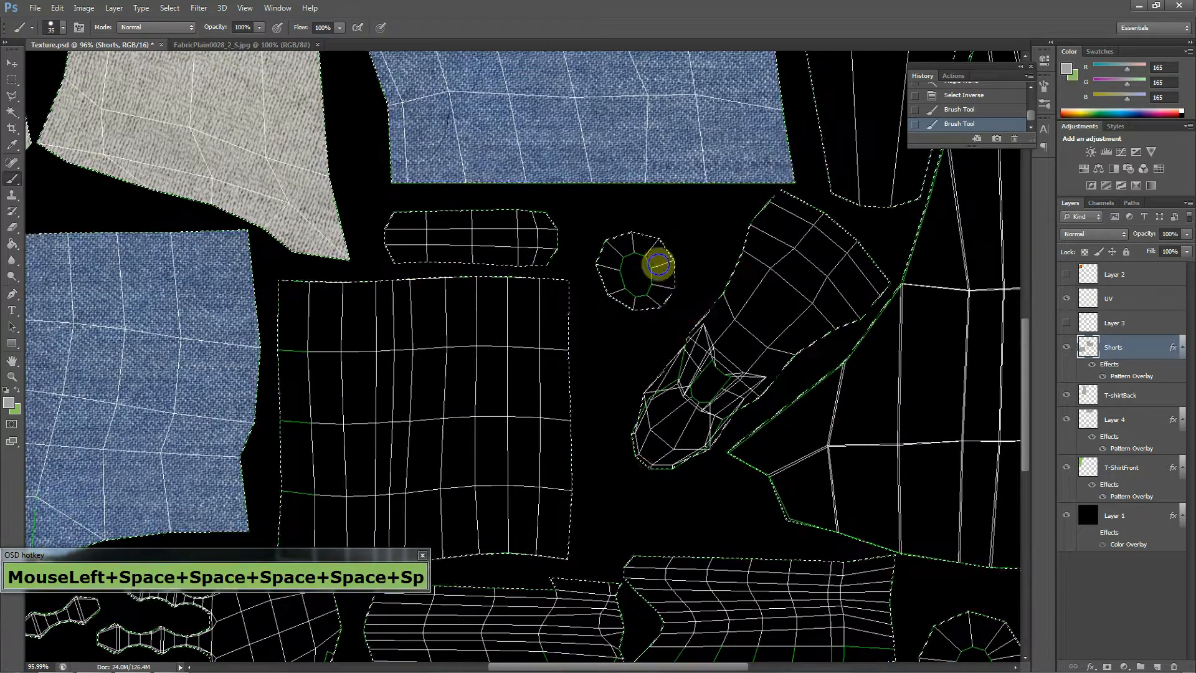
scroll(665, 224, "up", 1, "alt")
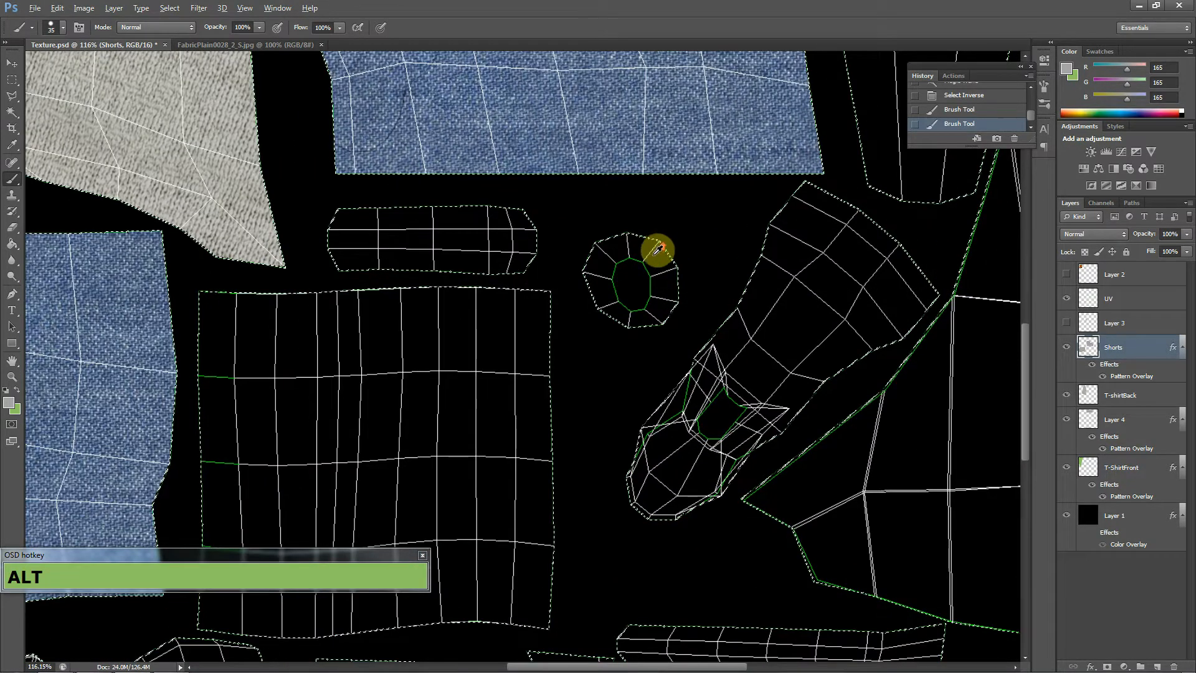
scroll(660, 246, "up", 1, "alt")
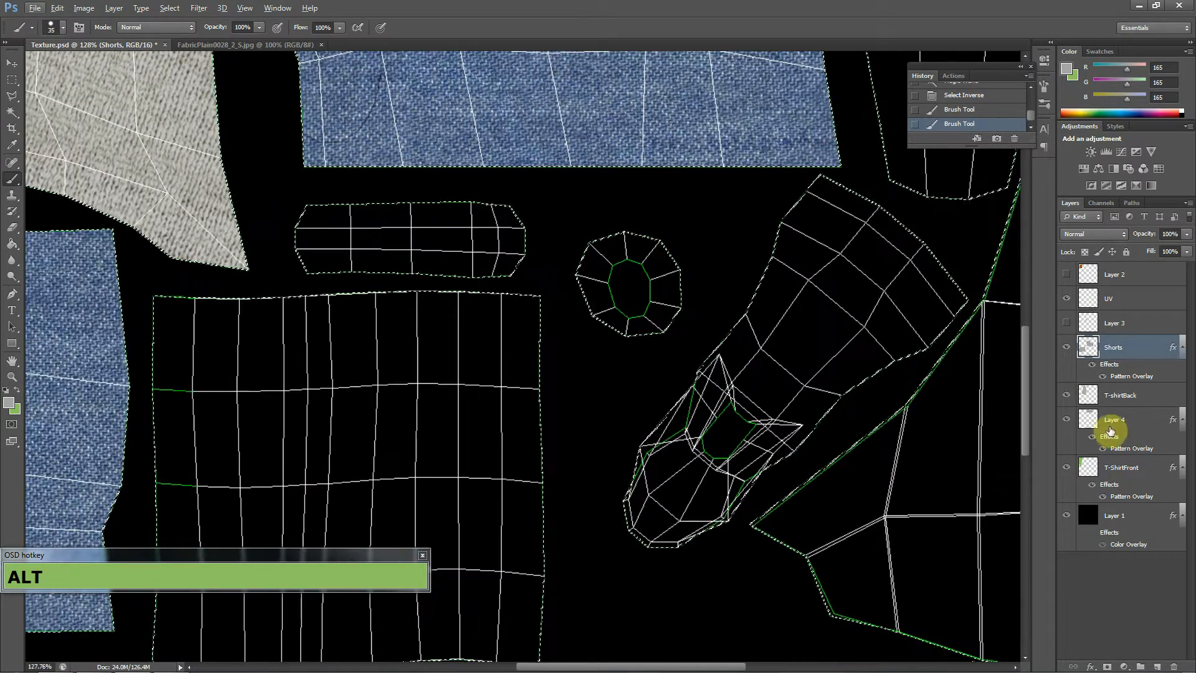
left_click(1143, 462)
left_click_drag(649, 256, 645, 298)
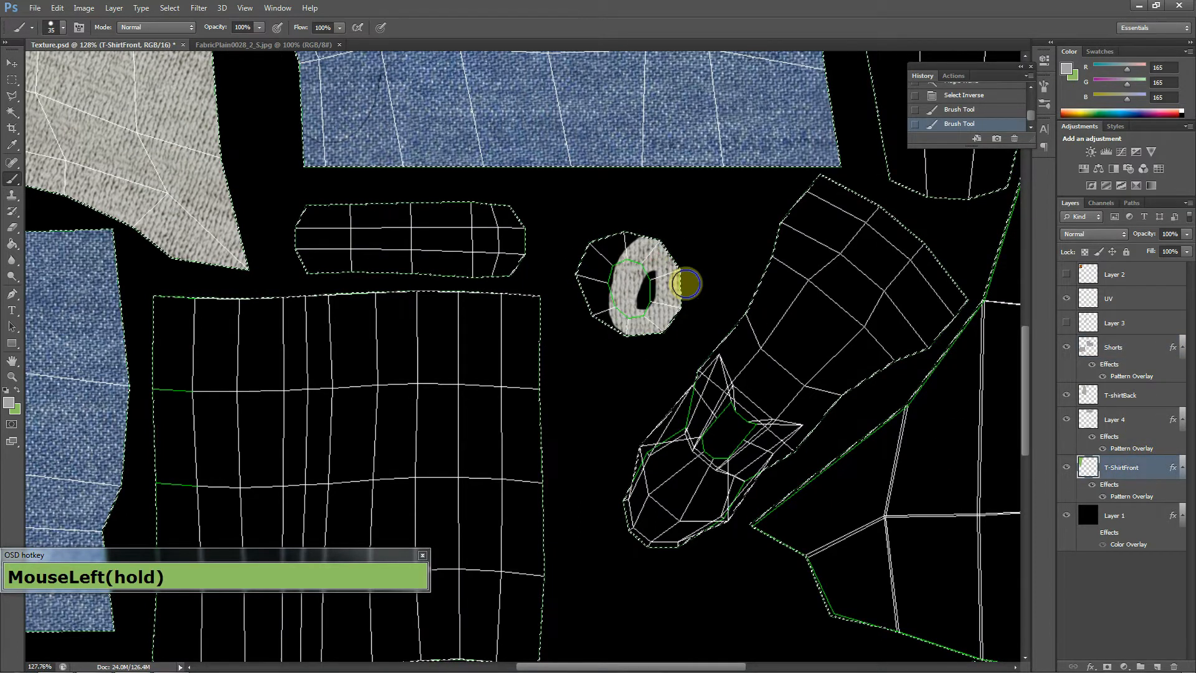
key("ctrl+z")
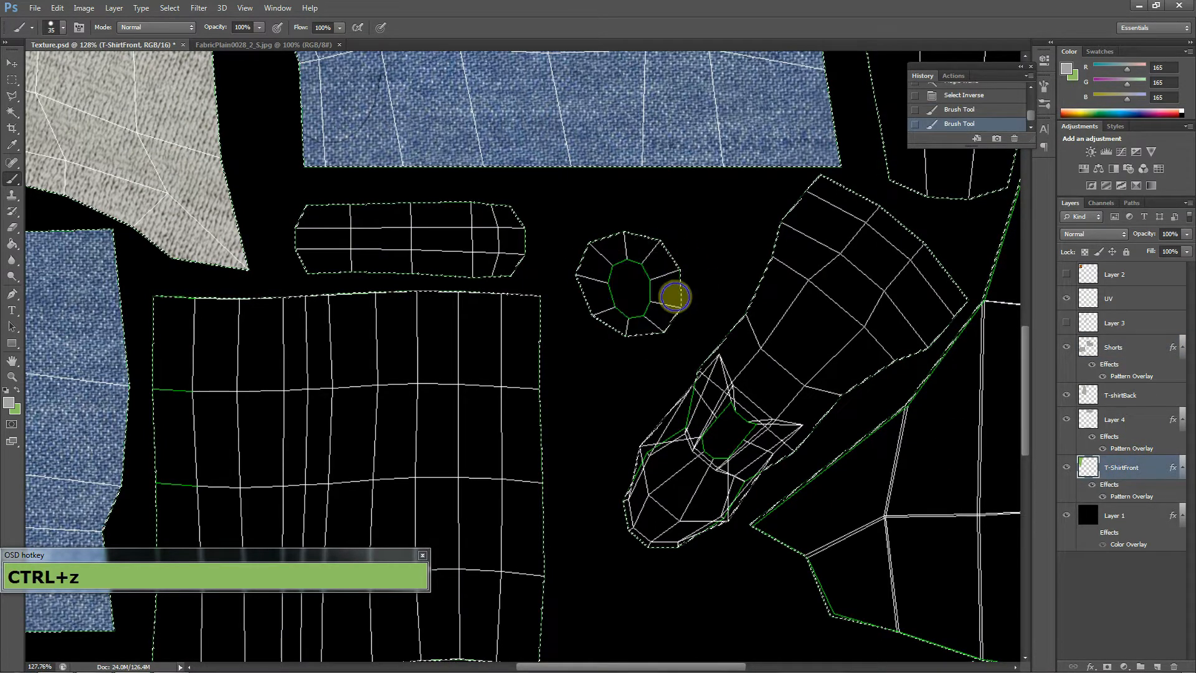
Reselect the UV islands from the UV layer with the Magic Wand, inverting the background selection and subtracting the ring's inner hole.
scroll(680, 277, "up", 4, "alt")
scroll(683, 264, "up", 2, "alt")
left_click(12, 113)
left_click(566, 298, "alt")
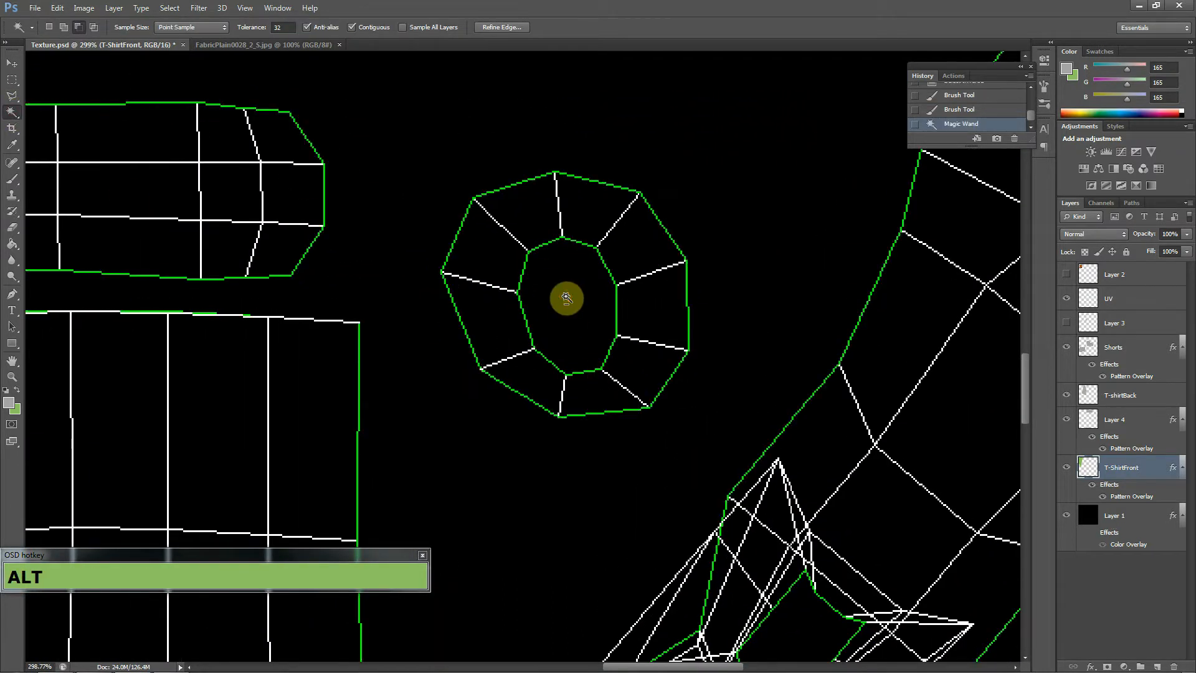
left_click(1097, 299)
left_click(575, 300)
left_click(724, 181)
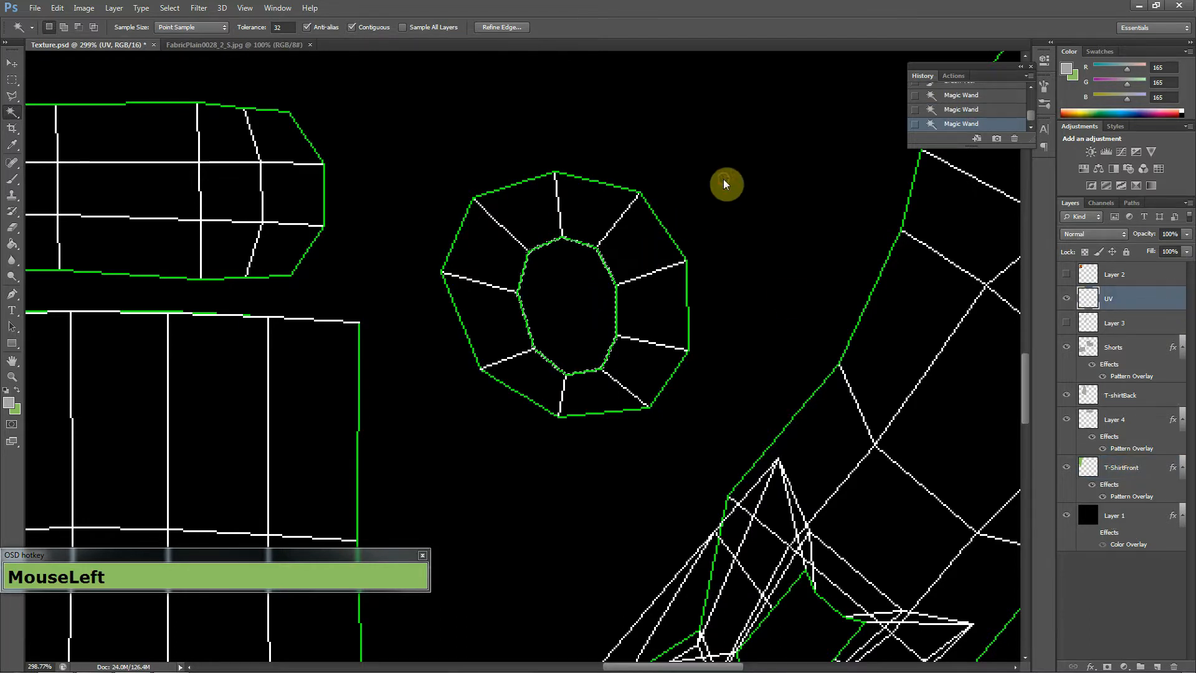
key("ctrl+shift+i")
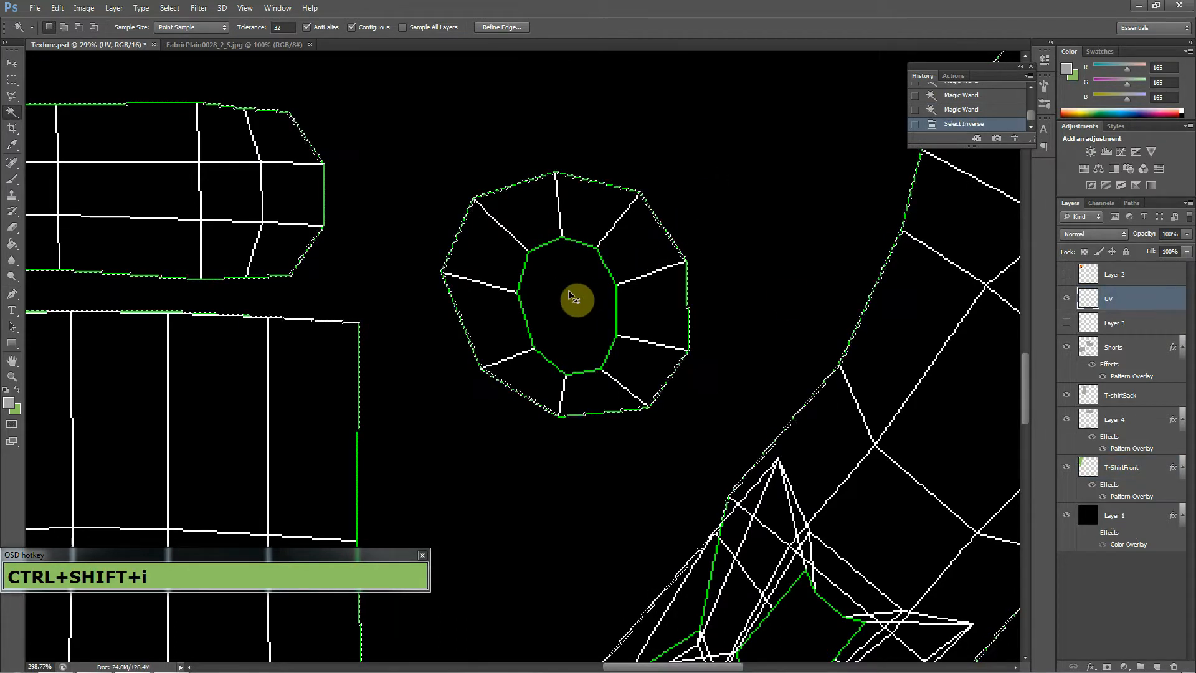
left_click(577, 284, "alt")
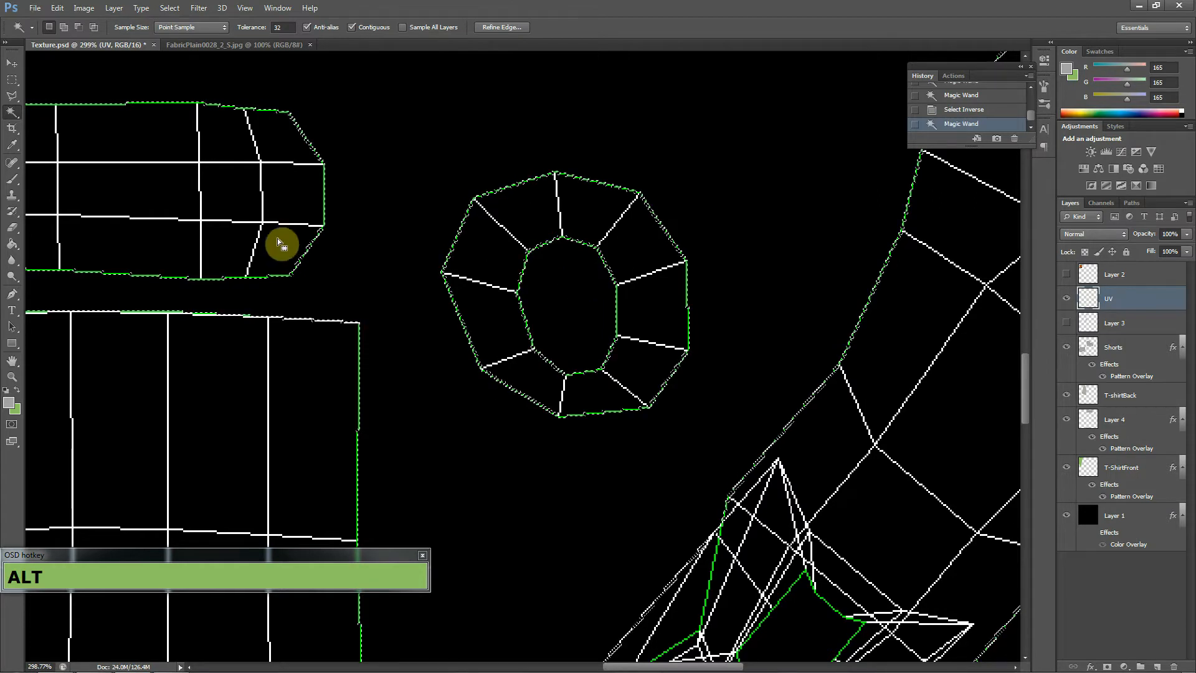
Paint the knit fabric over the ring-shaped island with the Brush on the T-ShirtFront layer.
key("b")
left_click(539, 245)
mouse_move(497, 294)
left_mouse_down()
mouse_move(555, 200)
mouse_move(589, 215)
left_mouse_up()
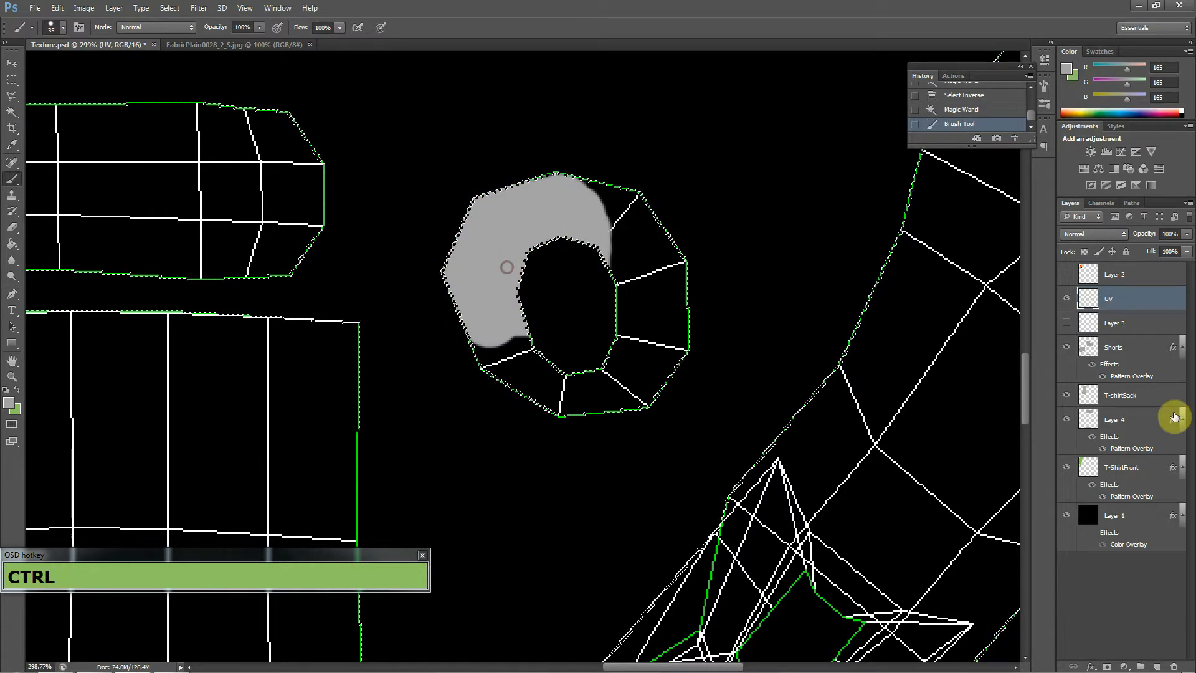
key("ctrl+z")
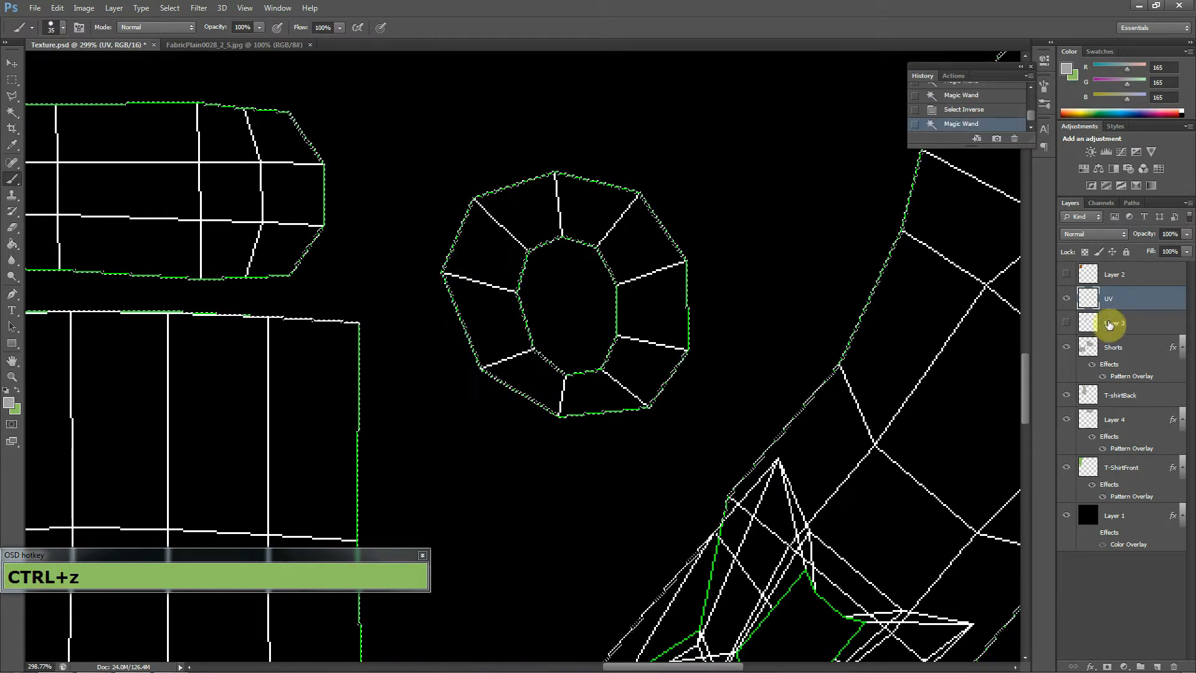
left_click(1130, 469)
mouse_move(683, 251)
left_mouse_down()
mouse_move(700, 261)
mouse_move(614, 293)
mouse_move(619, 246)
mouse_move(564, 283)
mouse_move(446, 312)
mouse_move(542, 355)
mouse_move(508, 401)
left_mouse_up()
left_click_drag(652, 416, 542, 160)
Select an untextured face inside the shorts' leg opening in 3ds Max and find its round UV island in Photoshop.
key("alt+Tab")
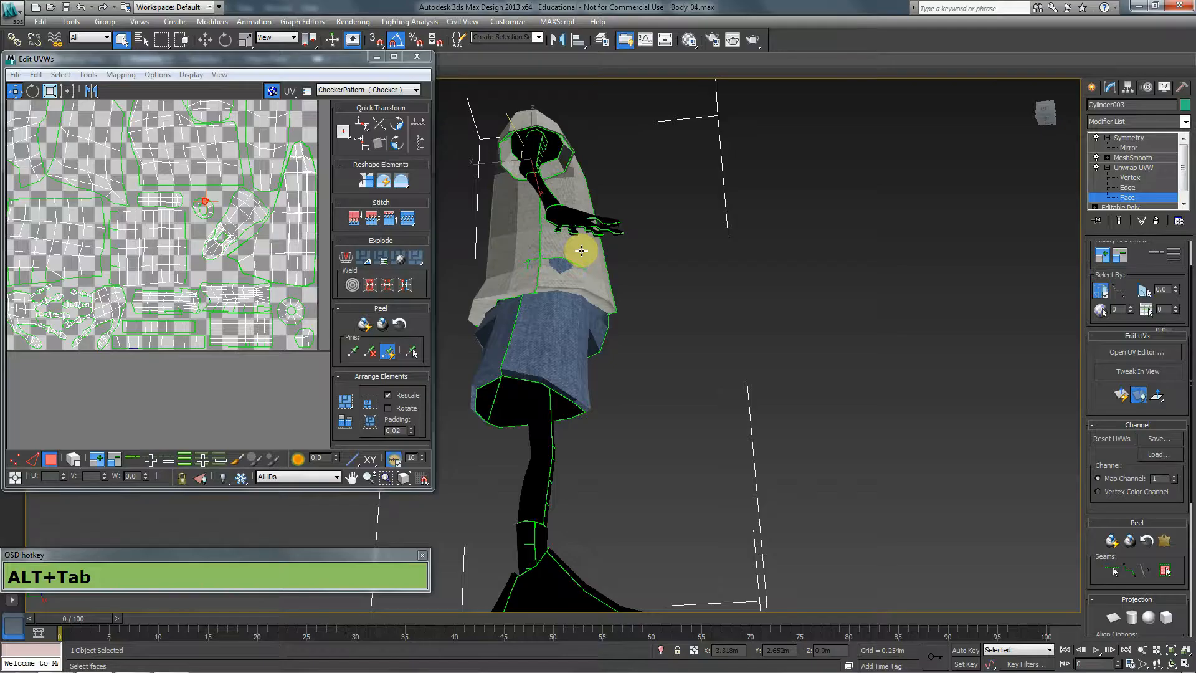
left_click_drag(514, 459, 561, 262)
key("alt+Tab")
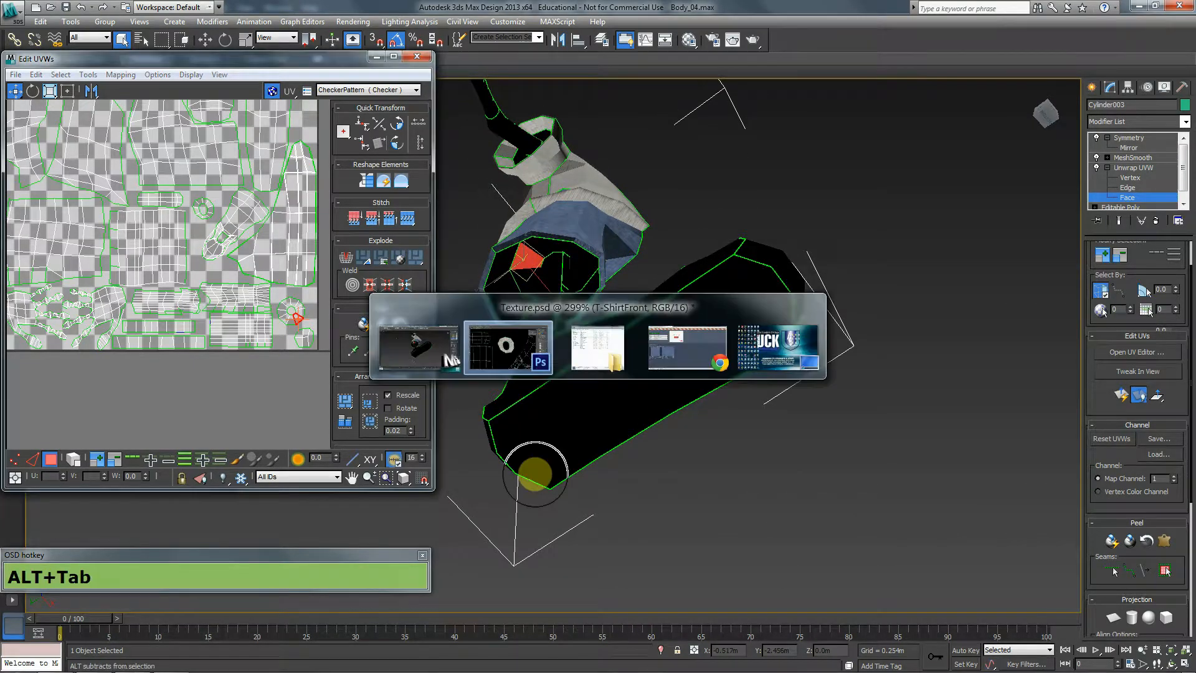
scroll(748, 468, "down", 2)
scroll(808, 492, "down", 5)
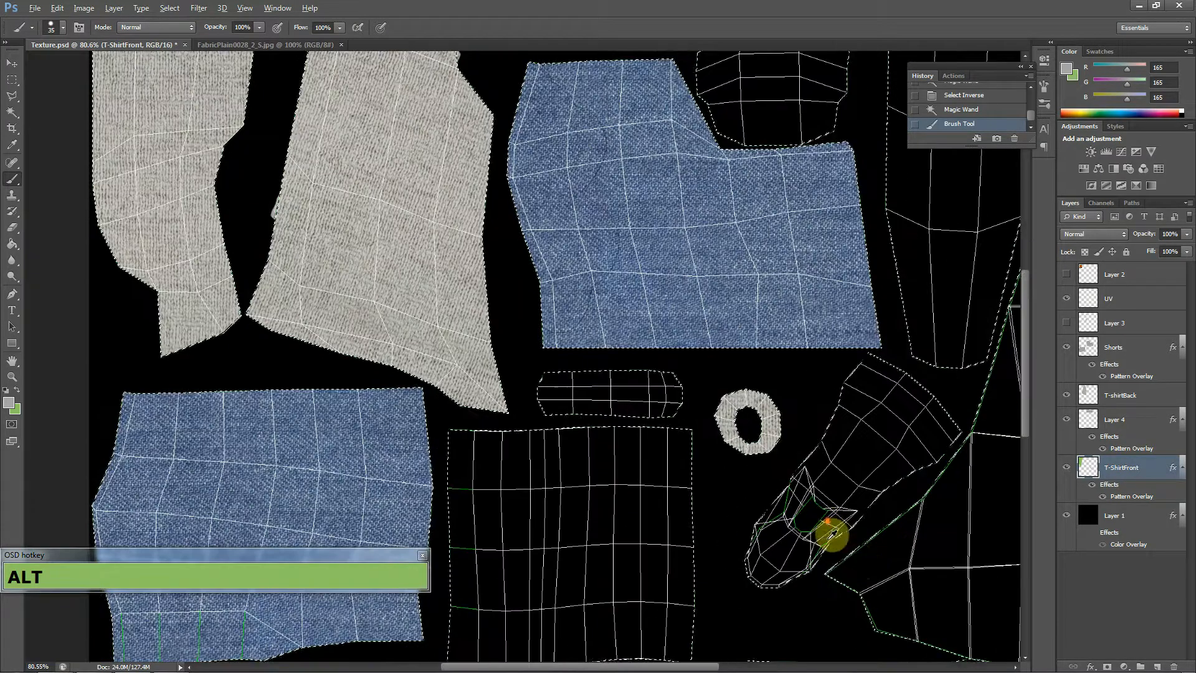
left_click_drag(873, 563, 507, 189)
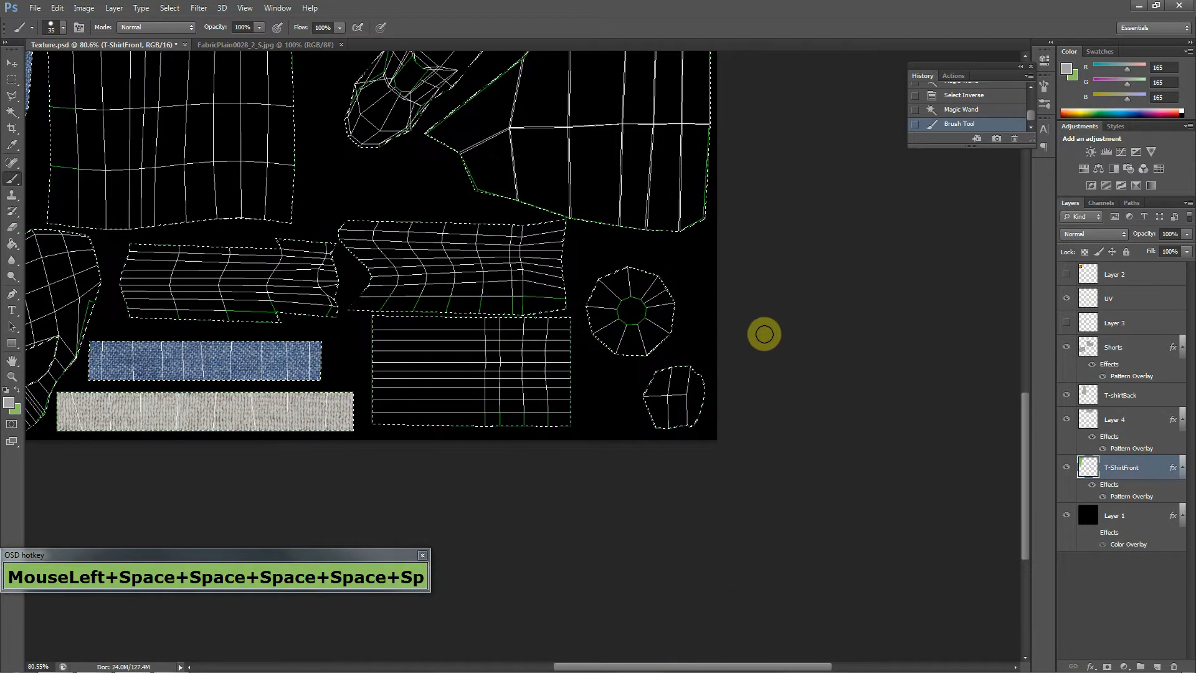
Reselect the UV islands from the UV layer without the round island's inner hole, and paint that island with denim on the Shorts layer.
left_click(12, 112)
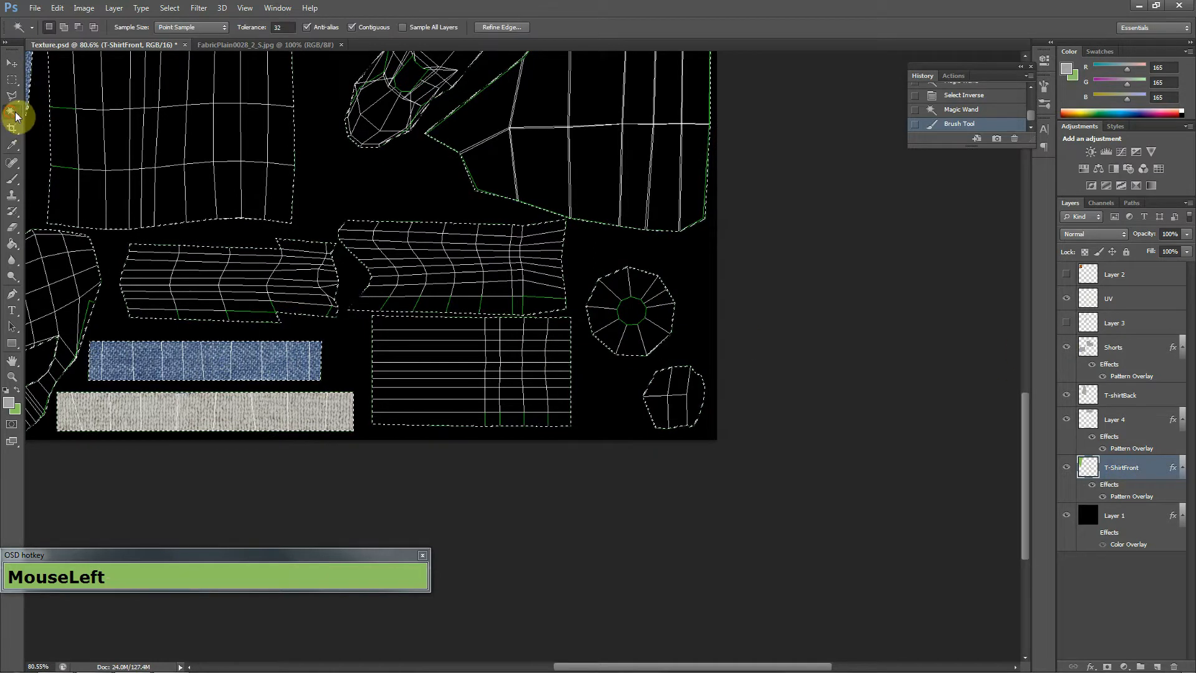
left_click(1144, 298)
key("ctrl+shift+i")
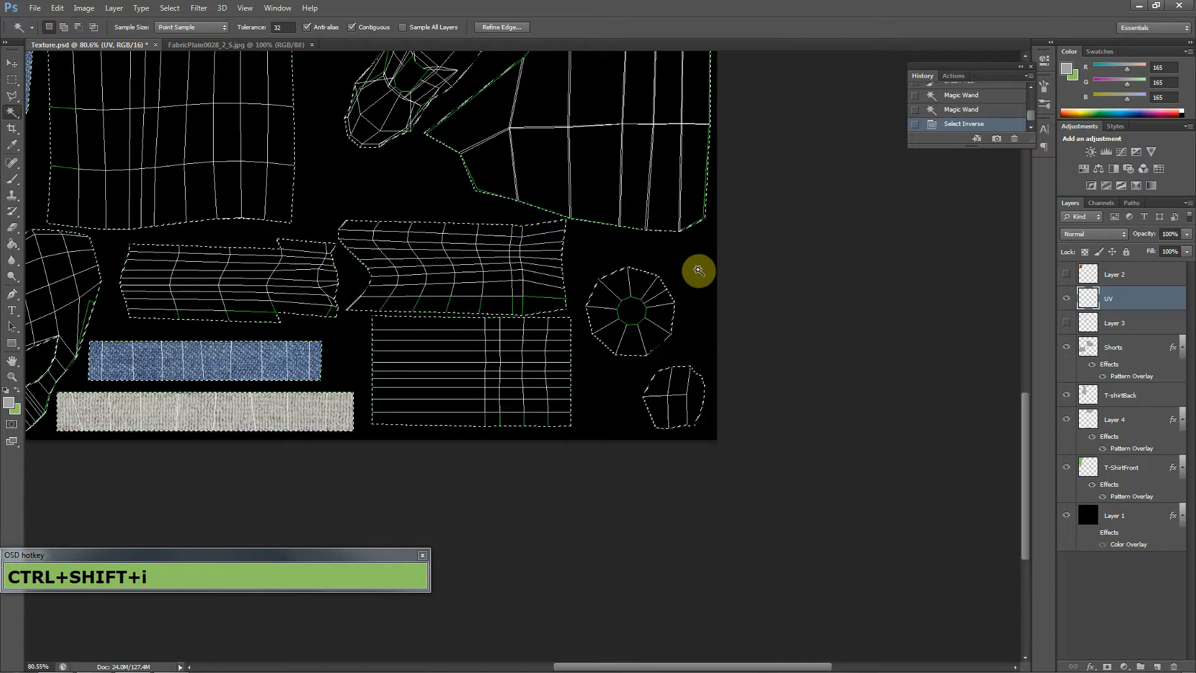
left_click(1147, 353)
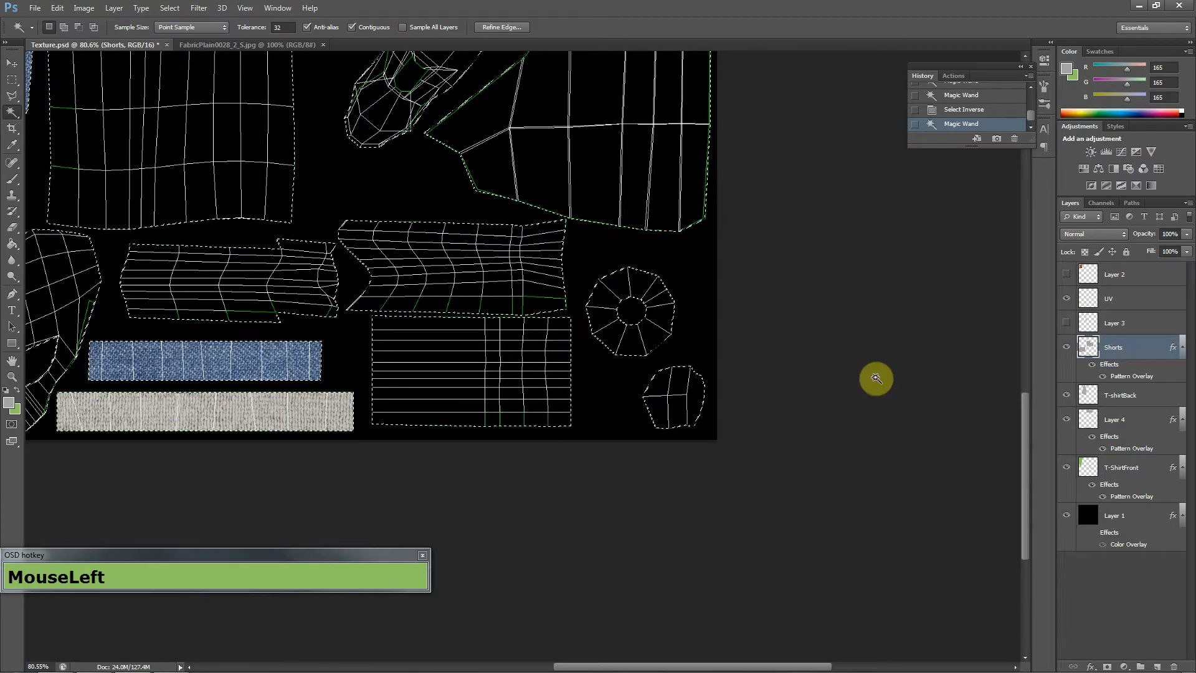
key("b")
left_click_drag(627, 309, 602, 289)
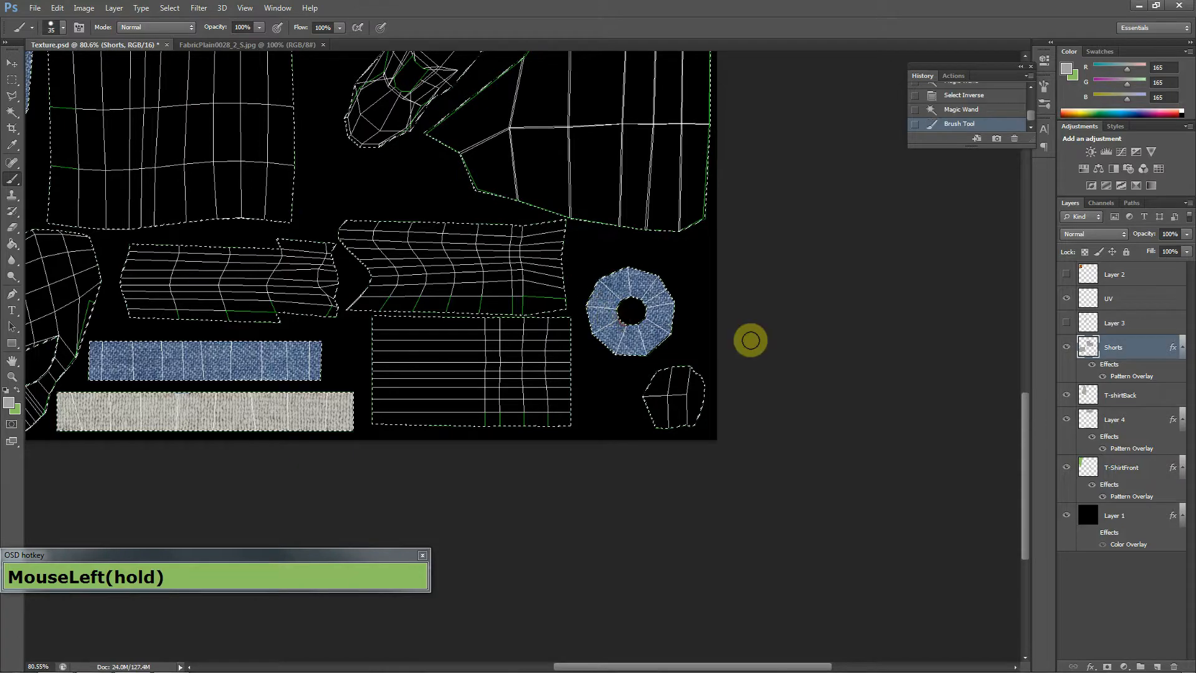
Clear the selection and save Texture.psd.
key("alt+Tab")
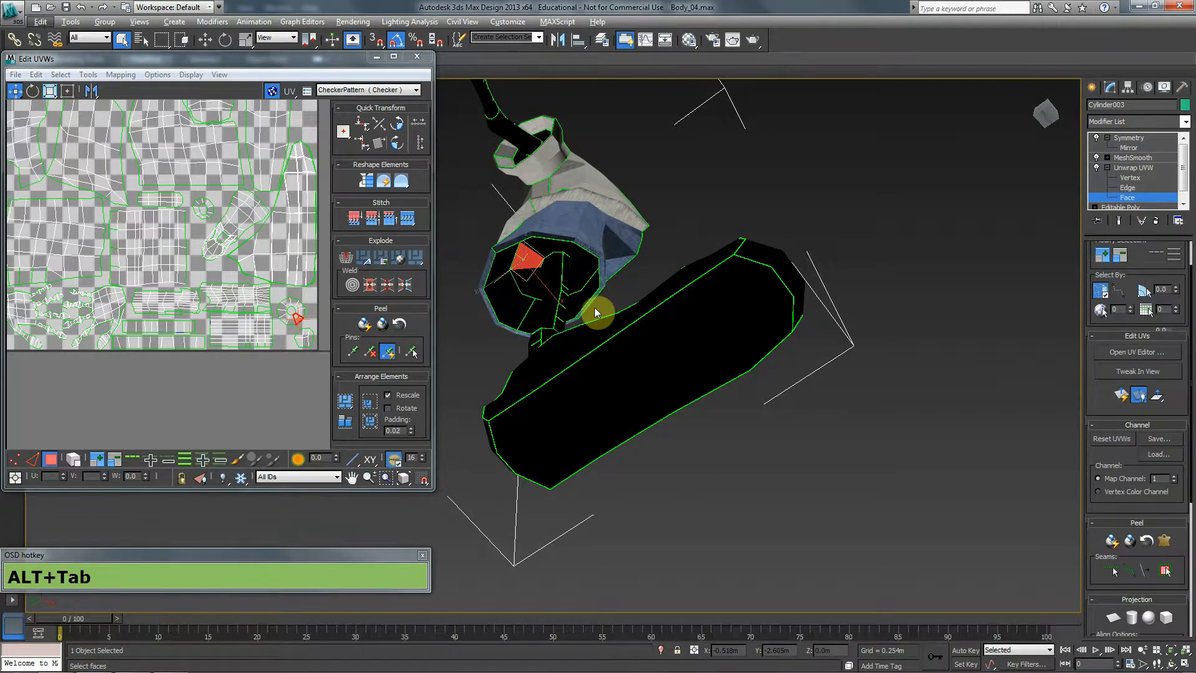
key("alt+Tab")
key("ctrl+d")
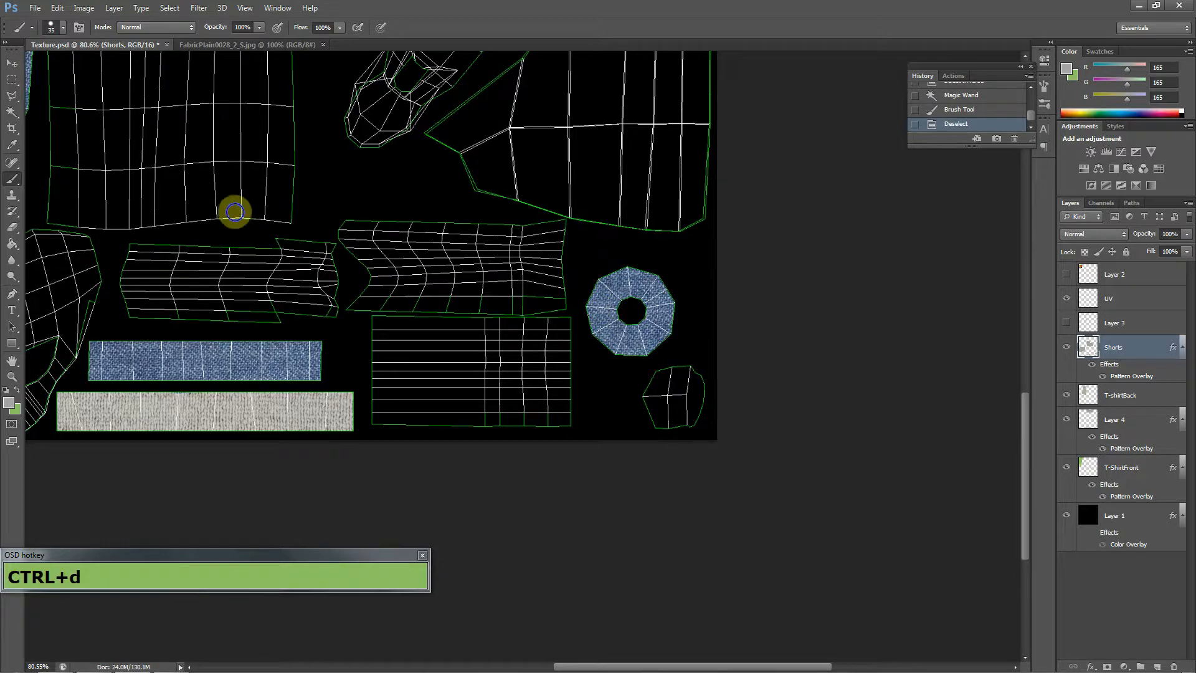
left_click(34, 8)
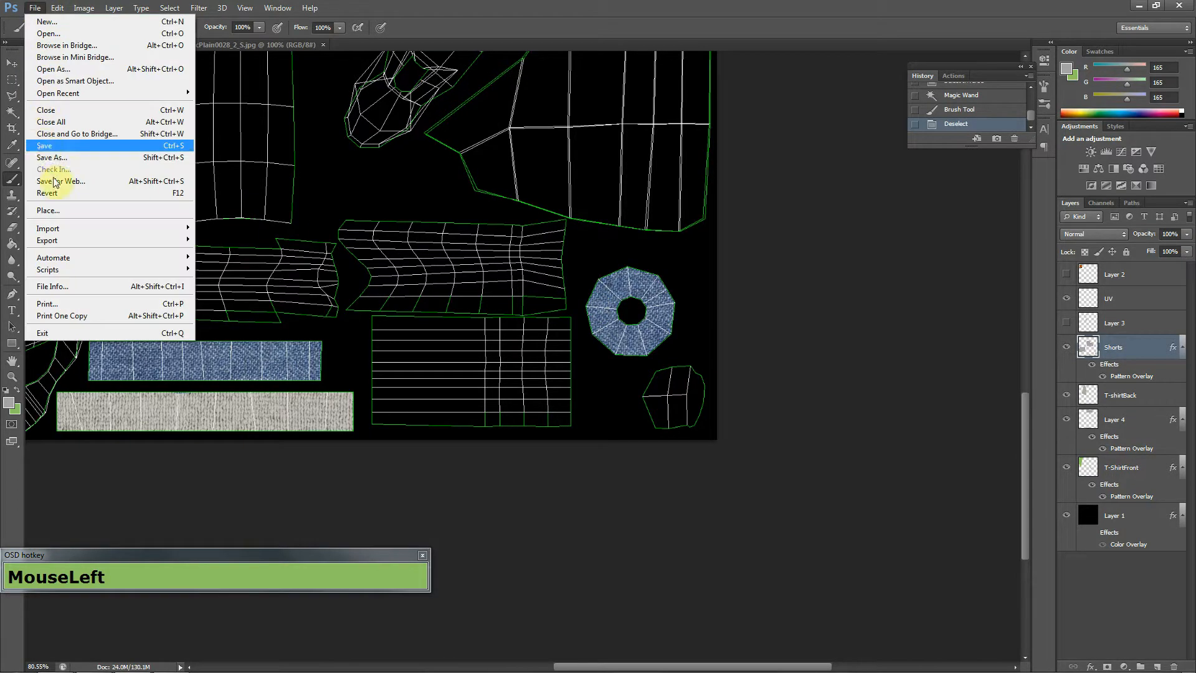
left_click(47, 144)
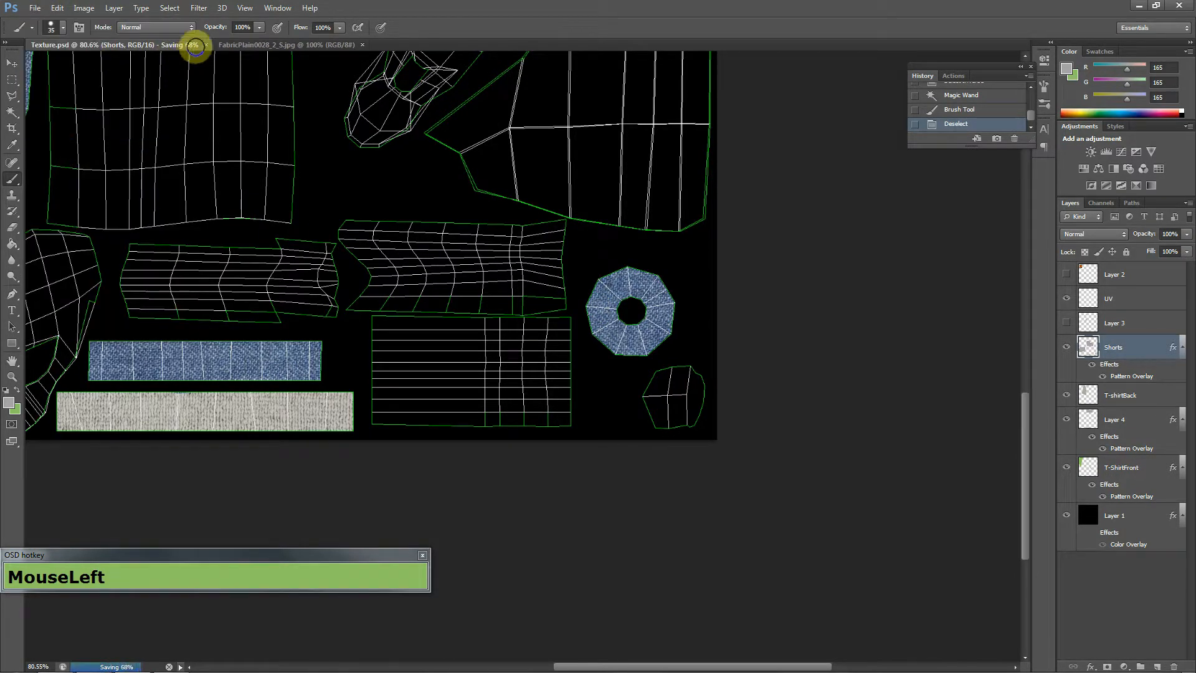
Save a JPEG version over the existing Texture.jpg in the 3Ds_Max_Modelling_HumanBody folder, accepting the JPEG options.
left_click(34, 8)
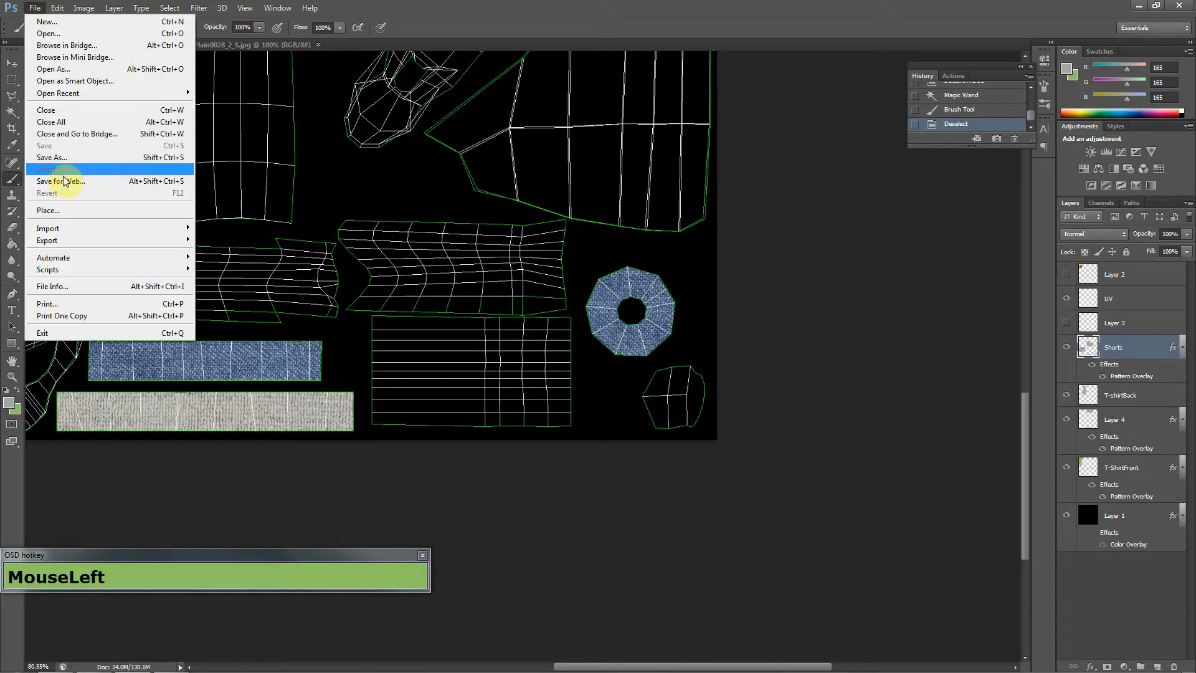
left_click(66, 158)
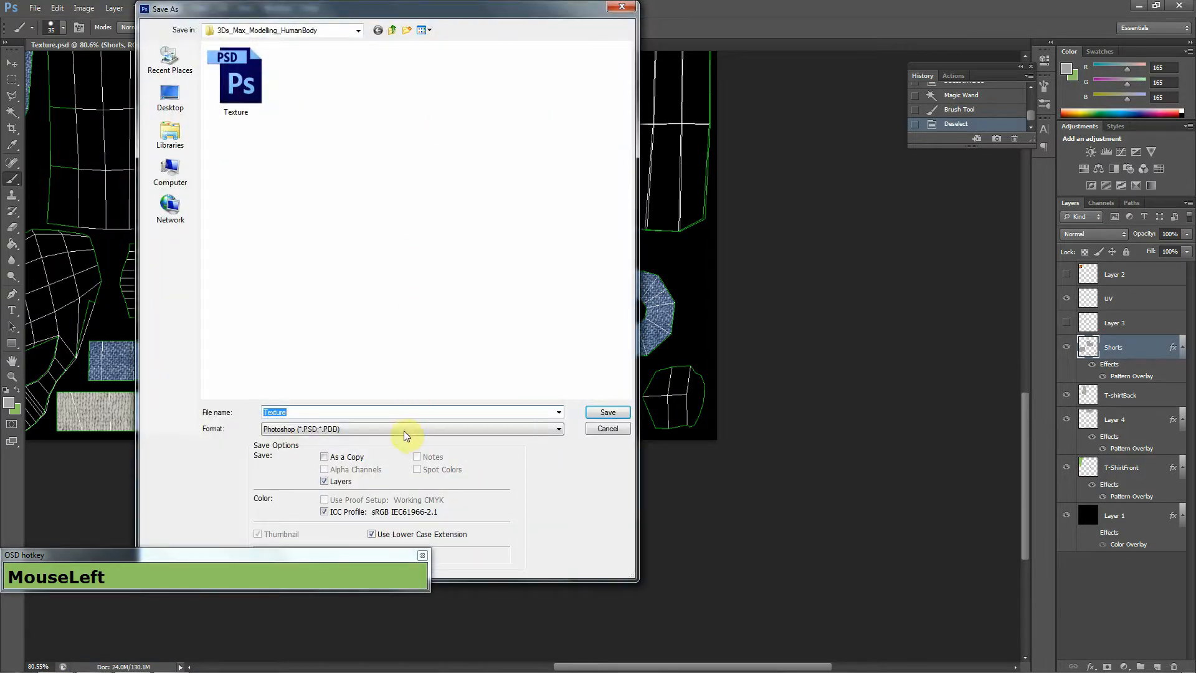
left_click(405, 428)
left_click(383, 482)
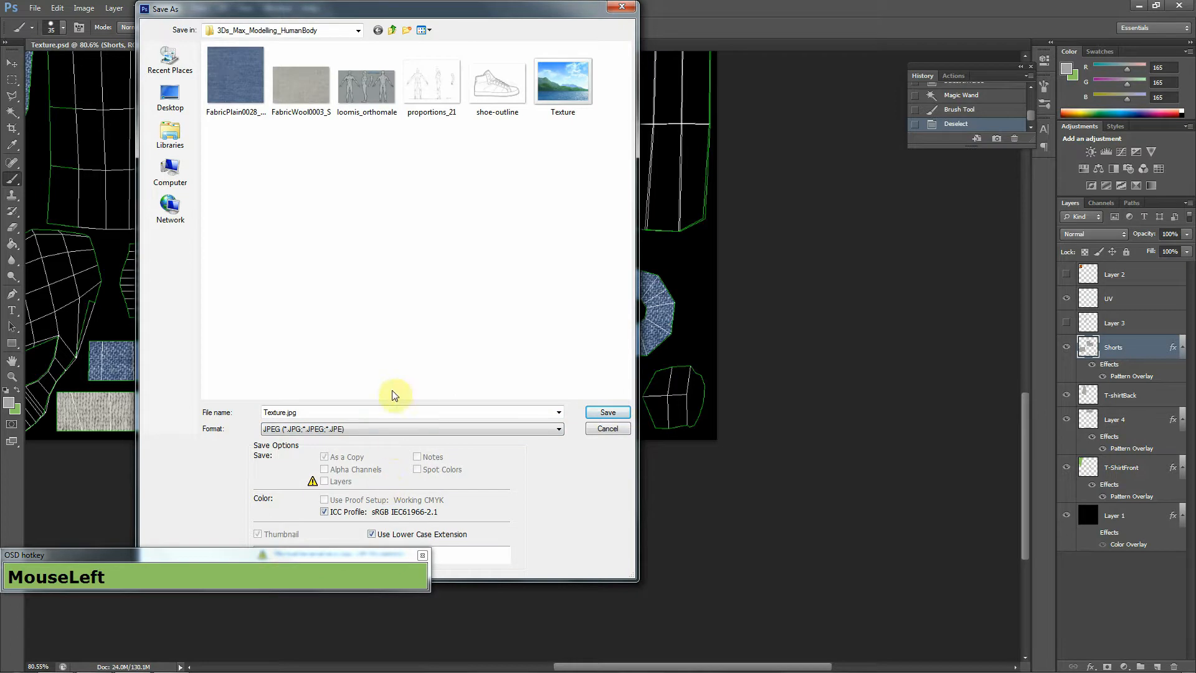
left_click(395, 430)
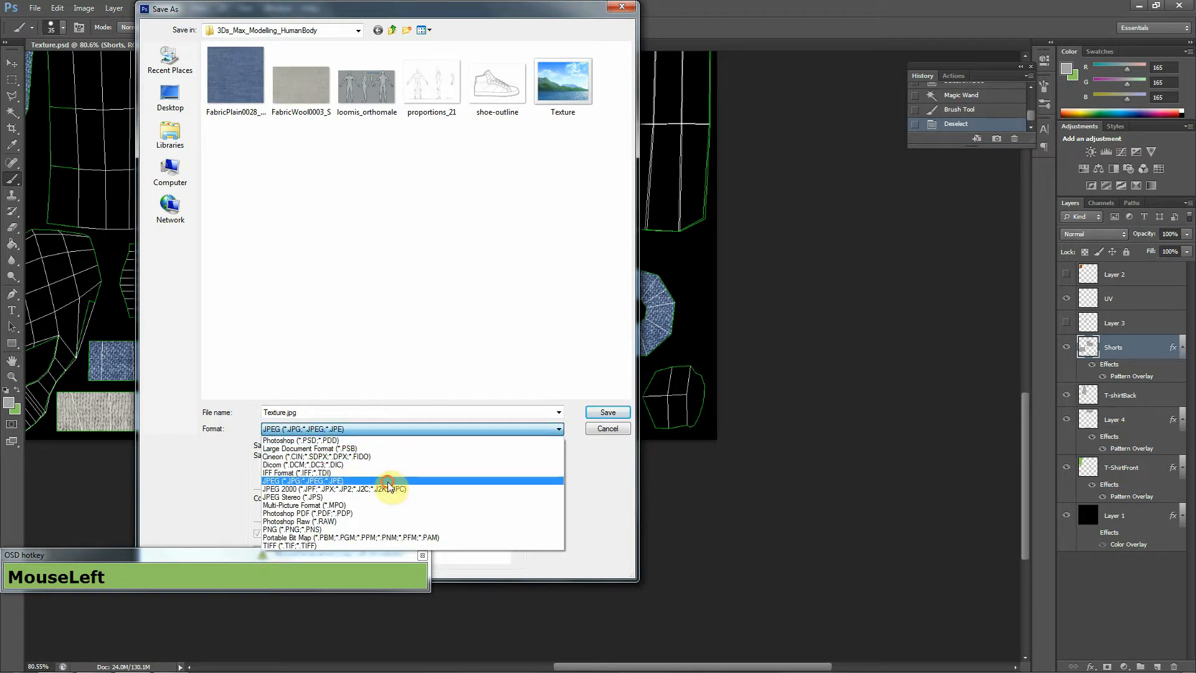
left_click(388, 481)
double_click(568, 79)
left_click(567, 257)
left_click(663, 184)
Switch to 3ds Max, close the UV editor and remove the Unwrap UVW modifier from the body.
key("alt+Tab")
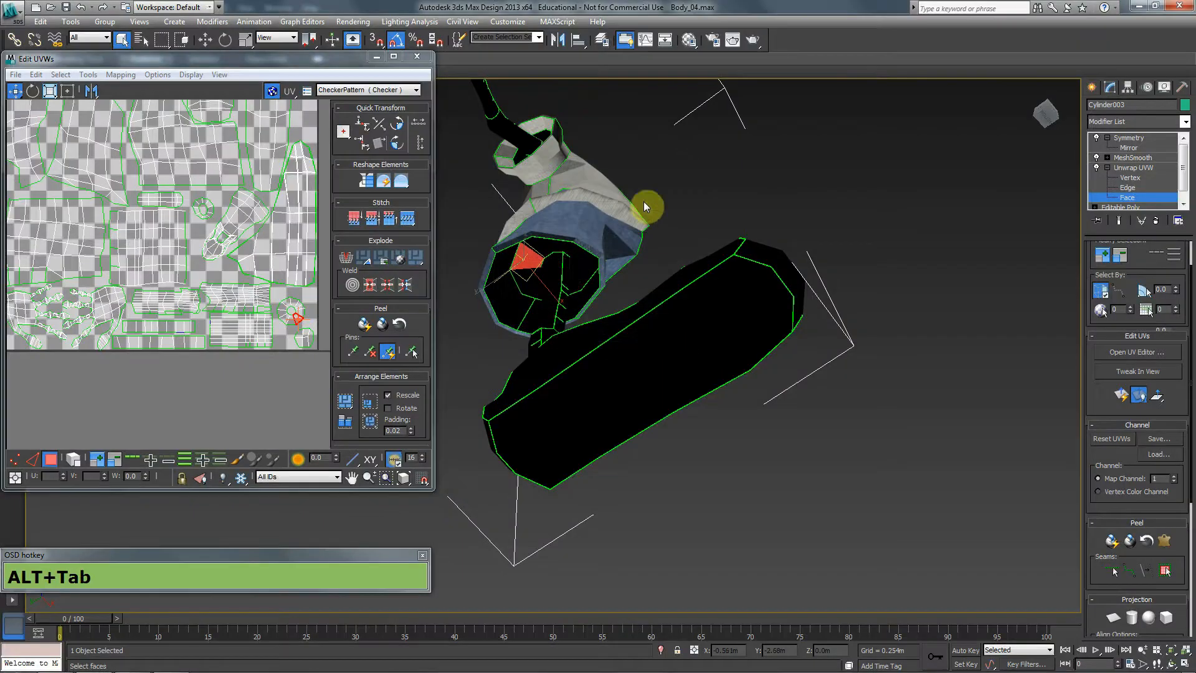
left_click(841, 148)
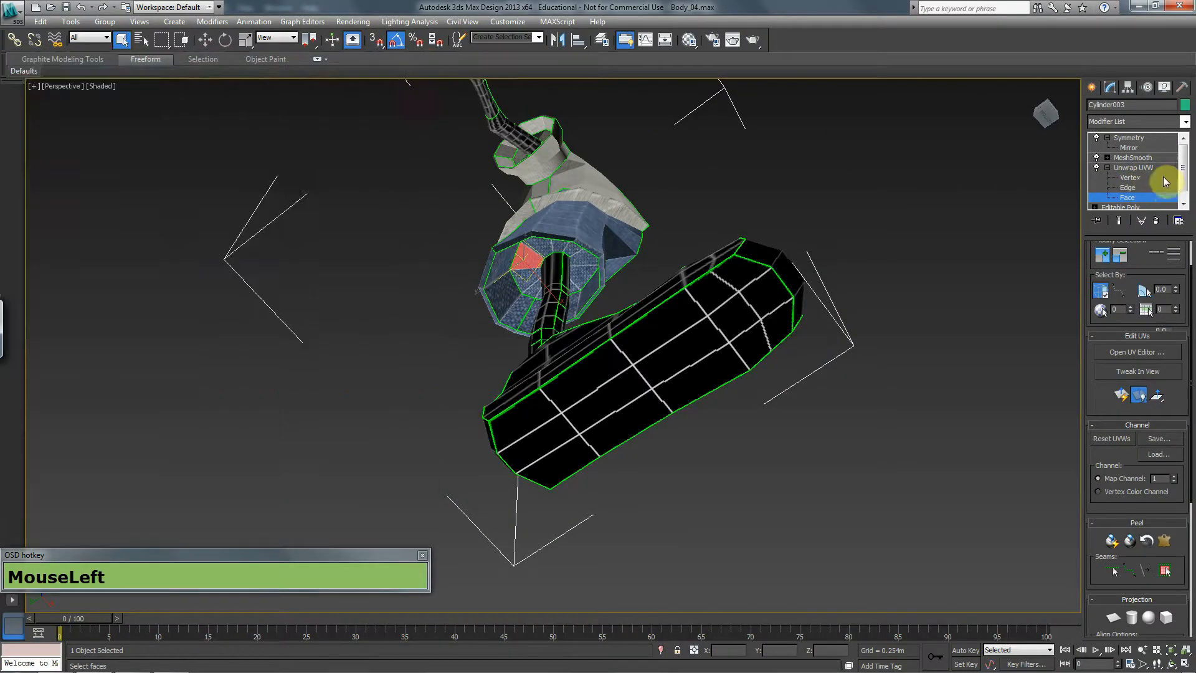
left_click(1154, 224)
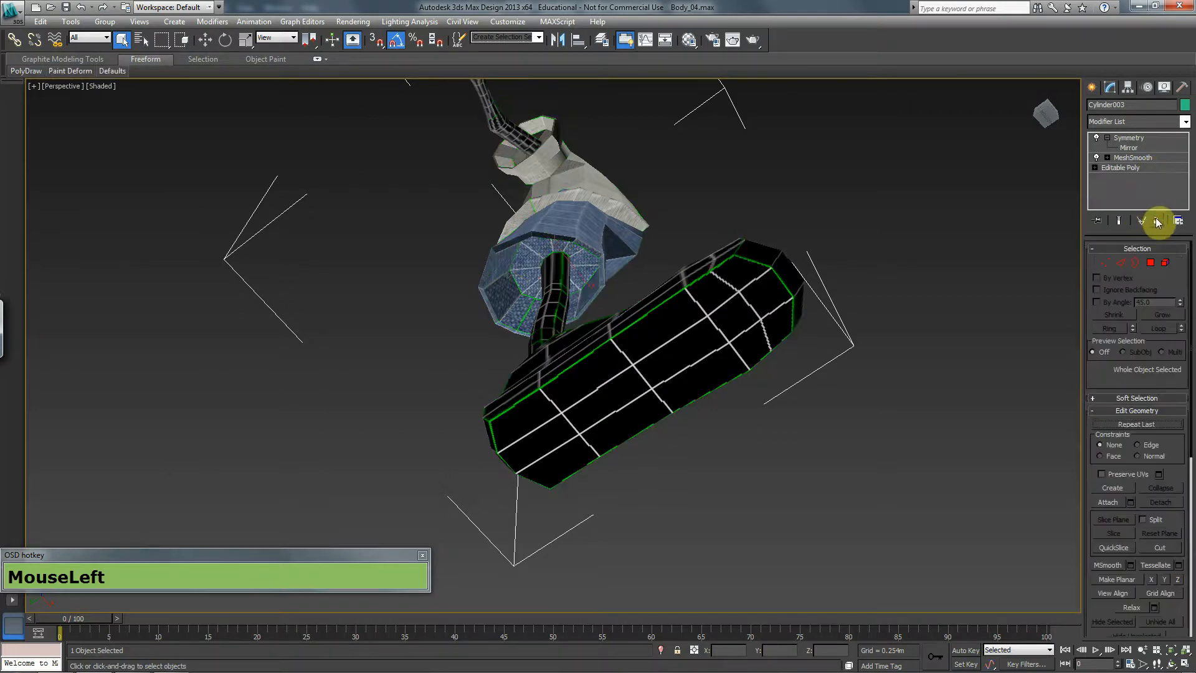
Examine the textured T-shirt and shorts on the model from several sides.
left_click_drag(1050, 114, 1009, 225)
key("alt+Tab")
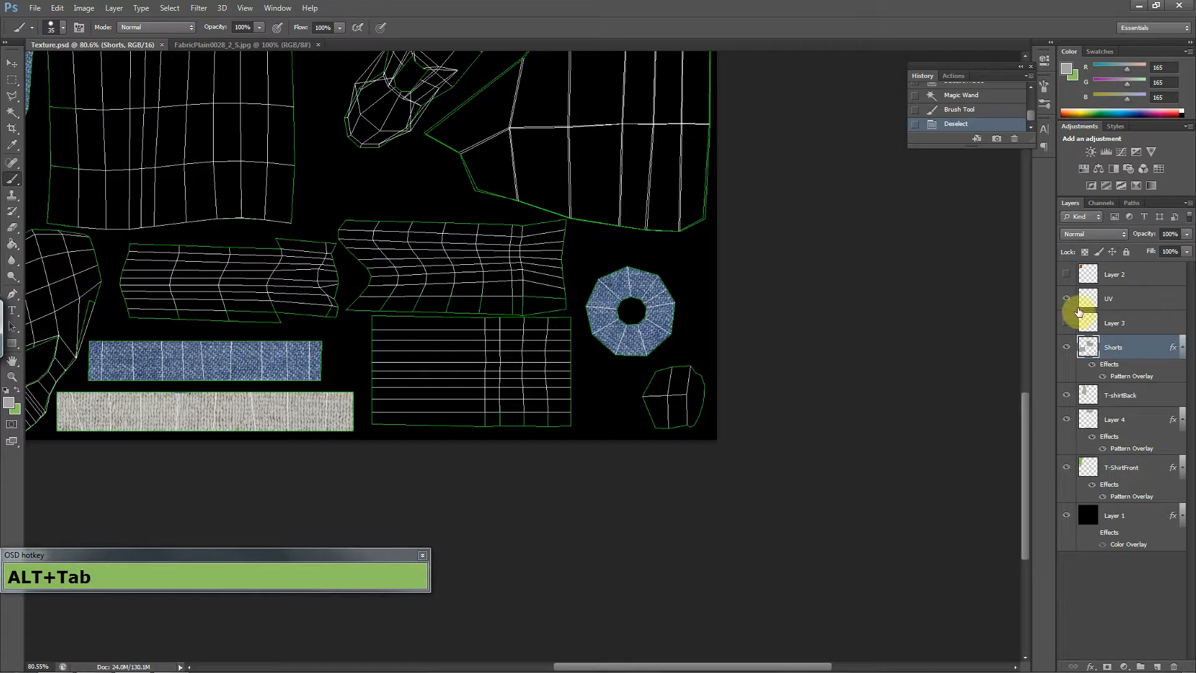
key("alt+Tab")
left_click_drag(1053, 117, 991, 111)
left_click_drag(1046, 118, 1103, 103)
scroll(554, 346, "up", 2)
Switch to Photoshop and toggle the Shorts and T-shirtBack layers off and on to check which islands each one covers.
key("alt+Tab")
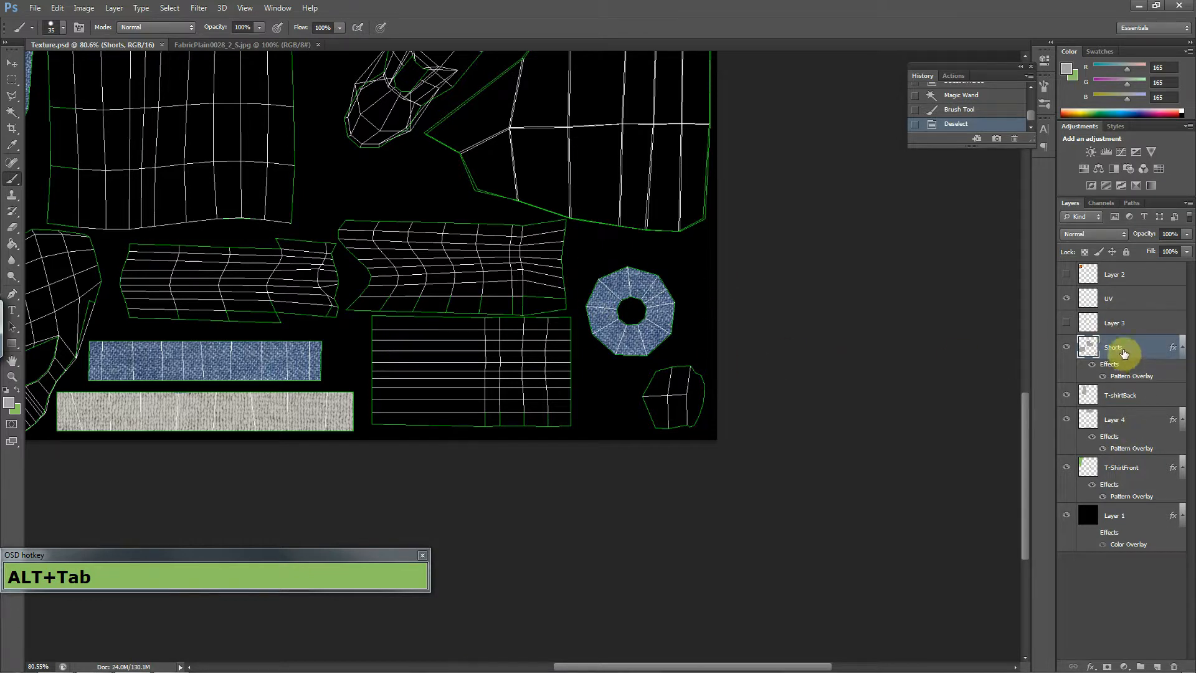
left_click(1067, 347)
left_click(1067, 347)
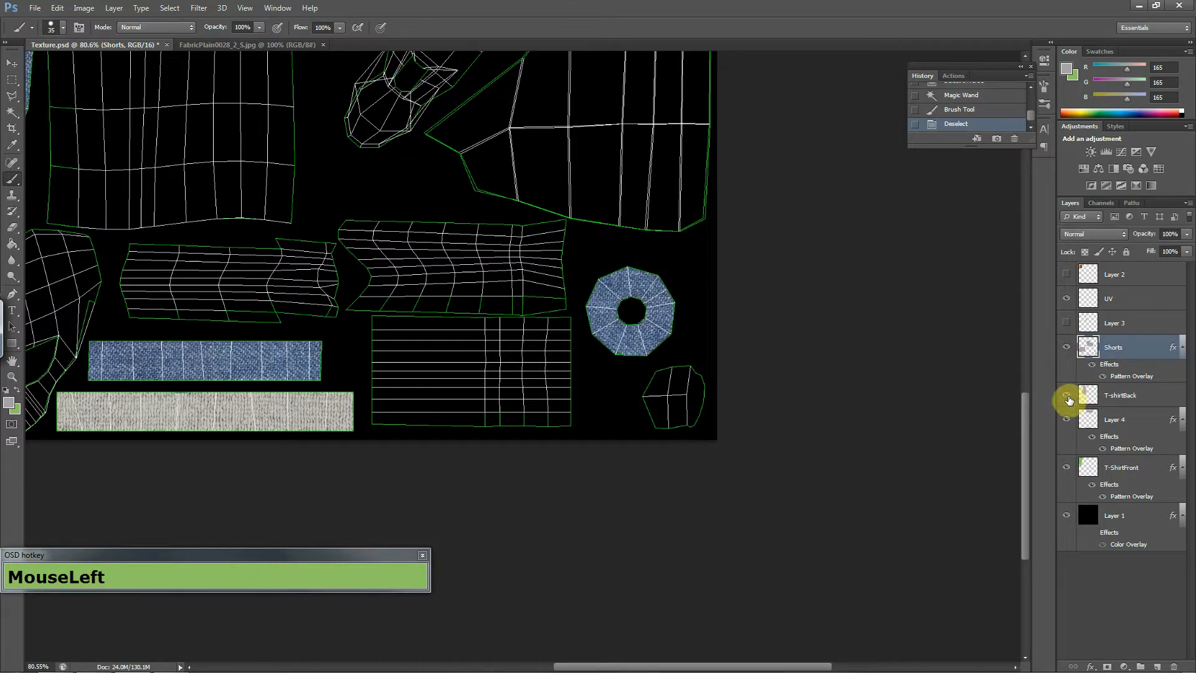
key("z")
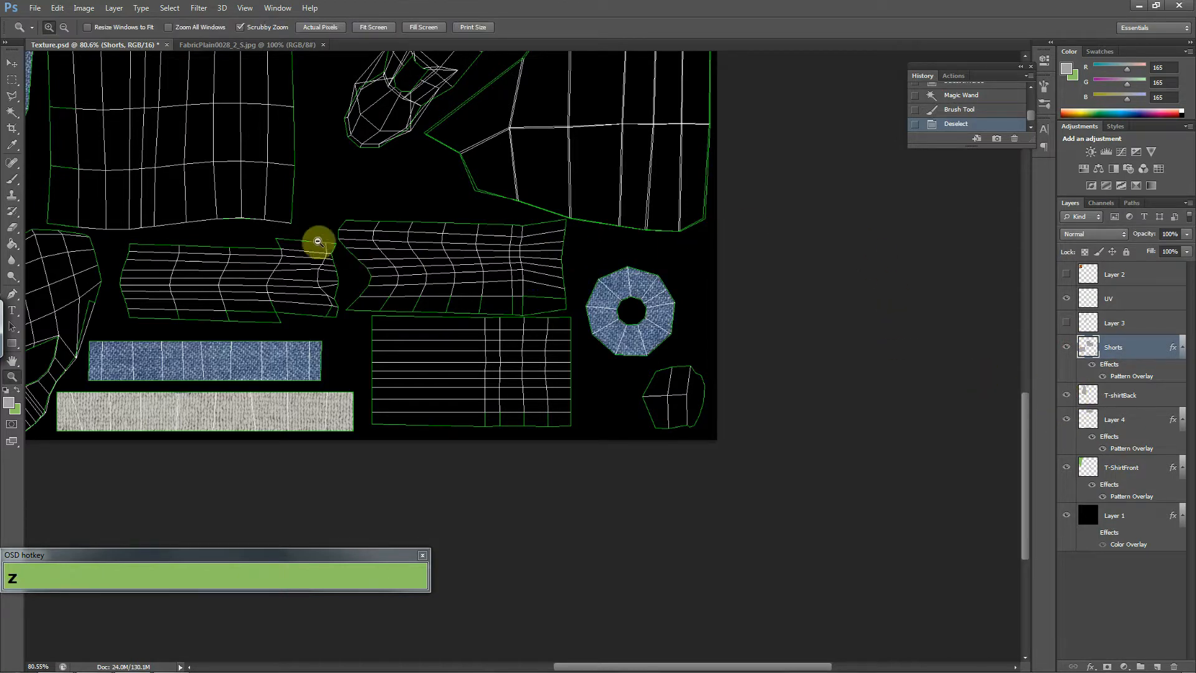
left_click(316, 201, "alt")
left_click(311, 177, "alt")
left_click(311, 178, "alt")
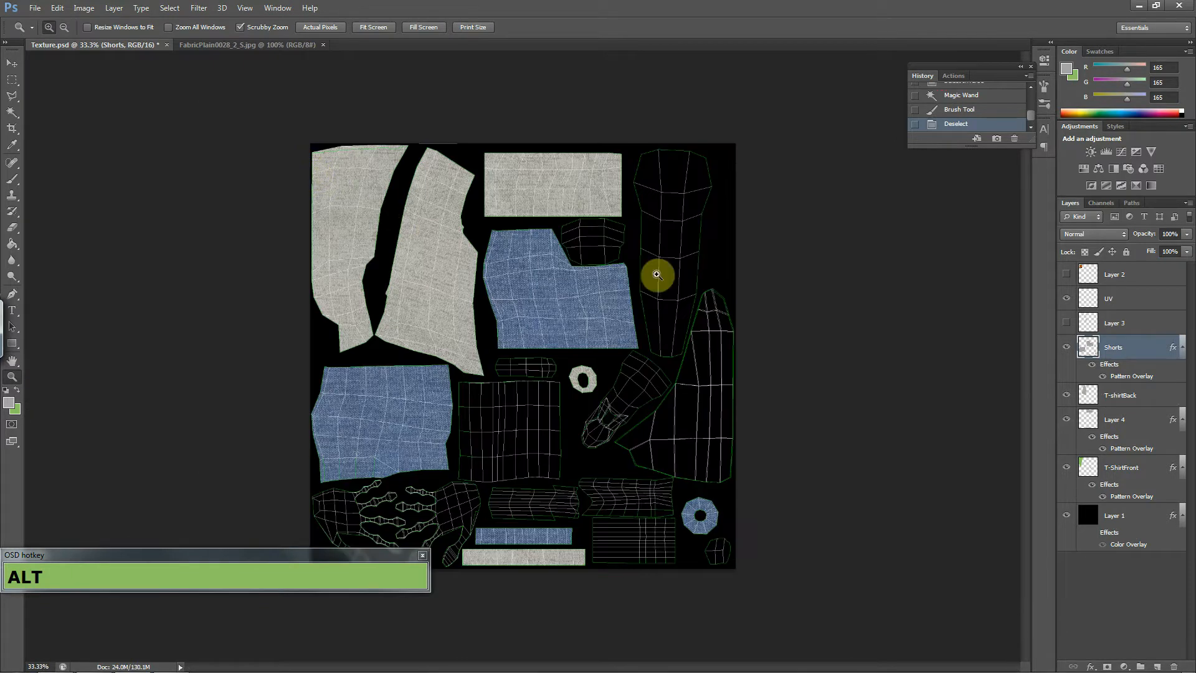
left_click(1070, 397)
left_click(1073, 401)
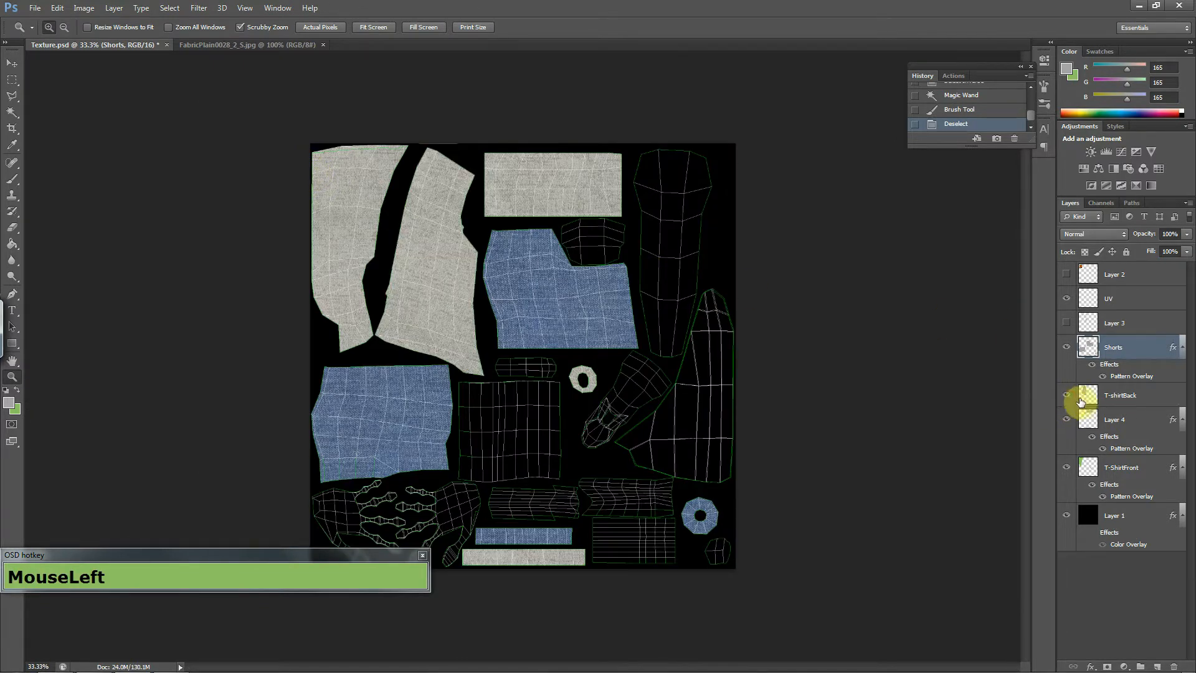
Toggle Layer 4's visibility to identify its contents, and rename the layer as T-Shirt Inside.
left_click(1068, 422)
left_click(1069, 424)
left_click(1070, 426)
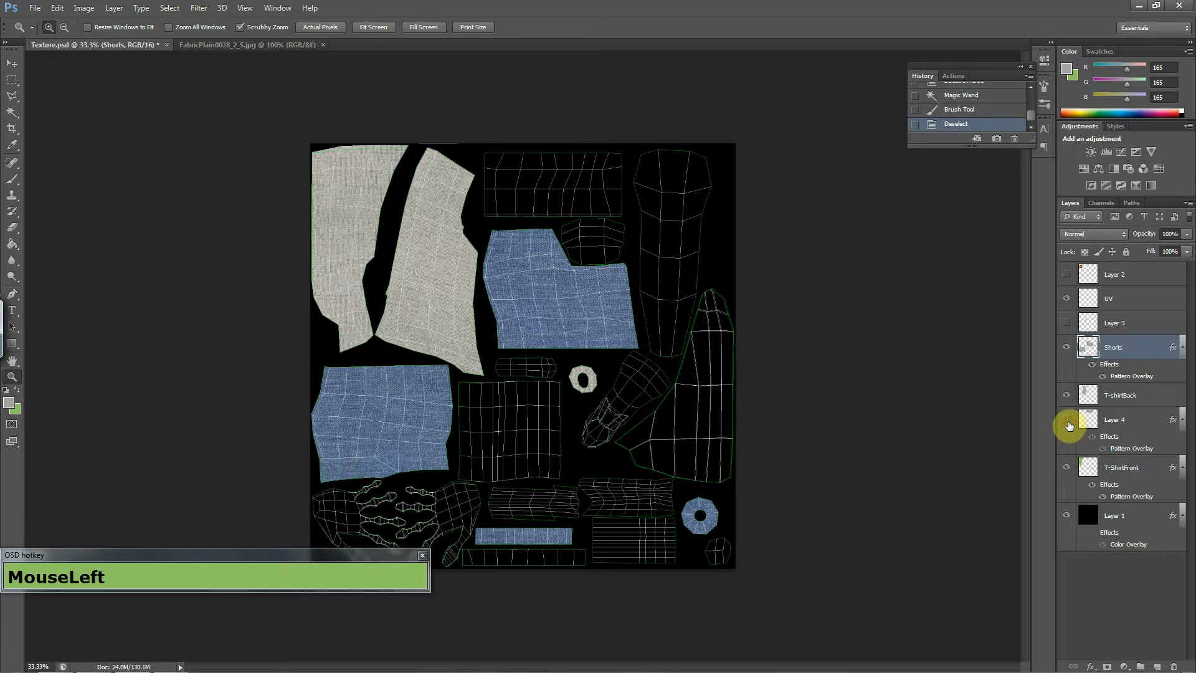
left_click(1070, 423)
left_click(1123, 420)
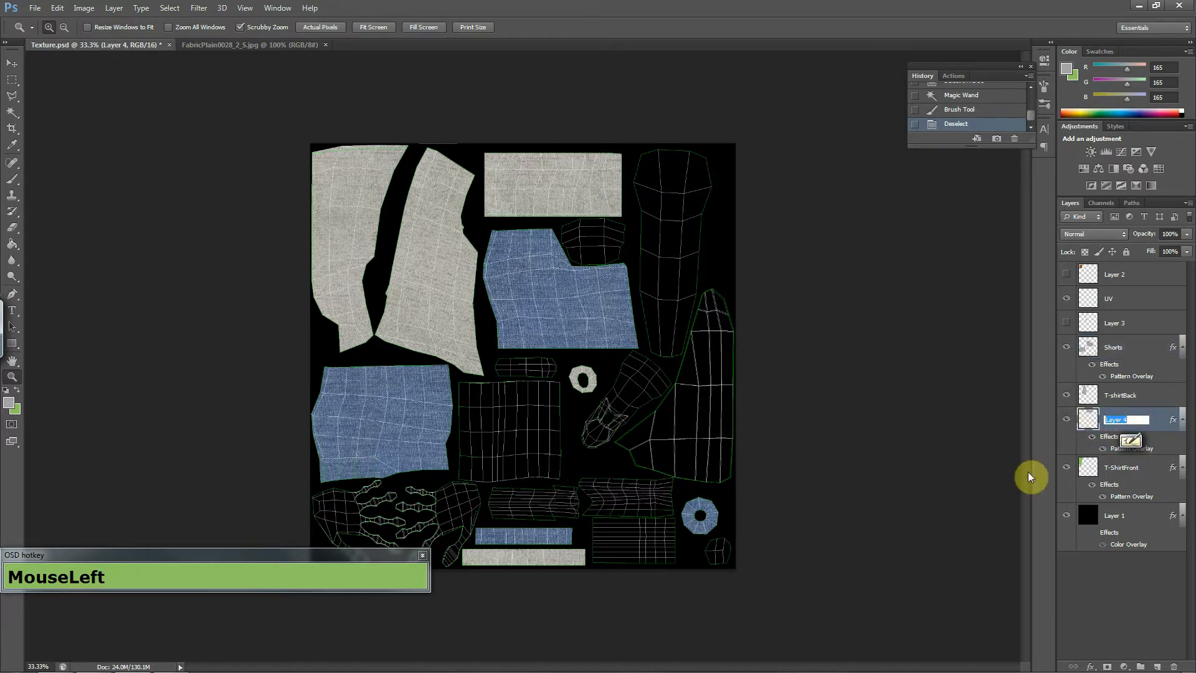
type("T-Shirt Inside")
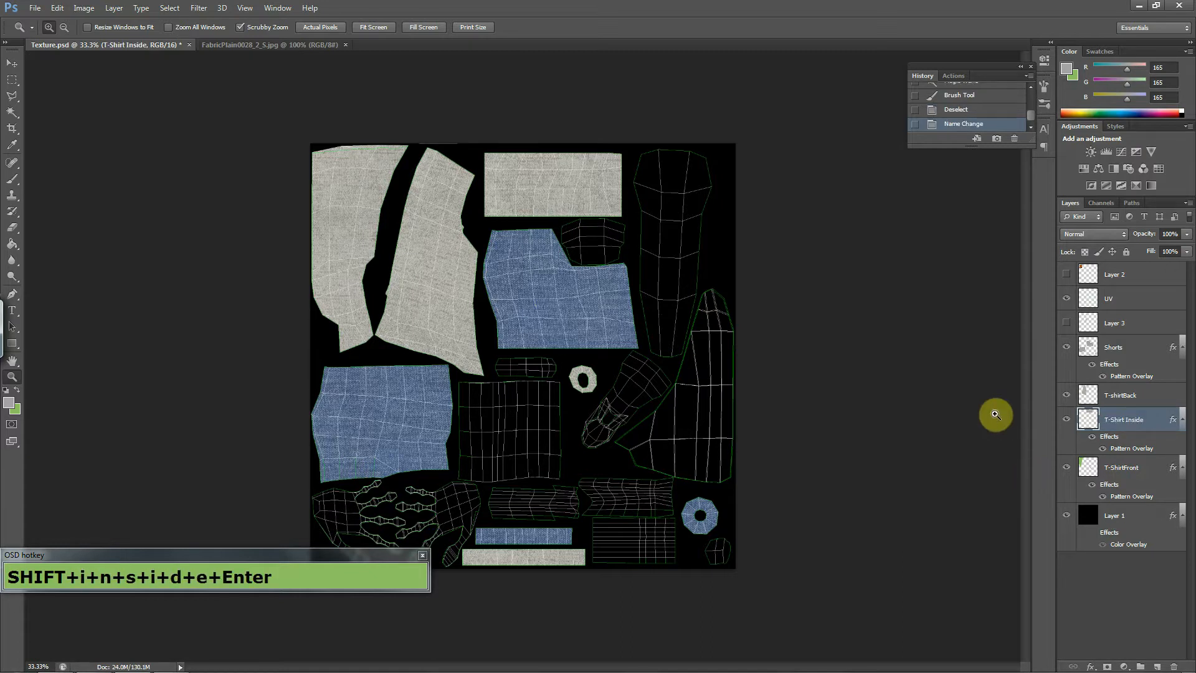
Toggle the T-ShirtFront layer off and on to check which islands it covers.
left_click(1067, 469)
left_click(1068, 468)
left_click(1067, 468)
left_click(1068, 471)
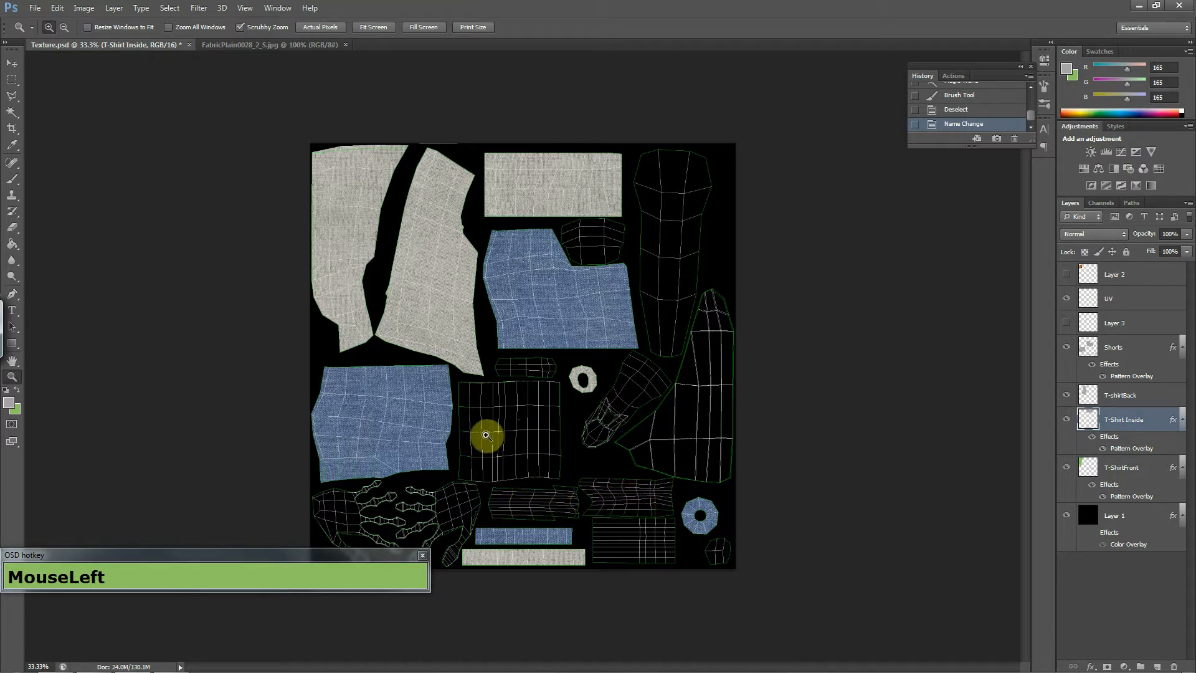
Back in 3ds Max, decline resaving the backup, undo the Unwrap UVW modifier's removal and reopen its UV editor.
key("alt+Tab")
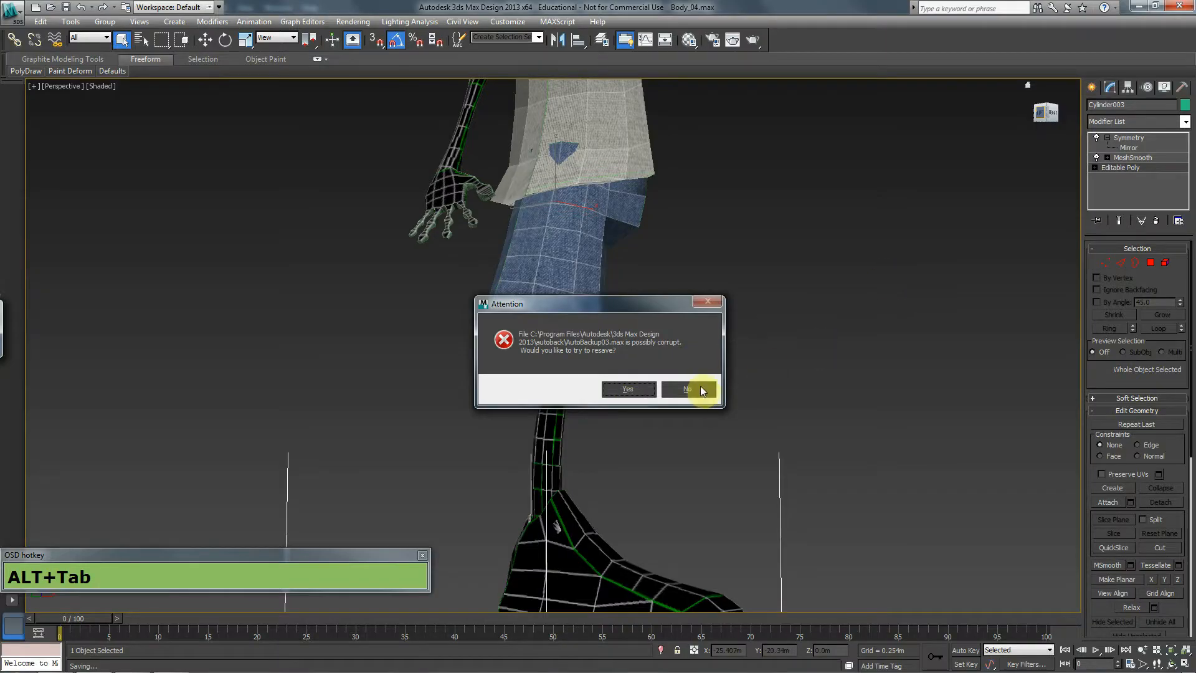
left_click(697, 389)
key("ctrl+z")
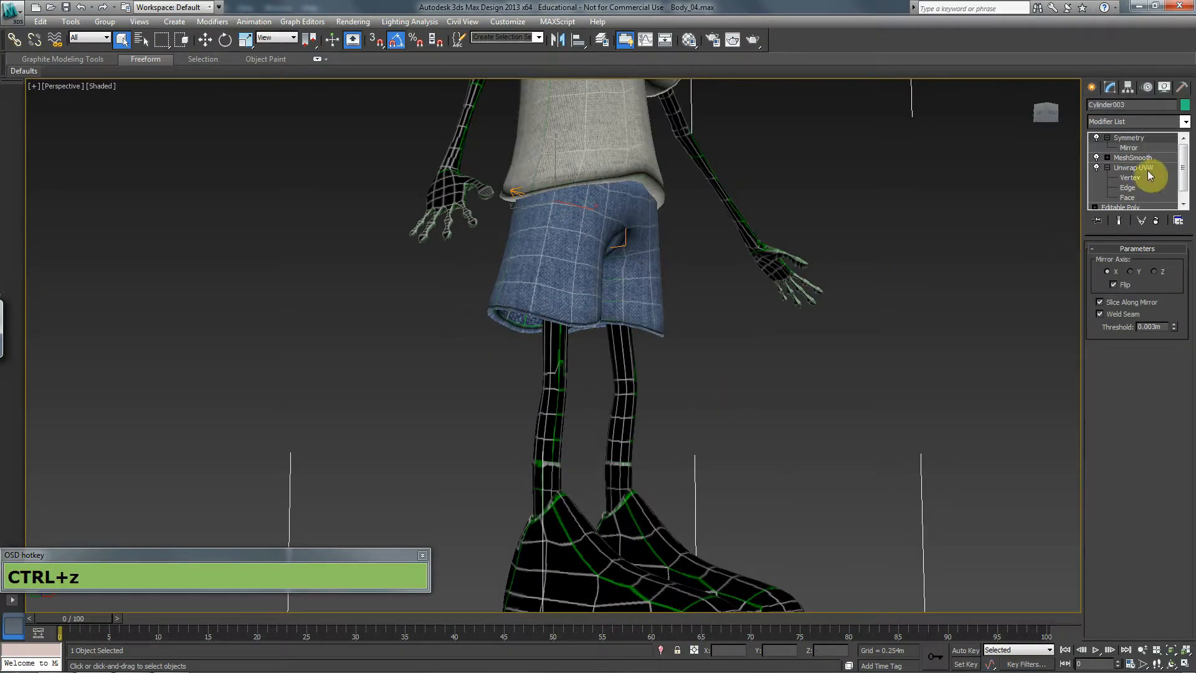
left_click(1149, 173)
left_click(1104, 353)
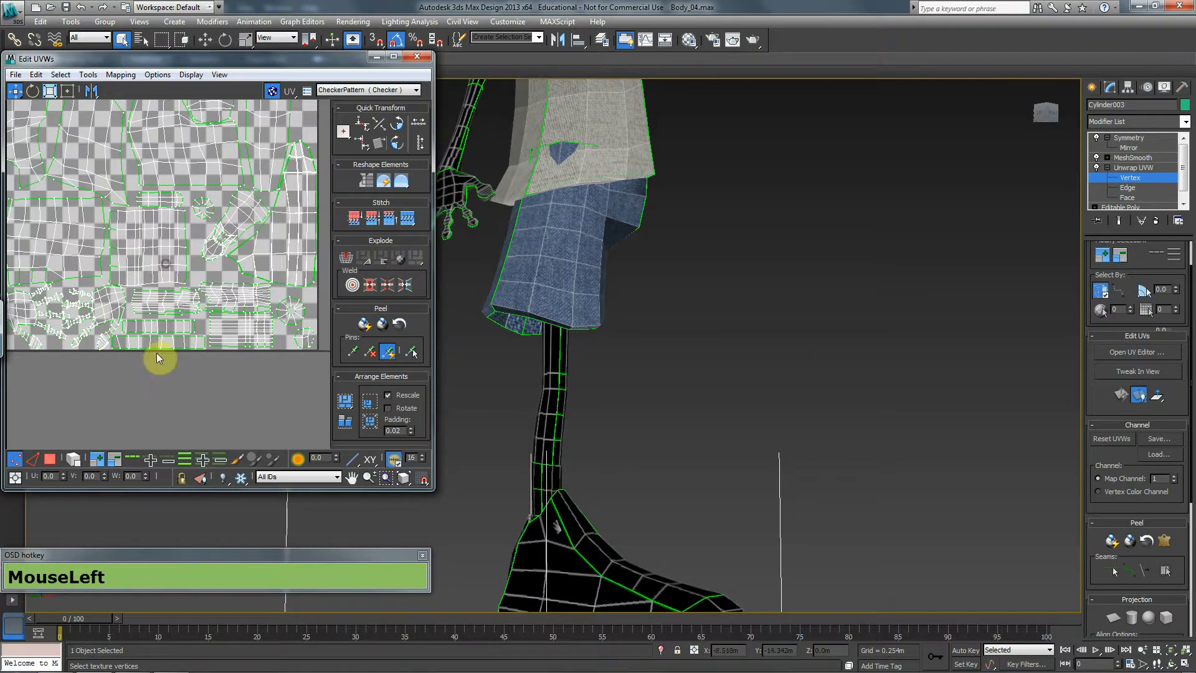
Select all faces of the square UV island in face mode to find the matching part of the leg.
left_click(52, 460)
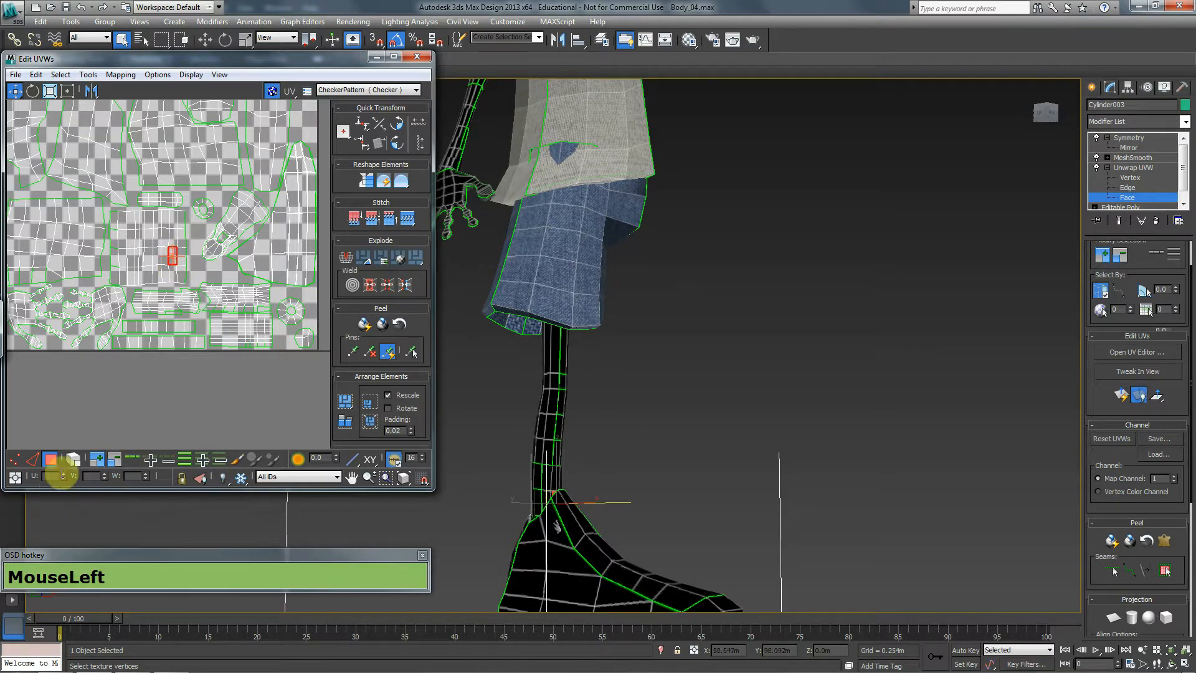
left_click_drag(141, 269, 150, 278)
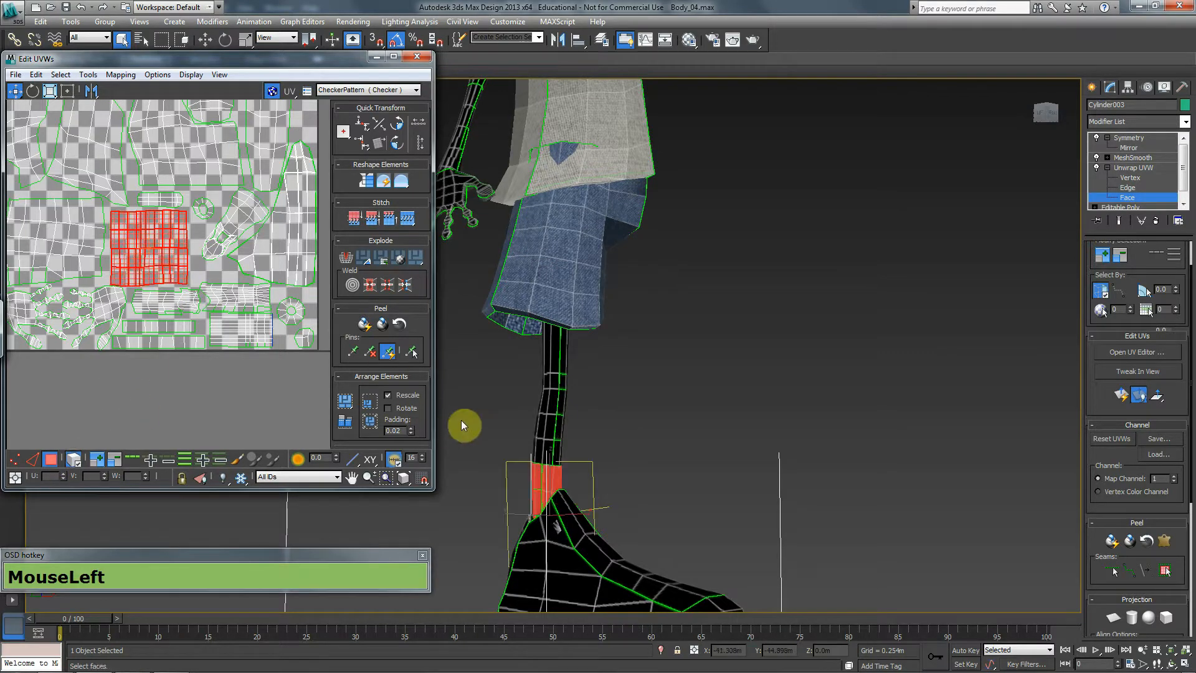
left_click_drag(609, 411, 641, 416)
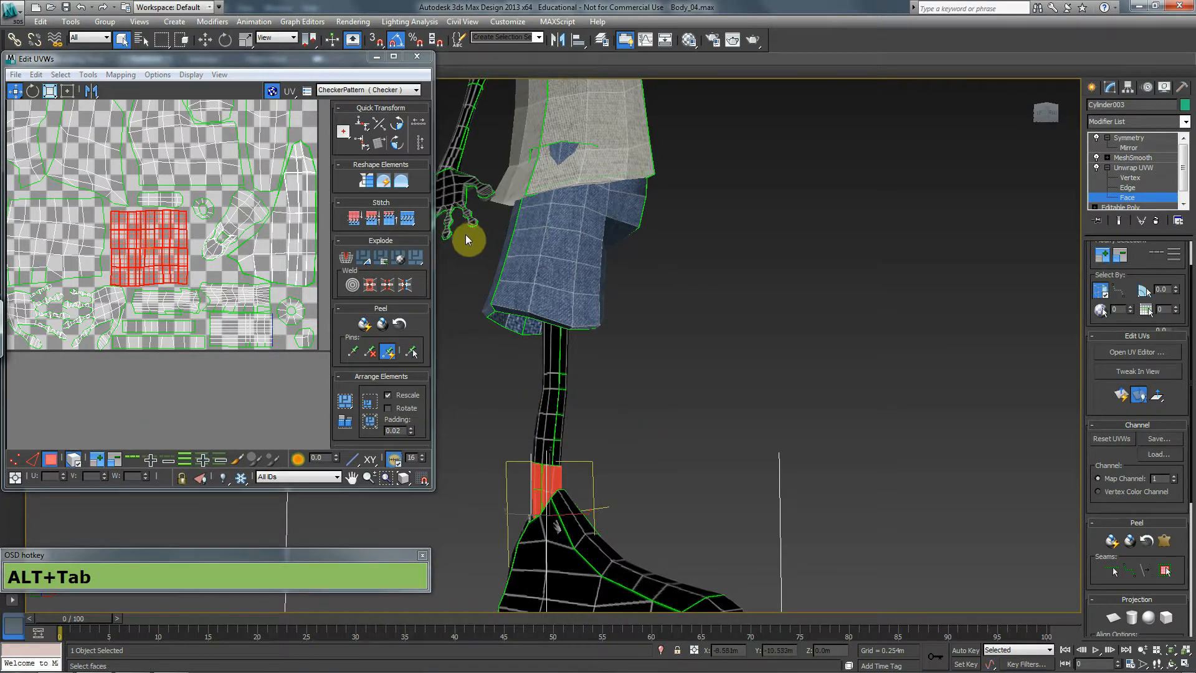
Switch to the browser and close the FabricPlain0028 texture page to return to the CGTextures cloth results.
key("alt+Tab")
key("alt+Tab")
key("alt+Tab")
key("alt+Tab")
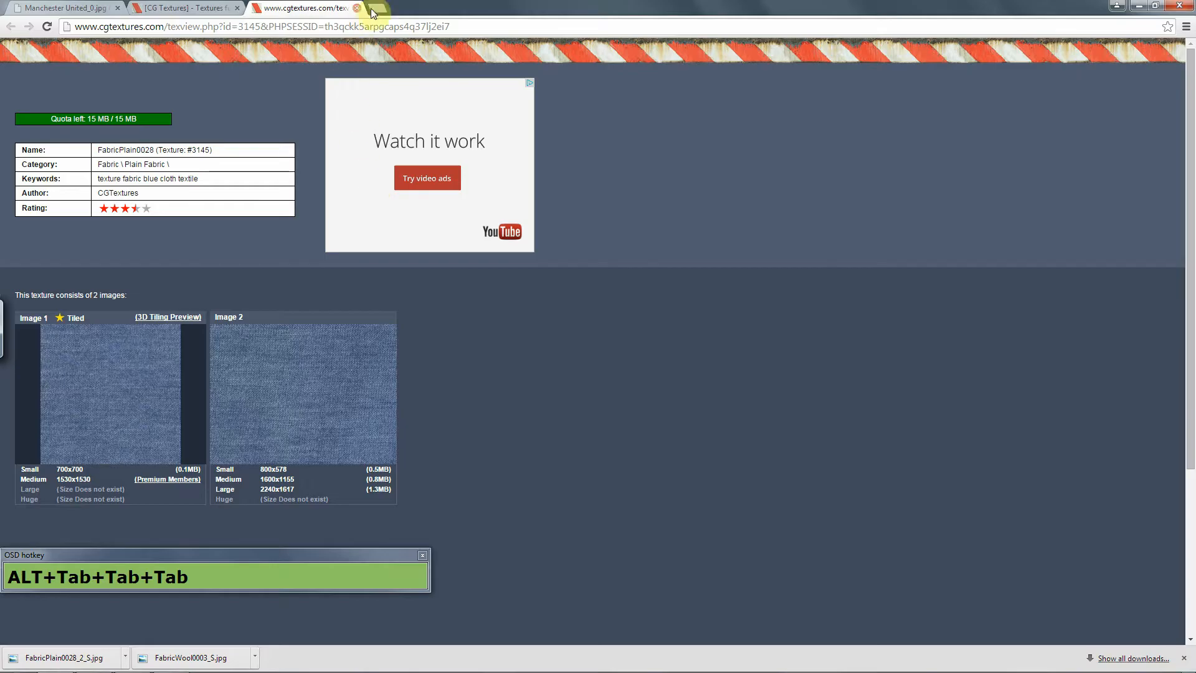
left_click(357, 8)
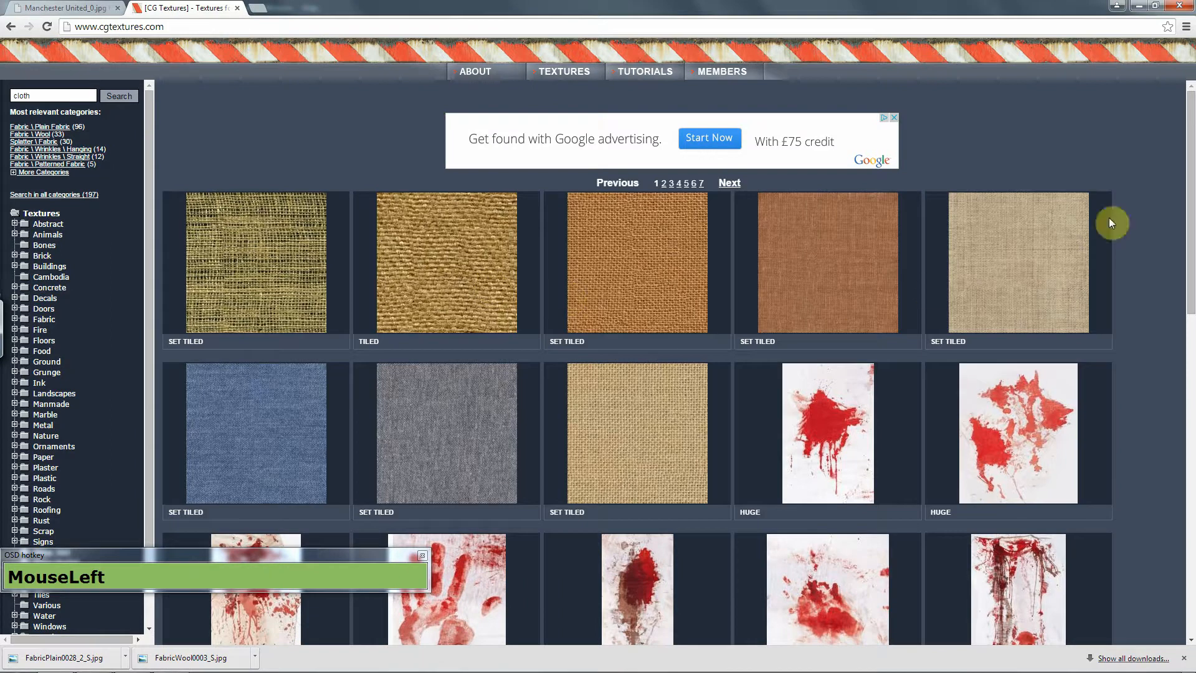
Browse to page 2 of the cloth results and open the FabricWool0008 texture page.
left_click_drag(1191, 182, 778, 417)
left_click(665, 572)
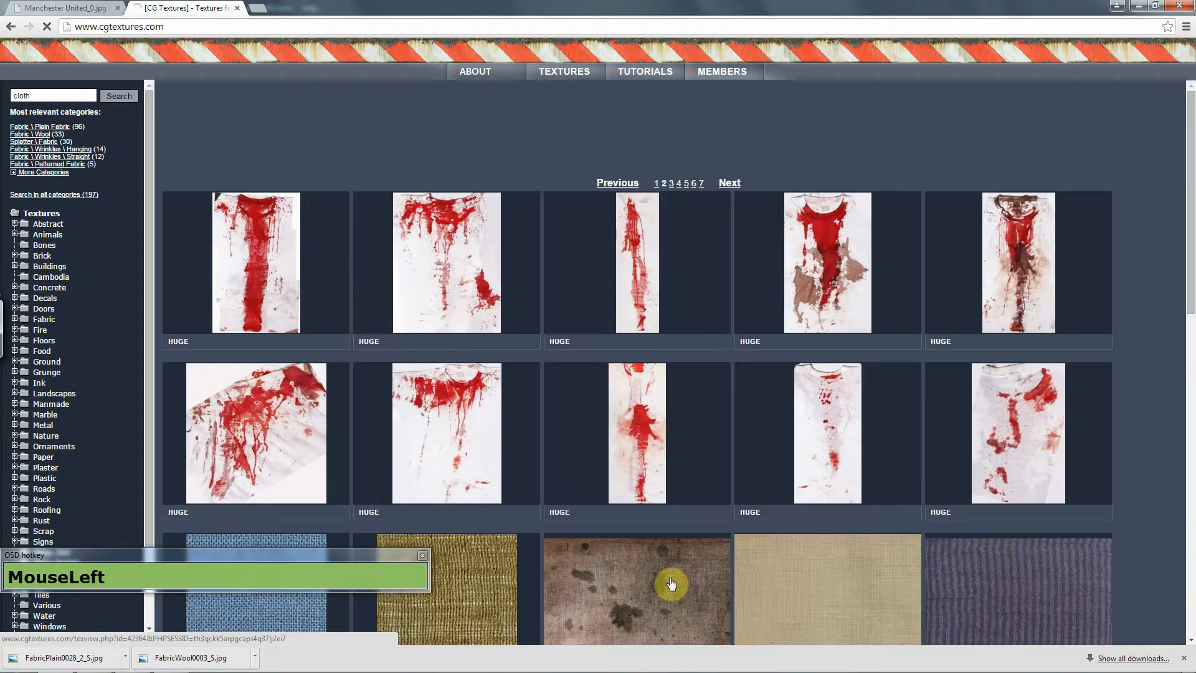
left_click_drag(1184, 274, 1167, 462)
left_click(1034, 285)
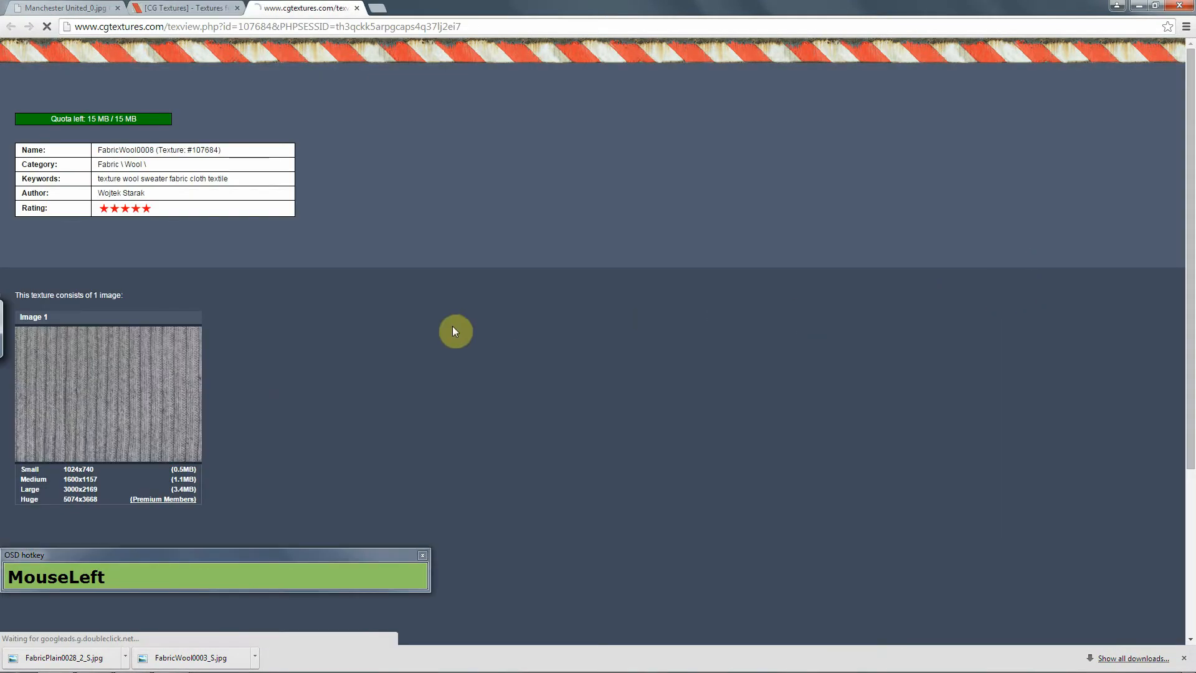
Download the small 1024x740 version of FabricWool0008, show it in its download folder and copy the file.
left_click(80, 473)
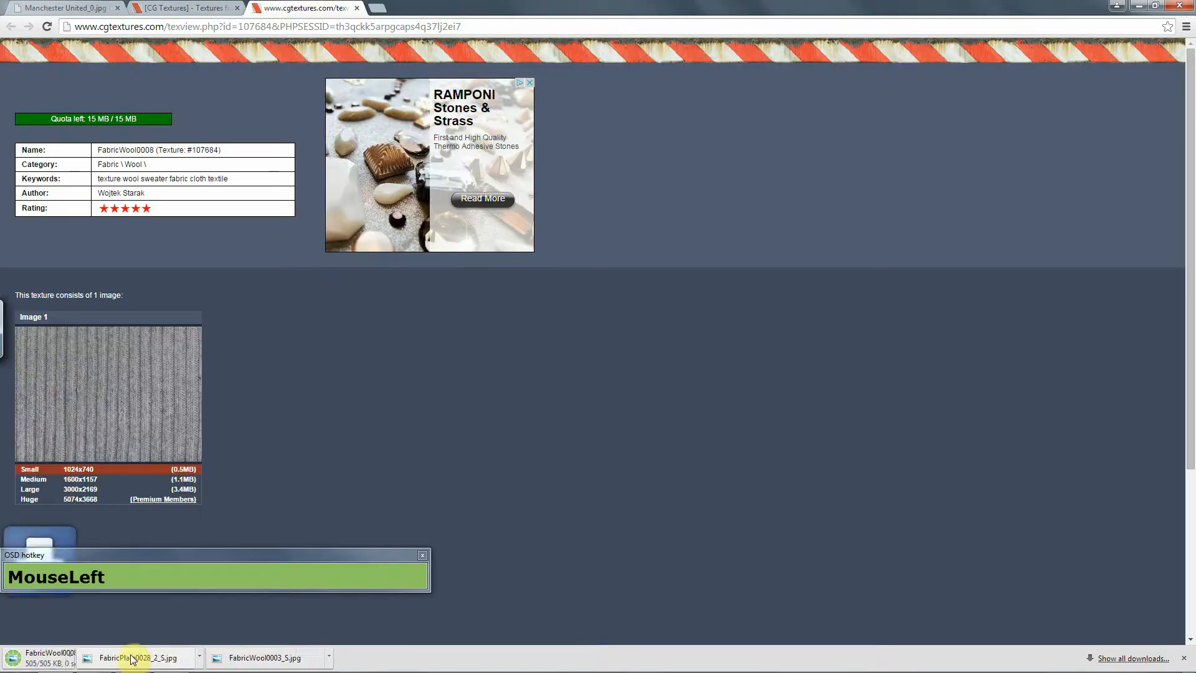
left_click(126, 656)
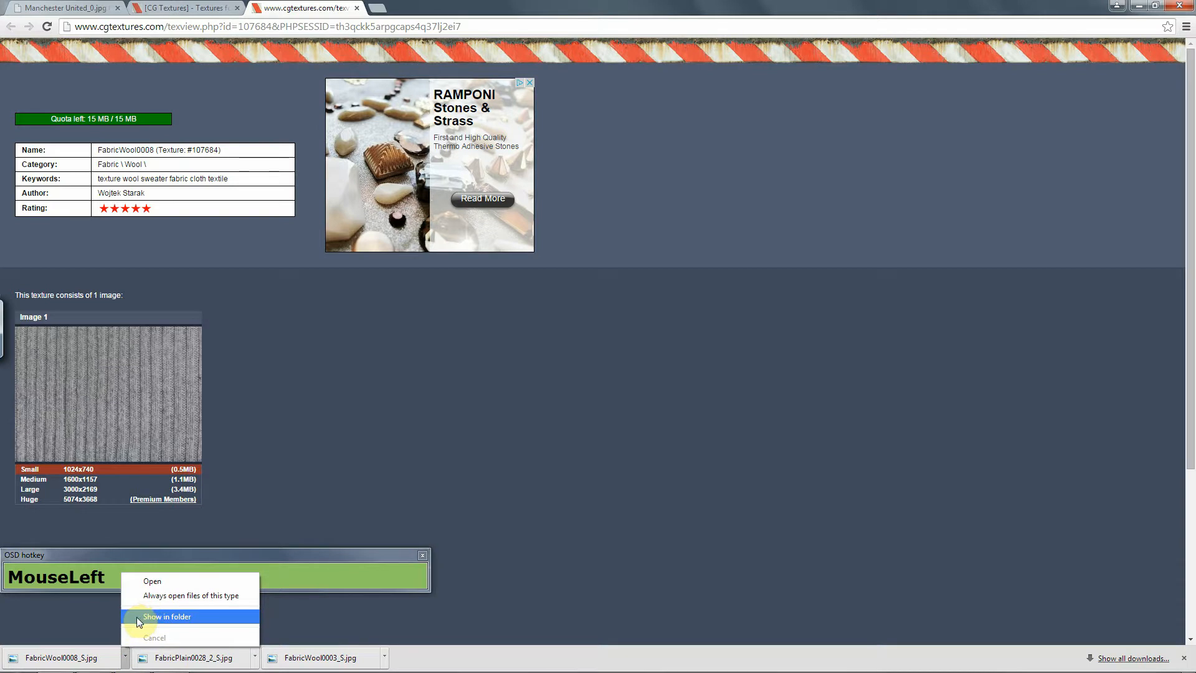
left_click(139, 617)
key("ctrl+c")
Paste FabricWool0008_S into the 3Ds_Max_Modelling_HumanBody project folder and switch to Photoshop.
key("alt+Tab")
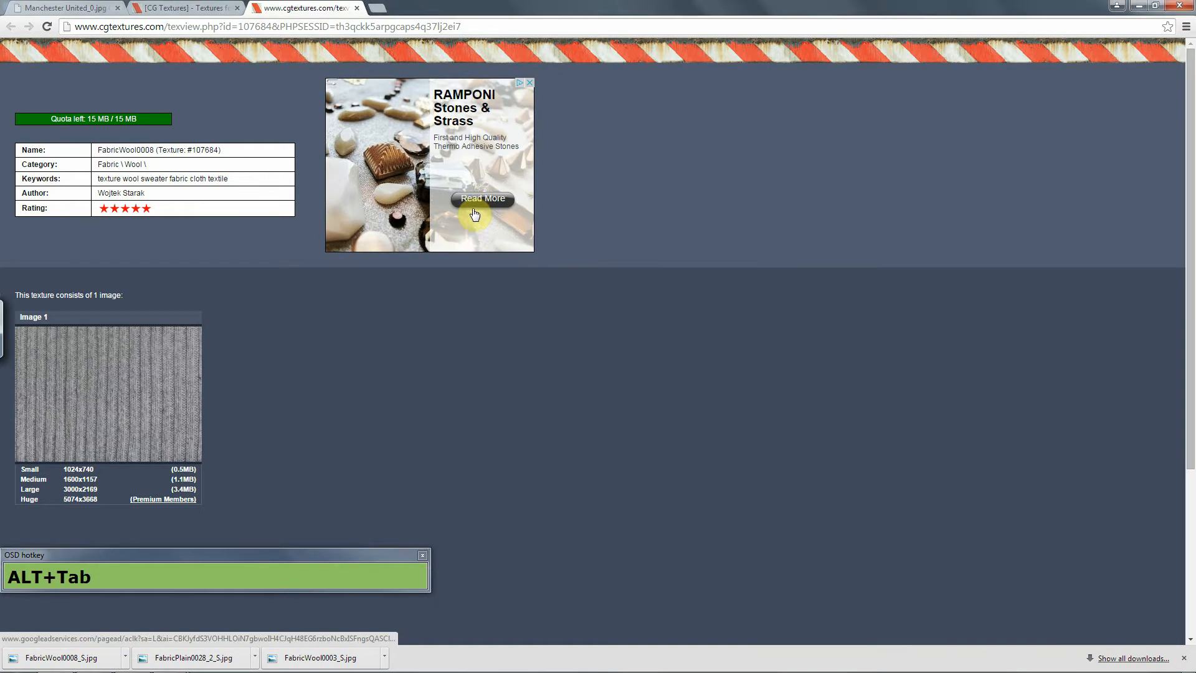
key("alt+Tab")
key("Tab")
key("Tab")
key("Tab")
key("ctrl+v")
key("alt+Tab")
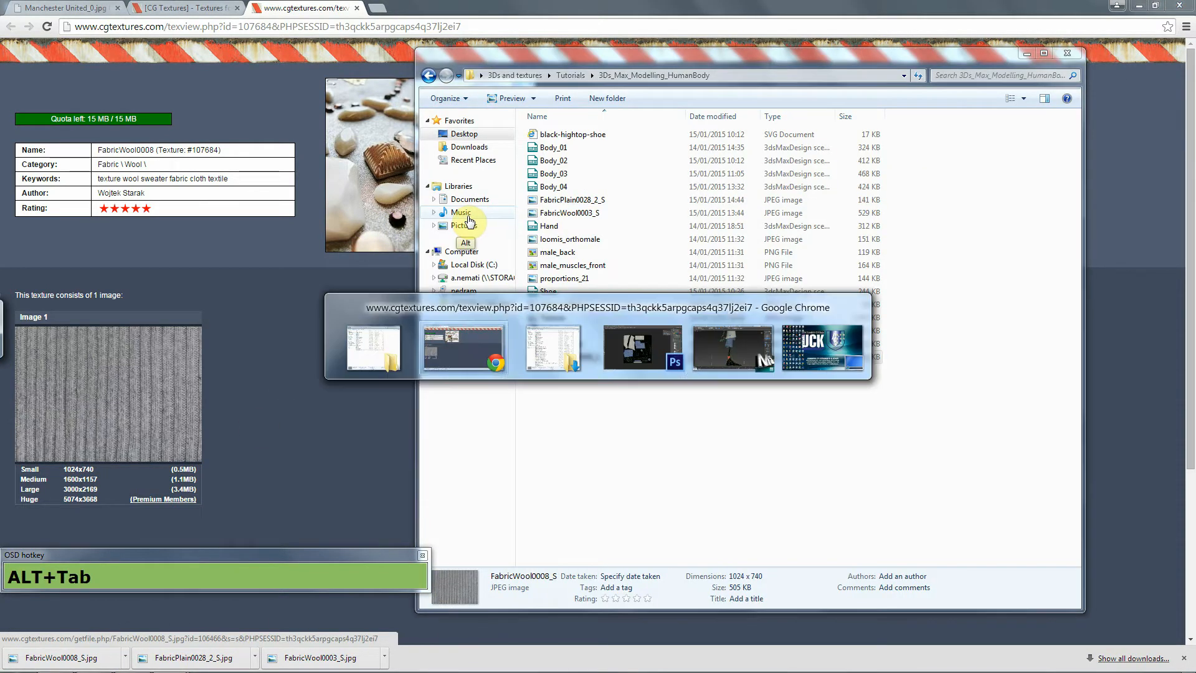
key("alt+Tab")
key("alt+Tab")
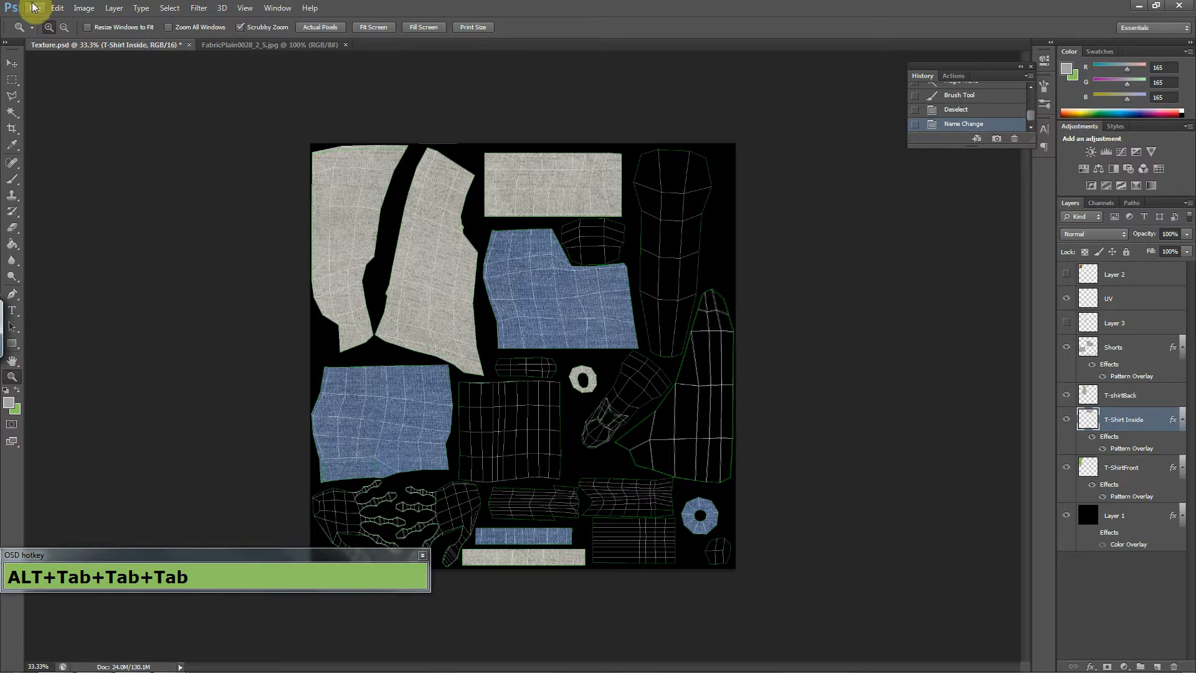
Go back through the browser to the project folder and check for the pasted FabricWool0008_S image.
left_click(35, 6)
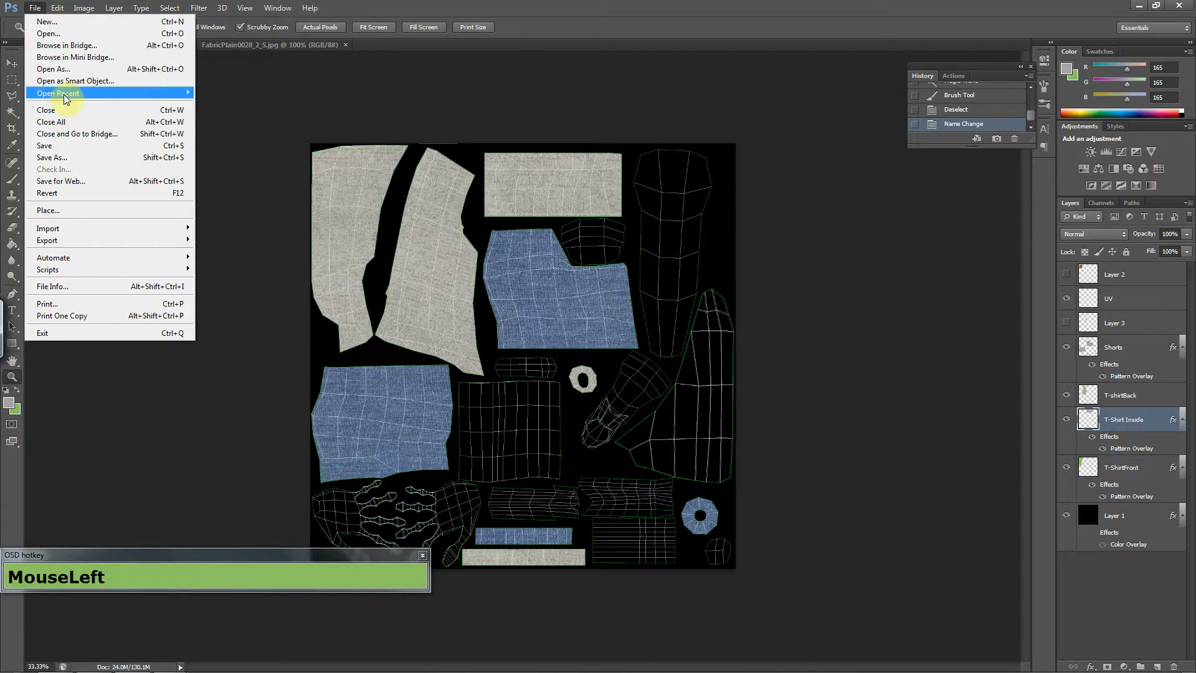
key("alt")
key("alt+Tab")
key("alt+Tab")
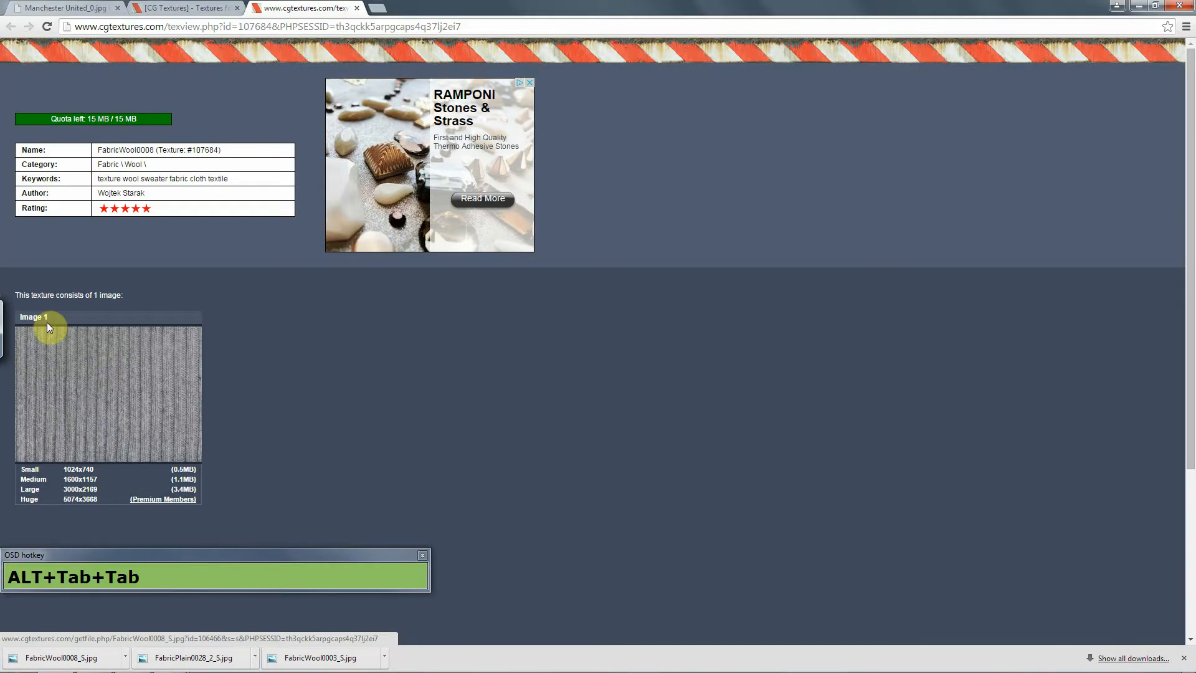
left_click_drag(35, 294, 122, 294)
left_click(123, 297)
key("alt+Tab")
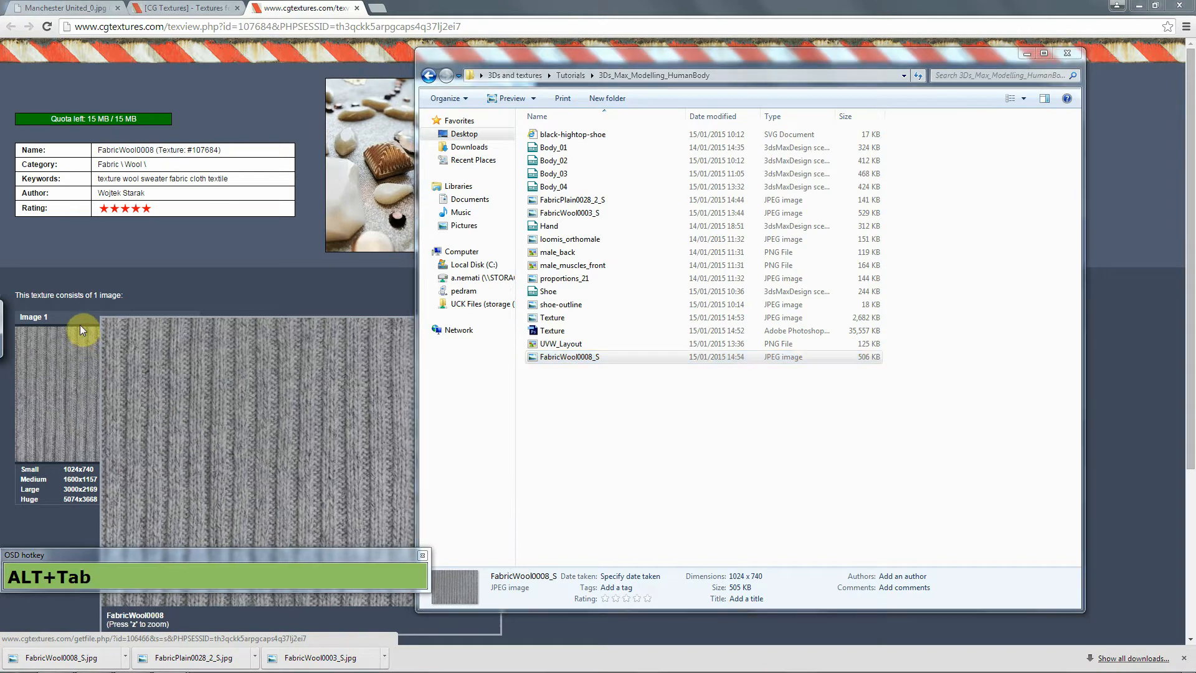
Return to Photoshop and open FabricWool0008_S from the 3Ds_Max_Modelling_HumanBody folder.
key("alt+Tab")
key("alt+Tab")
key("alt+Tab")
key("alt+Tab")
key("alt+Tab")
key("alt+Tab")
key("alt+Tab")
key("alt+Tab")
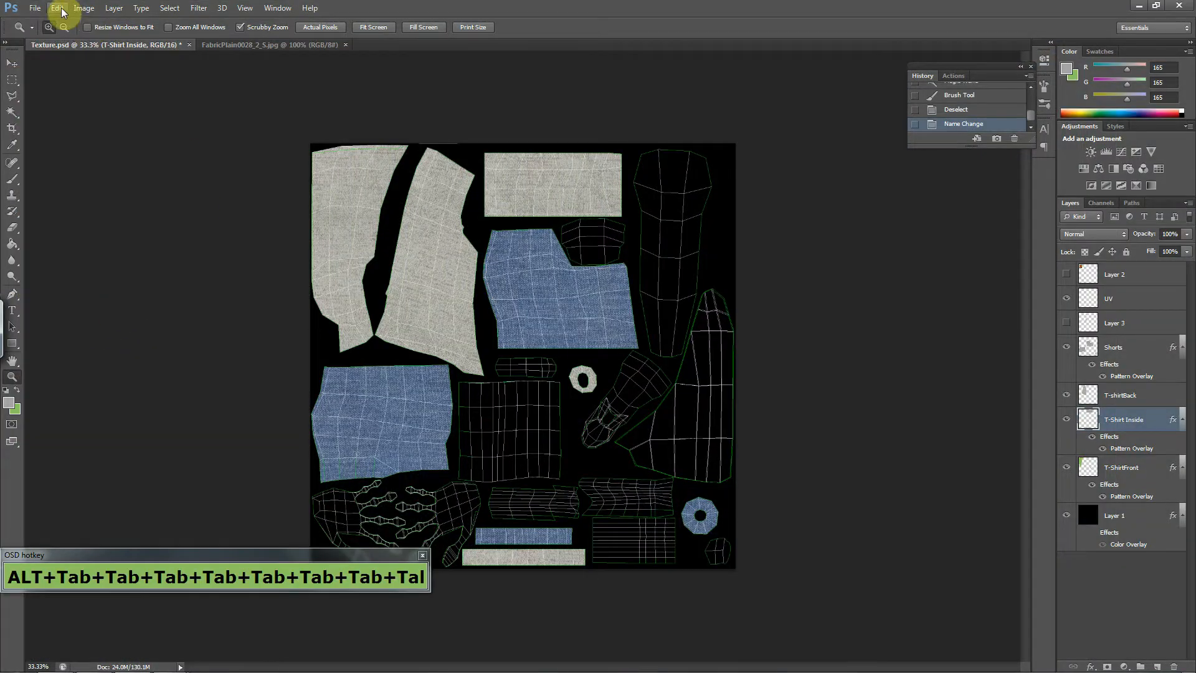
left_click(35, 8)
left_click(50, 36)
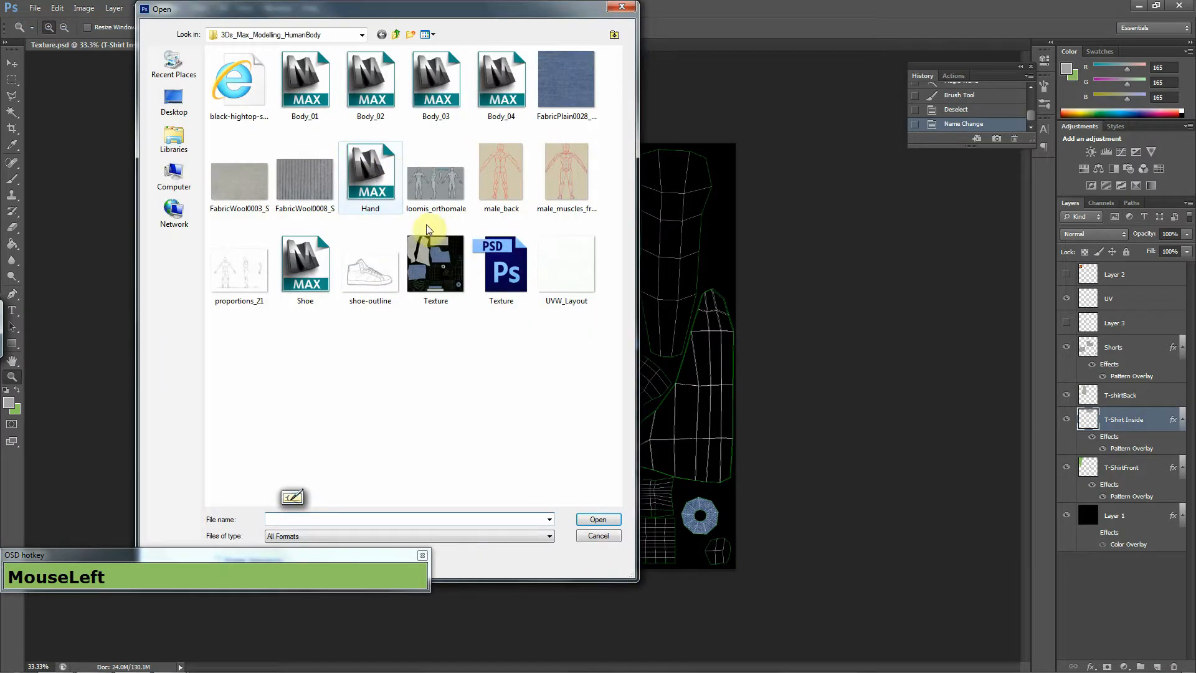
double_click(315, 187)
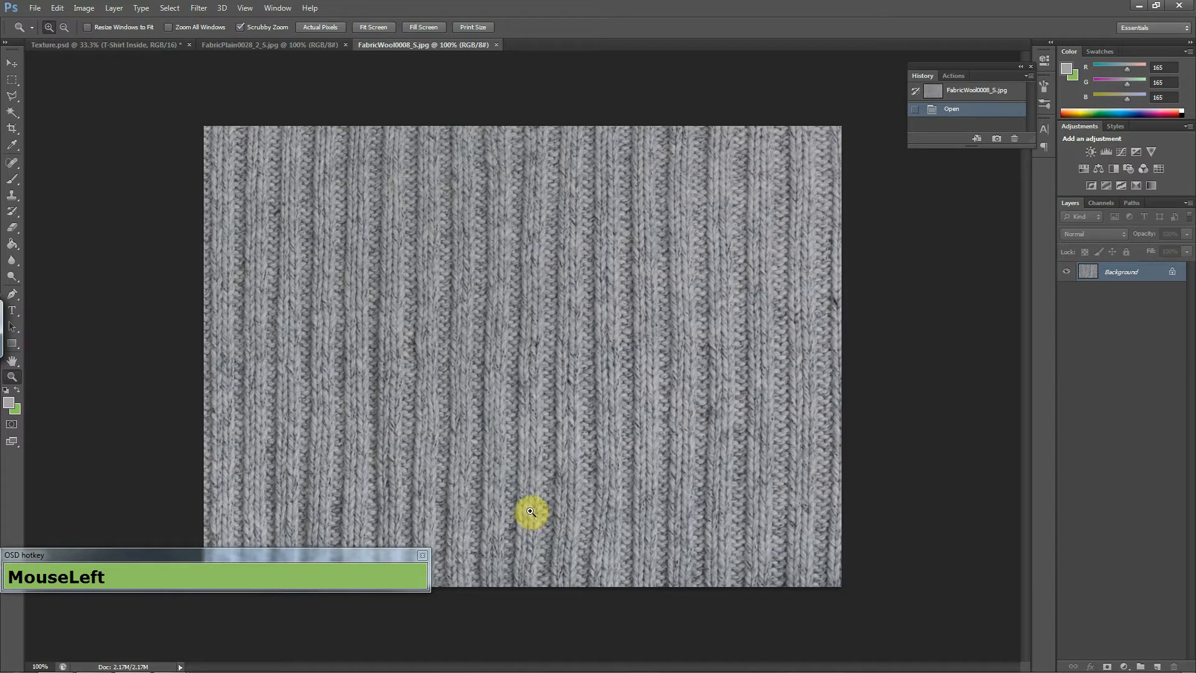
Copy the entire wool fabric image and paste it into Texture.psd above the T-Shirt Inside layer.
key("ctrl+a")
key("ctrl+c")
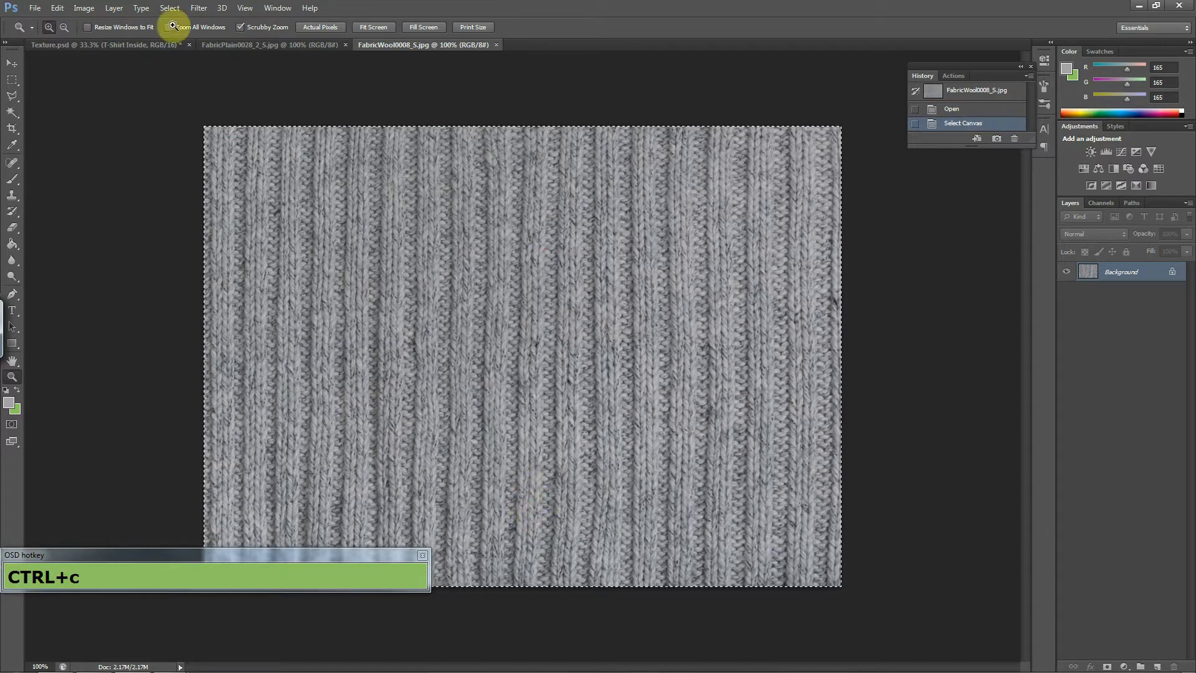
left_click(260, 45)
left_click(147, 44)
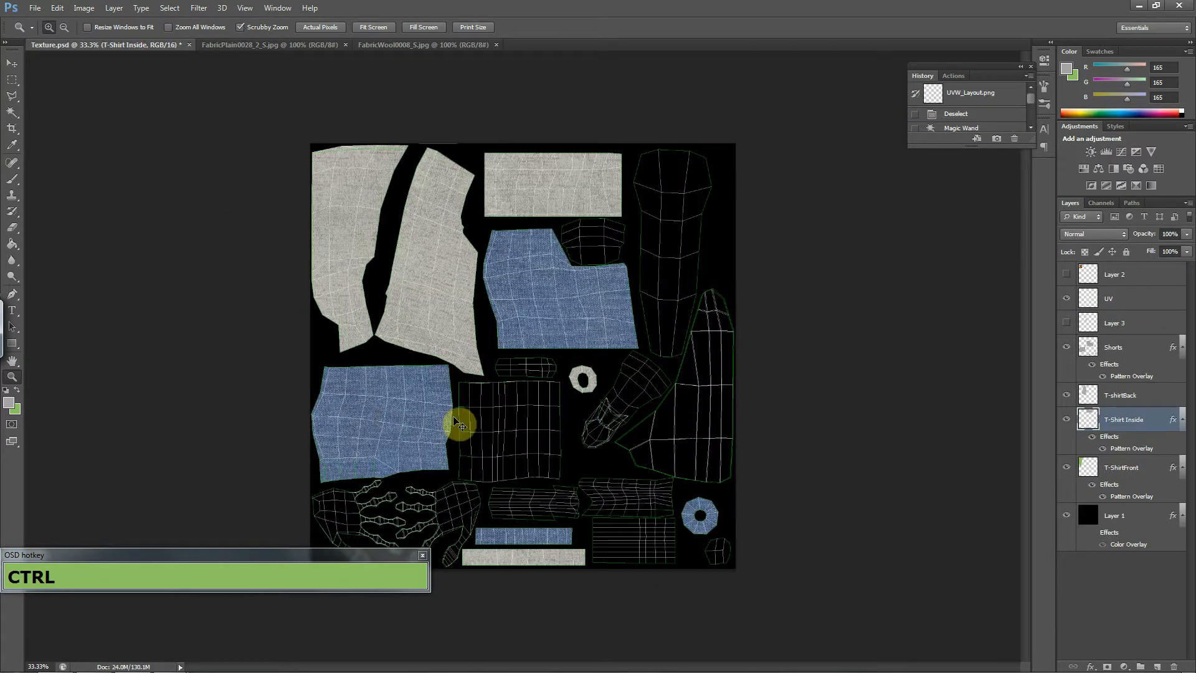
key("ctrl+v")
Scale the pasted wool fabric to about 63% width and 73% height and place it over the square UV island.
key("ctrl+t")
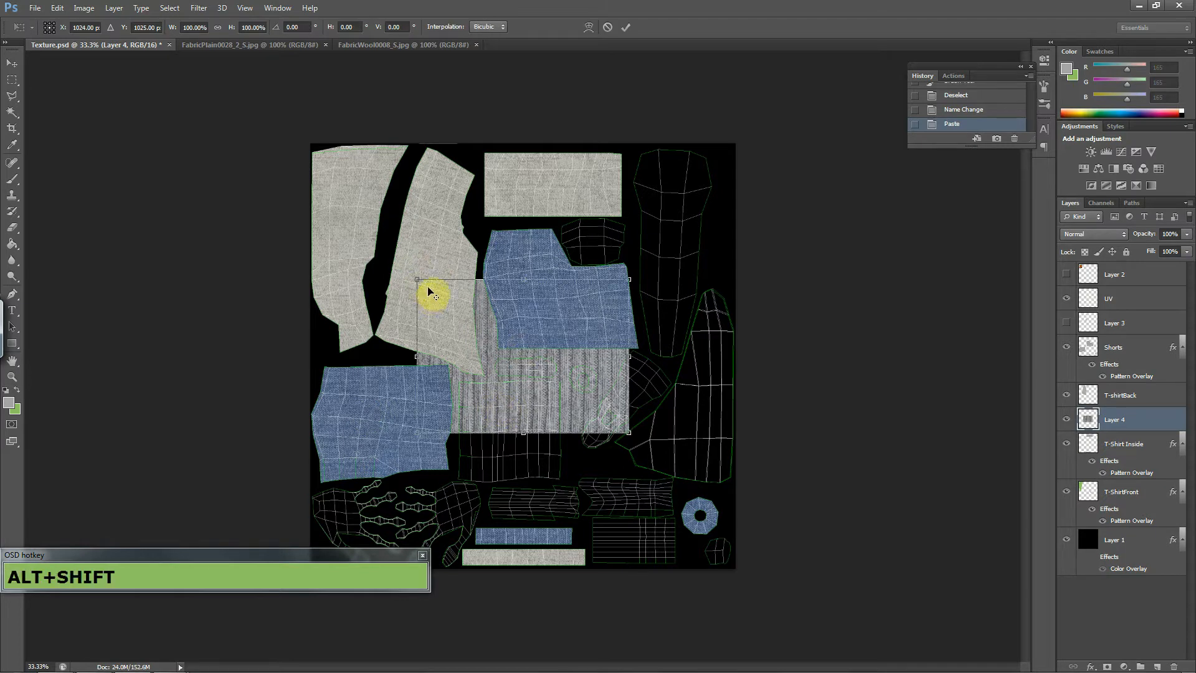
left_click_drag(417, 278, 457, 308)
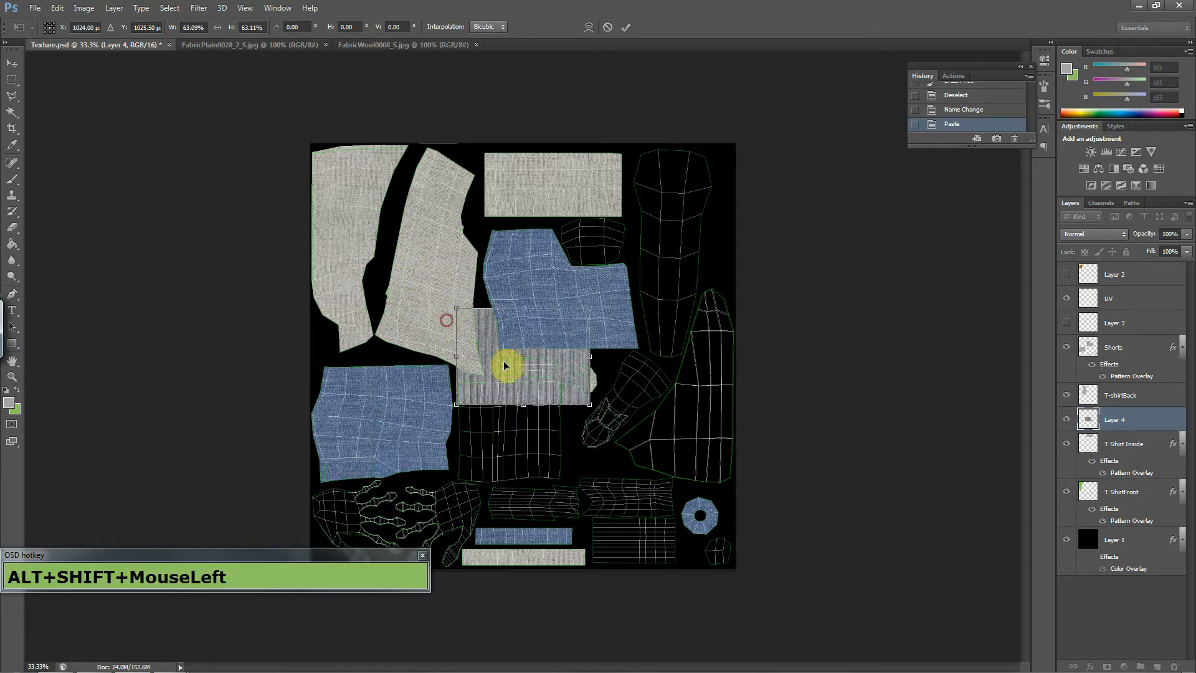
left_click(502, 356)
left_click_drag(497, 382, 514, 489)
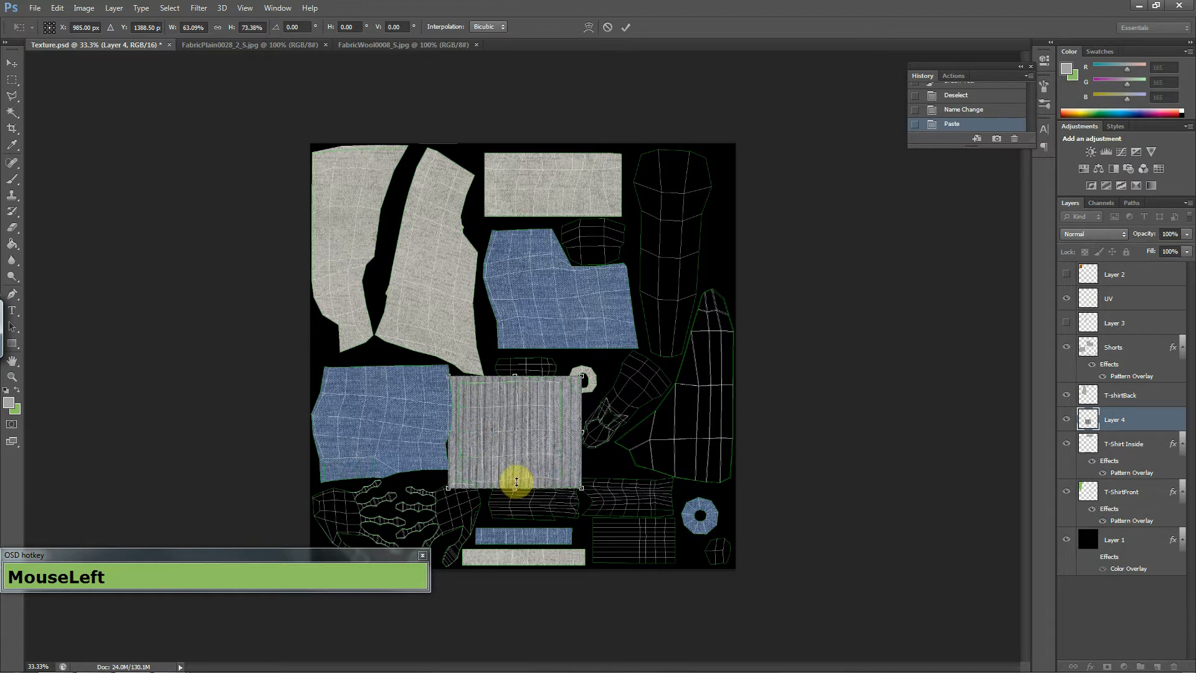
key("Return")
Try to mask the UV layer with an inverted Magic Wand selection of the area outside the islands.
key("z")
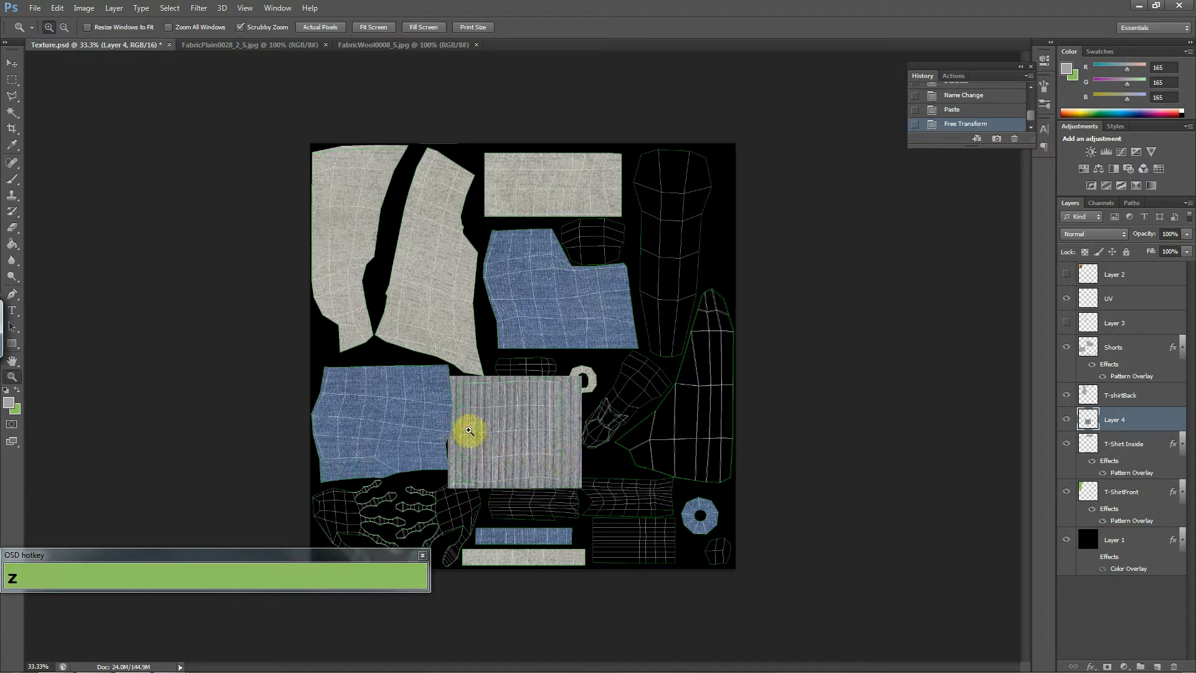
left_click_drag(496, 443, 553, 432)
left_click_drag(523, 374, 540, 339)
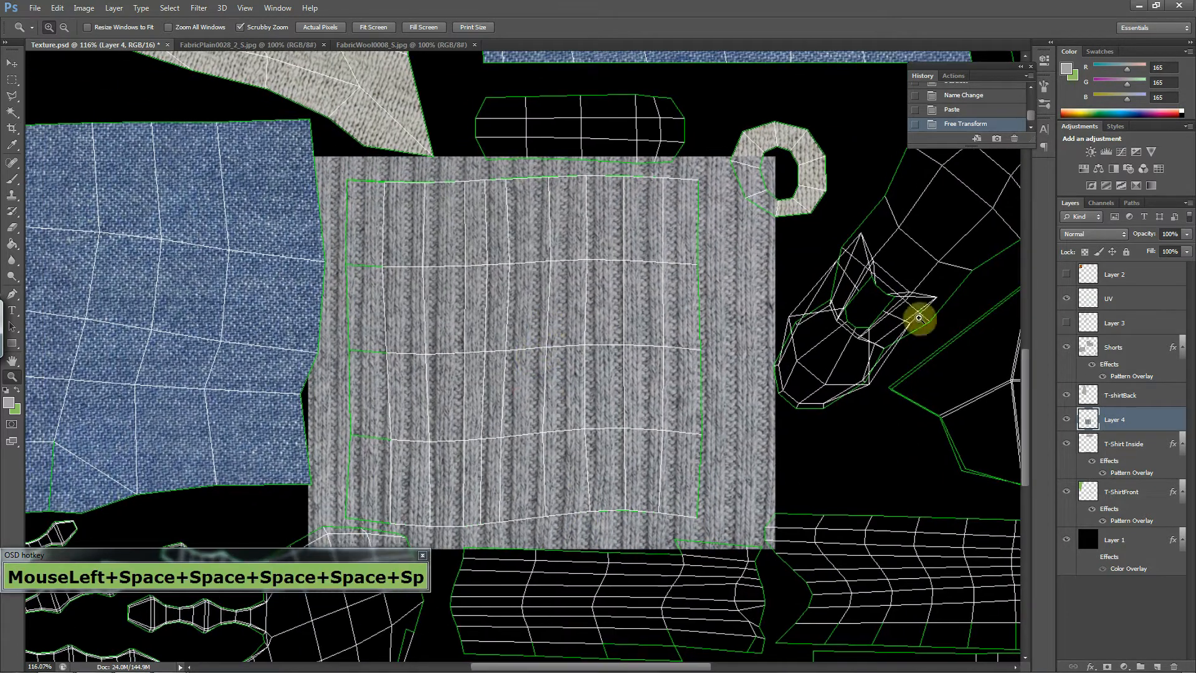
left_click(1113, 299)
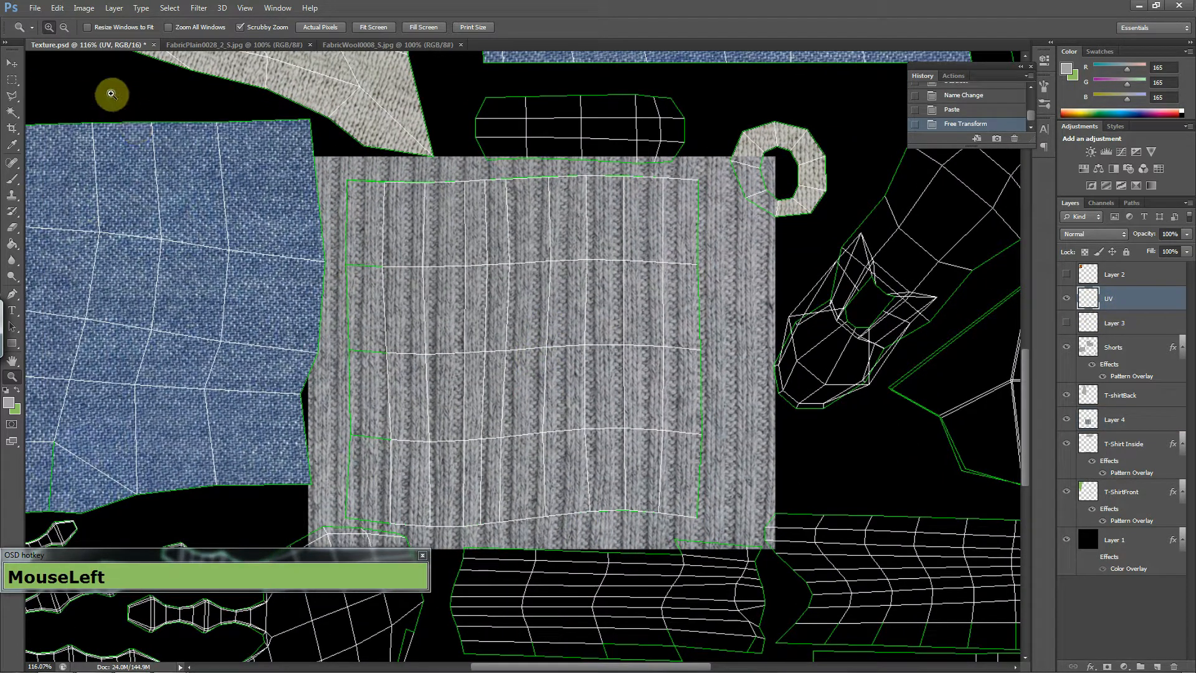
left_click(12, 113)
left_click(365, 170)
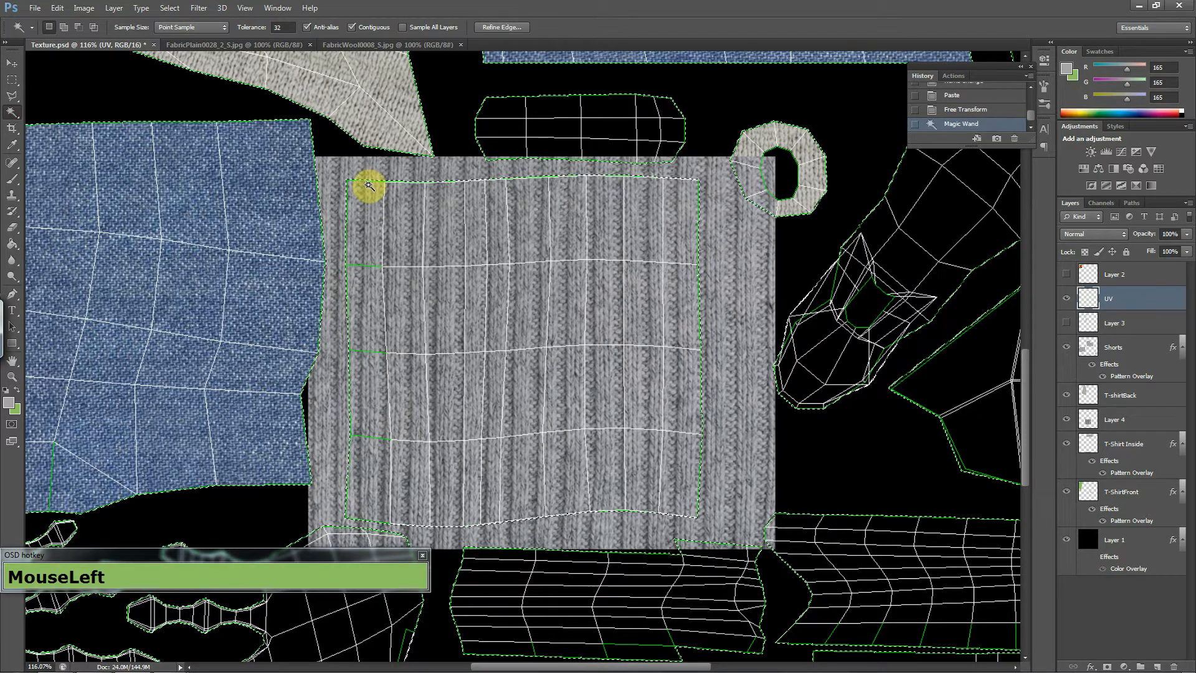
key("ctrl+shift+i")
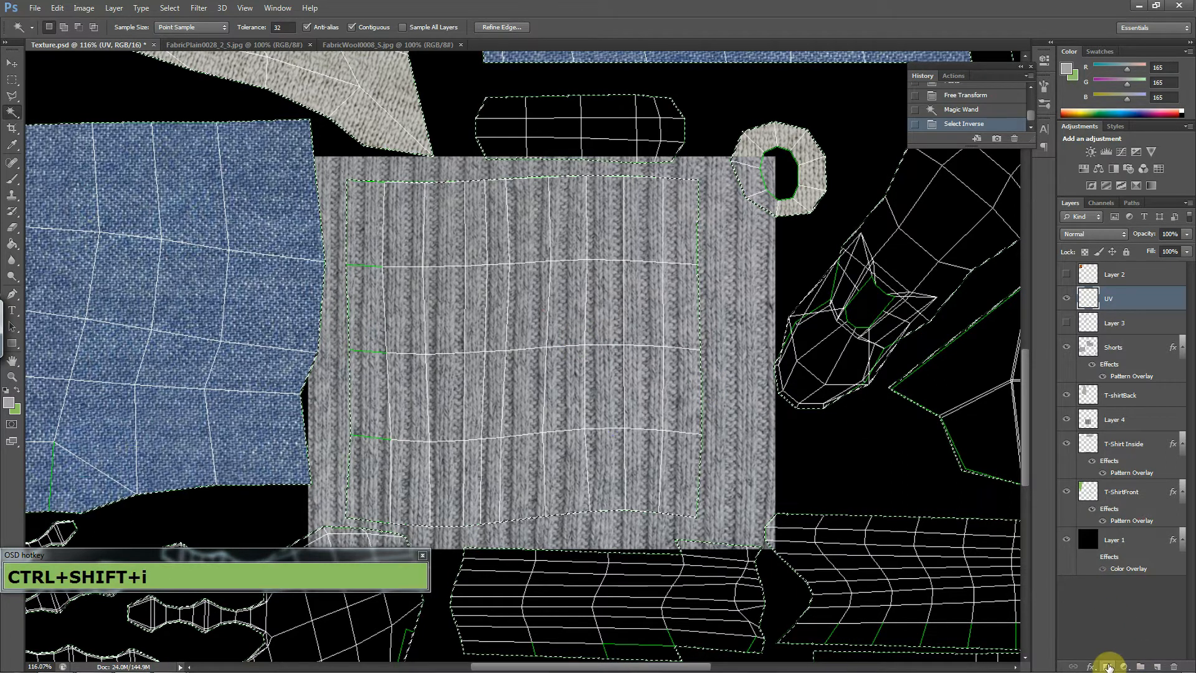
left_click(1108, 666)
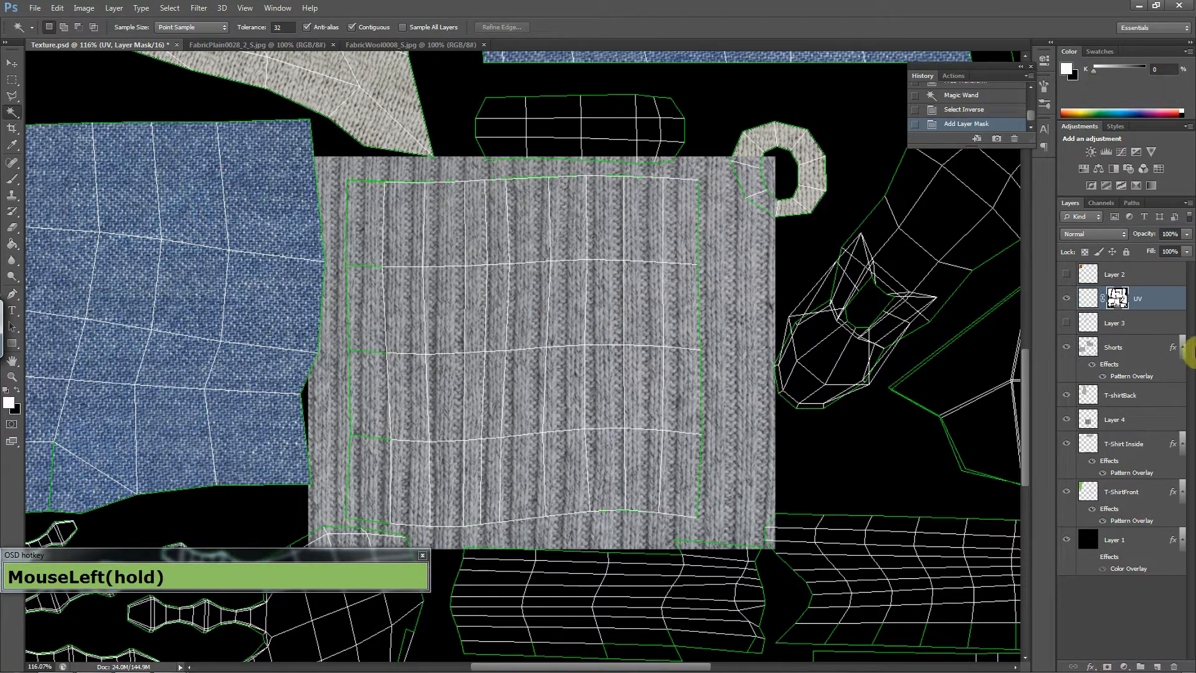
left_click(1151, 309)
key("ctrl+z")
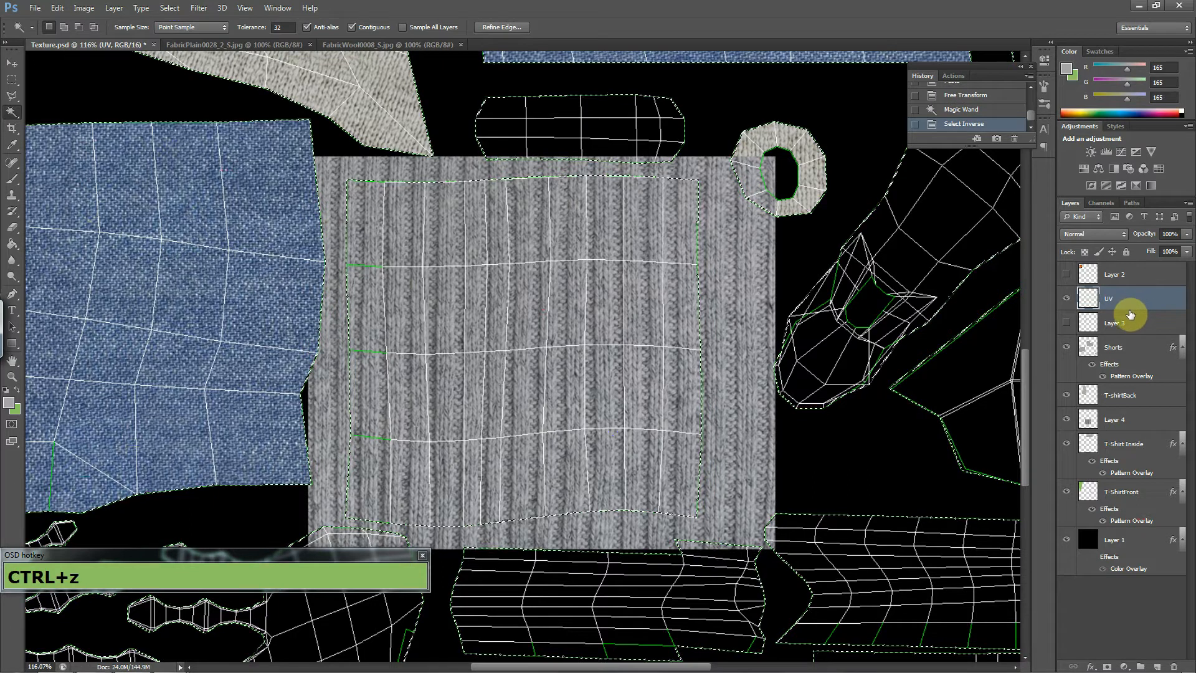
key("ctrl+d")
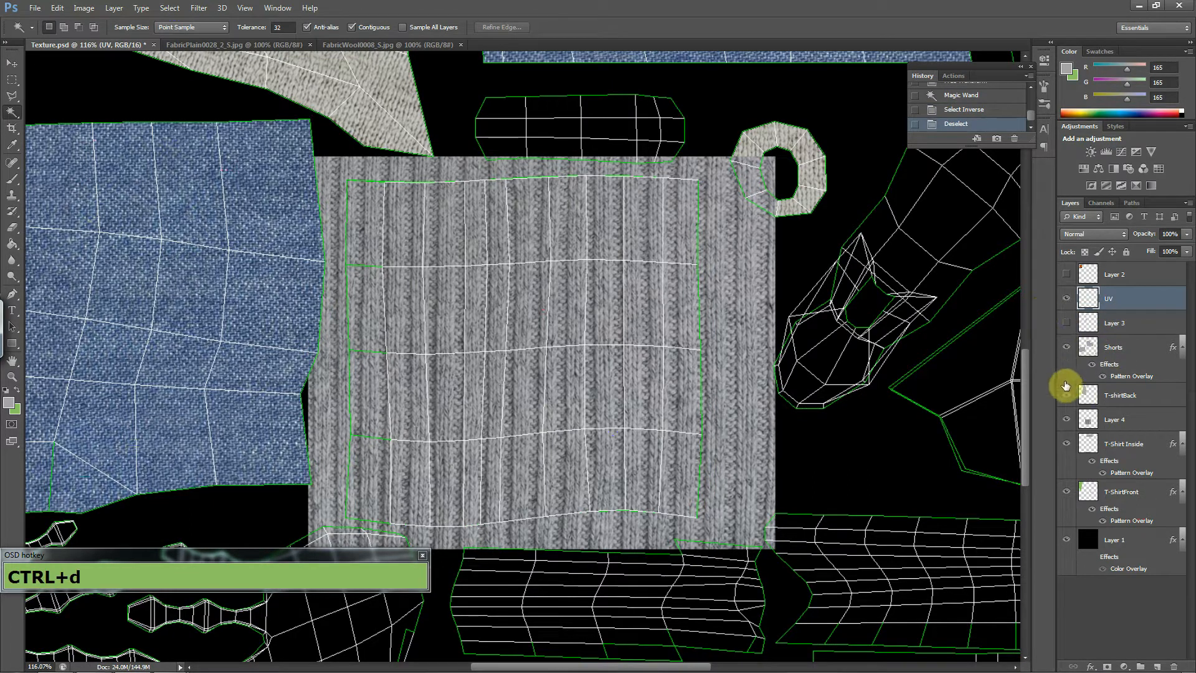
Check the pasted wool layer by toggling its visibility and rename it as Socks.
left_click(1066, 419)
left_click(1067, 420)
double_click(1113, 421)
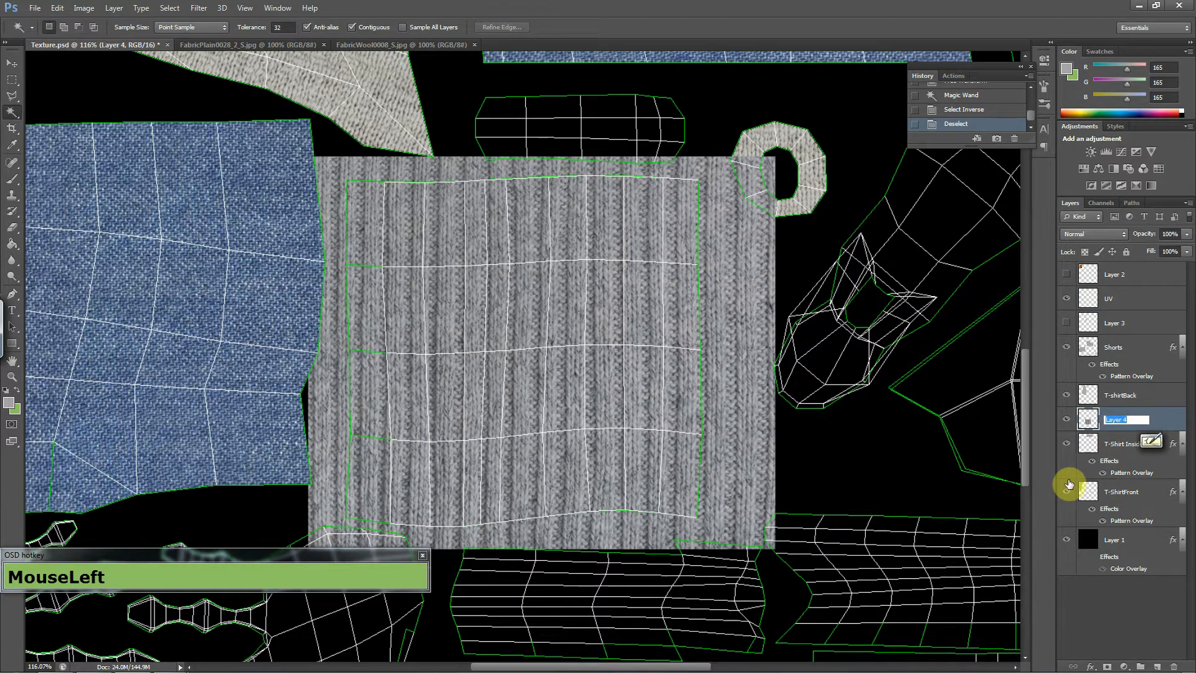
type("Socks")
key("Return")
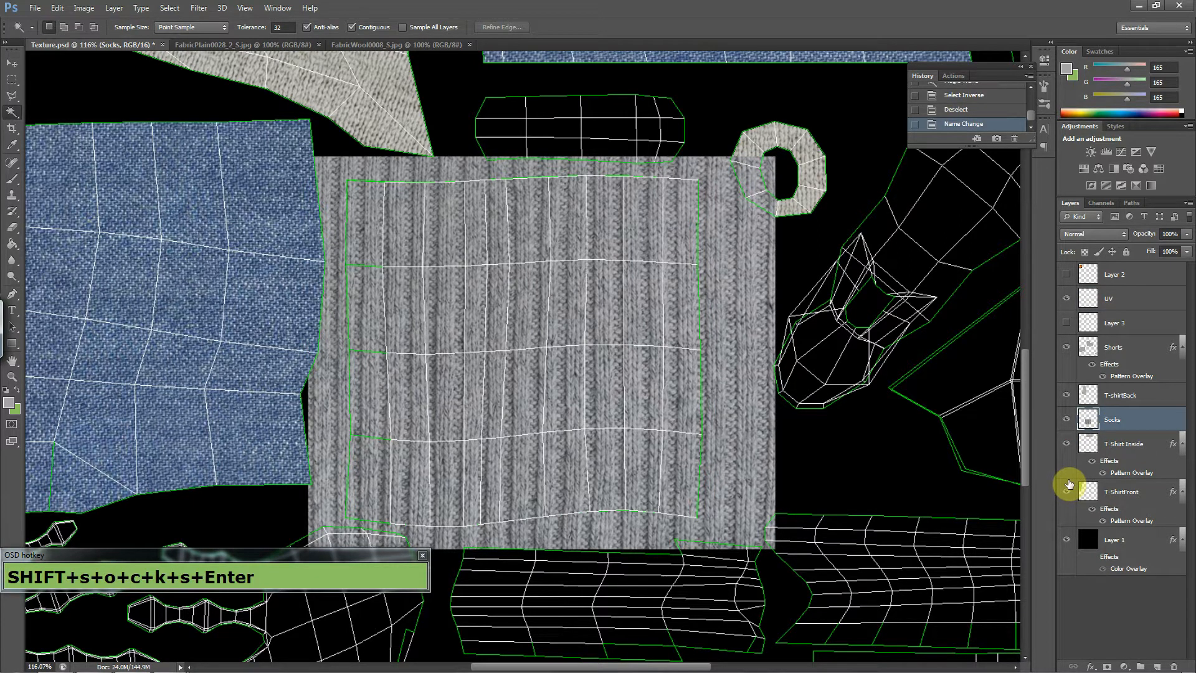
Try to undo the rotation of the canvas view.
key("alt")
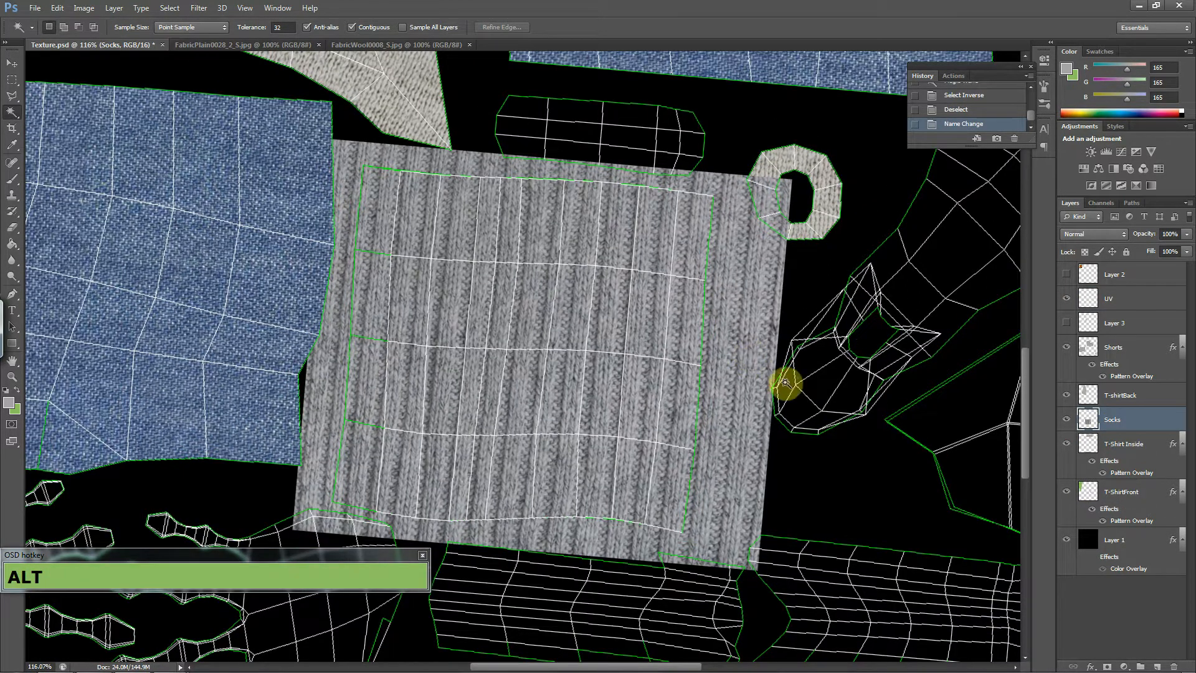
key("ctrl+z")
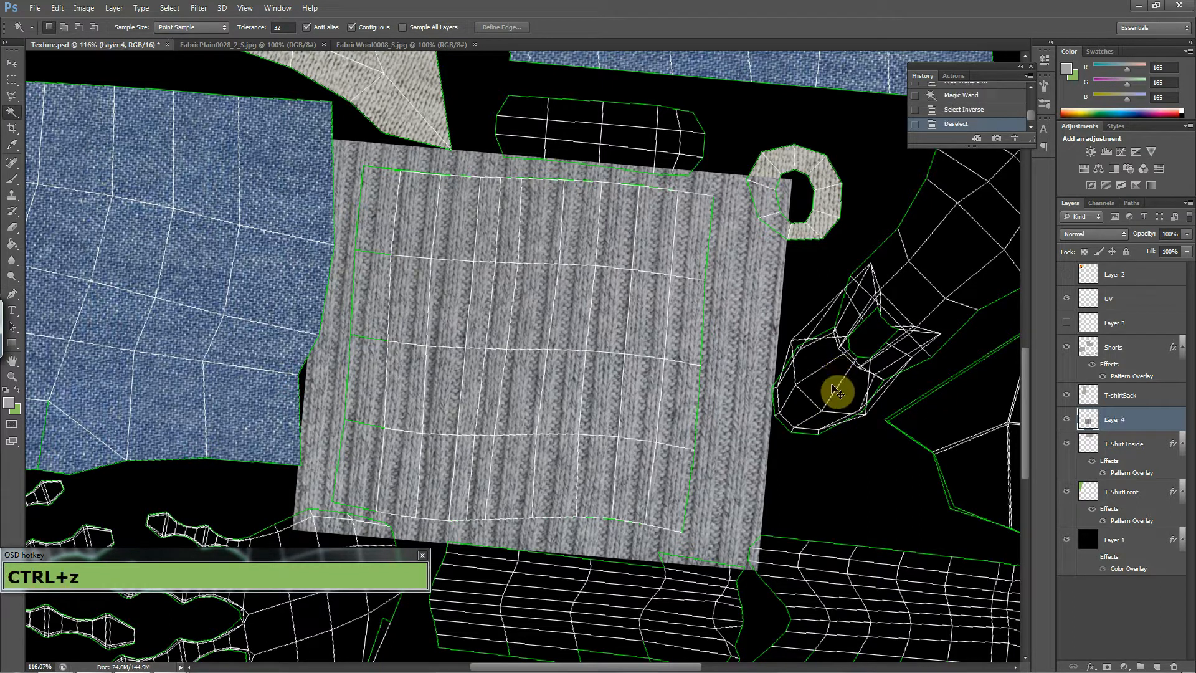
key("ctrl+z")
key("ctrl+z")
key("ctrl+z")
key("ctrl+z")
key("ctrl+z")
key("ctrl+z")
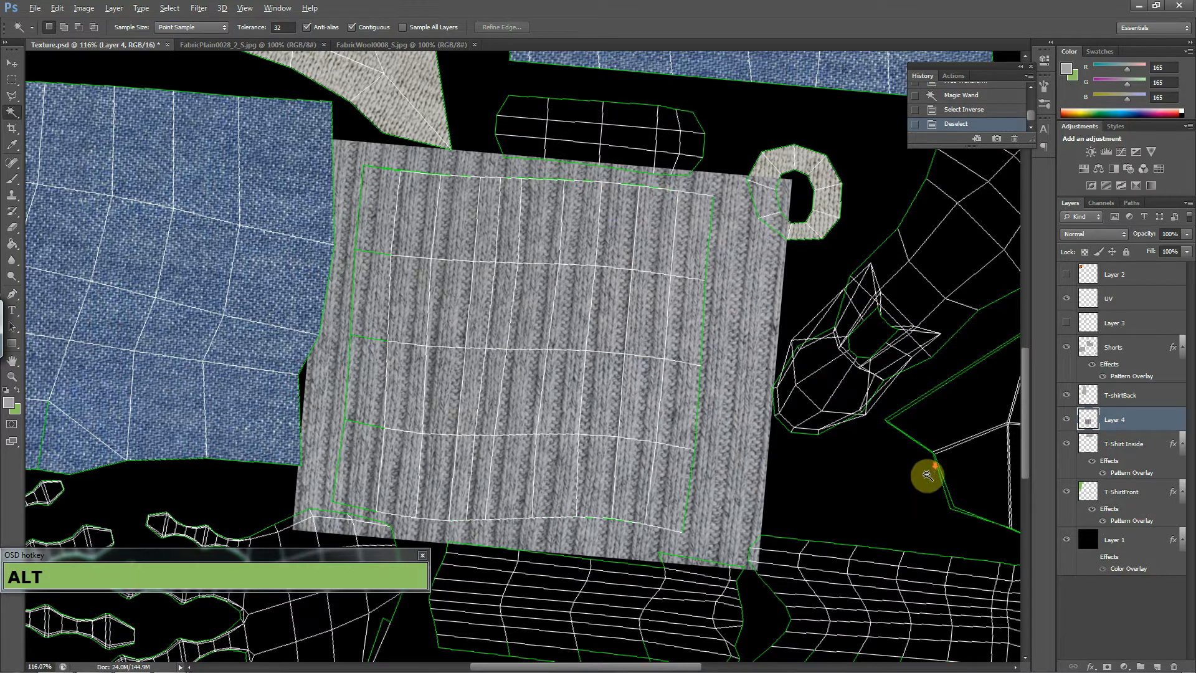
scroll(922, 467, "down", 4)
scroll(796, 422, "down", 4)
scroll(788, 430, "up", 2)
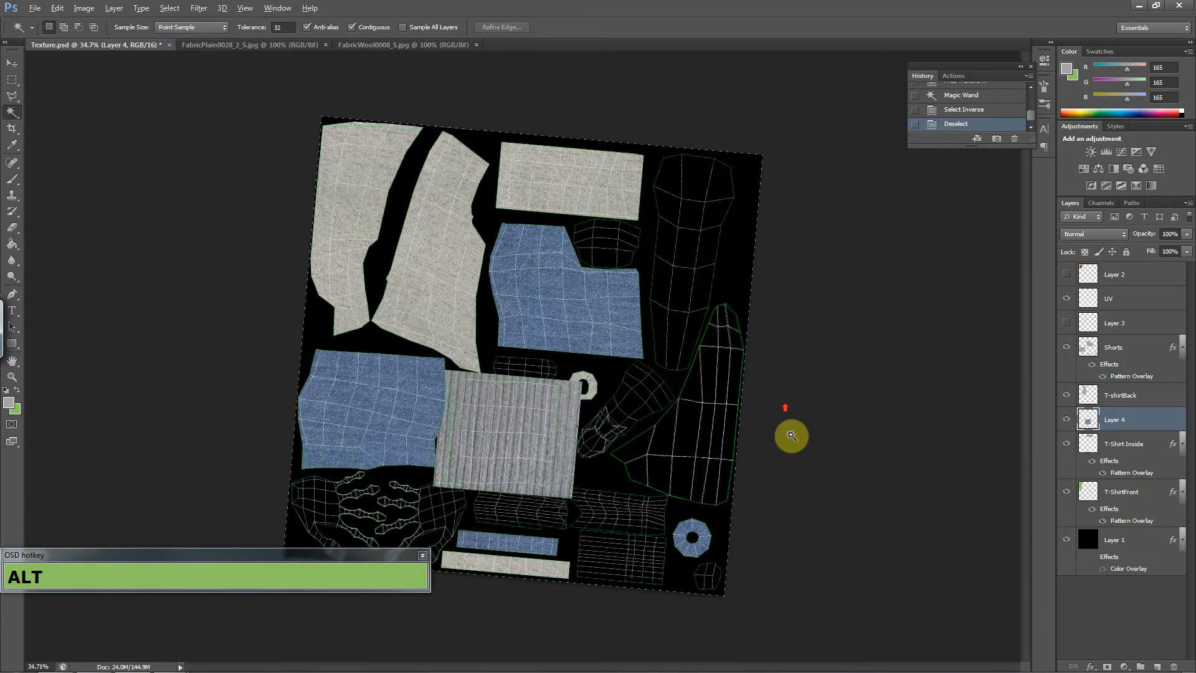
left_click(12, 61)
left_click_drag(219, 166, 214, 214)
key("ctrl+z")
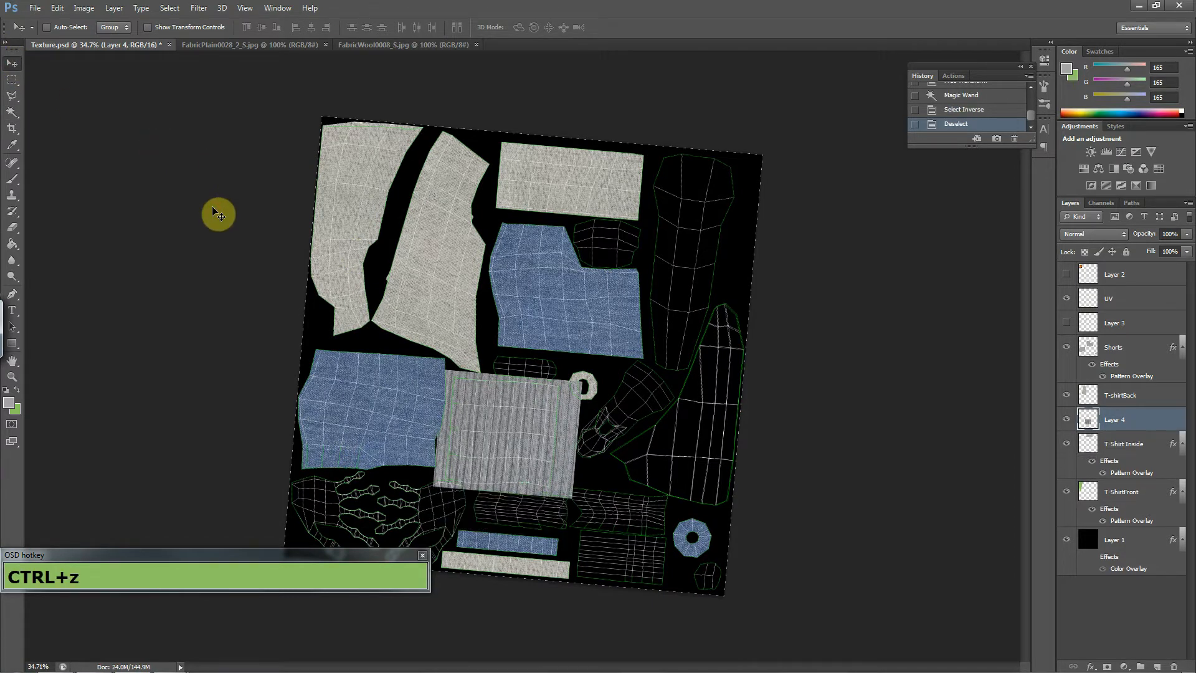
right_click(214, 214)
left_click(193, 288)
left_click_drag(180, 327, 193, 349)
key("ctrl+alt+z")
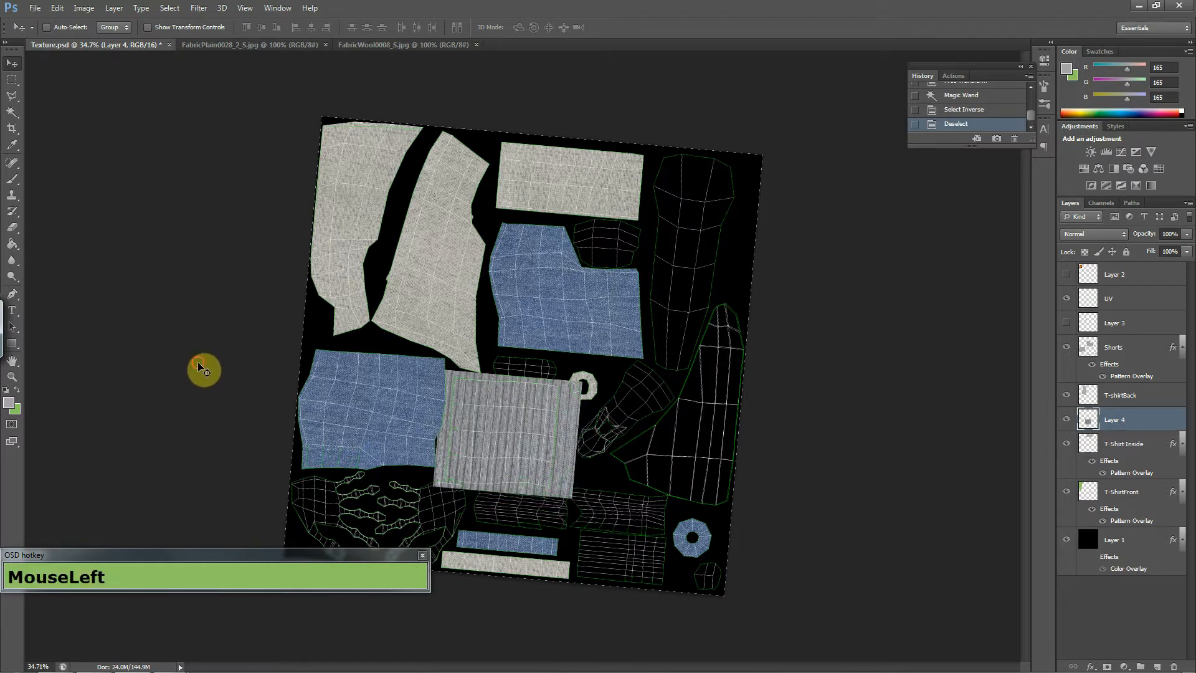
Scale the wool fabric layer down slightly from two opposite corners so it fits closely around the square UV island.
scroll(559, 496, "up", 5)
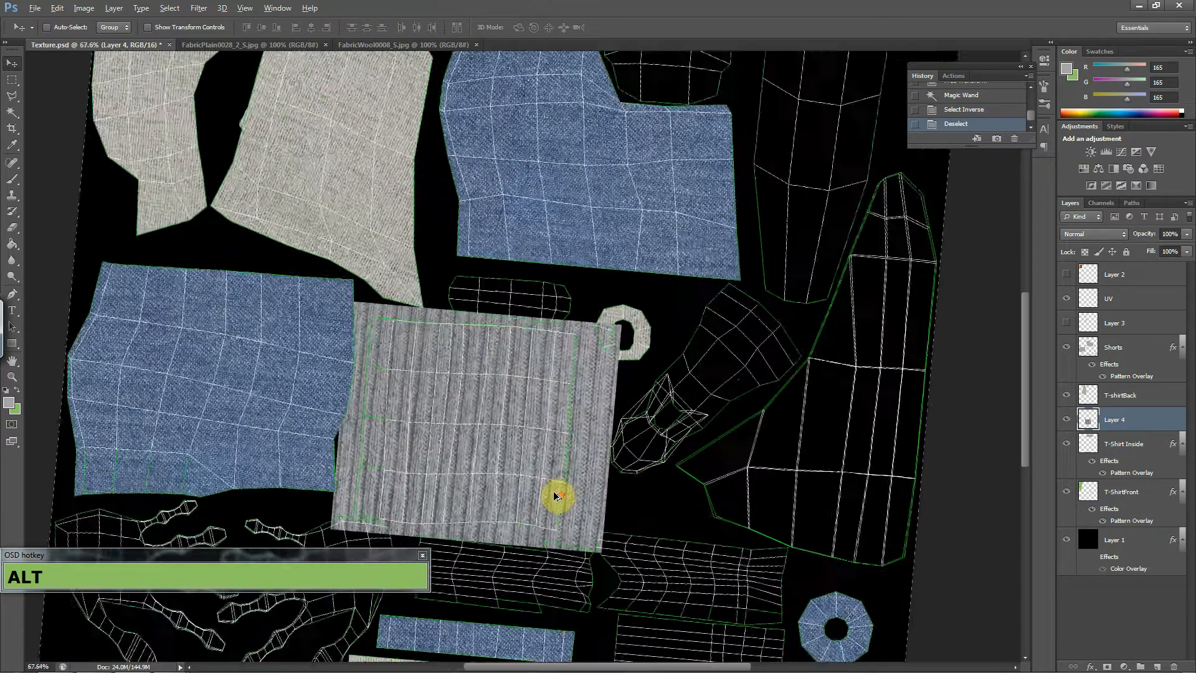
left_click(475, 453)
mouse_move(523, 400)
left_mouse_down()
mouse_move(535, 382)
mouse_move(540, 391)
left_mouse_up()
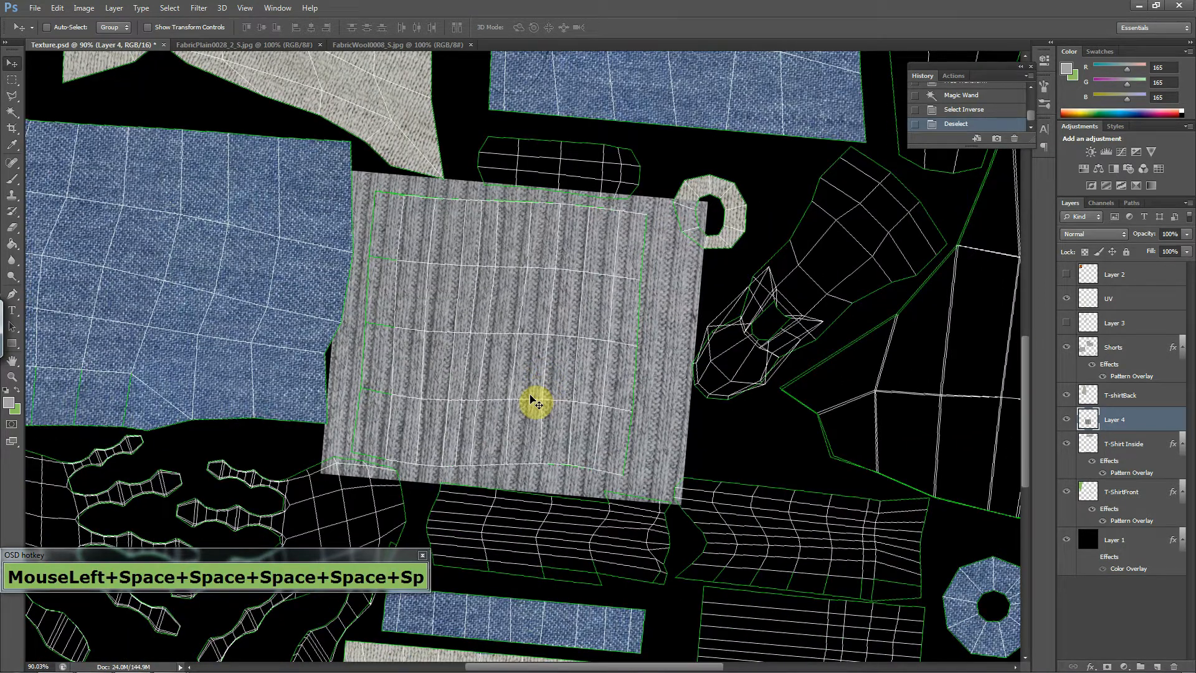
key("ctrl+t")
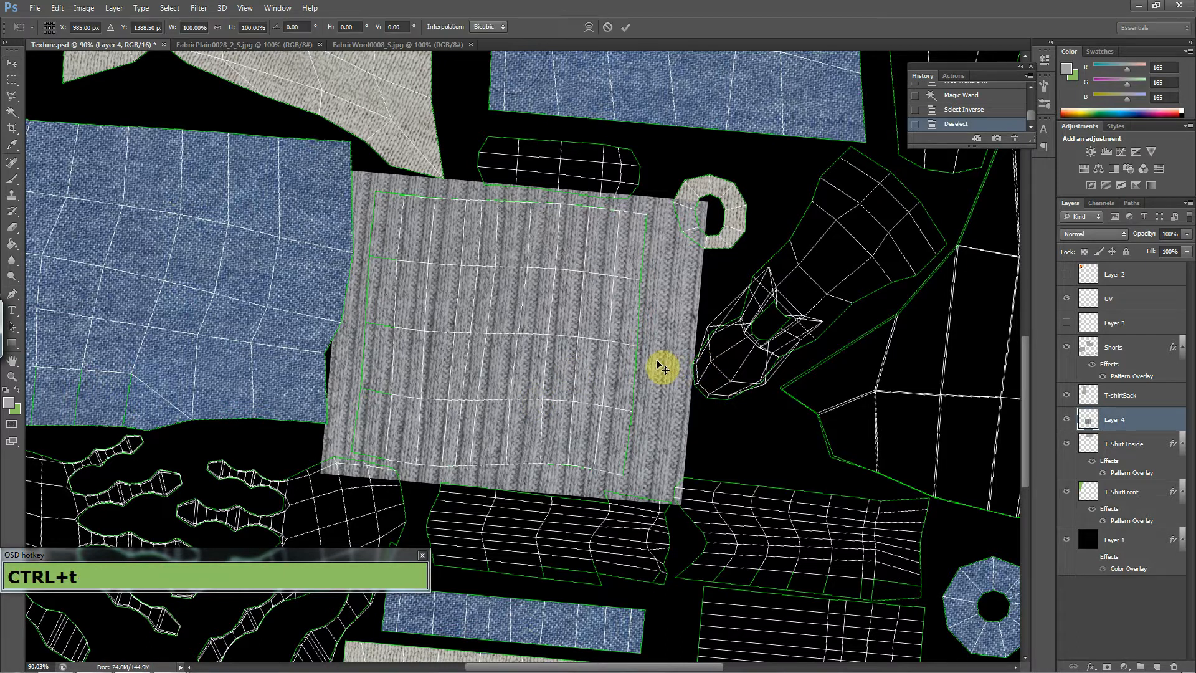
left_click_drag(681, 502, 665, 490)
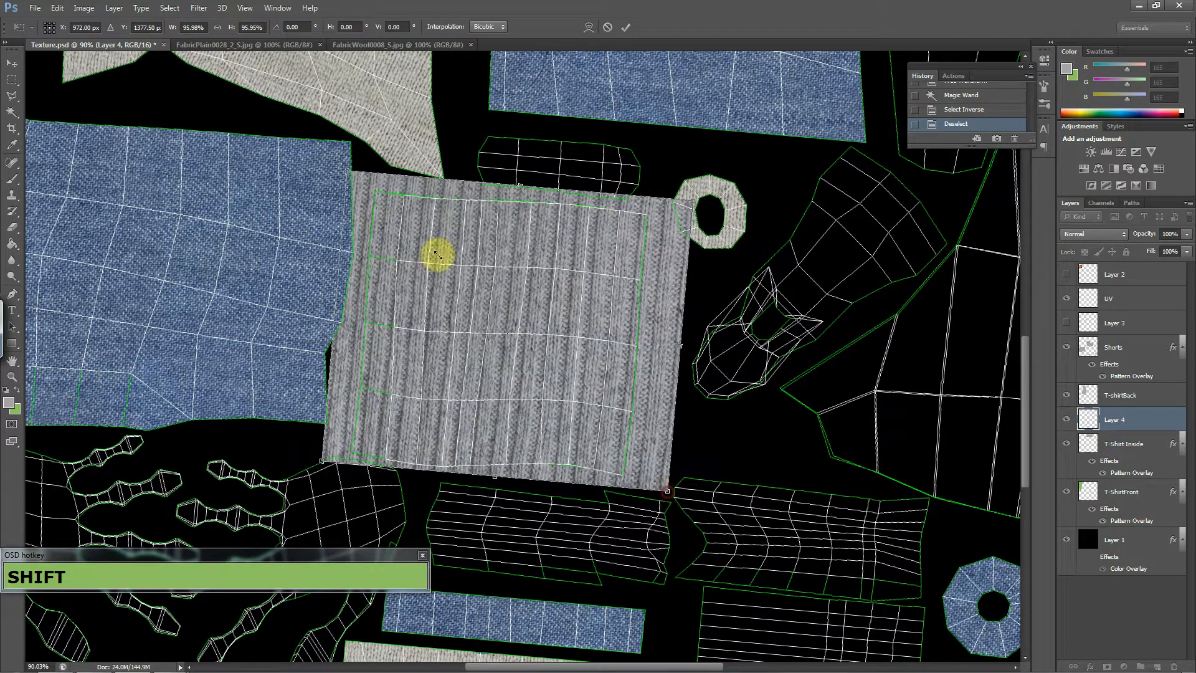
left_click_drag(349, 173, 362, 182)
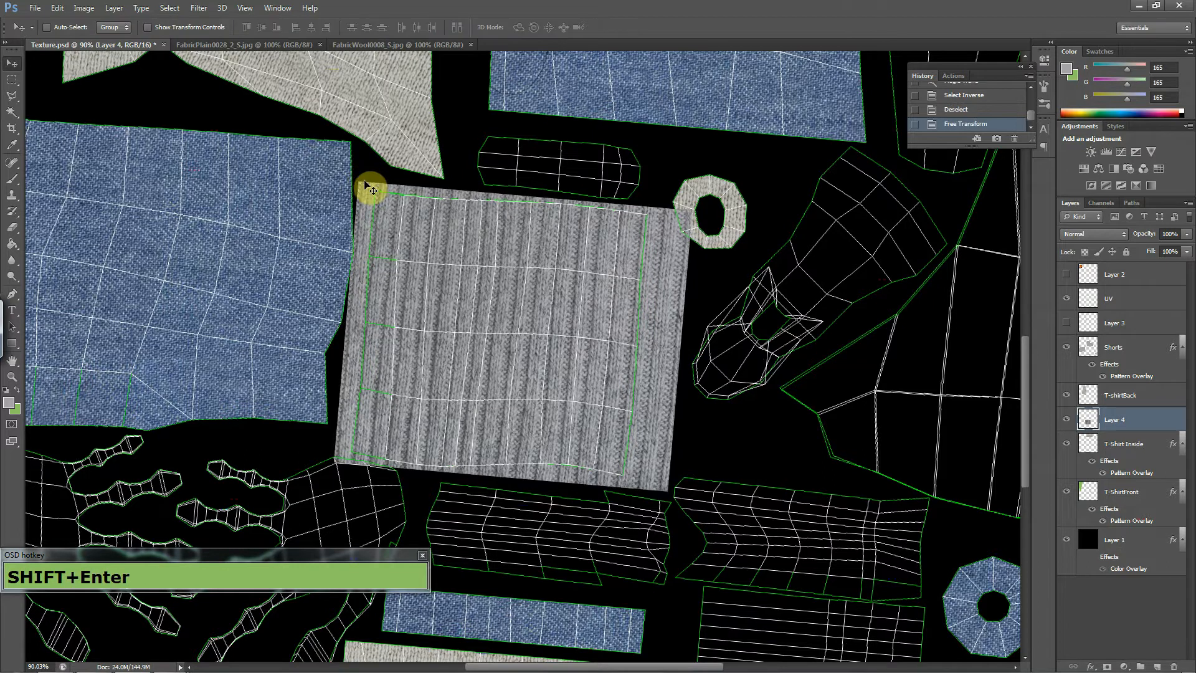
Add a layer mask to the wool layer and select the UV islands with an inverted Magic Wand selection from the UV layer.
left_click(1107, 666)
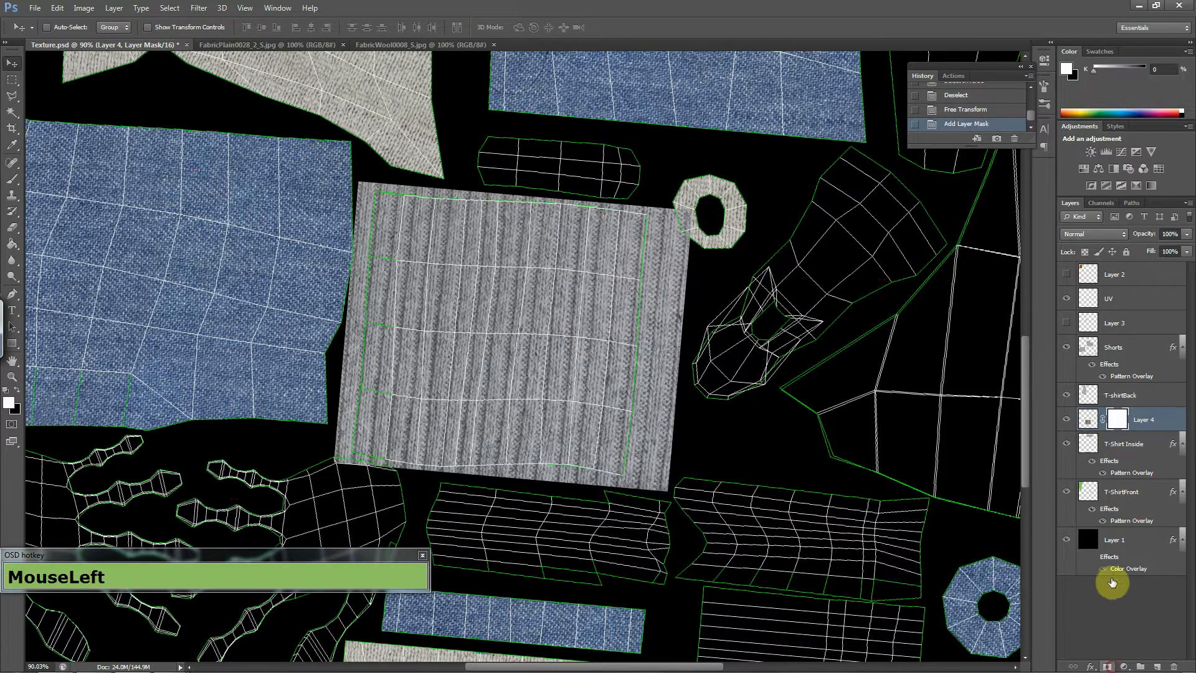
left_click(1114, 298)
left_click(15, 116)
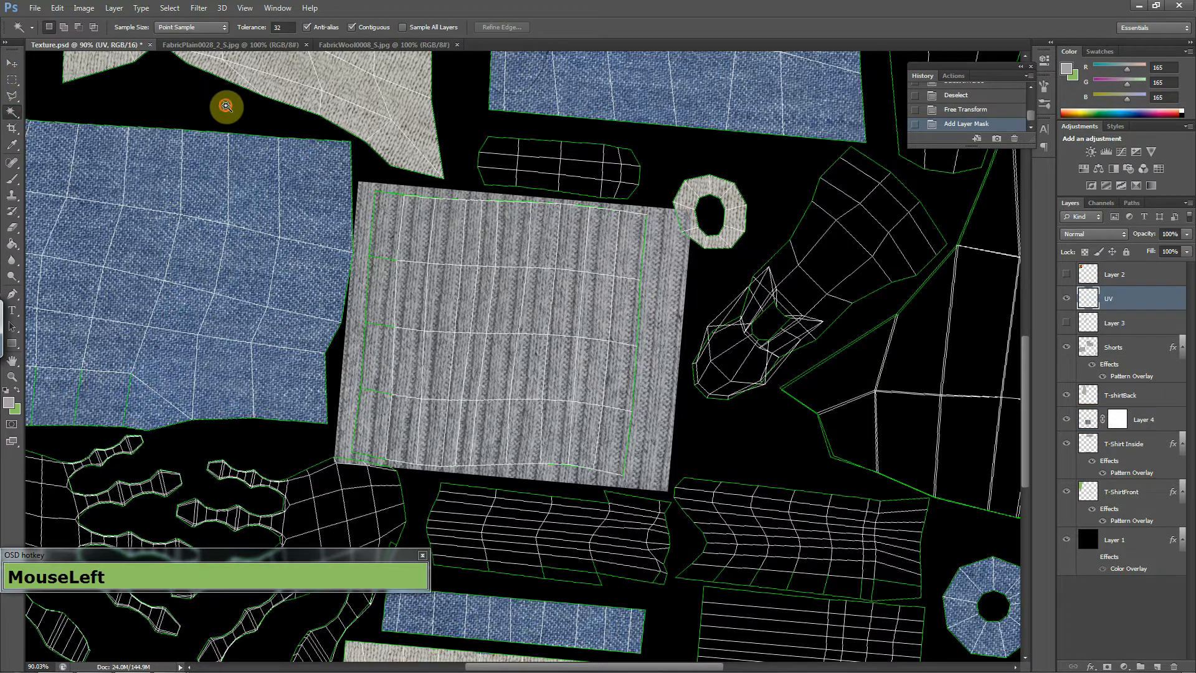
key("ctrl+shift+i")
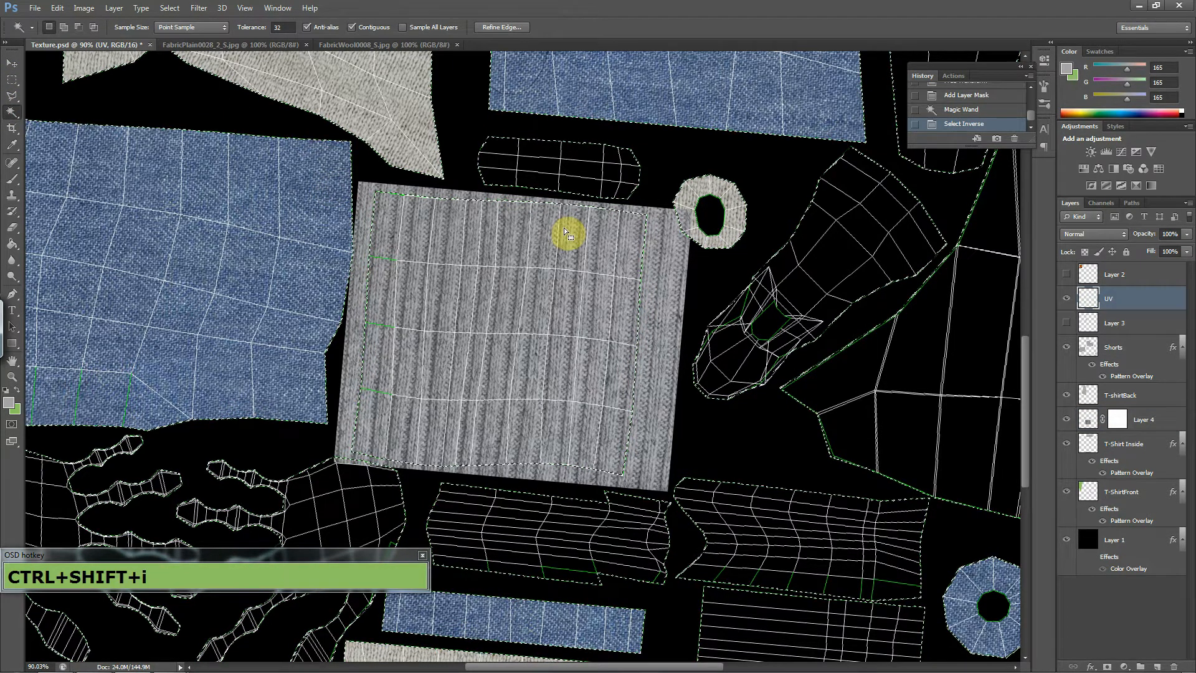
Set the brush colour to black, undo a test stroke on the fabric corner, and invert the selection to the area outside the islands.
key("b")
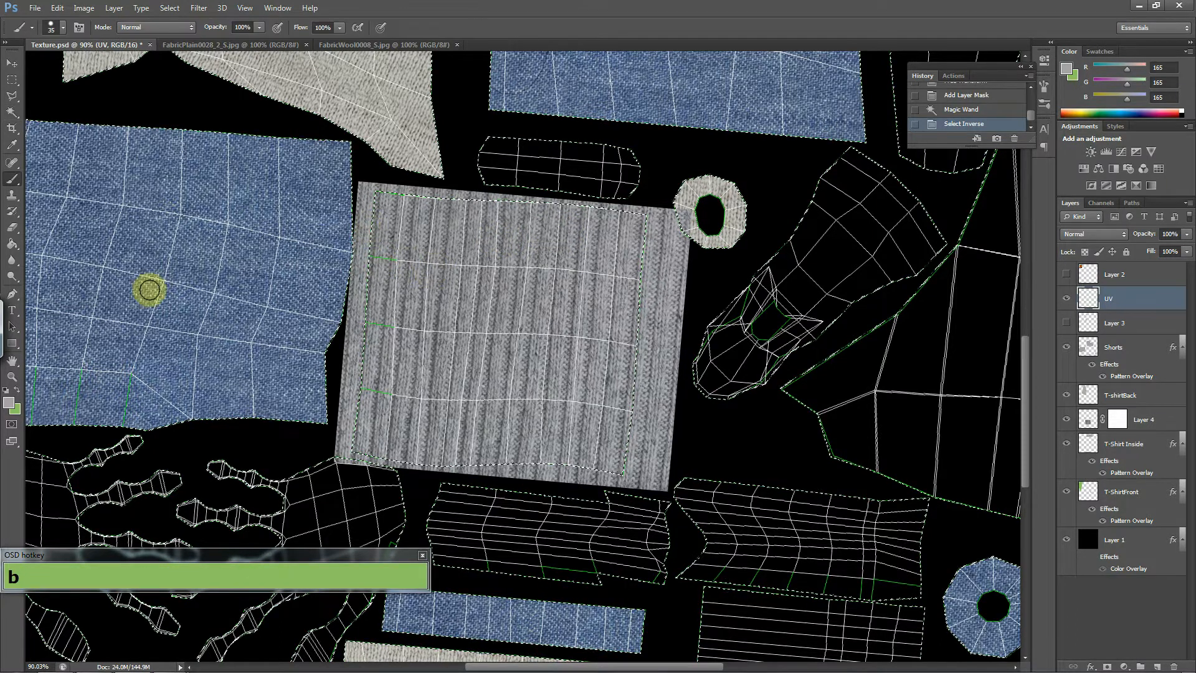
left_click(11, 401)
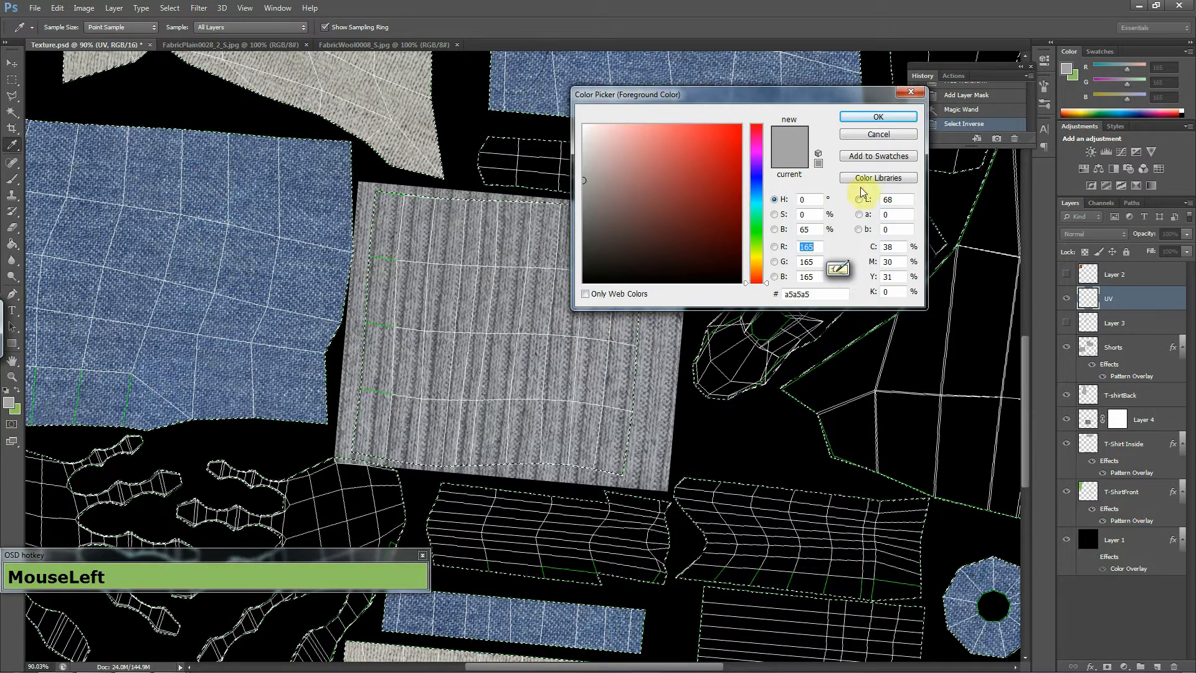
left_click(861, 119)
left_click_drag(390, 213, 372, 177)
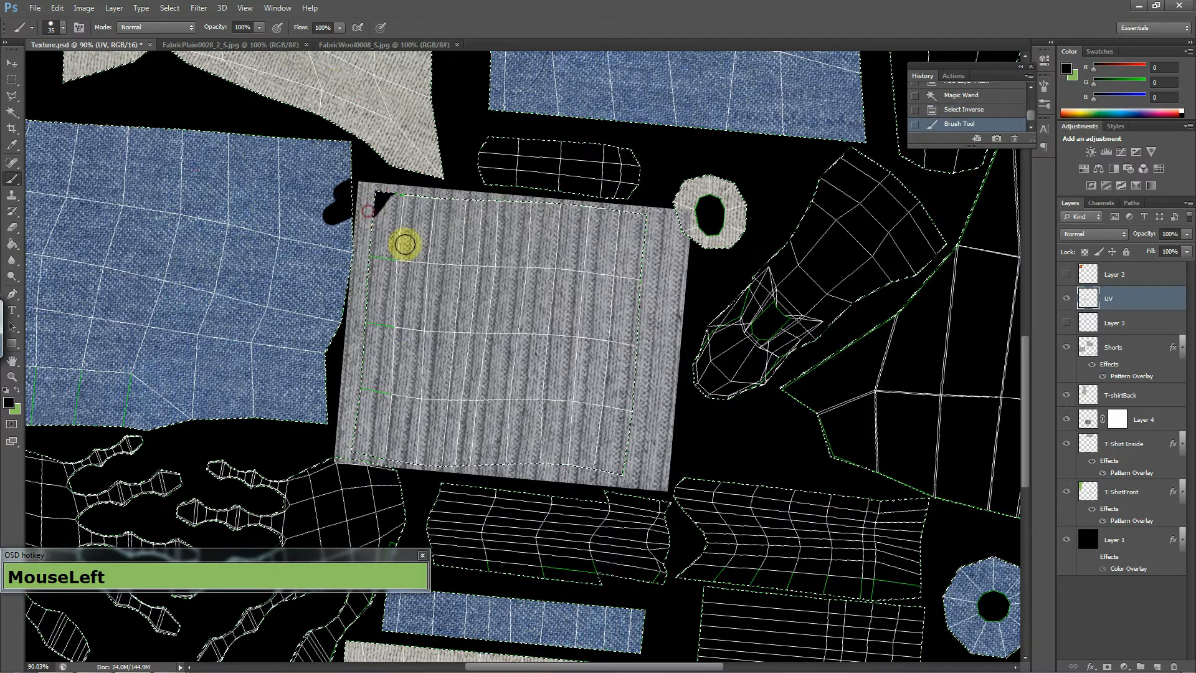
key("ctrl+z")
key("ctrl+shift+i")
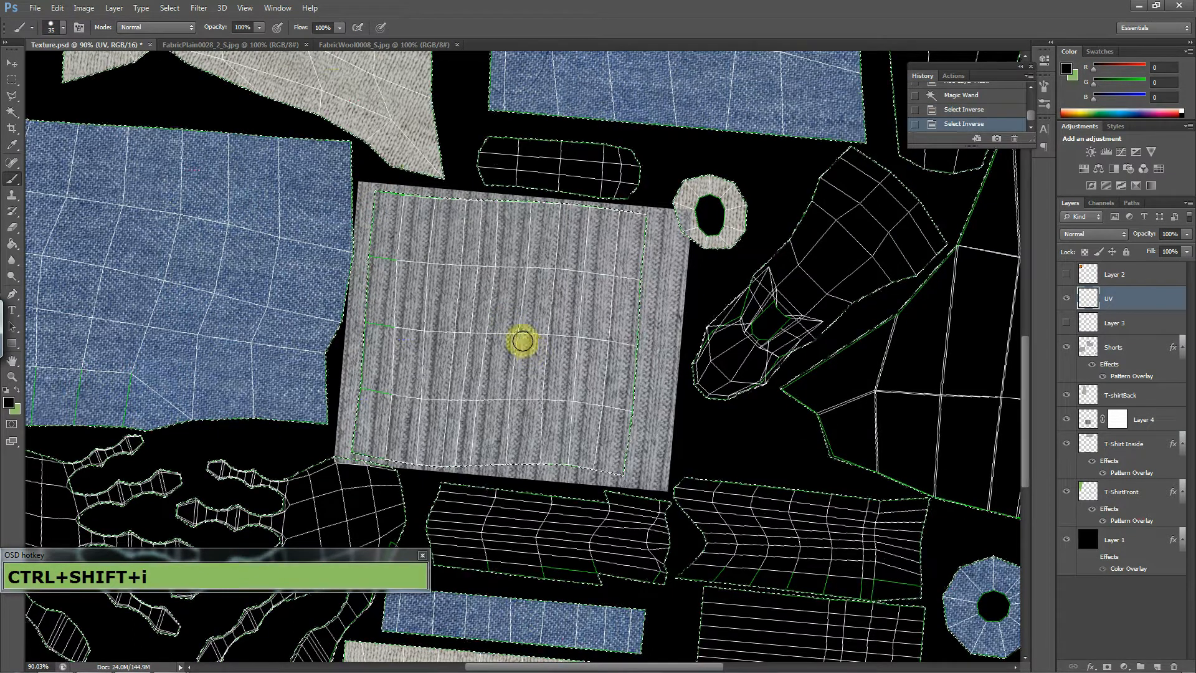
Try to cover the excess wool around the square island by painting black on the UV layer with an enlarged brush, and deselect.
left_click(368, 180)
mouse_move(360, 197)
left_mouse_down()
mouse_move(343, 383)
mouse_move(349, 311)
left_mouse_up()
right_click(352, 312)
mouse_move(324, 256)
left_mouse_down()
mouse_move(357, 305)
mouse_move(376, 278)
mouse_move(413, 412)
mouse_move(393, 192)
mouse_move(676, 486)
mouse_move(462, 149)
mouse_move(552, 461)
mouse_move(392, 394)
mouse_move(387, 419)
left_mouse_up()
key("ctrl+d")
scroll(359, 495, "up", 3)
scroll(359, 496, "up", 3)
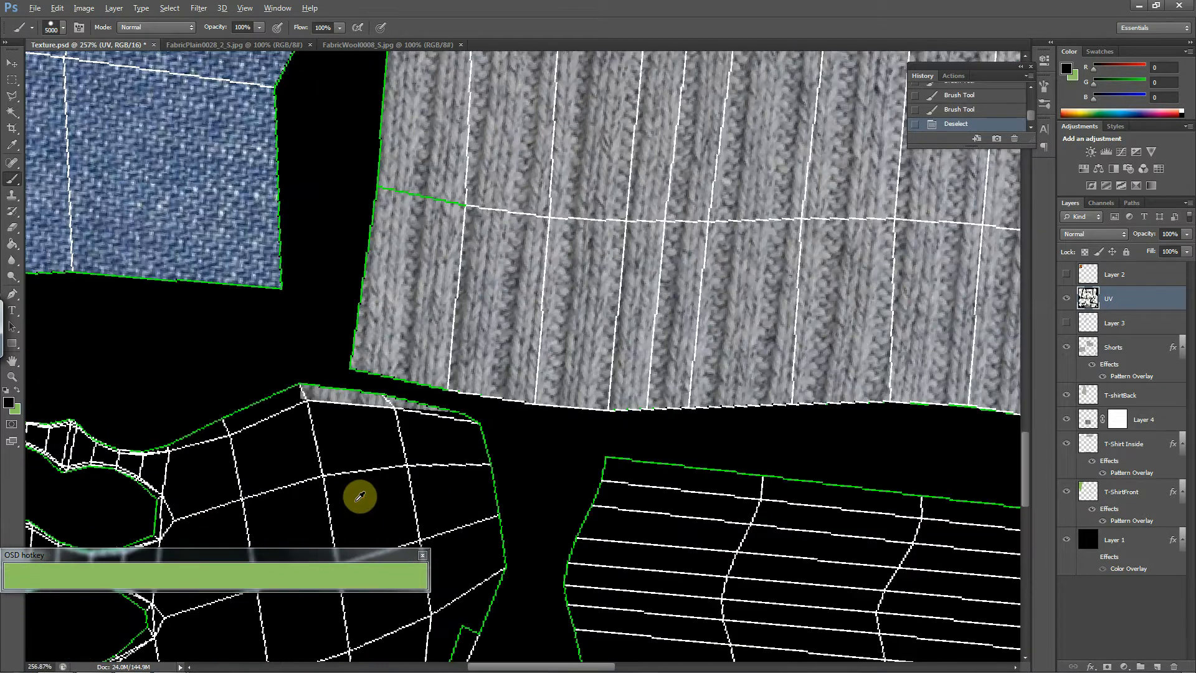
Try a 57 px black brush dab over the wool remnant on the hand island and undo it.
right_click(390, 436)
left_click_drag(431, 466, 430, 466)
left_click(305, 398)
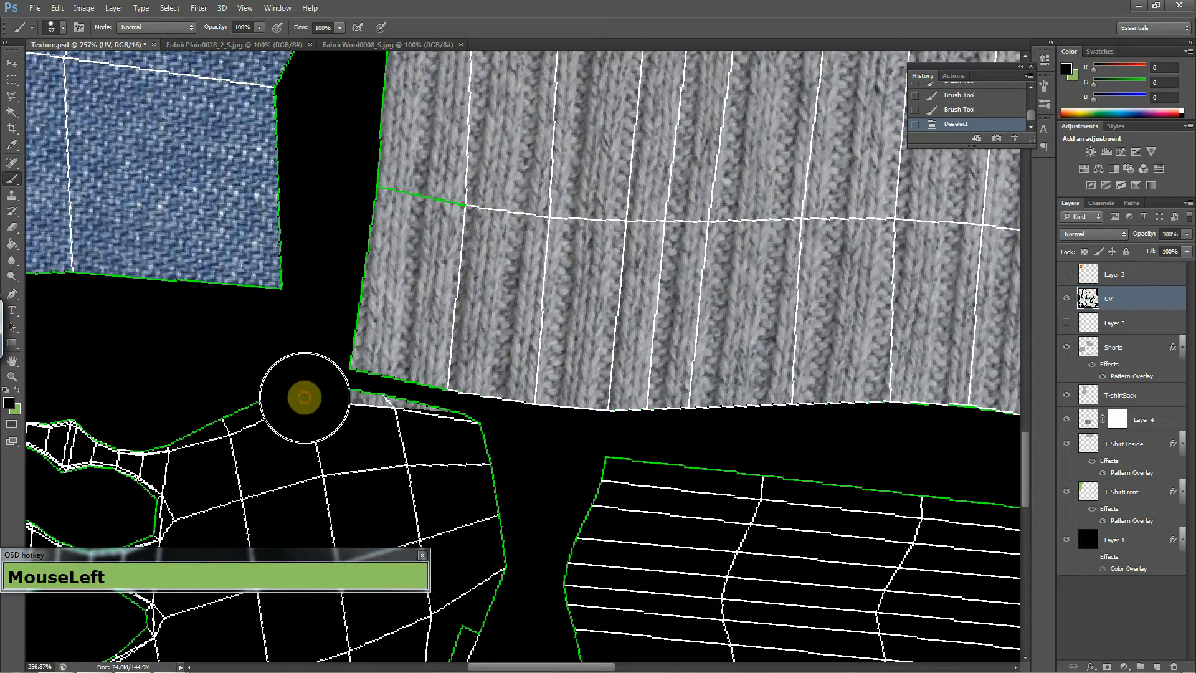
key("ctrl+z")
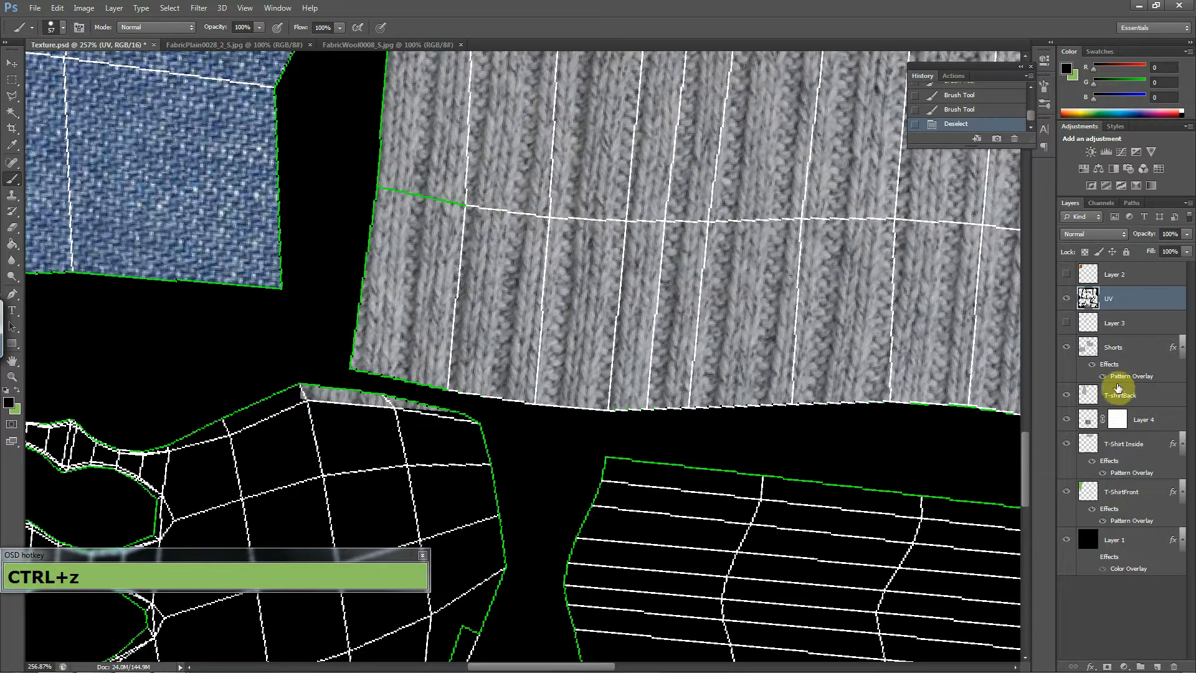
scroll(787, 428, "down", 5)
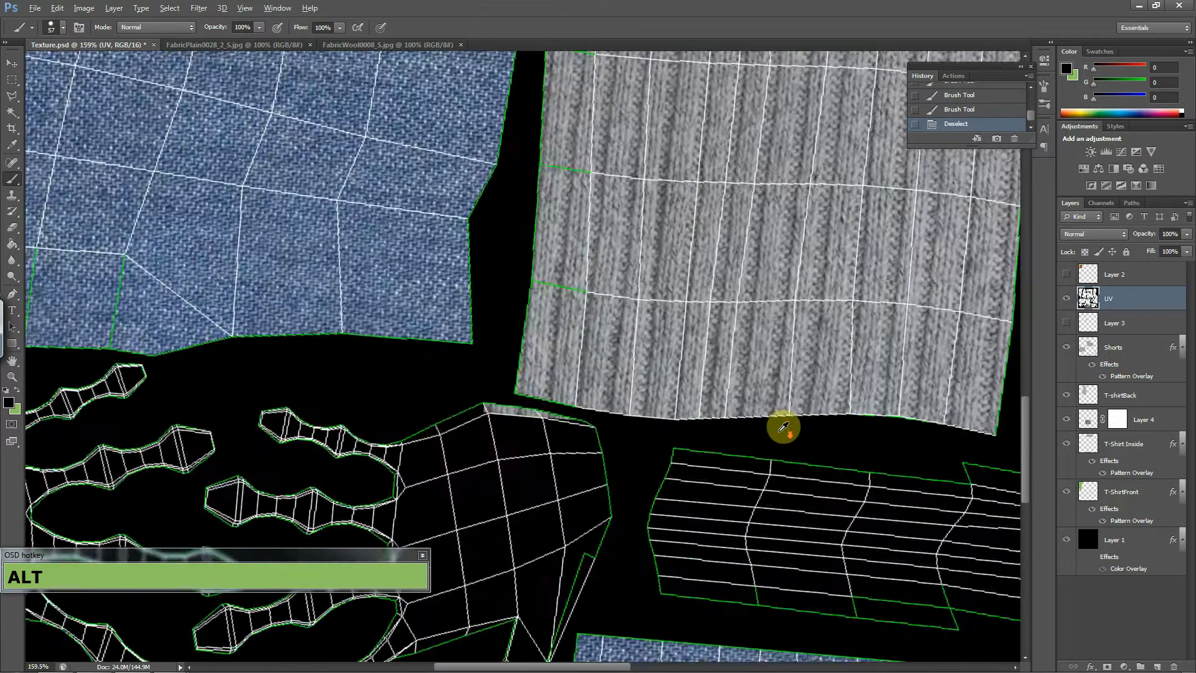
scroll(1113, 322, "down", 1)
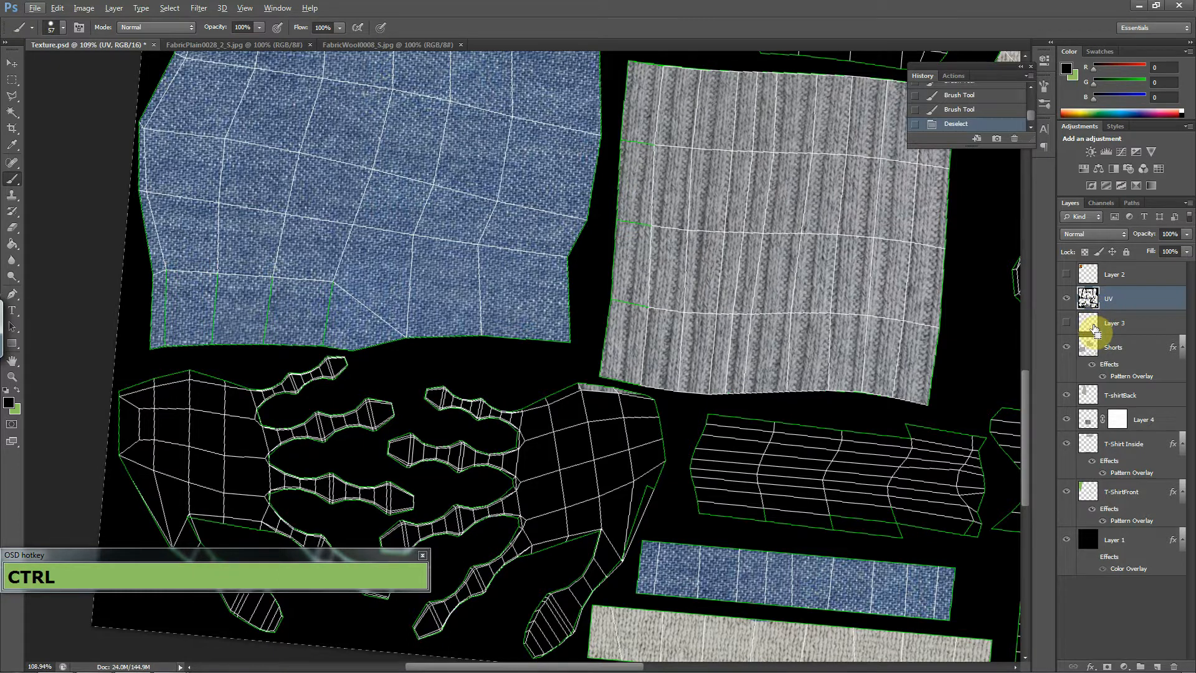
Undo the deselection and the black brush strokes made on the UV layer.
key("ctrl+alt+z")
key("ctrl+alt+z")
key("ctrl+alt+z")
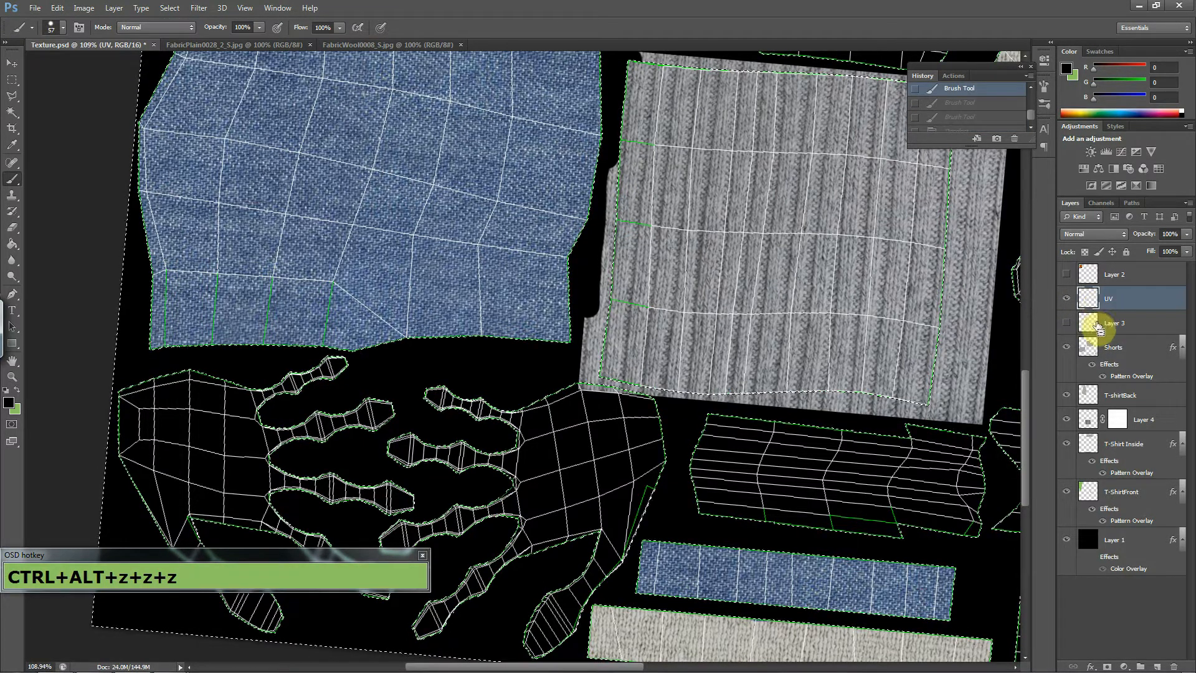
key("ctrl+alt+z")
left_click_drag(929, 329, 767, 343)
left_click_drag(746, 408, 724, 464)
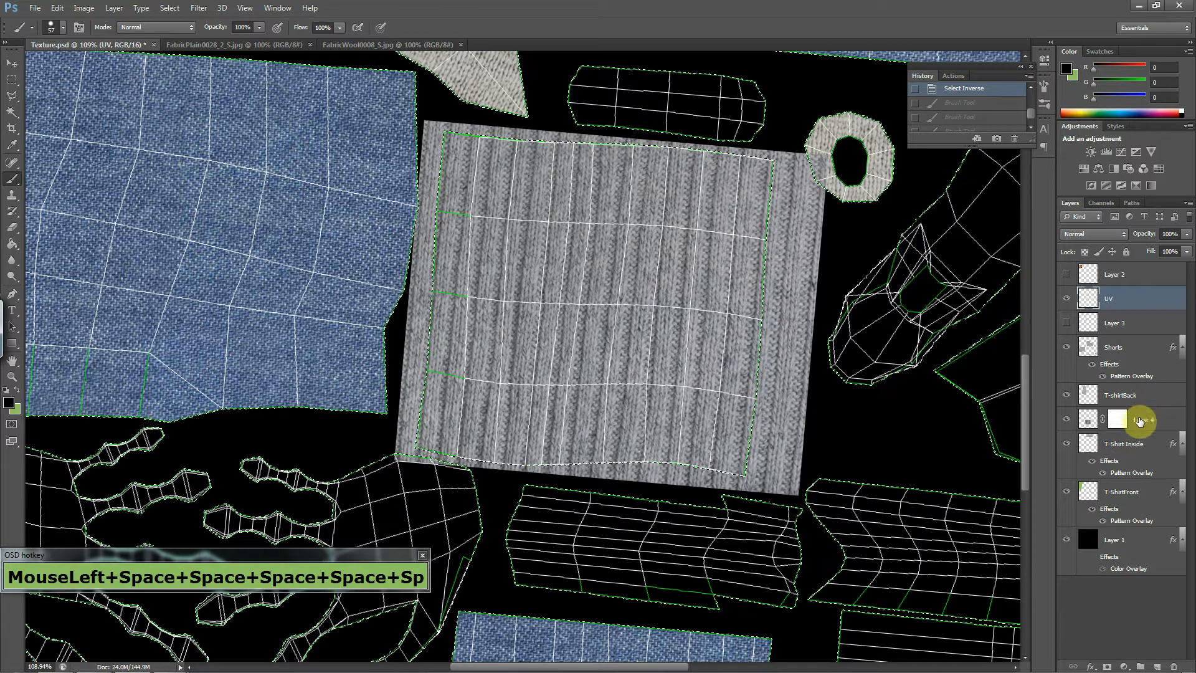
Paint black on the wool layer's mask around the square UV island to hide the excess fabric, and clear the selection.
left_click(1110, 423)
key("alt")
left_click(433, 138)
left_click_drag(666, 160, 874, 166)
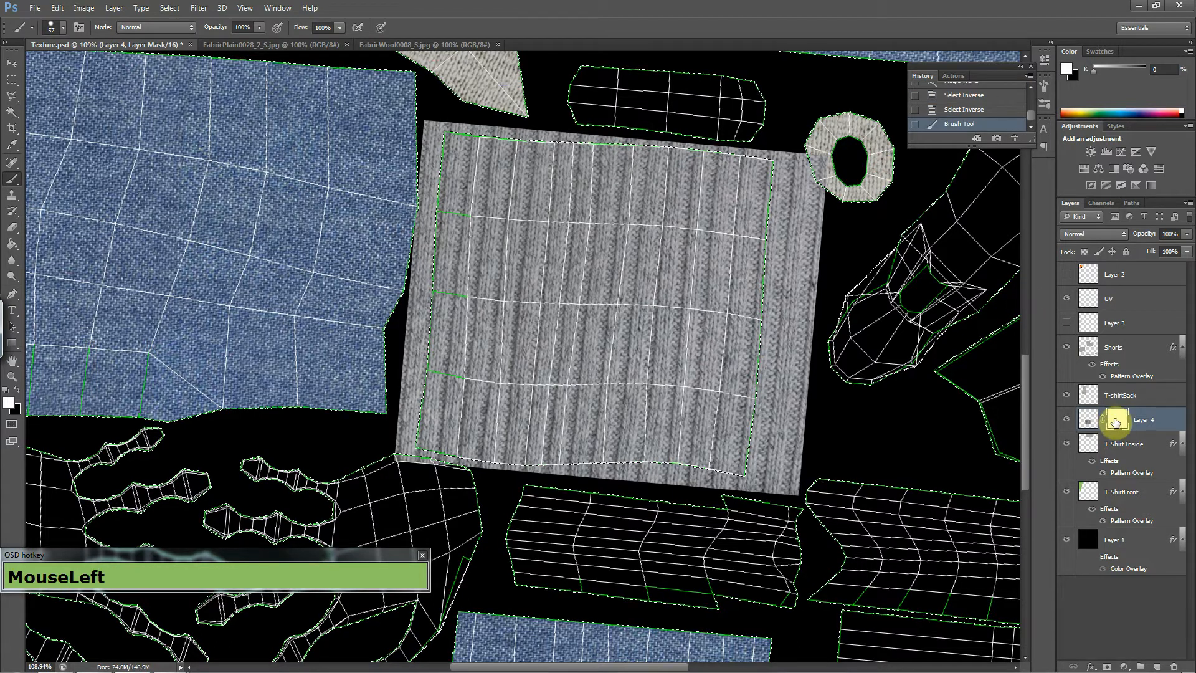
key("x")
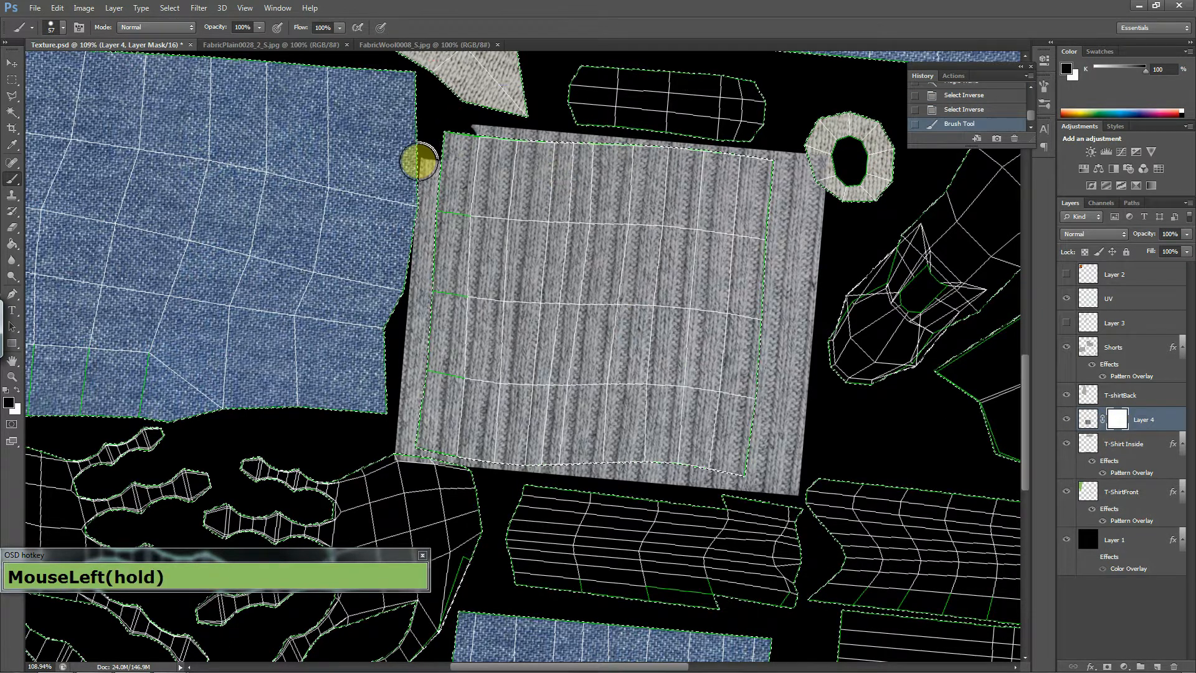
mouse_move(369, 118)
left_mouse_down()
mouse_move(900, 202)
mouse_move(774, 200)
left_mouse_up()
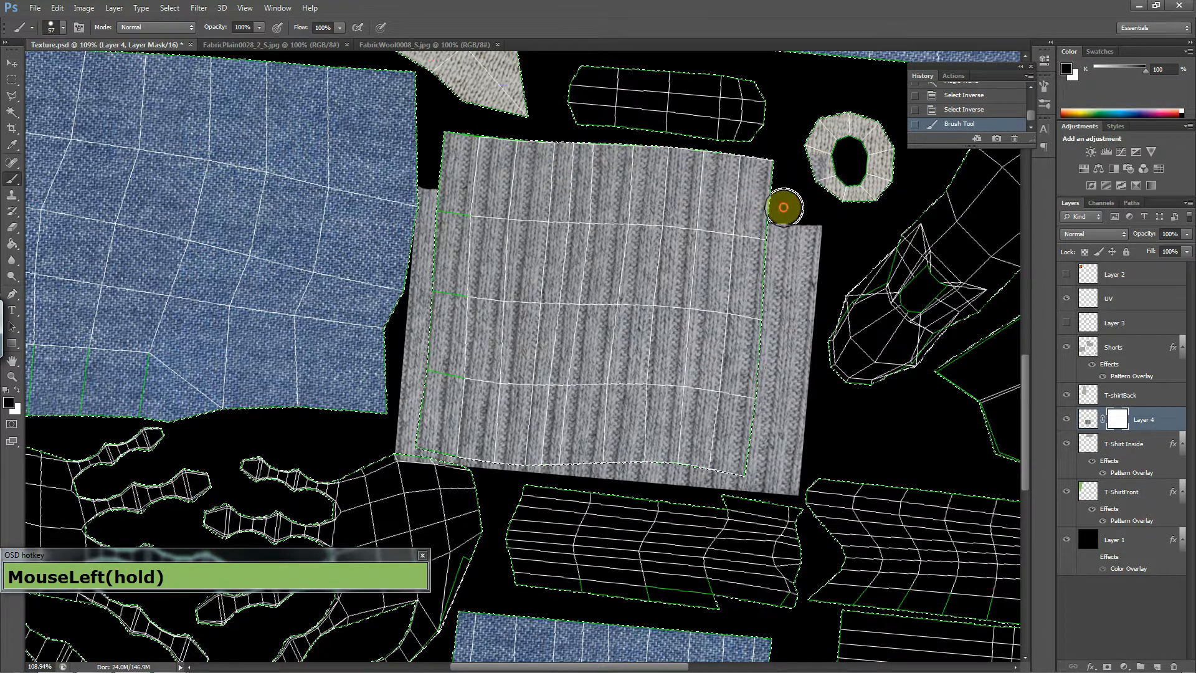
right_click(796, 215)
left_click(802, 259)
mouse_move(801, 259)
left_mouse_down()
mouse_move(767, 514)
mouse_move(788, 481)
mouse_move(766, 286)
mouse_move(750, 432)
mouse_move(722, 484)
mouse_move(426, 451)
mouse_move(404, 432)
mouse_move(443, 197)
mouse_move(434, 179)
mouse_move(429, 312)
mouse_move(454, 459)
left_mouse_up()
key("ctrl+d")
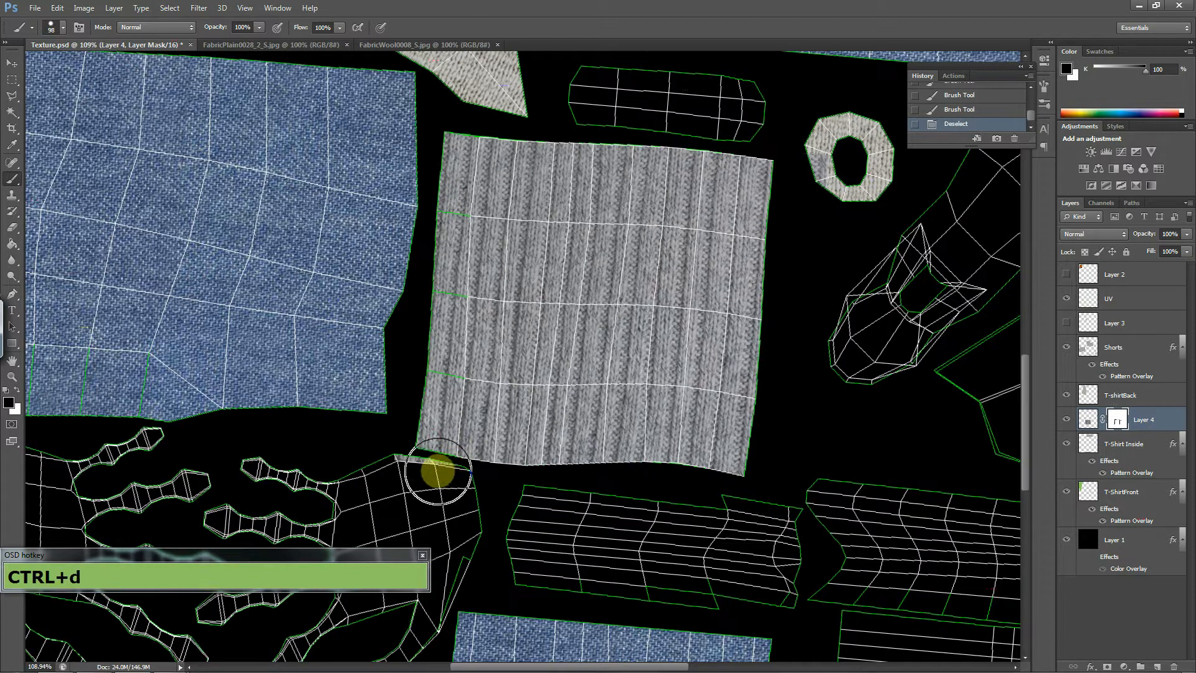
Mask out the leftover wool strip on the hand island using a smaller black brush.
scroll(428, 481, "up", 4, "alt")
scroll(439, 486, "up", 3)
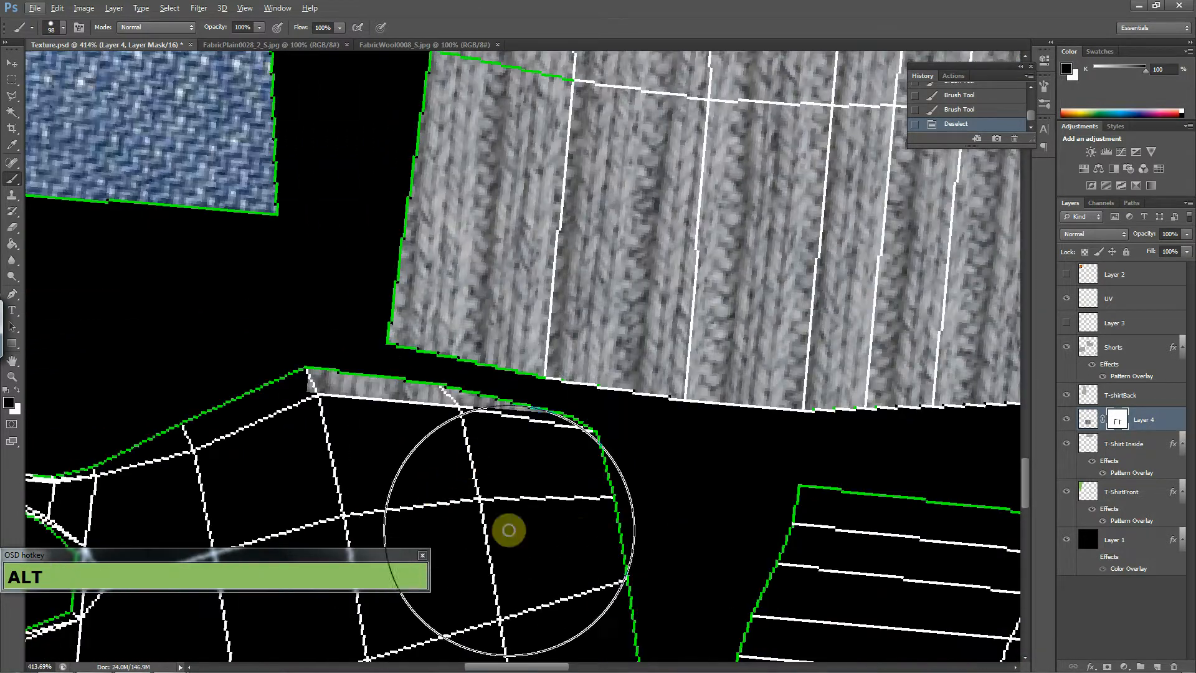
right_click(509, 530)
mouse_move(548, 440)
left_mouse_down()
mouse_move(347, 405)
mouse_move(538, 449)
left_mouse_up()
scroll(539, 448, "down", 9, "alt")
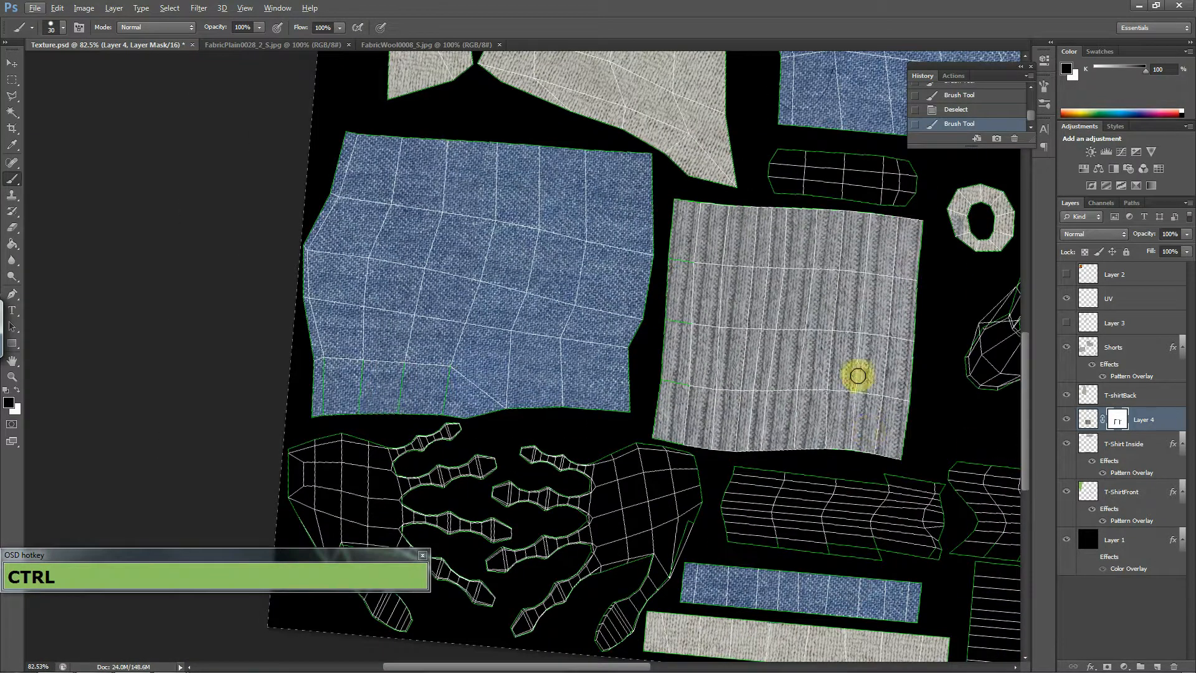
Hide the UV wireframe layer and save Texture.psd.
left_click_drag(868, 388, 614, 343)
scroll(690, 355, "down", 1, "alt")
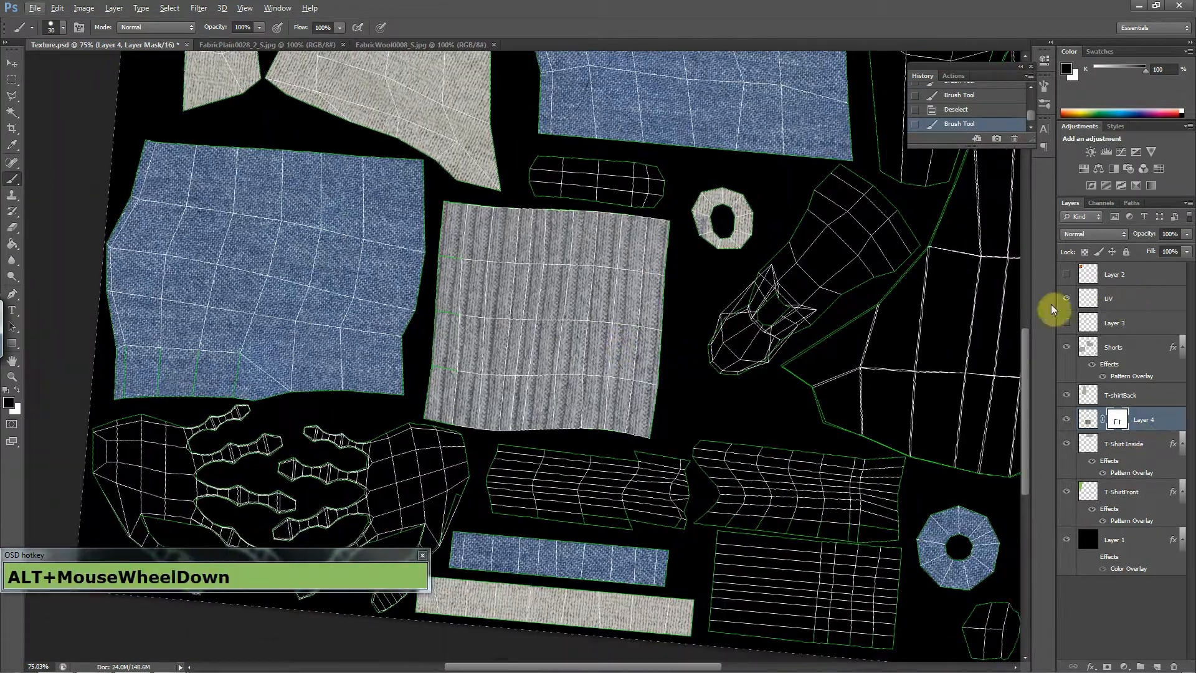
left_click(1066, 302)
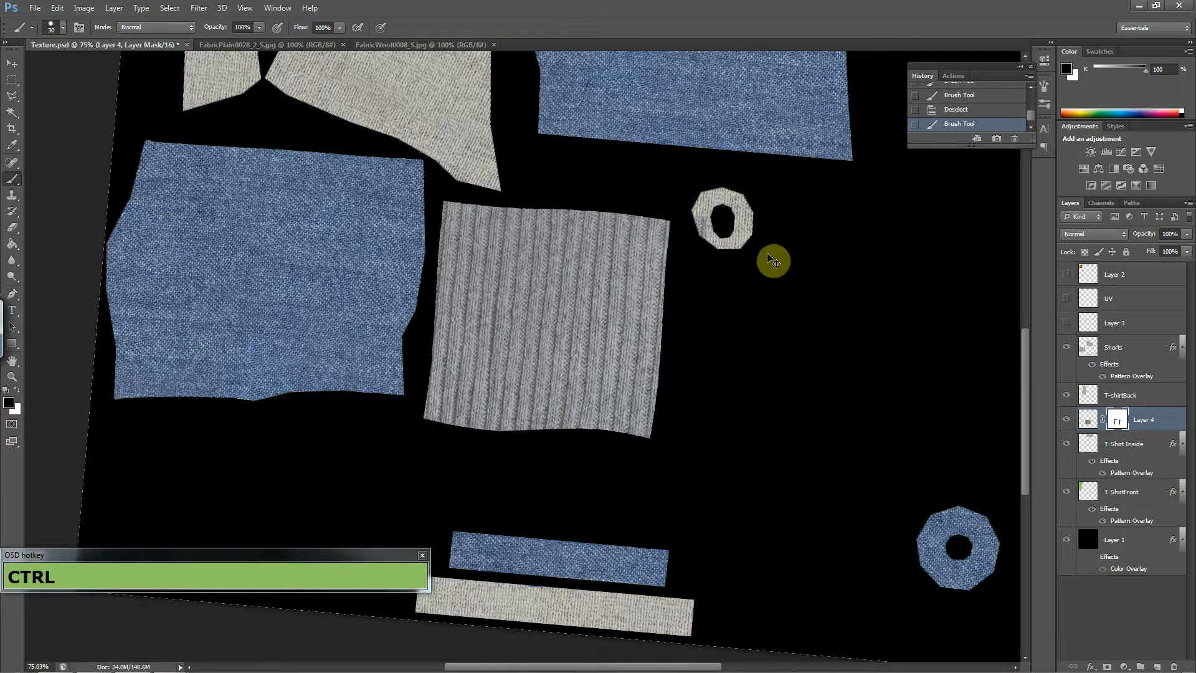
key("ctrl+s")
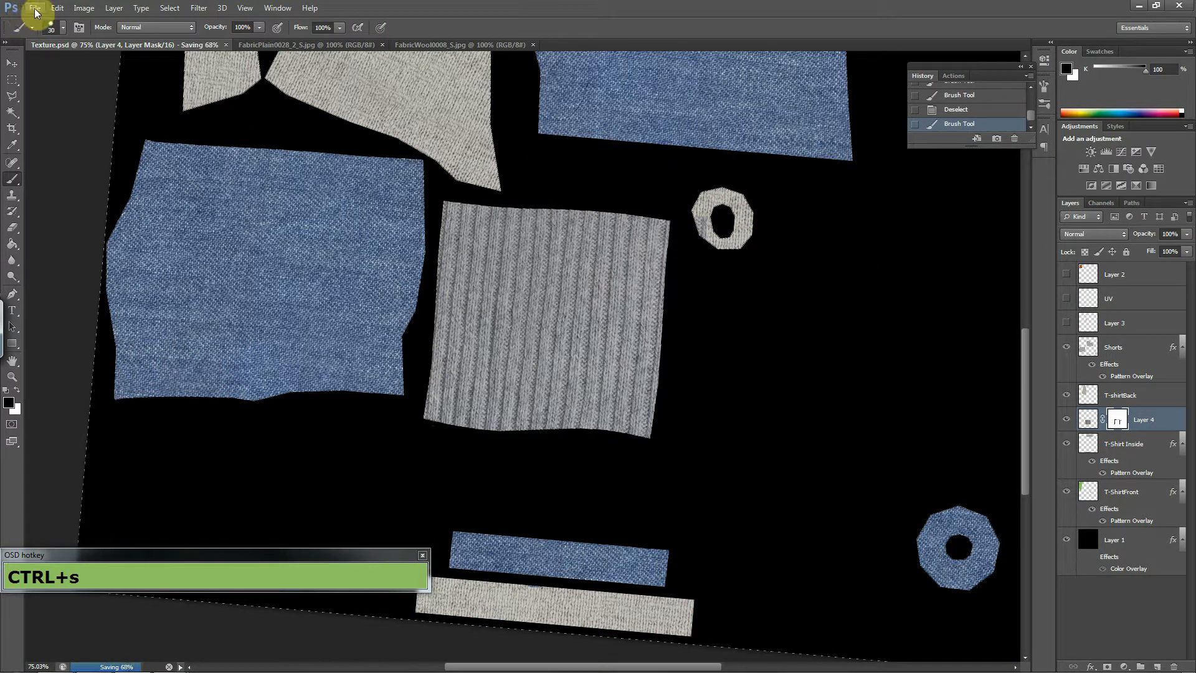
Save a JPEG copy over the existing Texture image in the 3Ds_Max_Modelling_HumanBody folder at quality 12 (Maximum), Baseline ("Standard").
left_click(35, 9)
left_click(588, 5)
left_click(35, 8)
left_click(88, 156)
left_click(405, 429)
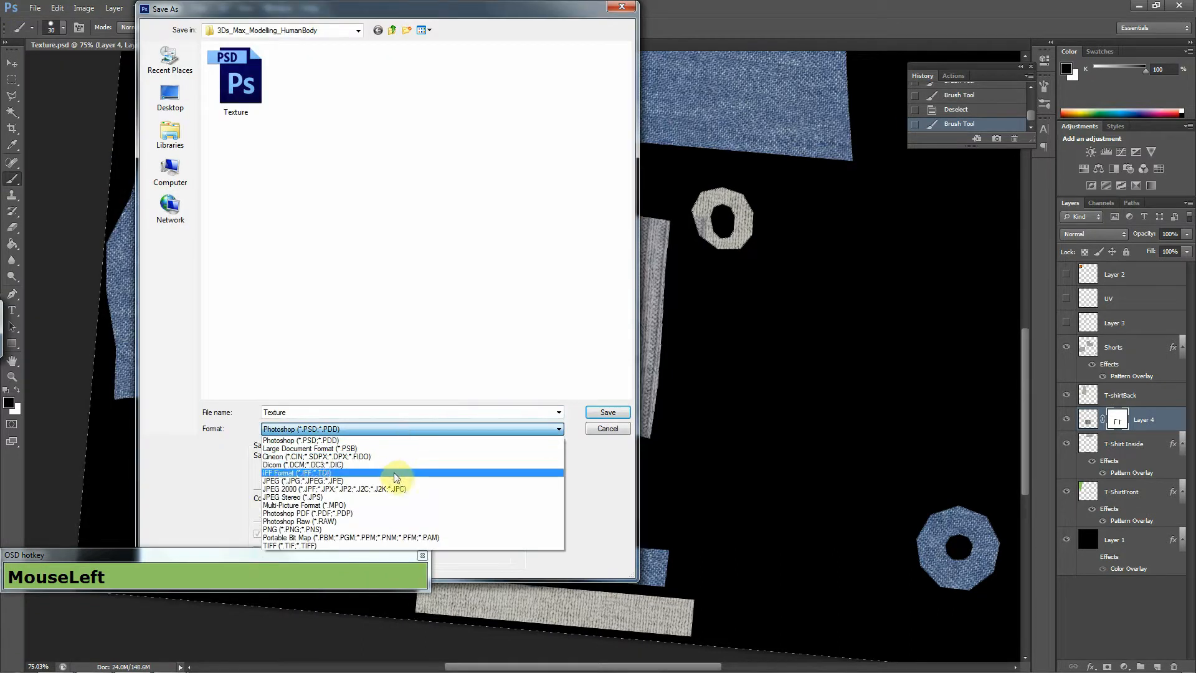
left_click(399, 480)
left_click(235, 164)
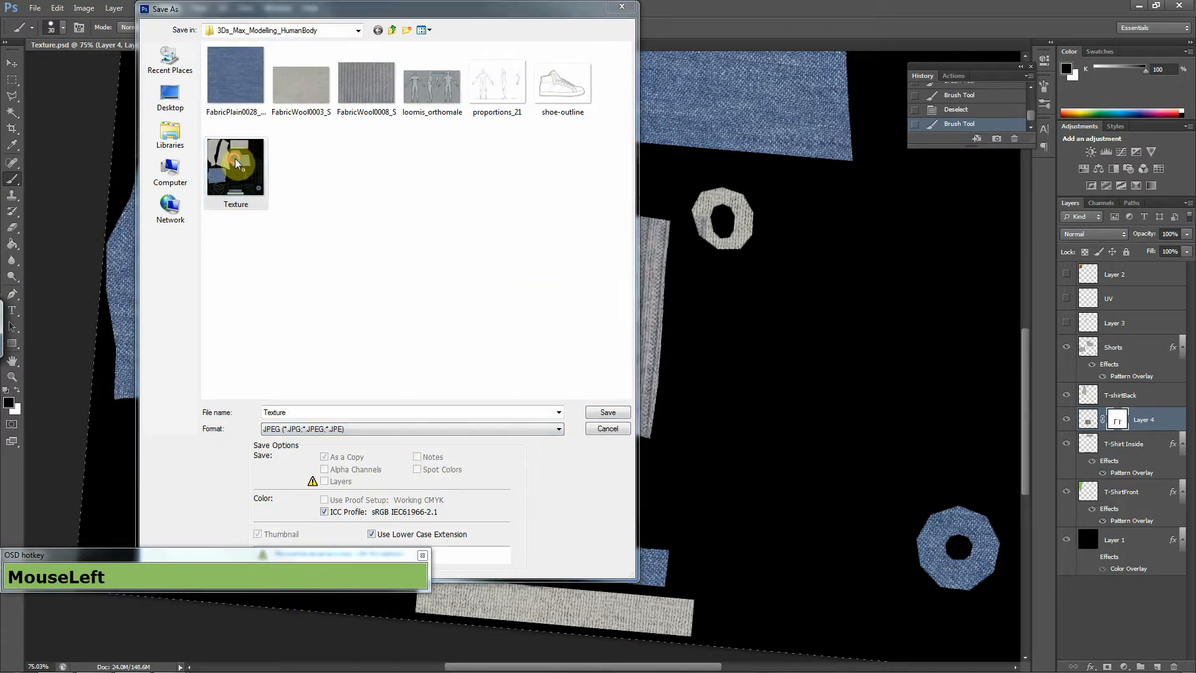
left_click(235, 163)
left_click(537, 257)
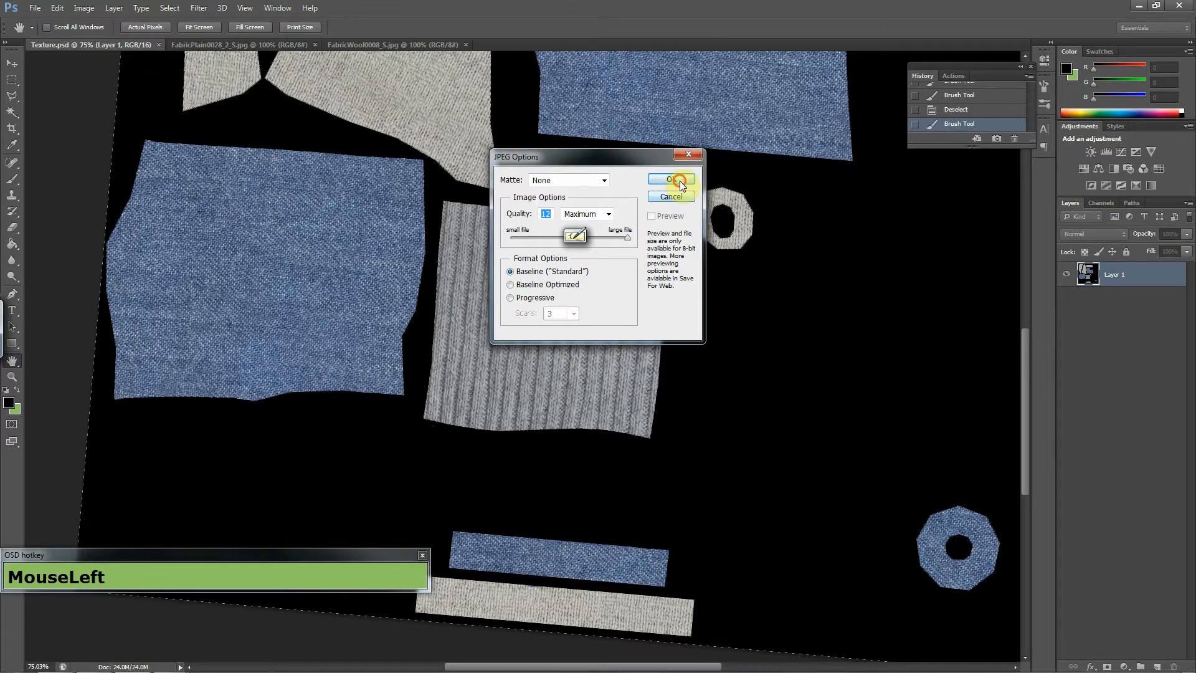
left_click(681, 182)
key("alt+Tab")
key("alt+Tab")
key("alt+Tab")
key("Tab")
key("alt+Tab")
key("alt+Tab")
key("alt+Tab")
key("alt+Tab")
key("alt+Tab")
key("alt+Tab")
key("alt+Tab")
key("Escape")
Show the UV wireframe layer again and check its alignment over the upper denim shorts piece.
left_click_drag(616, 168, 593, 374)
scroll(577, 239, "up", 1)
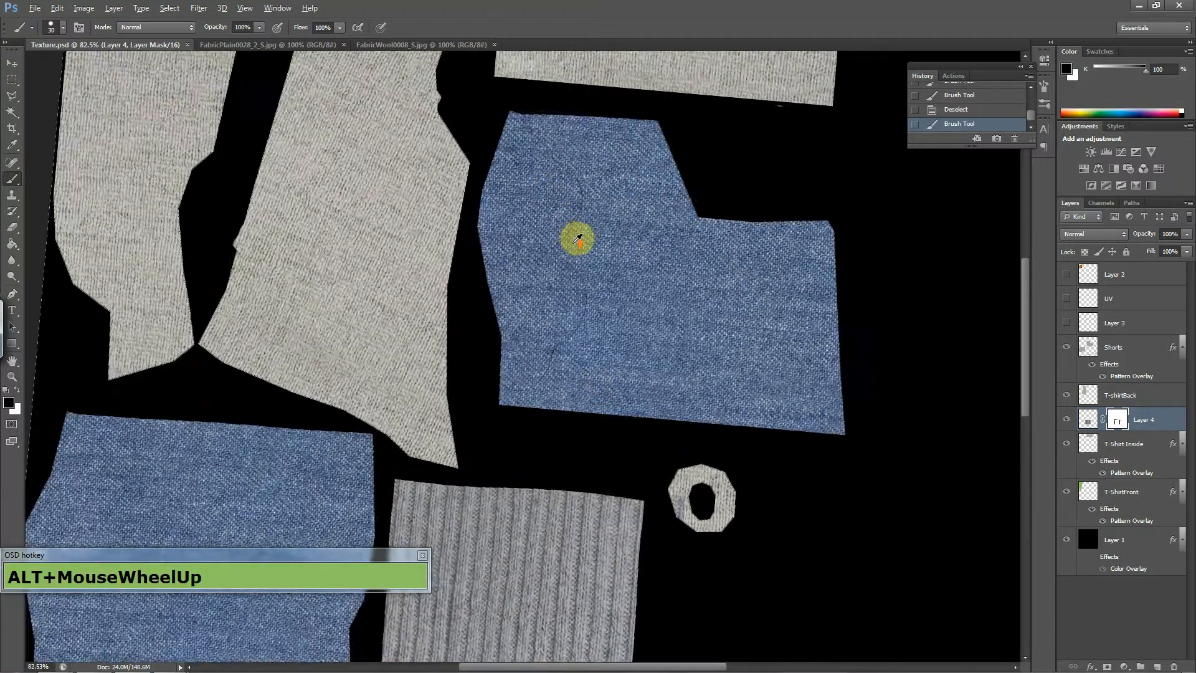
scroll(577, 240, "up", 4)
scroll(583, 239, "up", 1)
scroll(577, 187, "down", 1)
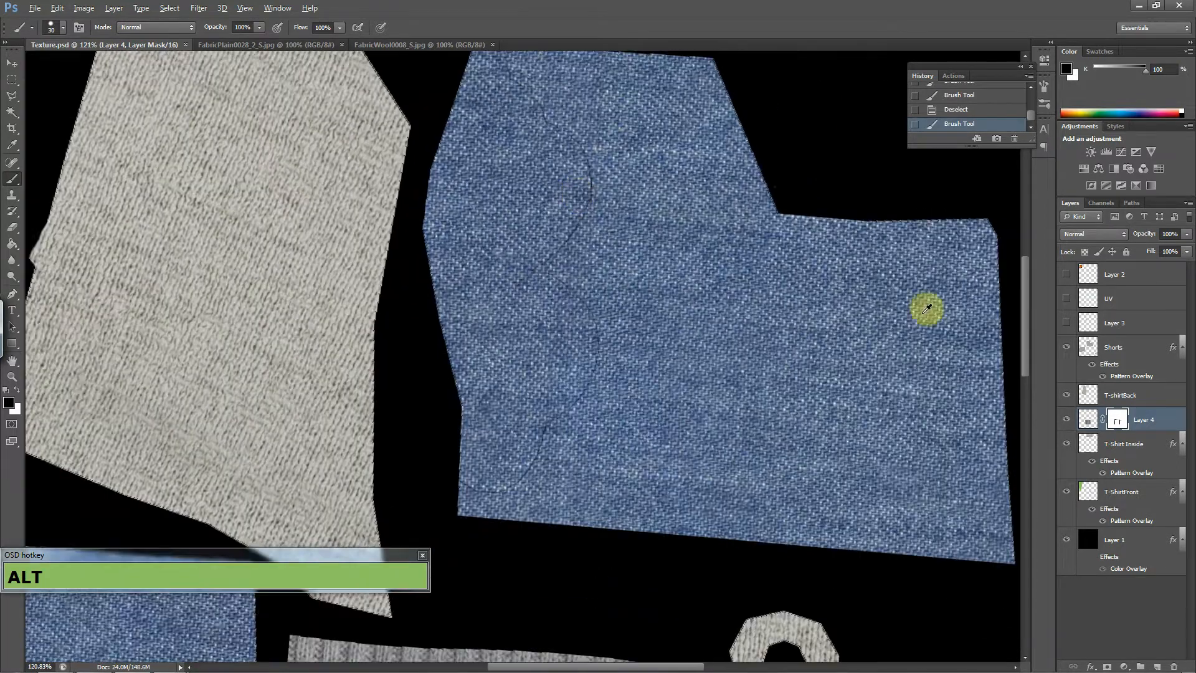
left_click(1069, 302)
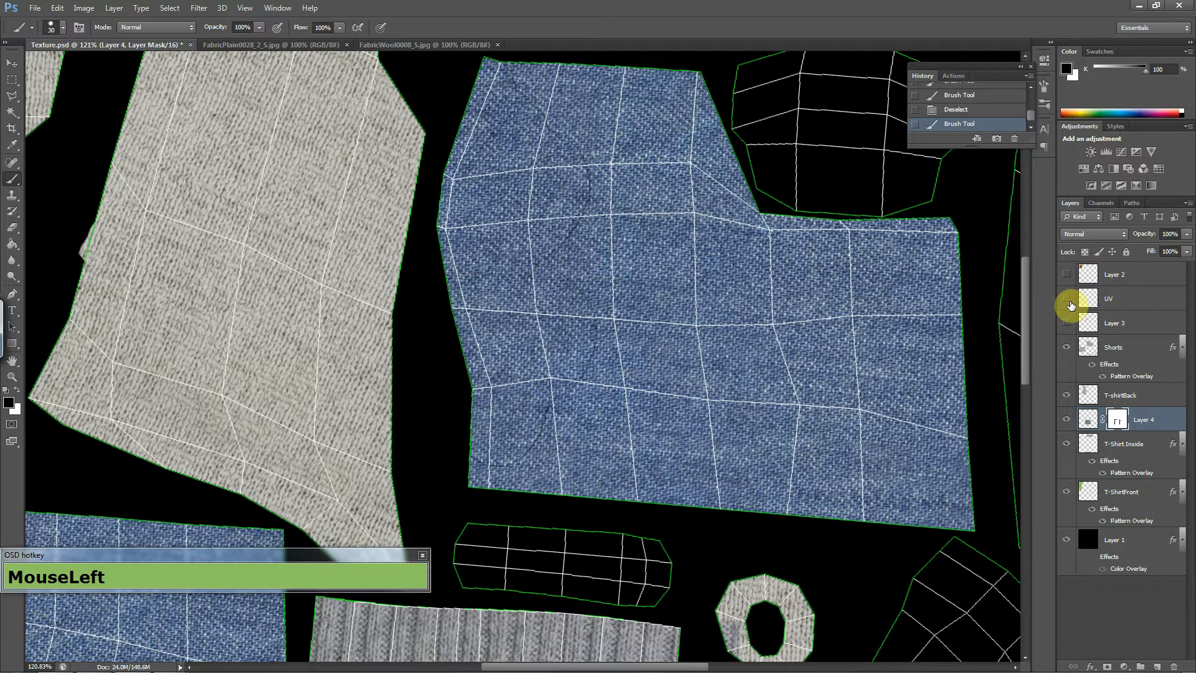
left_click(1071, 306)
left_click(1072, 305)
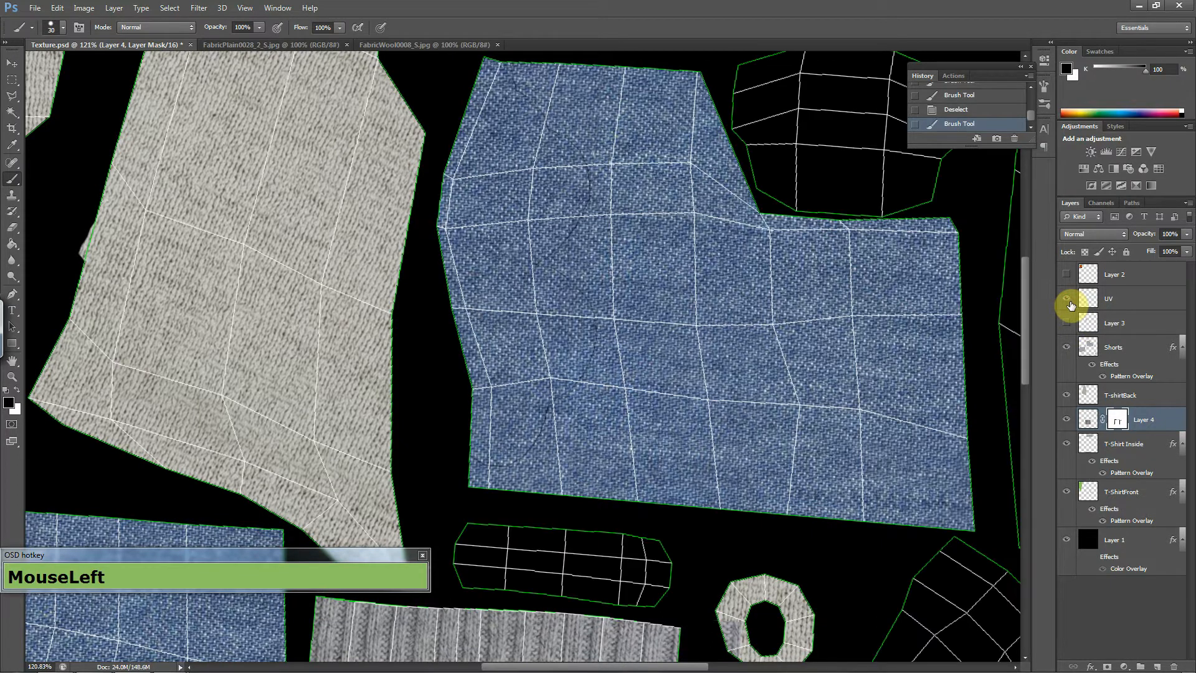
Hide the UV wireframe layer and toggle the Shorts layer's visibility to examine the edges of the upper denim piece.
left_click(1067, 348)
left_click(1066, 349)
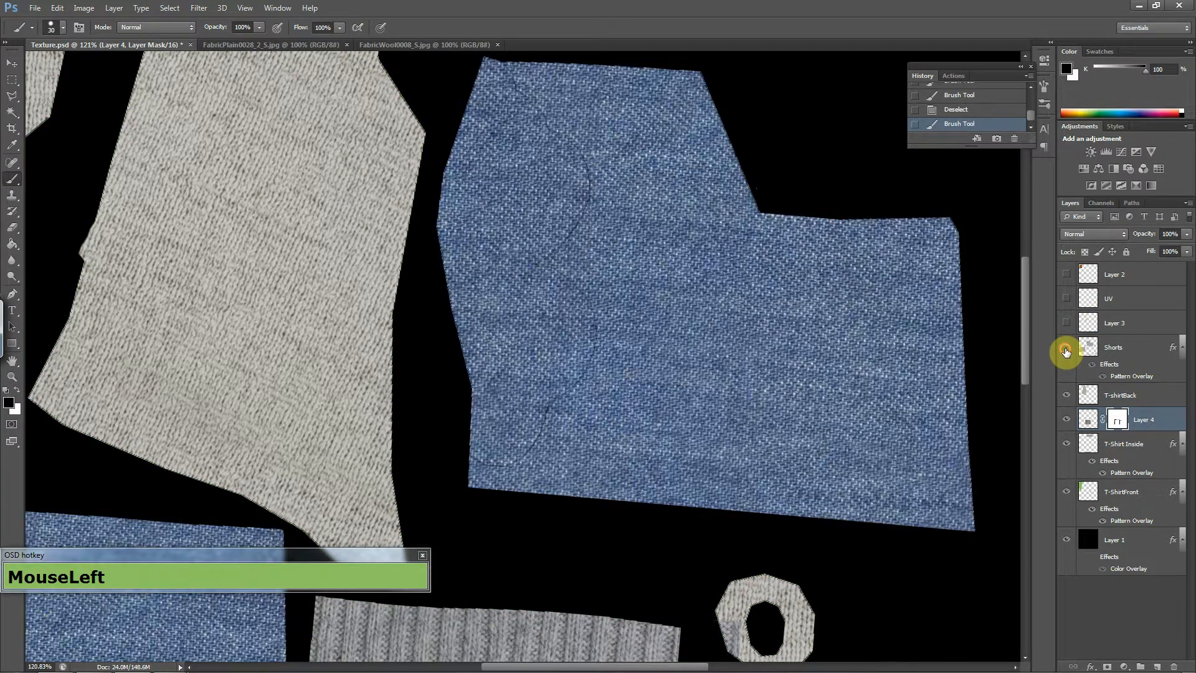
left_click(1066, 349)
left_click(1066, 349)
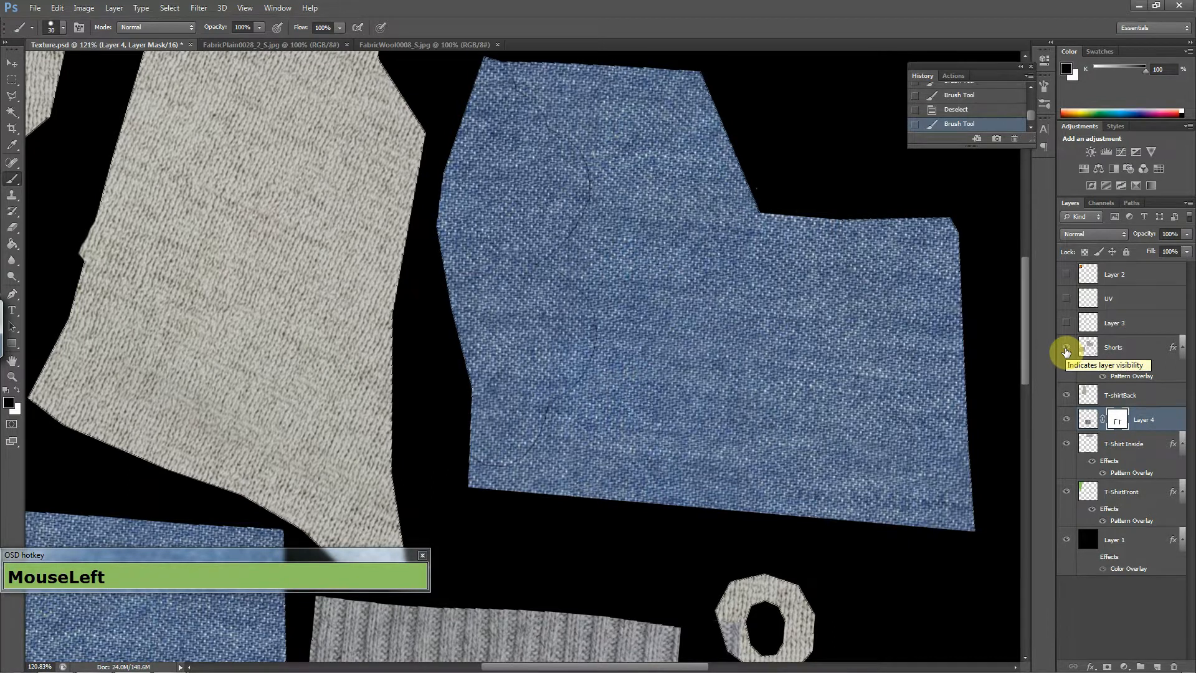
scroll(523, 314, "up", 3)
scroll(729, 302, "down", 4)
scroll(727, 380, "down", 3)
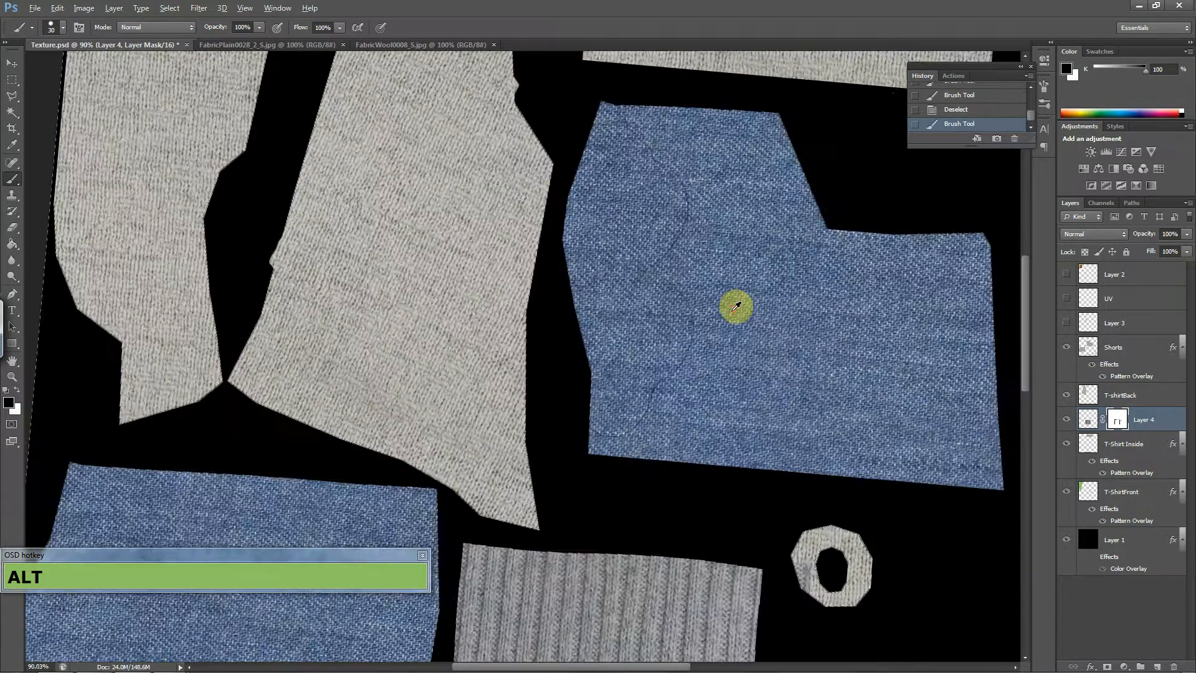
scroll(828, 358, "up", 3)
scroll(805, 357, "up", 1)
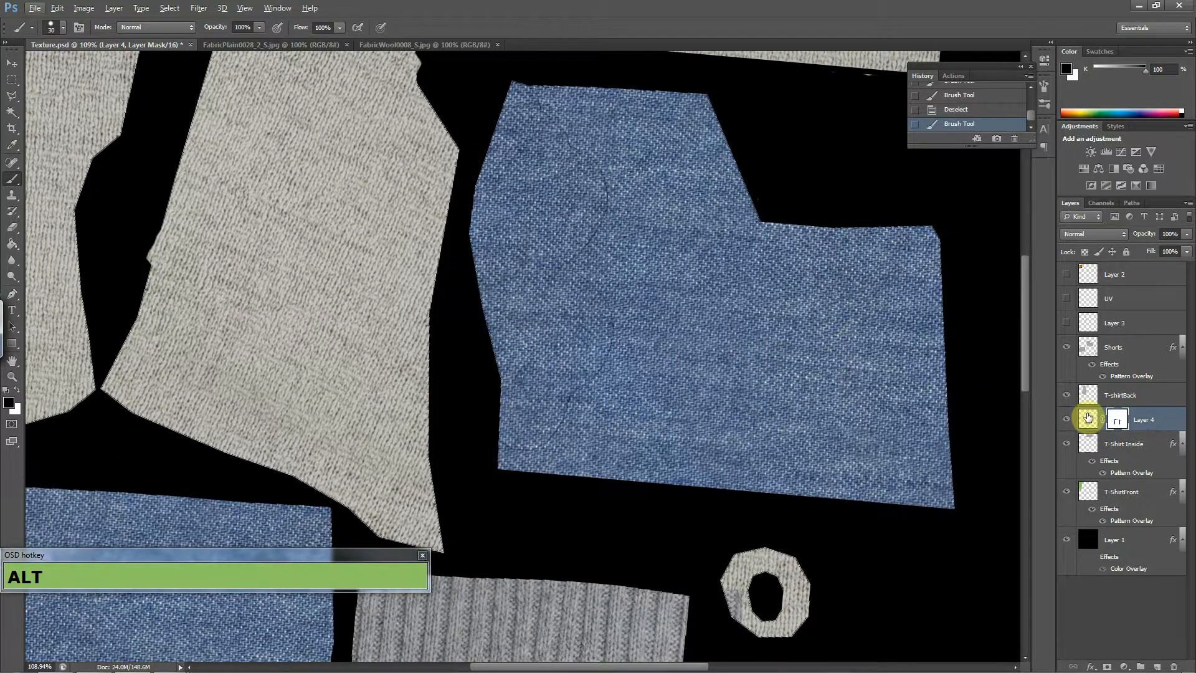
Compare the T-shirtBack and Shorts layers with and without visibility, and switch the Shorts layer's effects off and on.
left_click(1068, 396)
left_click(1067, 395)
left_click(1067, 348)
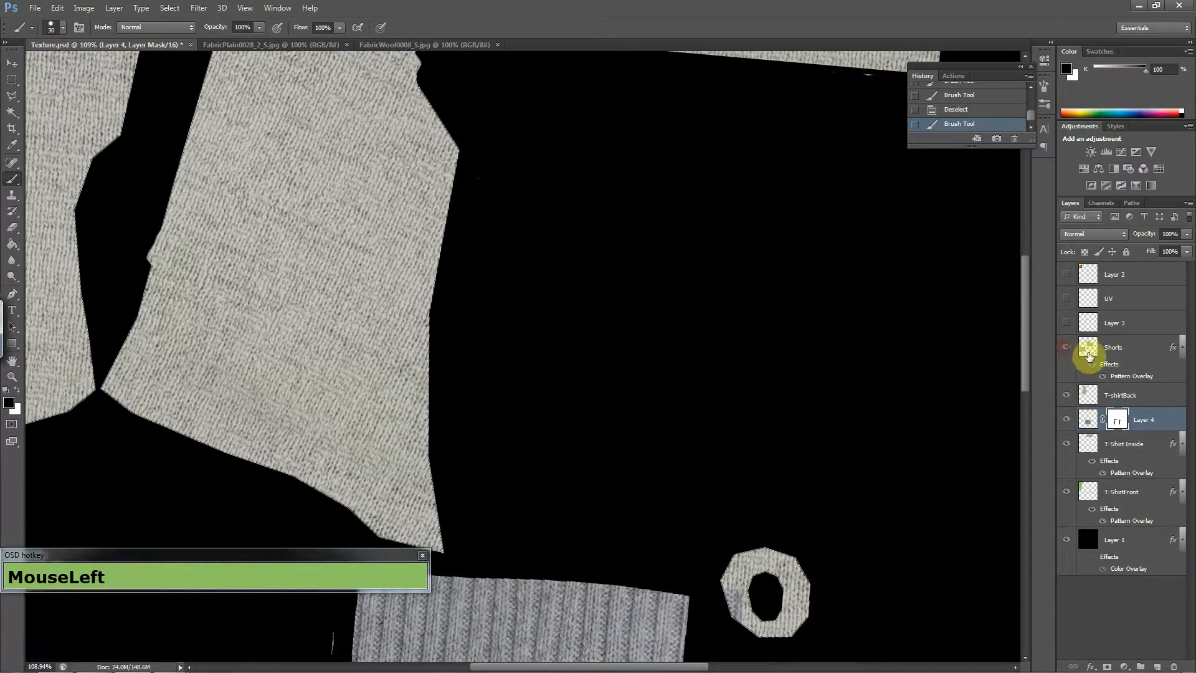
left_click(1067, 348)
left_click(1104, 366)
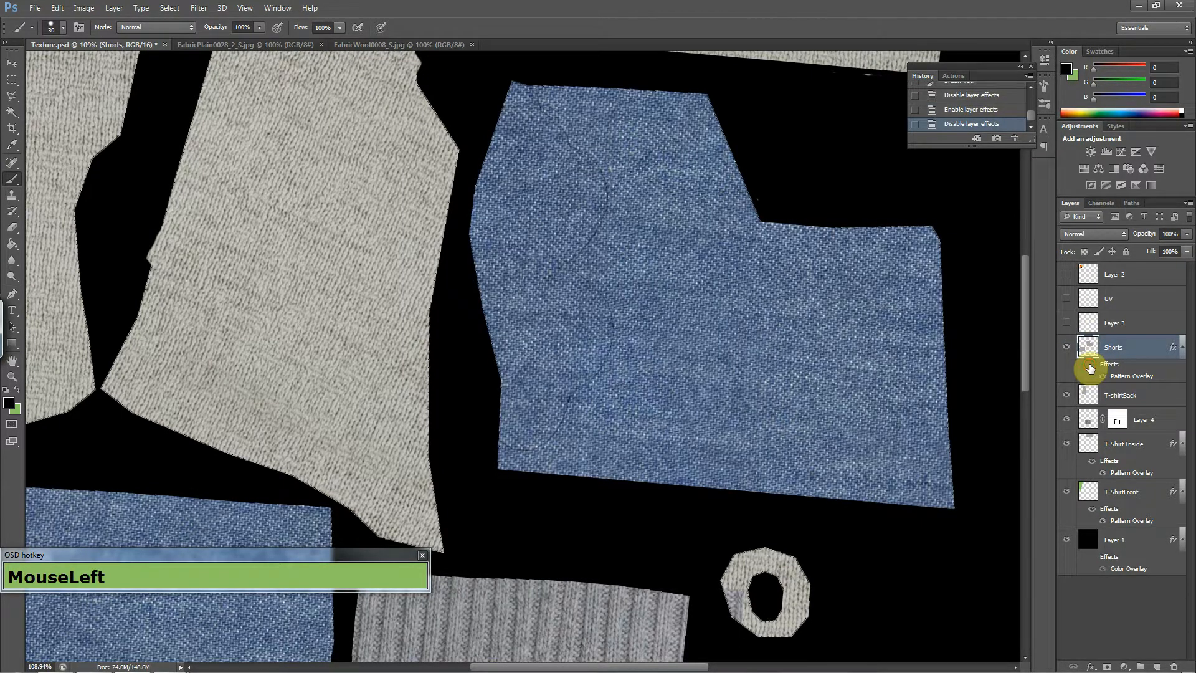
left_click(1090, 366)
Brush over the interior of the upper denim shorts piece on the Shorts layer to fill gaps in the pattern overlay.
left_click_drag(623, 222, 568, 237)
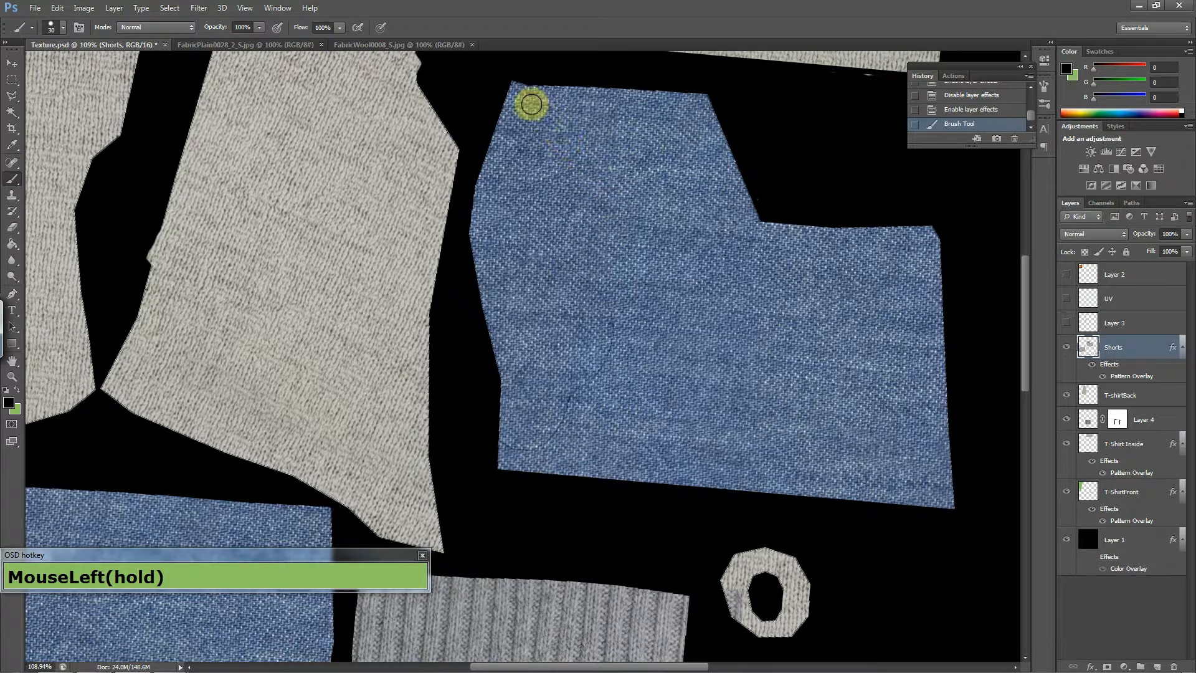
mouse_move(623, 346)
left_mouse_down()
mouse_move(584, 290)
mouse_move(591, 361)
mouse_move(571, 396)
mouse_move(621, 333)
mouse_move(563, 406)
left_mouse_up()
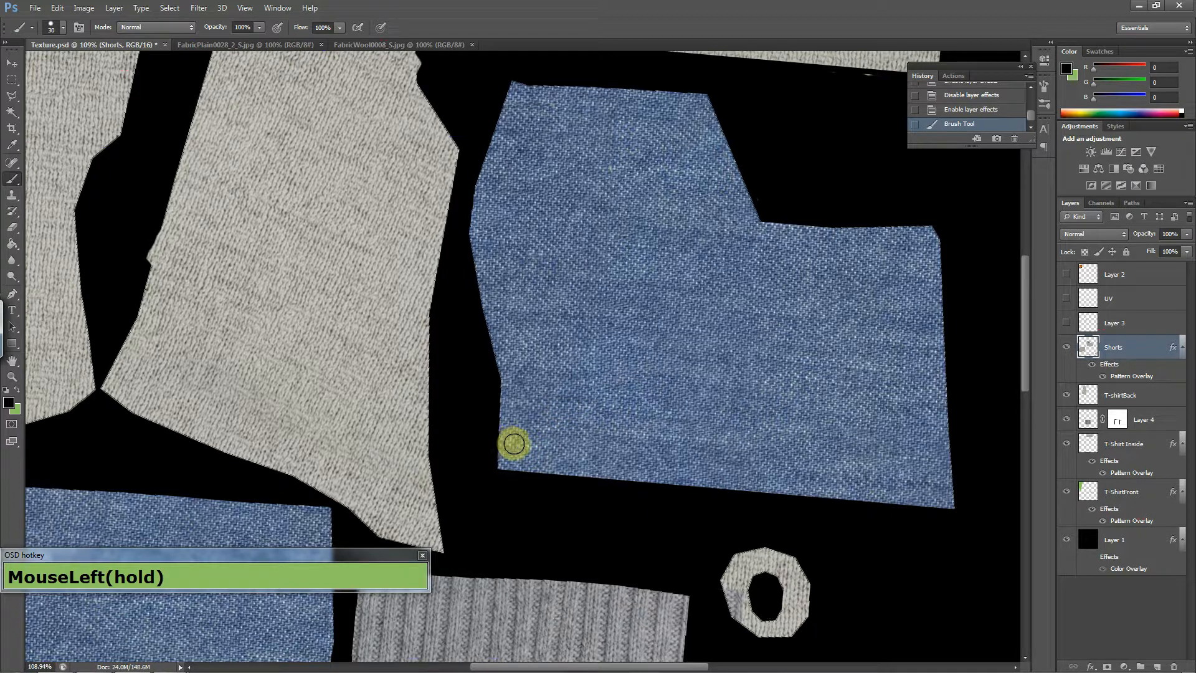
mouse_move(592, 444)
left_mouse_down()
mouse_move(633, 255)
mouse_move(542, 172)
mouse_move(547, 110)
mouse_move(552, 163)
mouse_move(606, 243)
mouse_move(644, 256)
left_mouse_up()
scroll(633, 251, "up", 3, "alt")
scroll(634, 254, "down", 3, "alt")
mouse_move(650, 321)
left_mouse_down()
mouse_move(613, 362)
mouse_move(618, 321)
mouse_move(667, 339)
left_mouse_up()
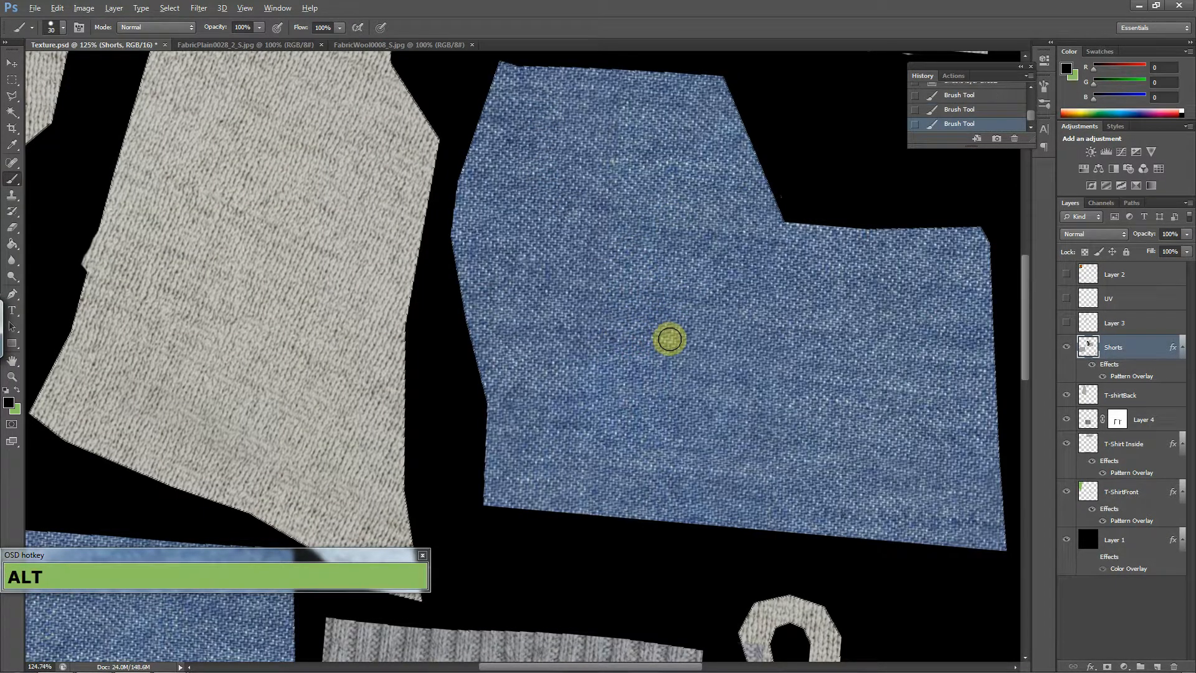
Switch to 3ds Max and examine the wool sock texture and its seam on the character's ankle.
key("alt+Tab")
key("alt+Tab")
key("Tab")
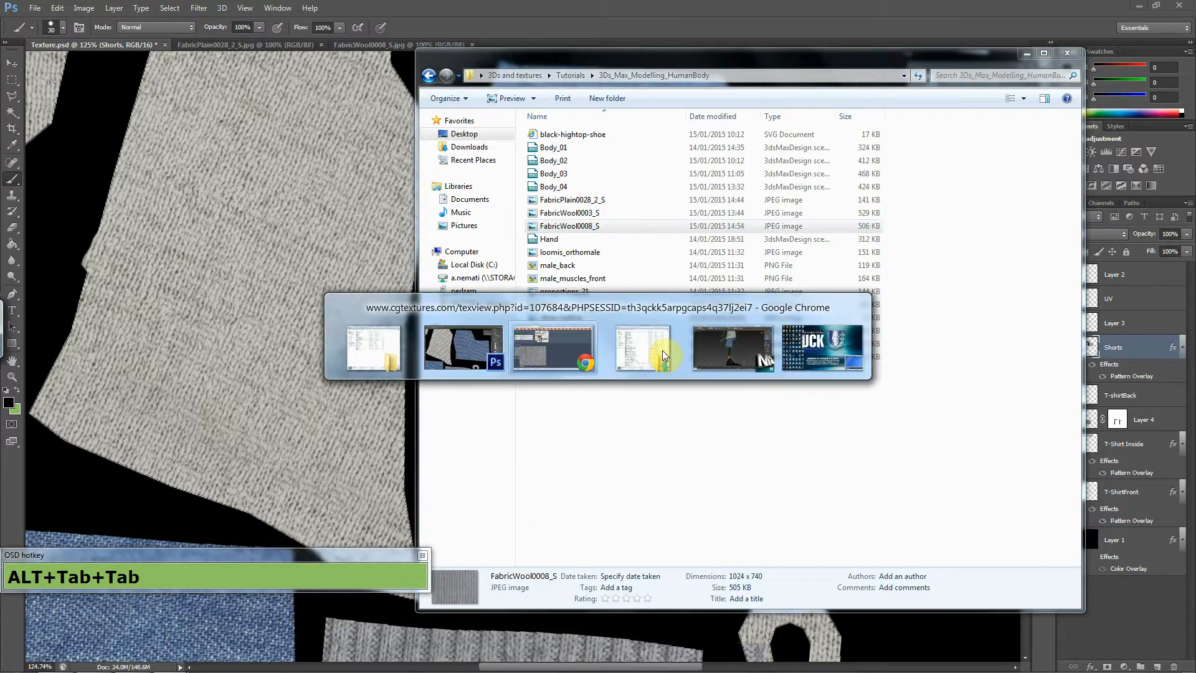
key("Tab")
key("alt+Tab")
left_click_drag(631, 330, 726, 181, "alt")
scroll(657, 427, "down", 3)
left_click(671, 426)
scroll(708, 448, "up", 5)
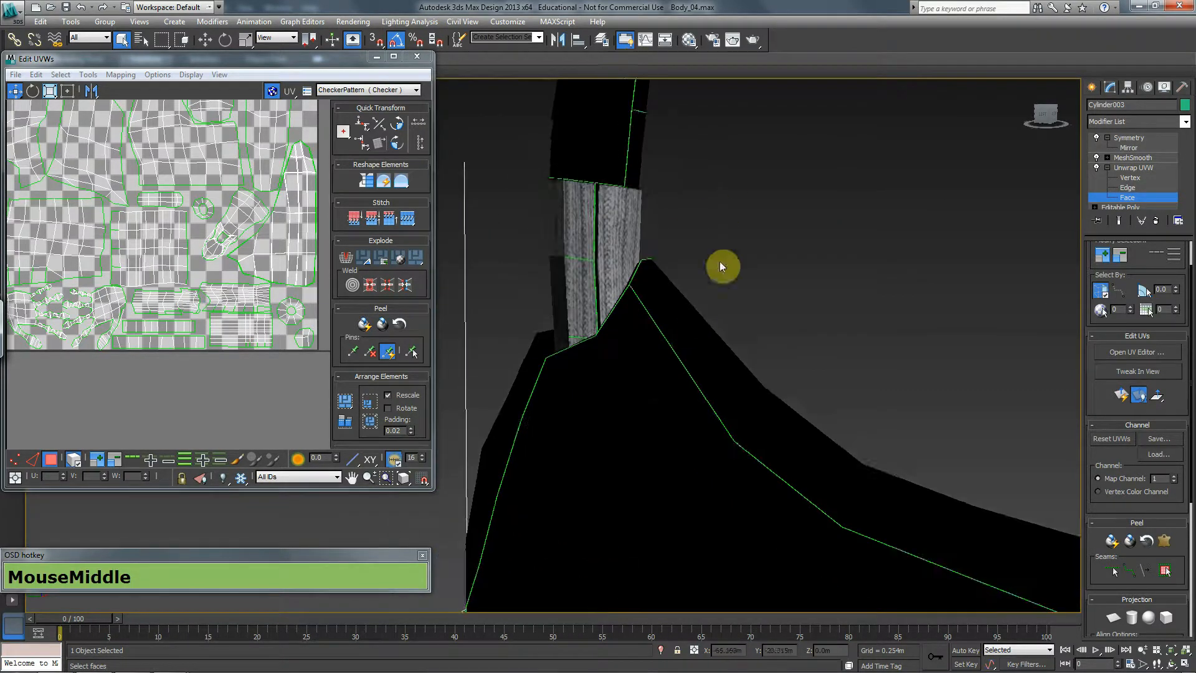
scroll(700, 304, "up", 3)
left_click_drag(700, 304, 831, 374)
left_click_drag(759, 319, 804, 330, "alt")
left_click_drag(904, 312, 796, 339)
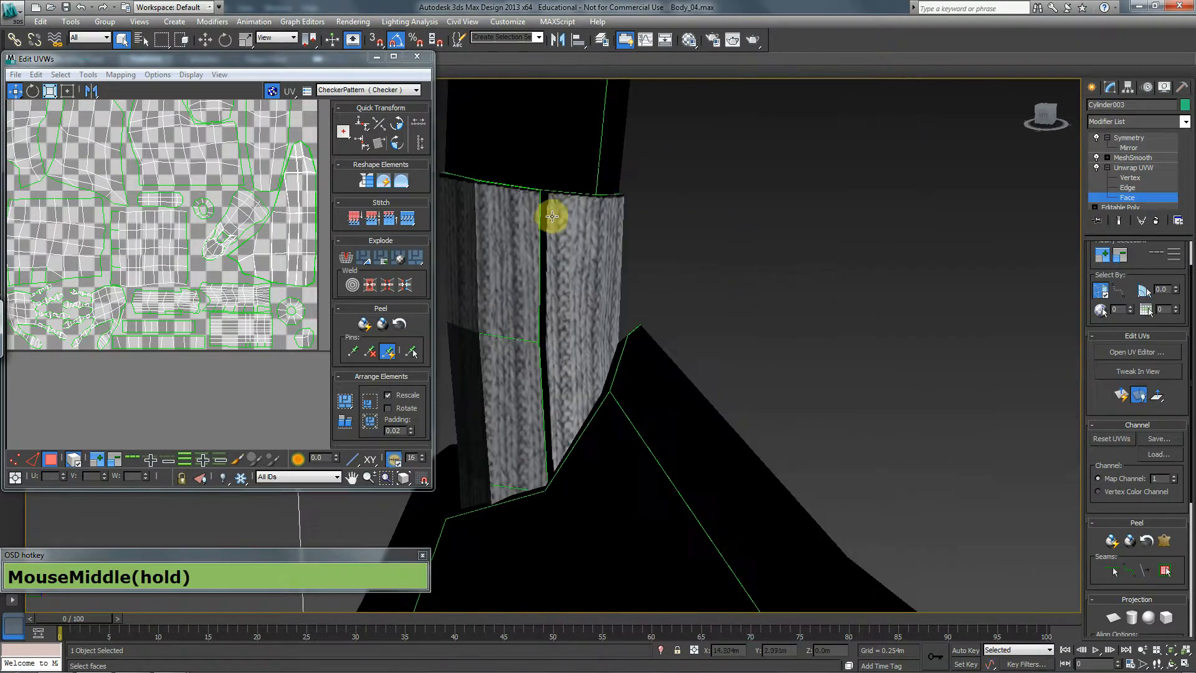
Close the Edit UVWs window and bring the textured body into view.
left_click(420, 59)
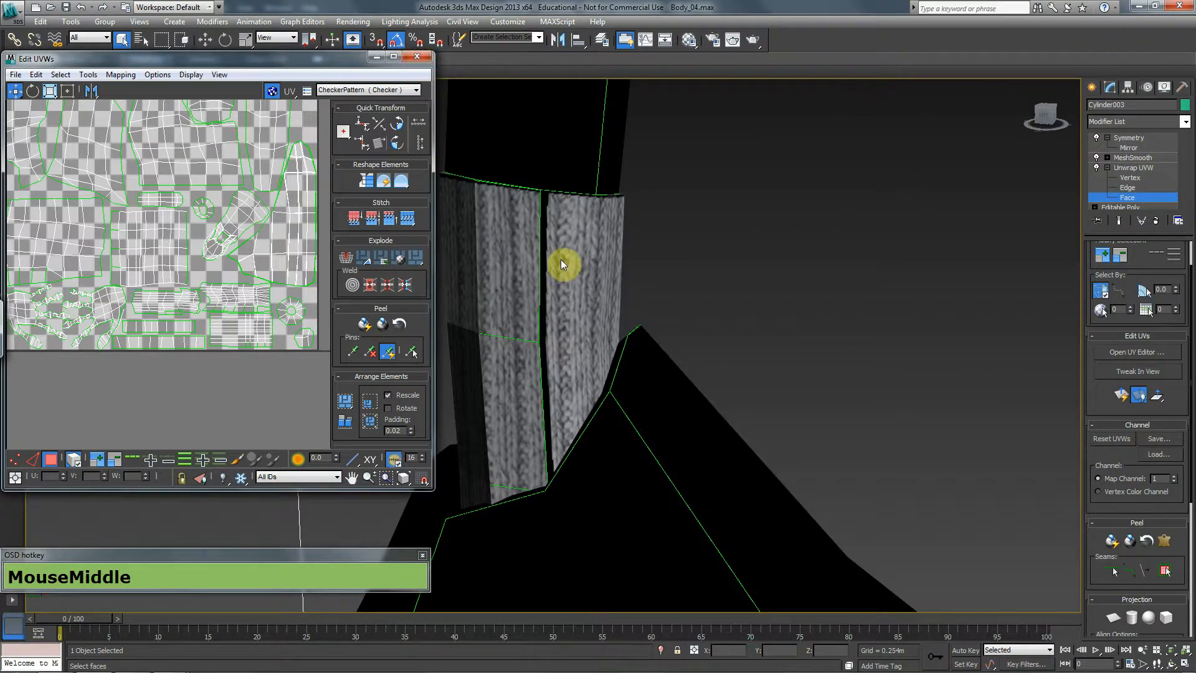
scroll(563, 265, "down", 8)
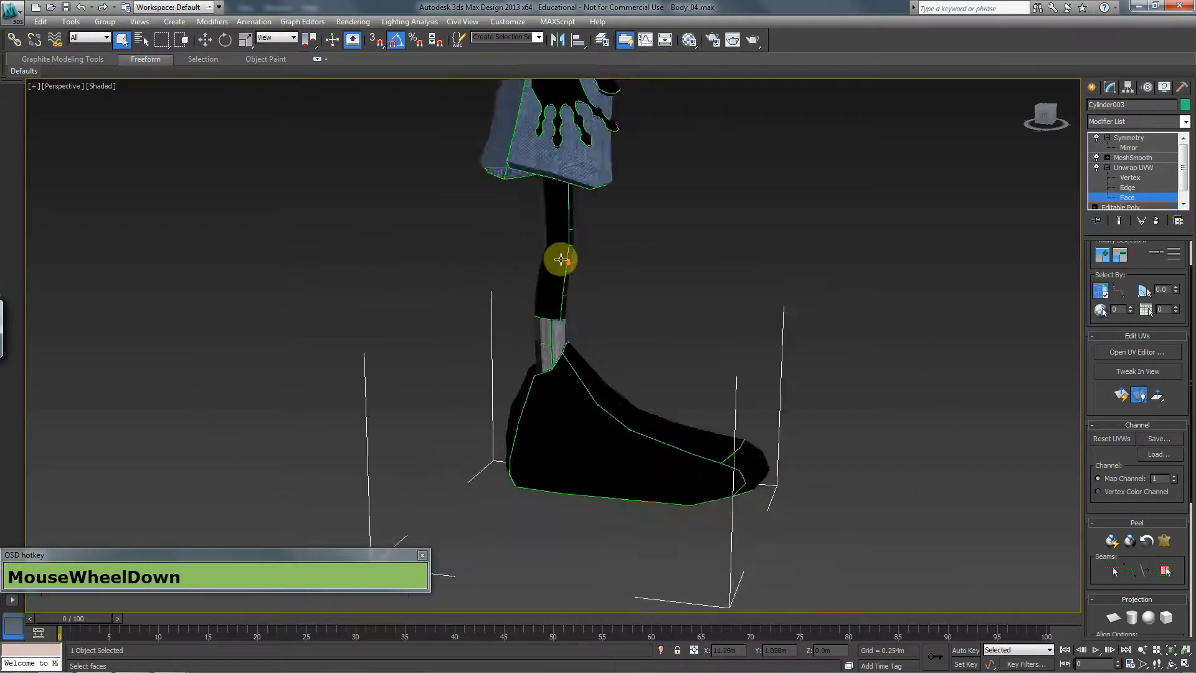
left_click_drag(716, 315, 593, 337, "alt")
Answer the Attention prompt about resaving AutoBackup01.max to dismiss it.
key("alt+Tab")
key("alt+Tab")
key("alt+Tab")
key("alt+Tab")
key("alt+Tab")
key("alt+Tab")
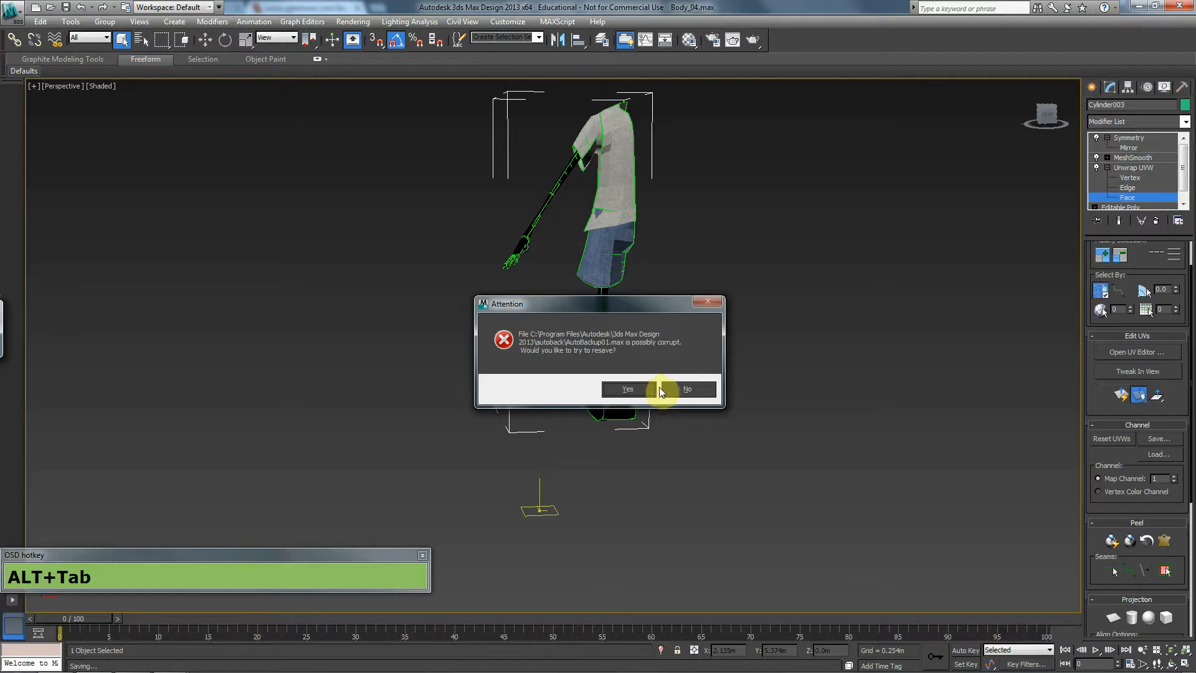
left_click(652, 385)
key("alt+Tab")
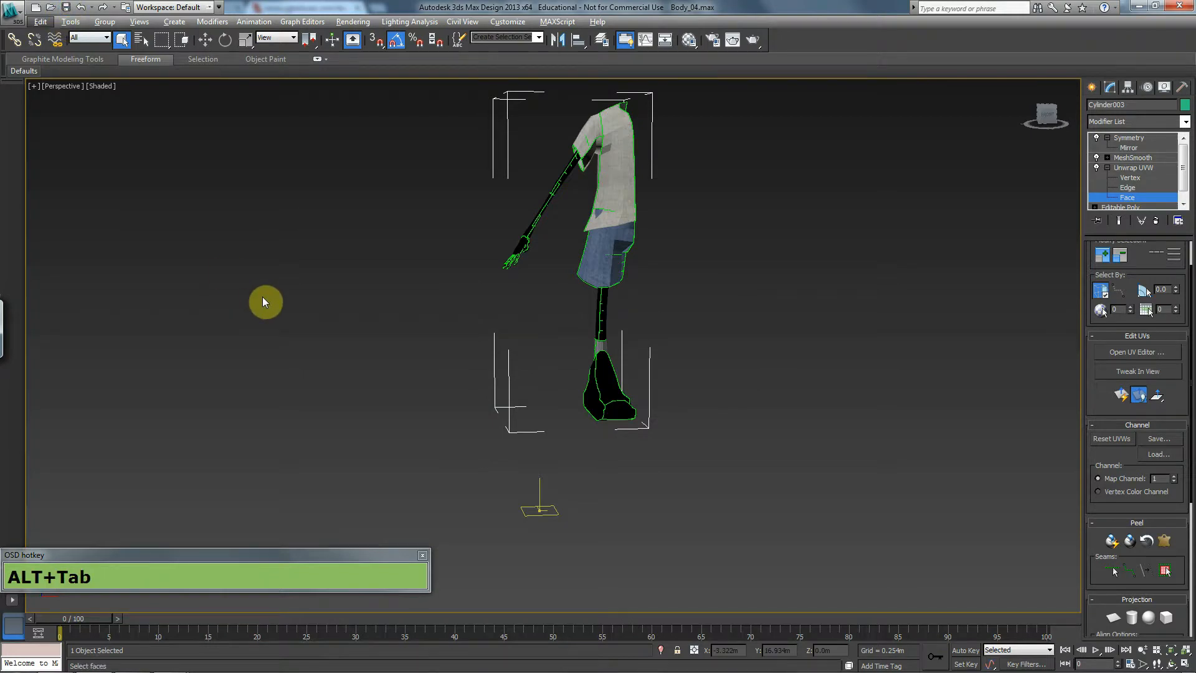
Switch back to Photoshop and show the UV wireframe layer over the whole texture sheet.
key("alt+Tab")
key("alt+Tab")
scroll(387, 368, "down", 4)
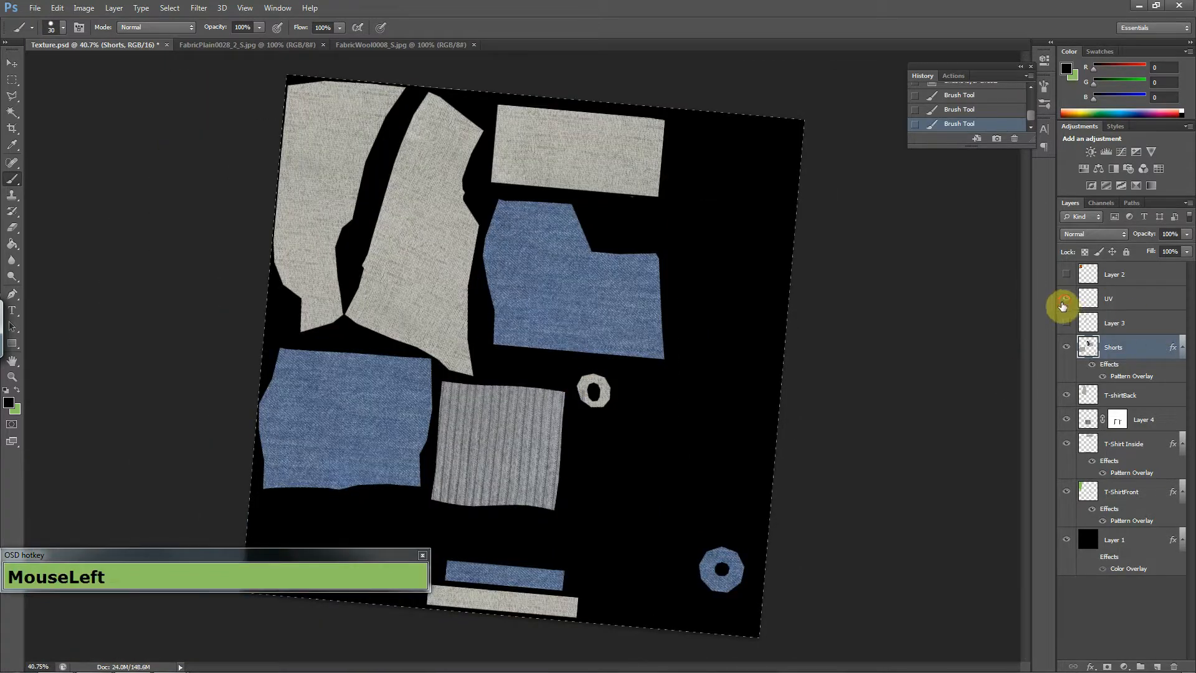
key("alt+Tab")
key("alt+Tab")
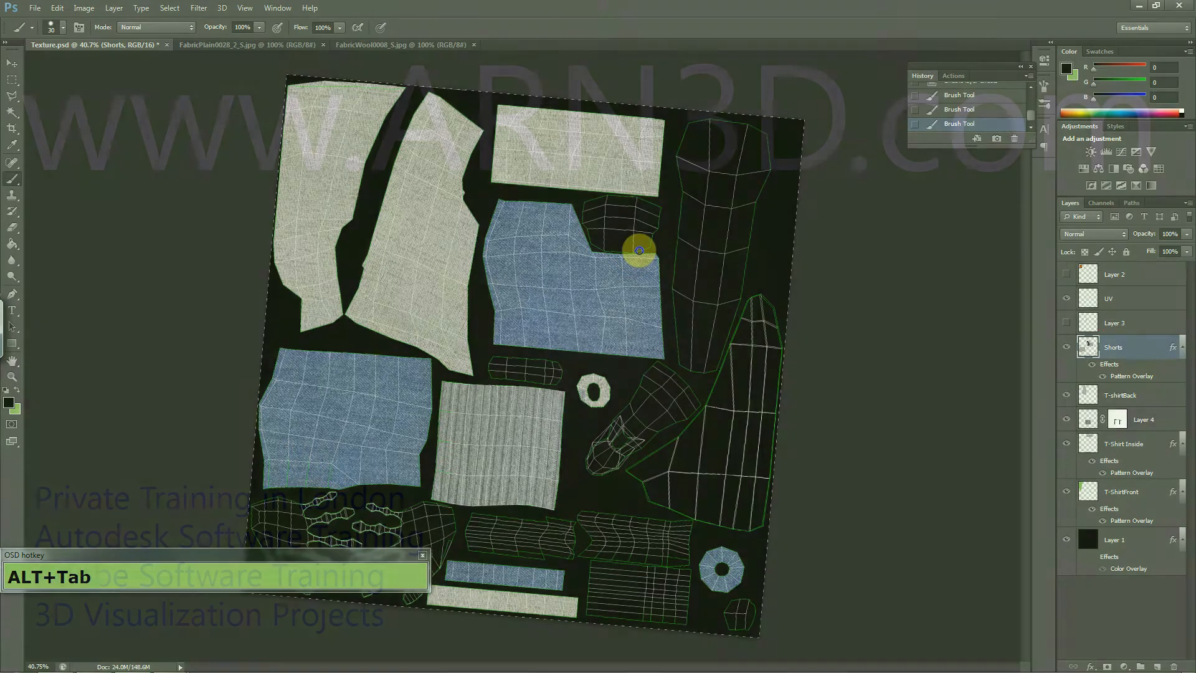
key("ctrl")
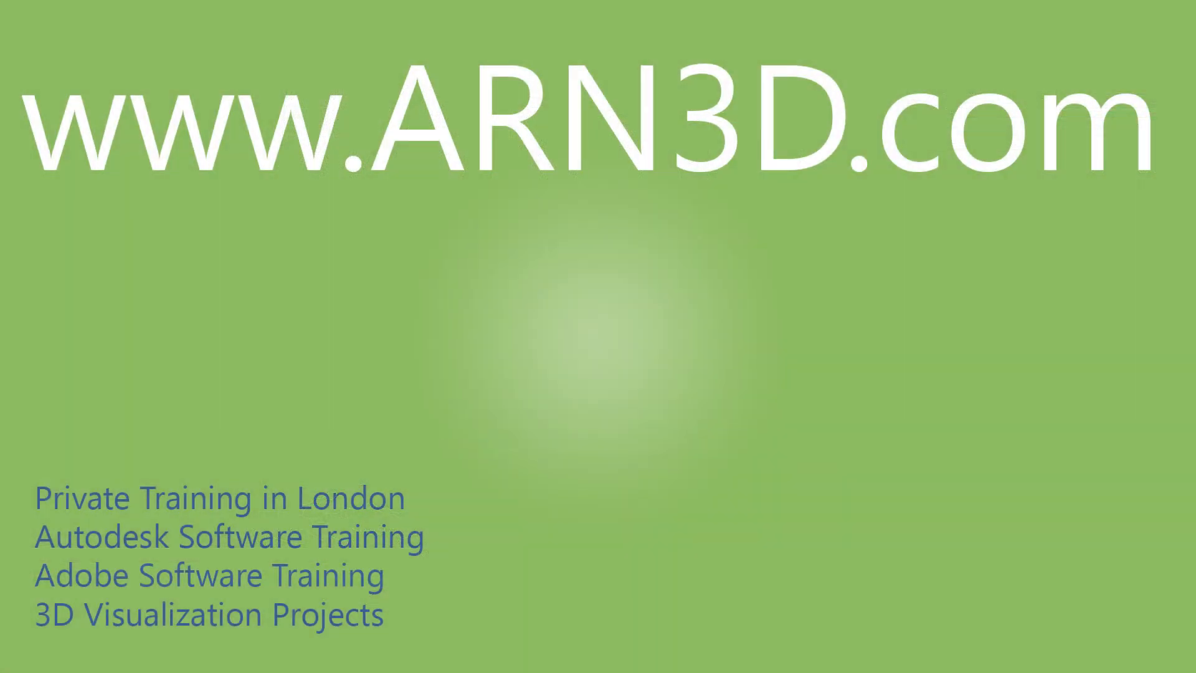